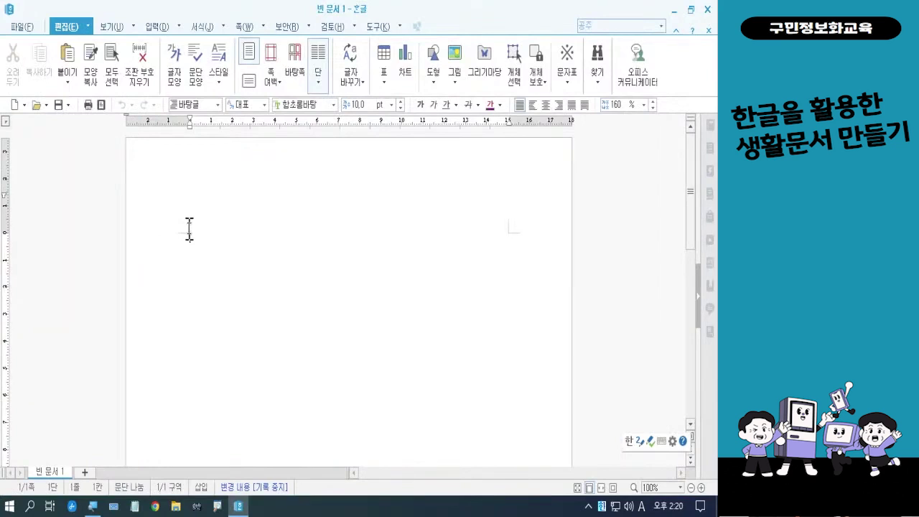
{"action": "key", "text": "Hangul"}
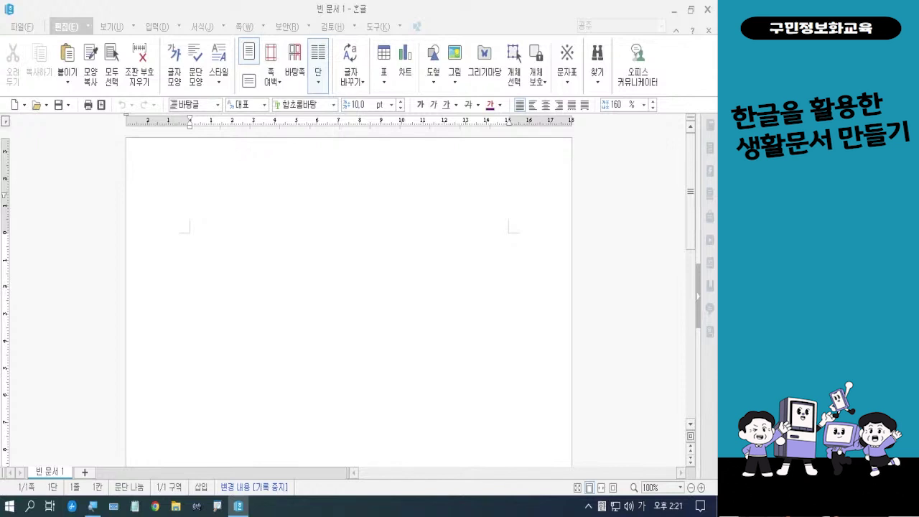
{"action": "key", "text": "Hangul"}
{"action": "left_click", "coordinate": [395, 336]}
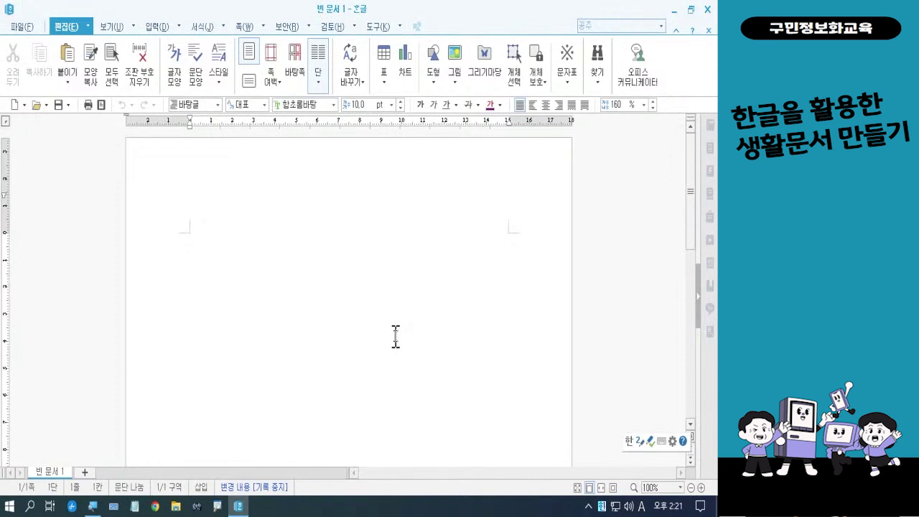
In the page setup, set the top, left, right and bottom margins to 5 mm each
{"action": "key", "text": "F7"}
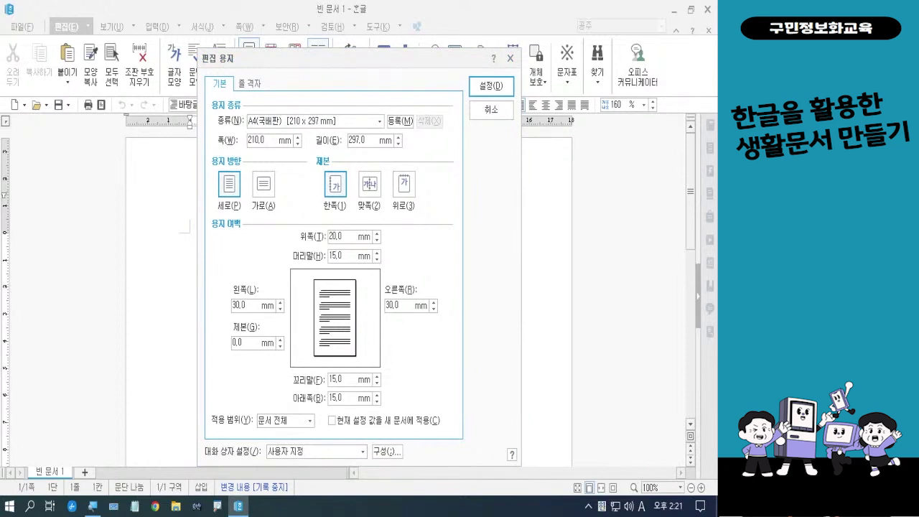
{"action": "key", "text": "Hangul"}
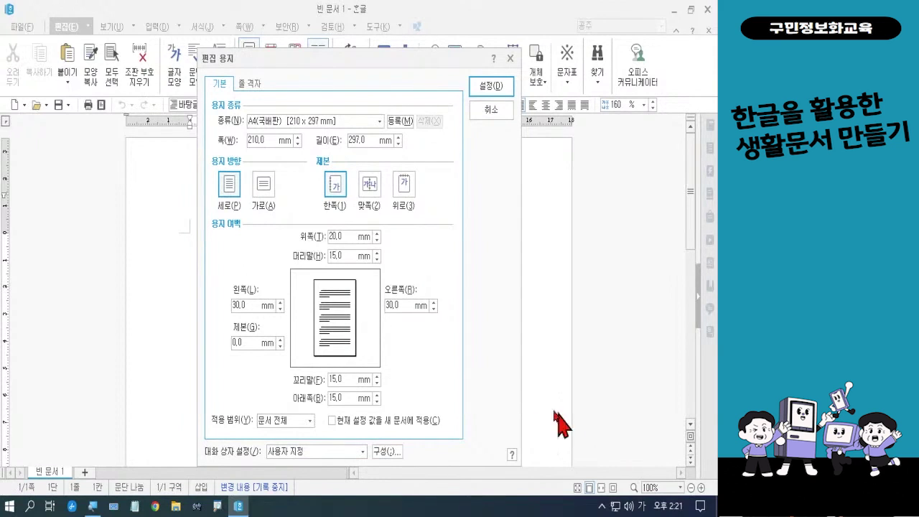
{"action": "left_click", "coordinate": [318, 235]}
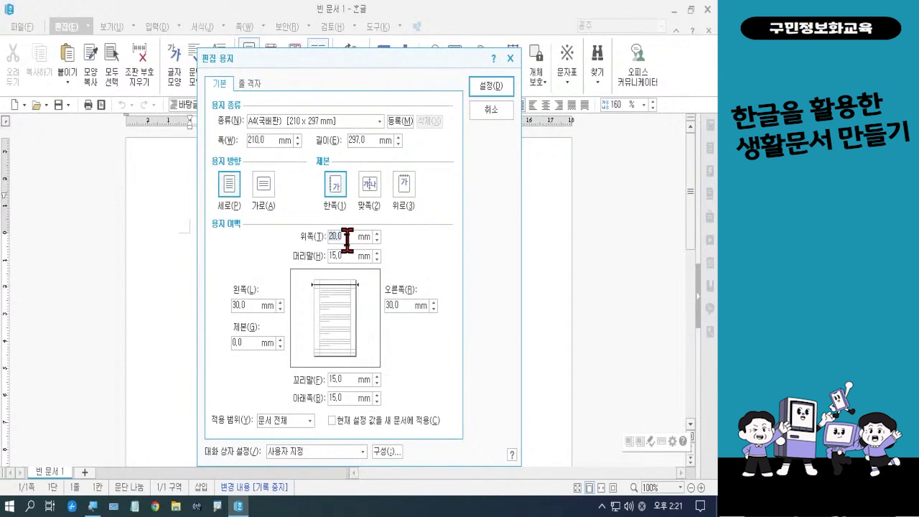
{"action": "type", "text": "5"}
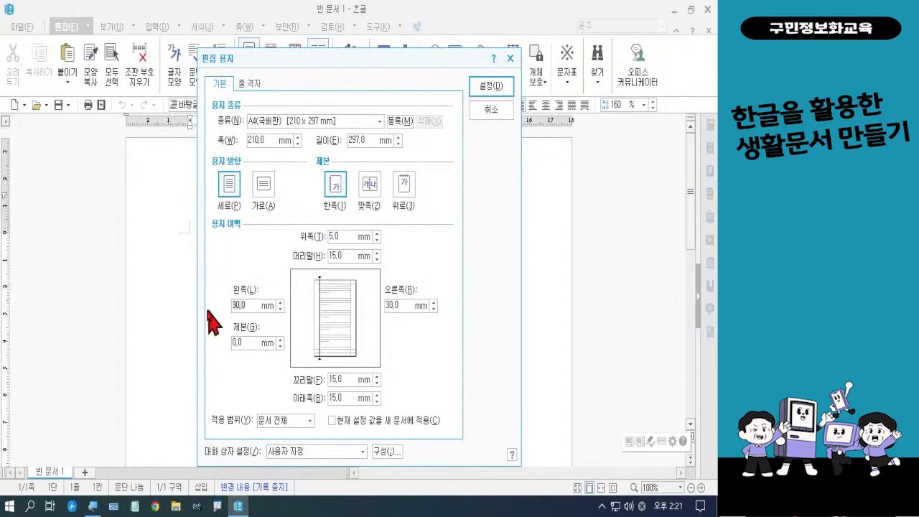
{"action": "type", "text": "5"}
{"action": "left_click", "coordinate": [407, 305]}
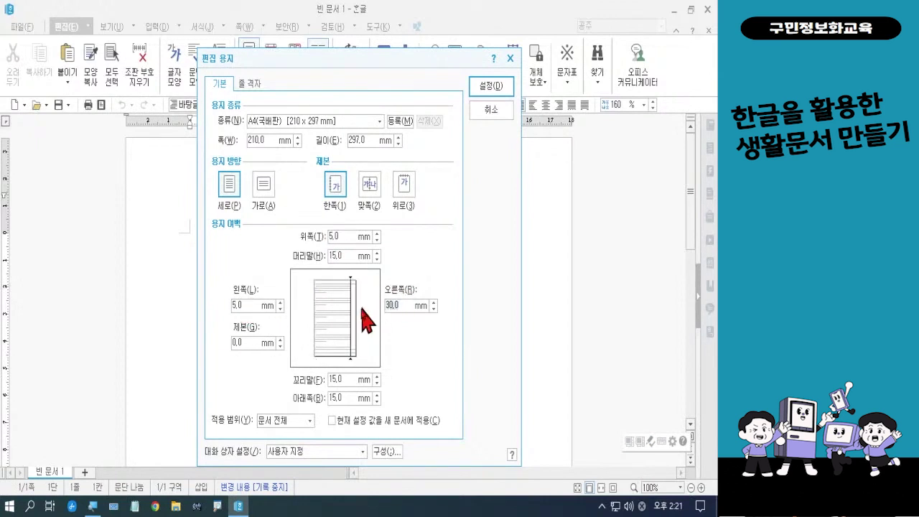
{"action": "type", "text": "5"}
{"action": "left_click", "coordinate": [344, 398]}
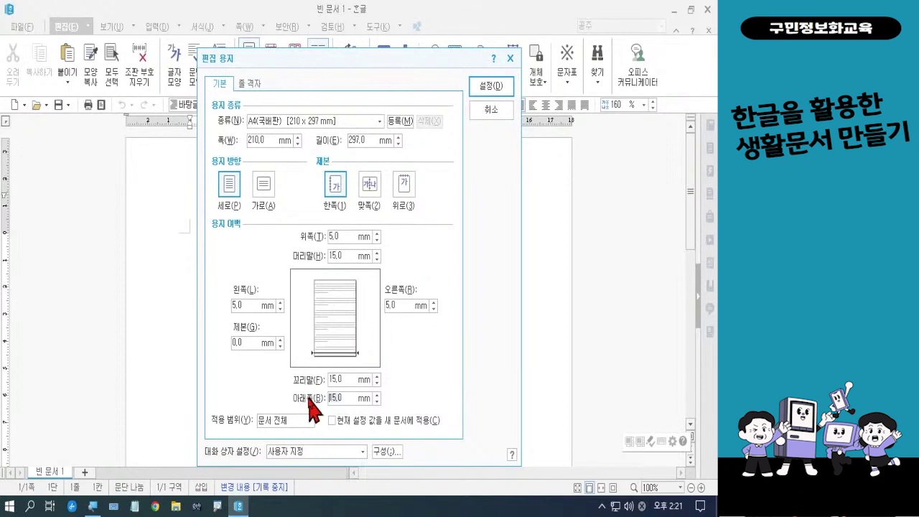
{"action": "type", "text": "5"}
Set the header and footer margins to 5 mm each and apply the page setup
{"action": "left_click", "coordinate": [343, 256]}
{"action": "type", "text": "5"}
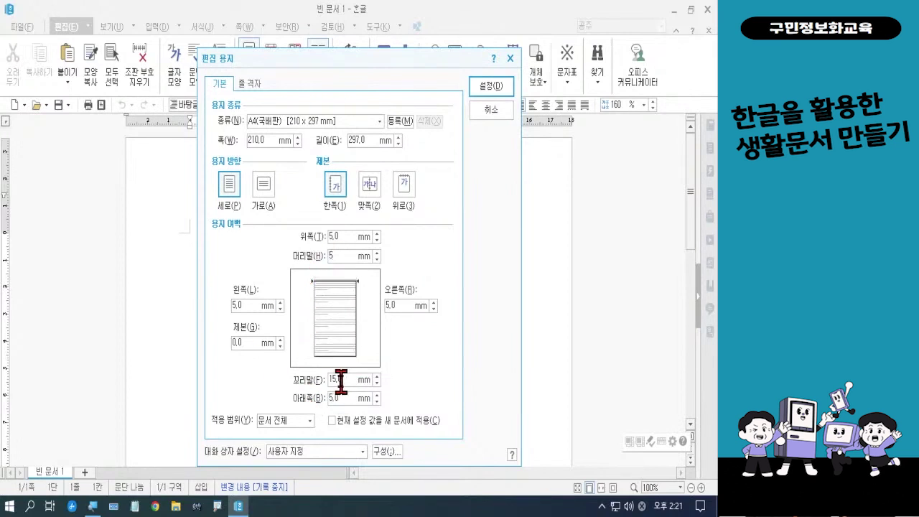
{"action": "left_click", "coordinate": [341, 380]}
{"action": "type", "text": "5"}
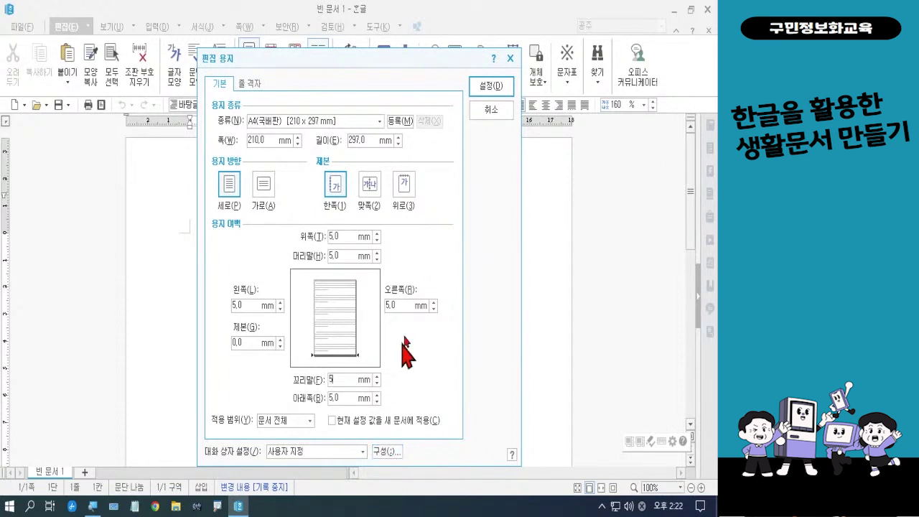
{"action": "left_click", "coordinate": [490, 88]}
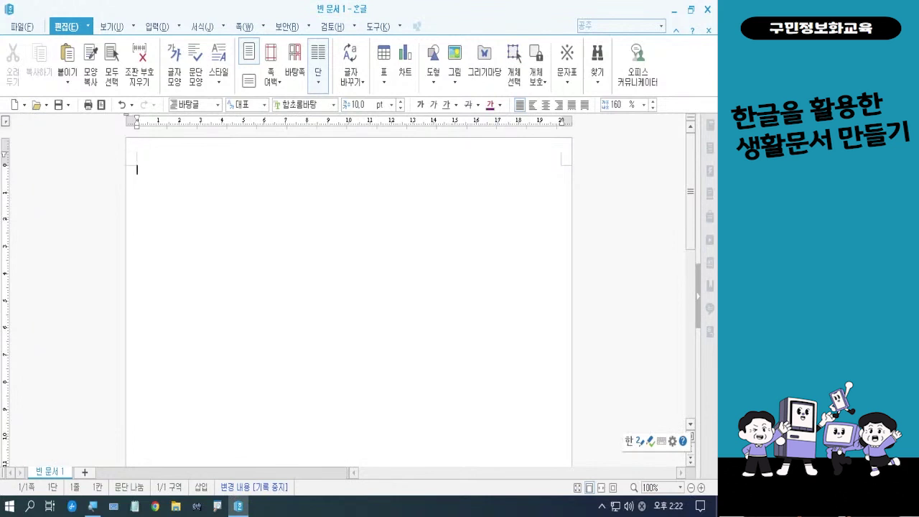
In the grid settings, enable the grid display with horizontal and vertical lines and choose the grid magnet effect (격자 자석 효과)
{"action": "left_click", "coordinate": [318, 54]}
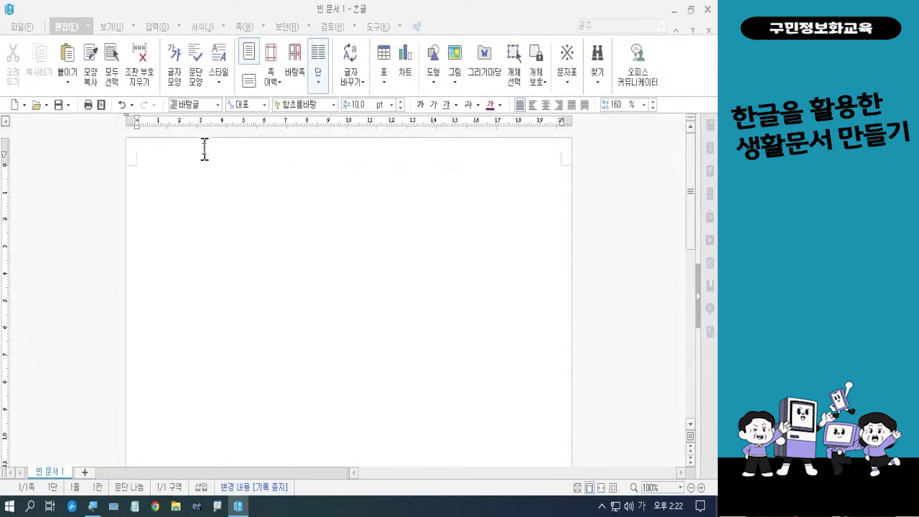
{"action": "left_click", "coordinate": [109, 29]}
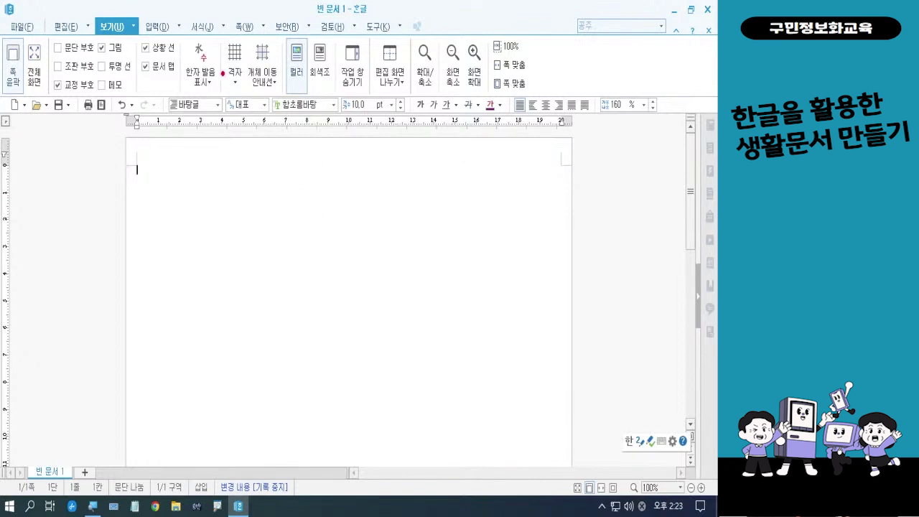
{"action": "mouse_move", "coordinate": [215, 36]}
{"action": "left_mouse_down"}
{"action": "mouse_move", "coordinate": [250, 105]}
{"action": "mouse_move", "coordinate": [223, 90]}
{"action": "mouse_move", "coordinate": [232, 75]}
{"action": "mouse_move", "coordinate": [242, 92]}
{"action": "left_mouse_up"}
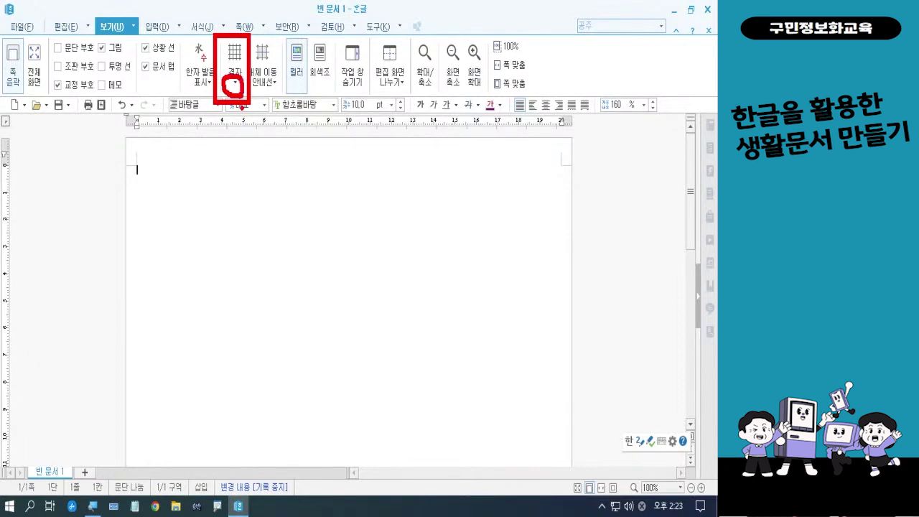
{"action": "left_click", "coordinate": [234, 85]}
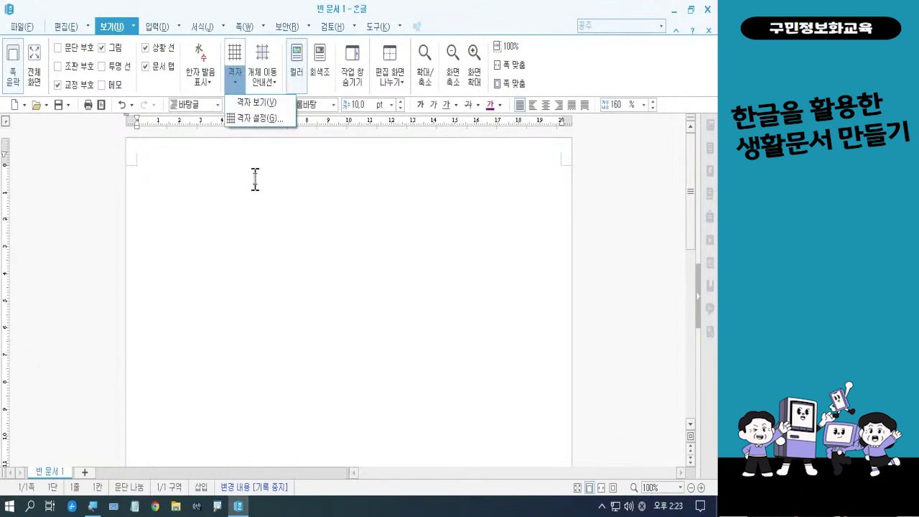
{"action": "left_click", "coordinate": [256, 119]}
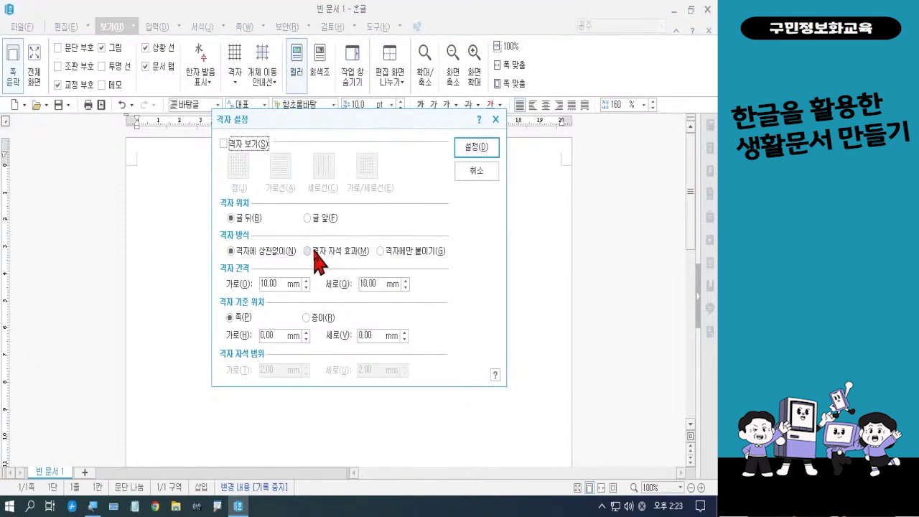
{"action": "left_click", "coordinate": [224, 143]}
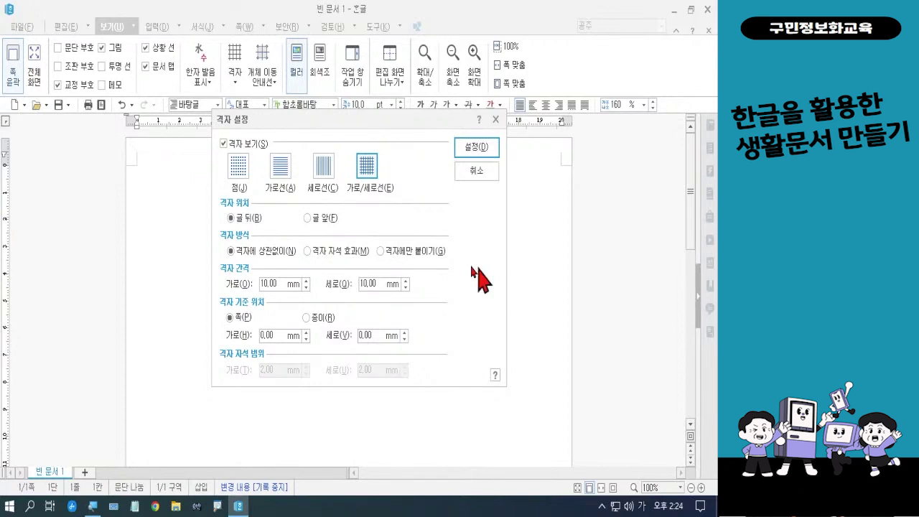
{"action": "left_click", "coordinate": [341, 253]}
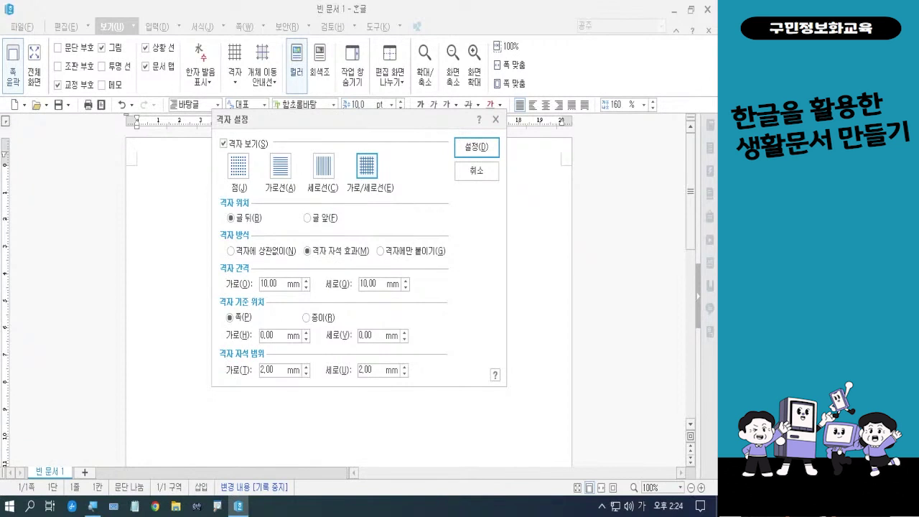
Set the grid's horizontal and vertical spacing to 5 mm and apply the grid settings
{"action": "key", "text": "Hangul"}
{"action": "key", "text": "Hangul"}
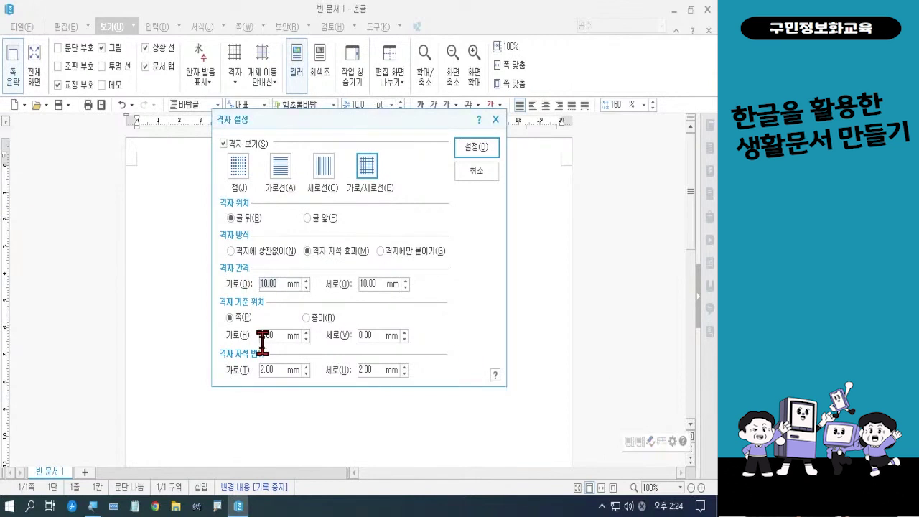
{"action": "type", "text": "5"}
{"action": "key", "text": "Tab"}
{"action": "type", "text": "5"}
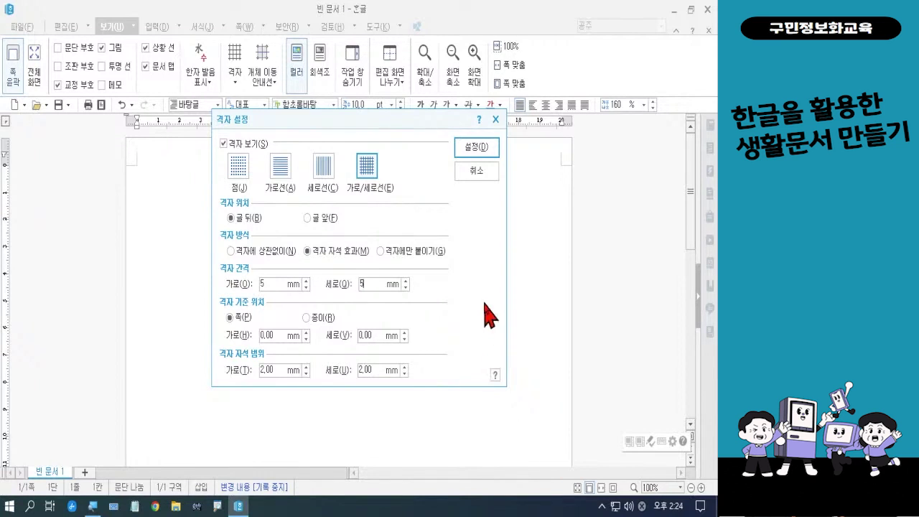
{"action": "left_click", "coordinate": [479, 151]}
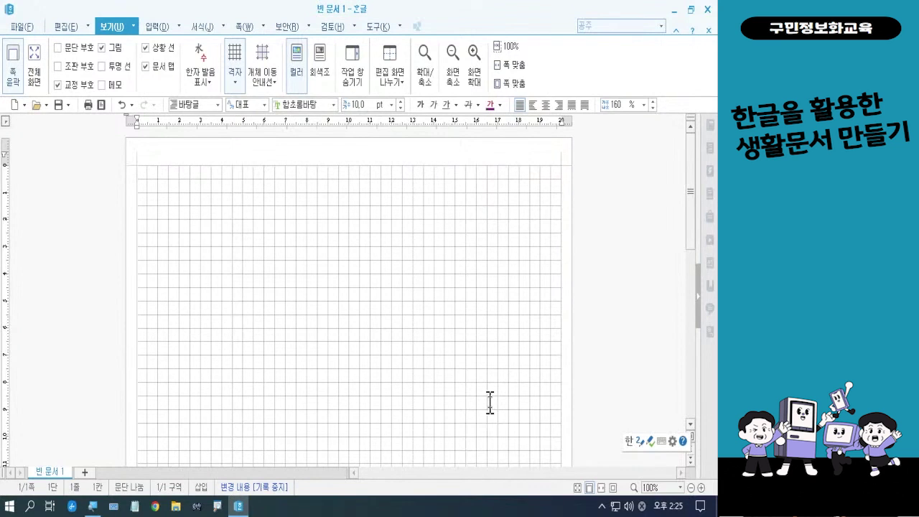
Zoom the page out to 70%
{"action": "left_click", "coordinate": [691, 487]}
{"action": "left_click", "coordinate": [691, 488]}
{"action": "left_click", "coordinate": [691, 488]}
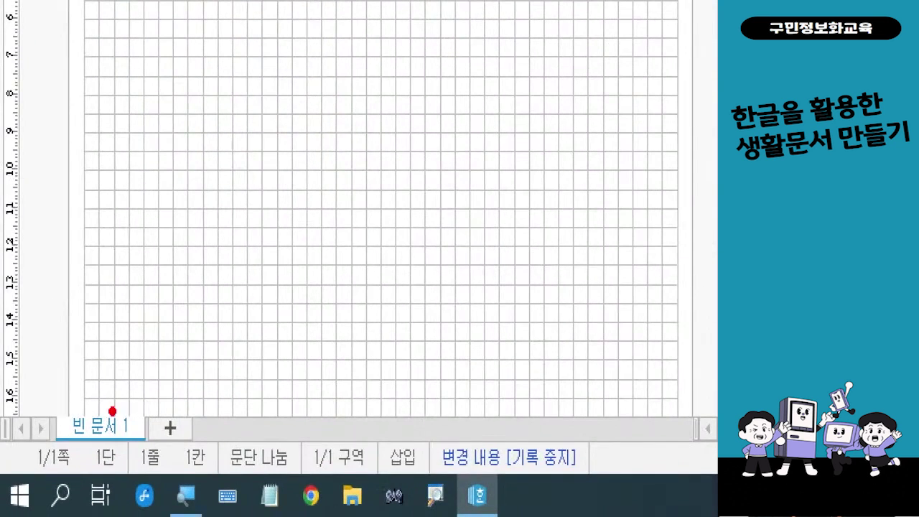
{"action": "mouse_move", "coordinate": [33, 329]}
{"action": "left_mouse_down"}
{"action": "mouse_move", "coordinate": [3, 336]}
{"action": "mouse_move", "coordinate": [2, 318]}
{"action": "left_mouse_up"}
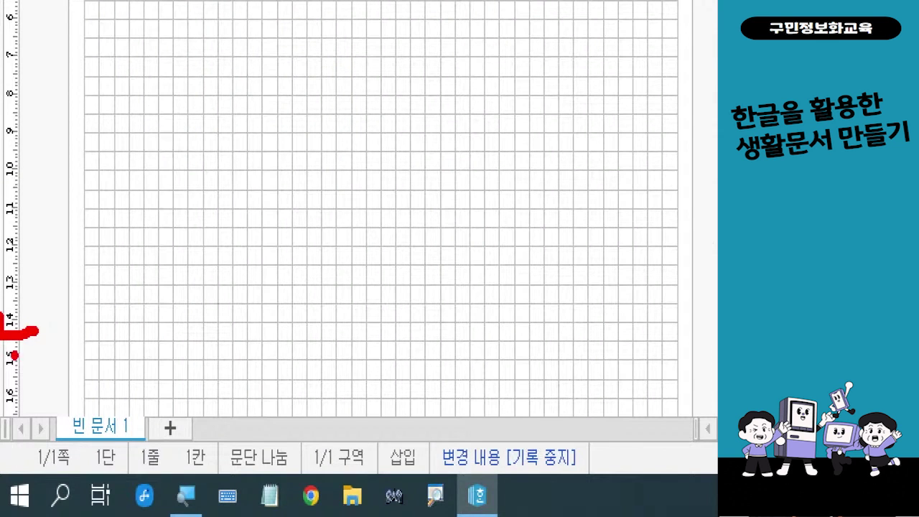
{"action": "left_click_drag", "start_coordinate": [22, 374], "coordinate": [0, 374]}
{"action": "left_click_drag", "start_coordinate": [39, 404], "coordinate": [1, 416]}
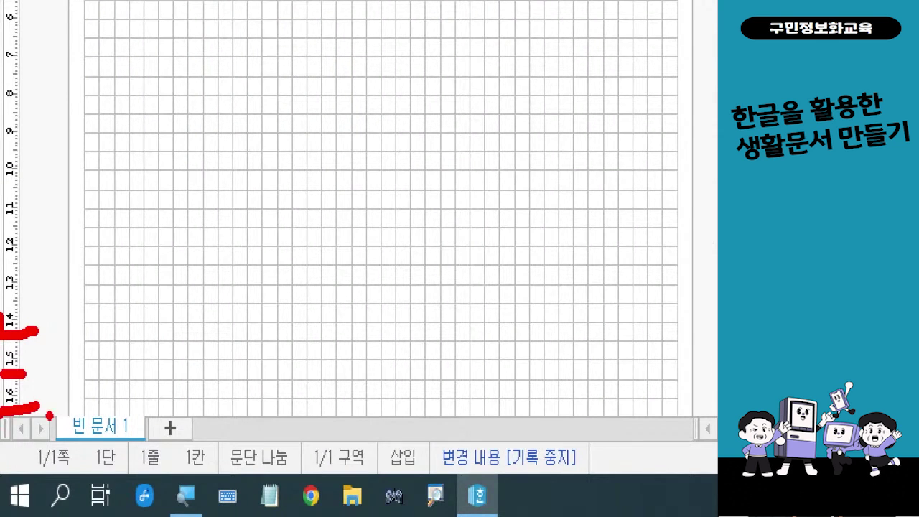
{"action": "key", "text": "Escape"}
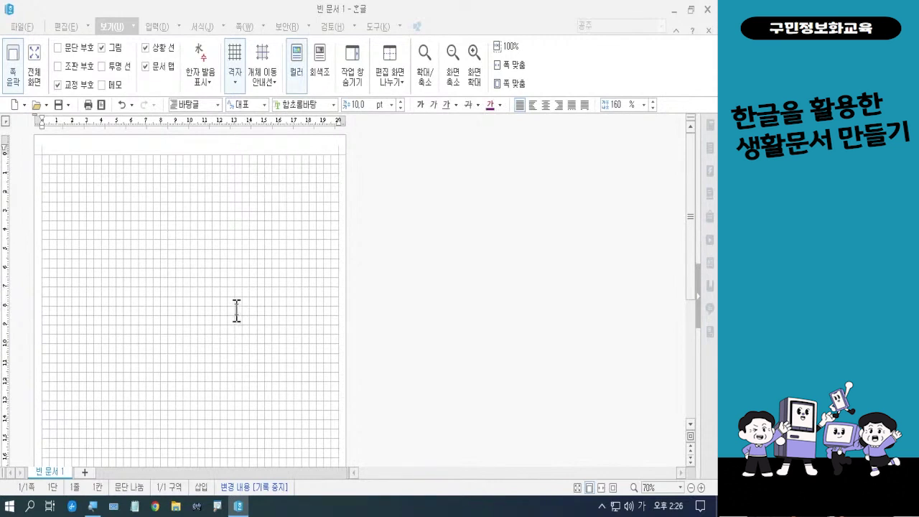
Bring up the drawing tools for inserting shapes
{"action": "left_click", "coordinate": [155, 27]}
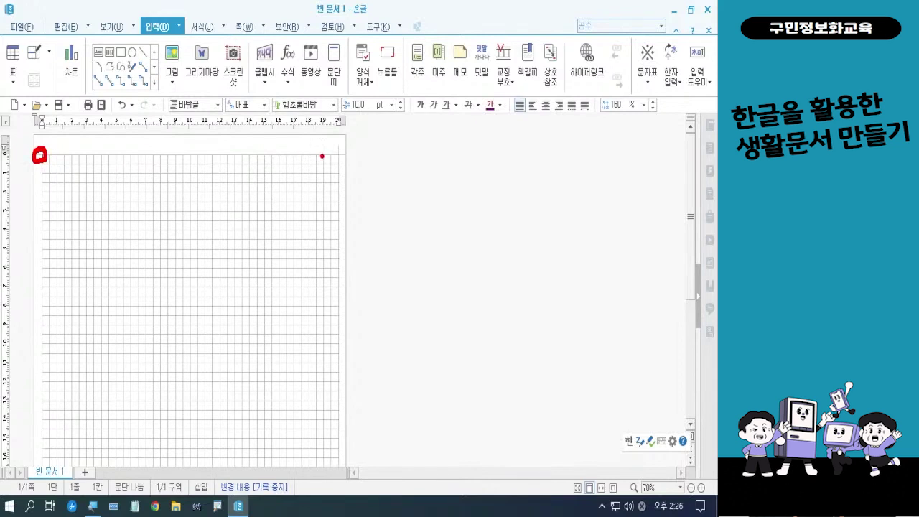
{"action": "mouse_move", "coordinate": [343, 159]}
{"action": "left_mouse_down"}
{"action": "mouse_move", "coordinate": [334, 165]}
{"action": "mouse_move", "coordinate": [329, 148]}
{"action": "mouse_move", "coordinate": [347, 147]}
{"action": "mouse_move", "coordinate": [342, 159]}
{"action": "left_mouse_up"}
{"action": "mouse_move", "coordinate": [48, 153]}
{"action": "left_mouse_down"}
{"action": "mouse_move", "coordinate": [334, 154]}
{"action": "mouse_move", "coordinate": [341, 162]}
{"action": "mouse_move", "coordinate": [337, 371]}
{"action": "mouse_move", "coordinate": [255, 386]}
{"action": "mouse_move", "coordinate": [132, 443]}
{"action": "left_mouse_up"}
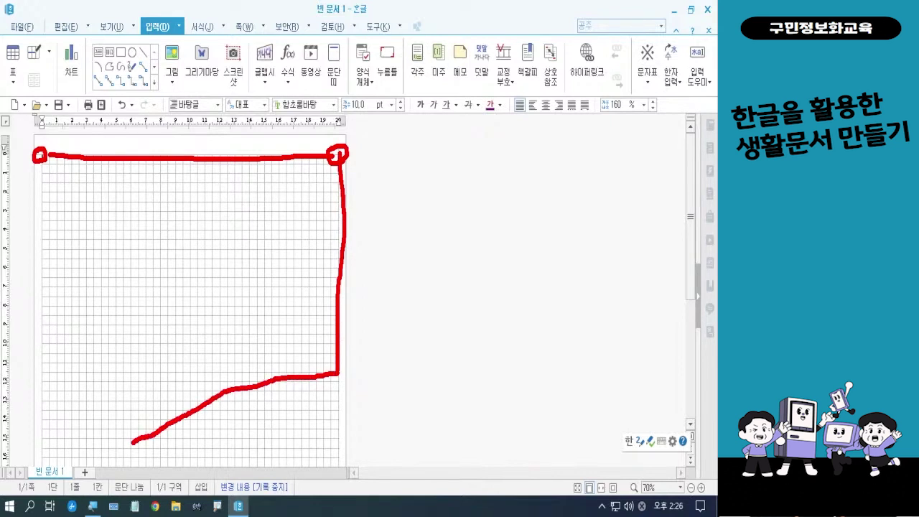
{"action": "left_click", "coordinate": [137, 483]}
{"action": "mouse_move", "coordinate": [133, 443]}
{"action": "left_mouse_down"}
{"action": "mouse_move", "coordinate": [43, 376]}
{"action": "mouse_move", "coordinate": [58, 168]}
{"action": "mouse_move", "coordinate": [32, 147]}
{"action": "mouse_move", "coordinate": [50, 150]}
{"action": "mouse_move", "coordinate": [49, 163]}
{"action": "left_mouse_up"}
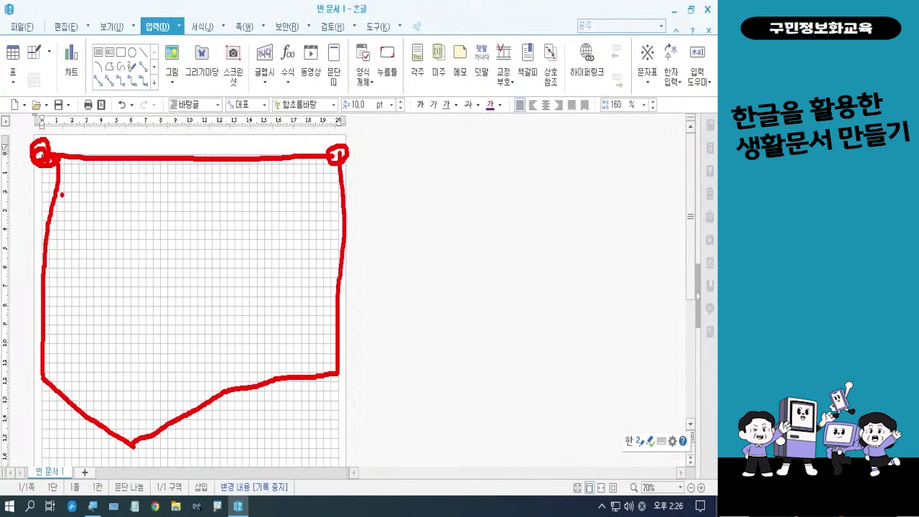
{"action": "key", "text": "e"}
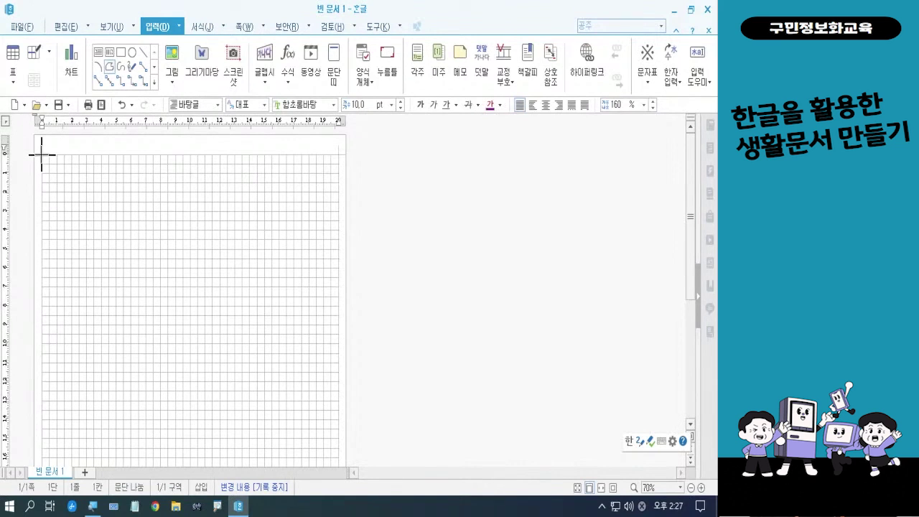
Draw a closed five-sided polygon about 200 mm wide and 165 mm tall from the page's top margin, with its bottom tip left of centre
{"action": "left_click_drag", "start_coordinate": [42, 154], "coordinate": [335, 153]}
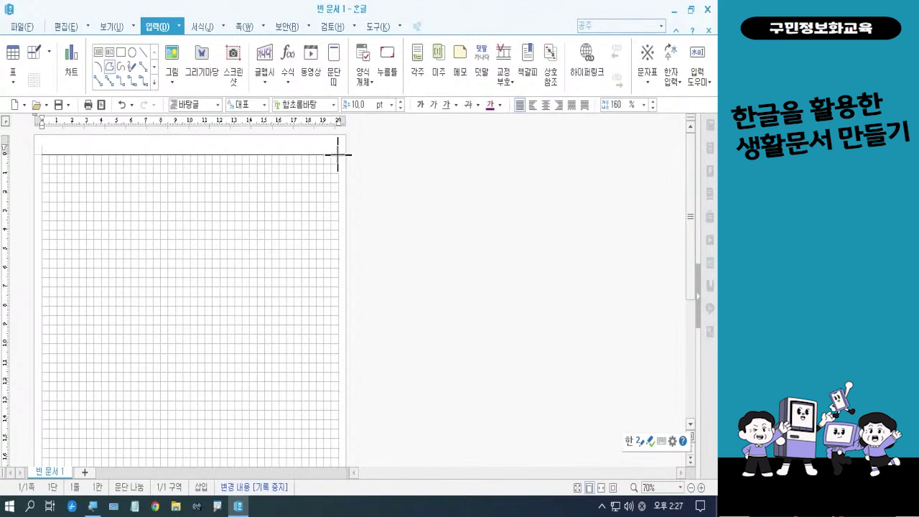
{"action": "left_click_drag", "start_coordinate": [338, 153], "coordinate": [337, 402]}
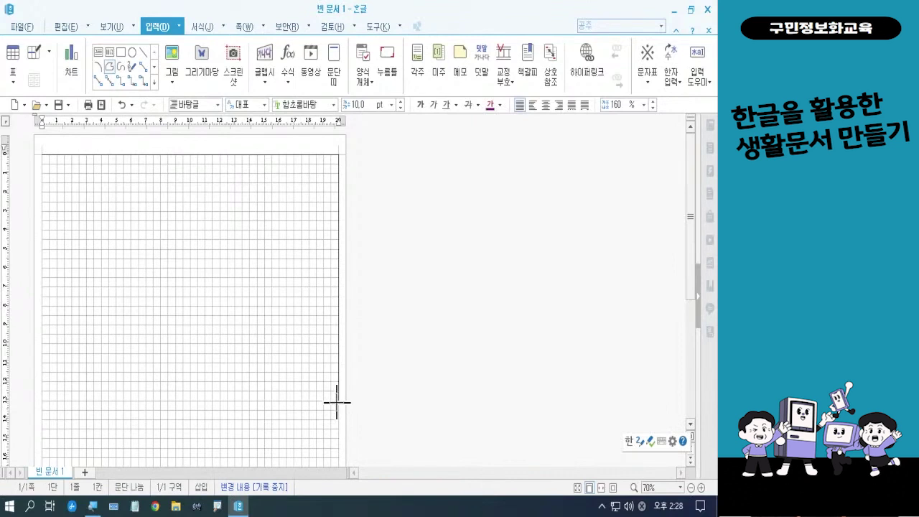
{"action": "left_click_drag", "start_coordinate": [337, 402], "coordinate": [148, 464]}
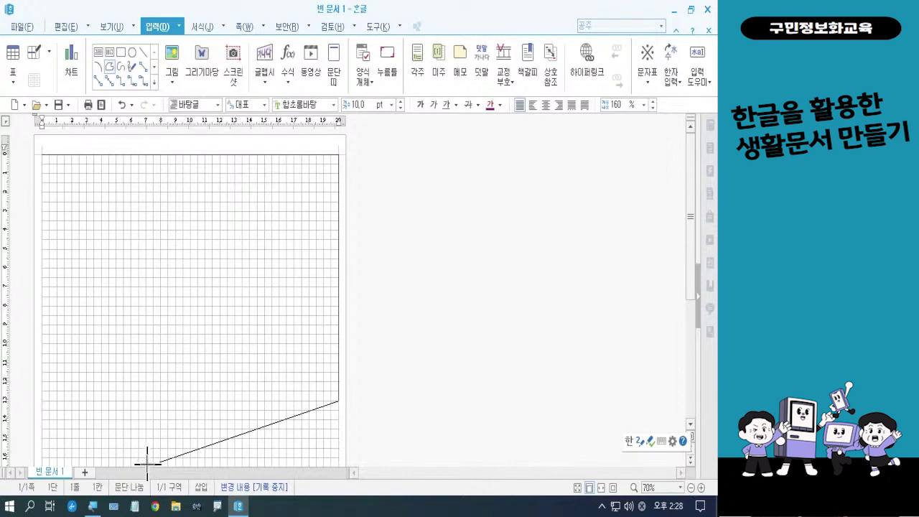
{"action": "left_click", "coordinate": [146, 466]}
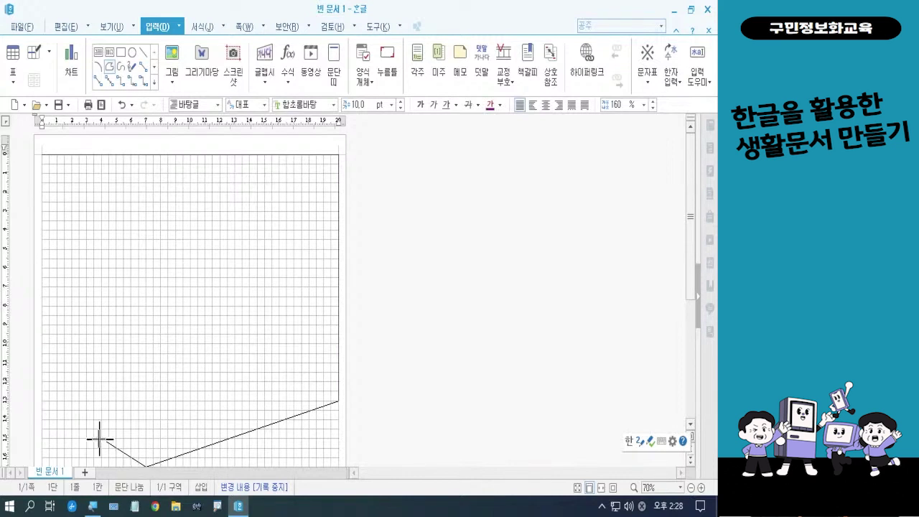
{"action": "left_click", "coordinate": [40, 421]}
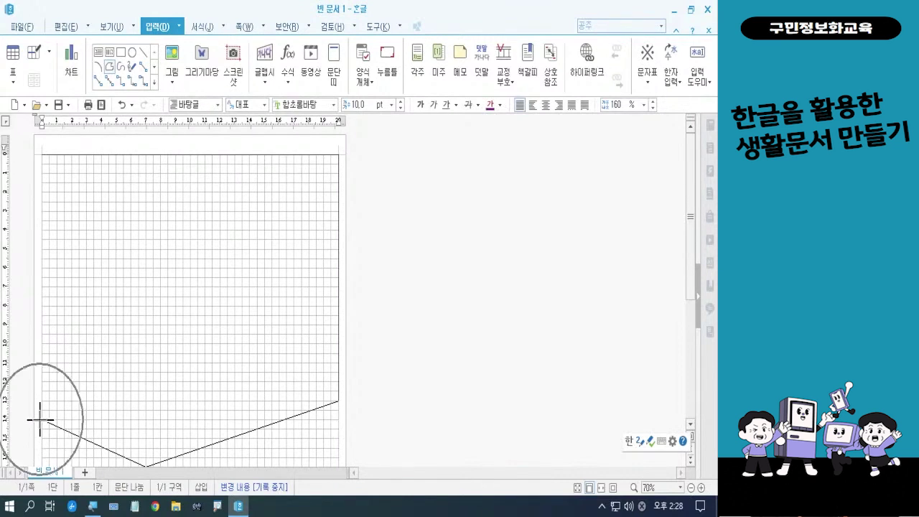
{"action": "left_click", "coordinate": [41, 420]}
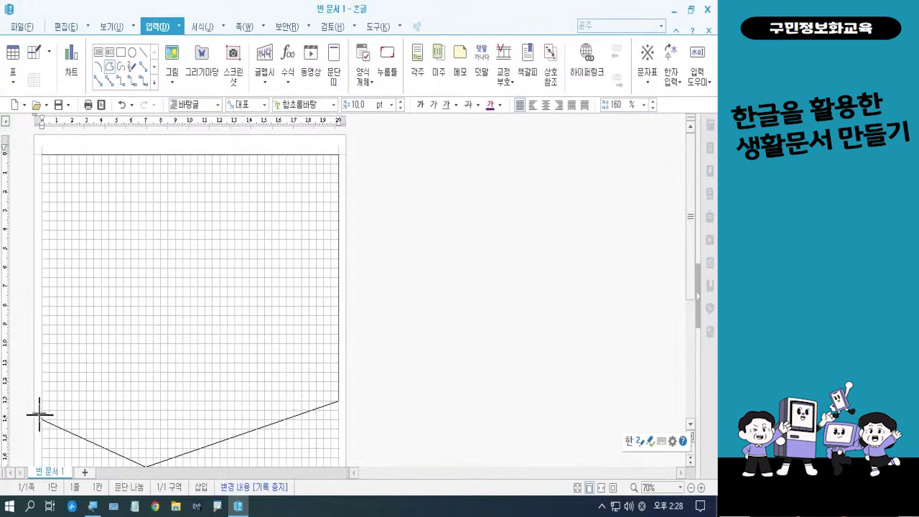
{"action": "left_click", "coordinate": [41, 154]}
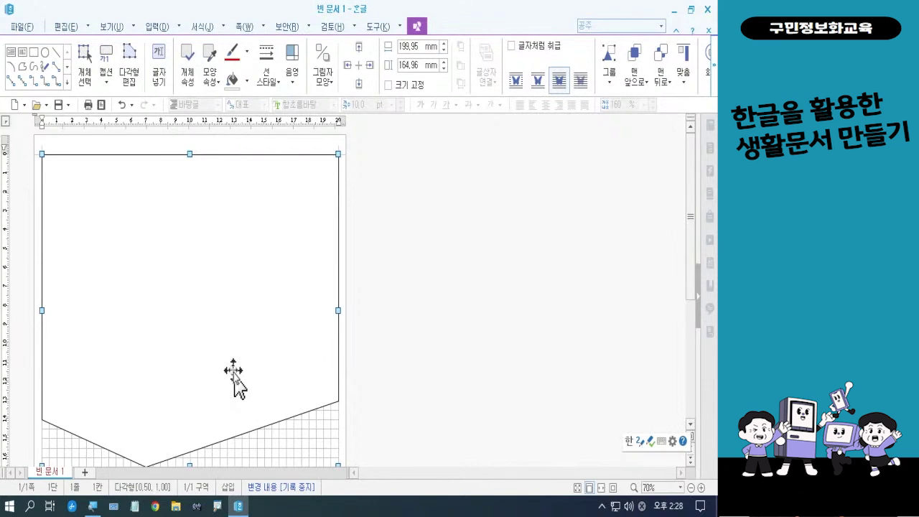
{"action": "left_click_drag", "start_coordinate": [689, 228], "coordinate": [692, 236]}
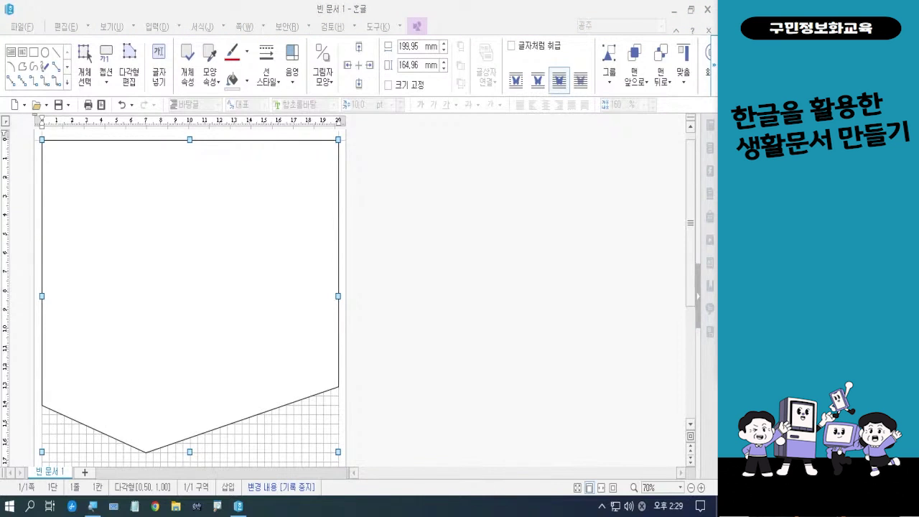
{"action": "left_click_drag", "start_coordinate": [694, 287], "coordinate": [694, 392]}
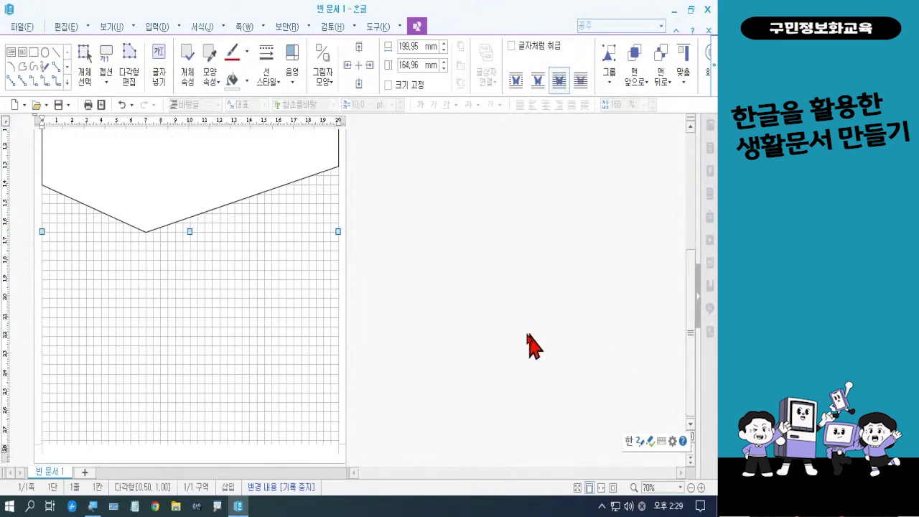
{"action": "left_click", "coordinate": [496, 338]}
{"action": "scroll", "coordinate": [453, 380], "scroll_direction": "up", "scroll_amount": 3}
{"action": "scroll", "coordinate": [466, 295], "scroll_direction": "down", "scroll_amount": 1}
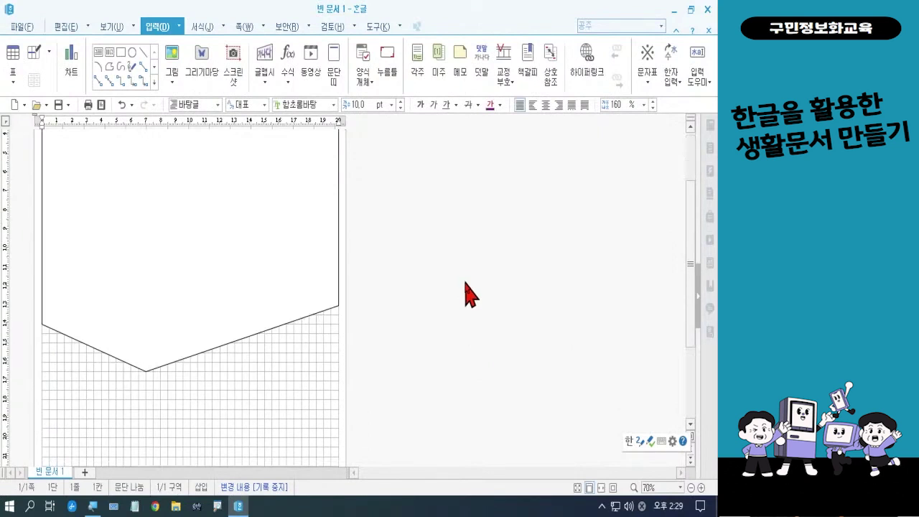
{"action": "scroll", "coordinate": [411, 279], "scroll_direction": "down", "scroll_amount": 2}
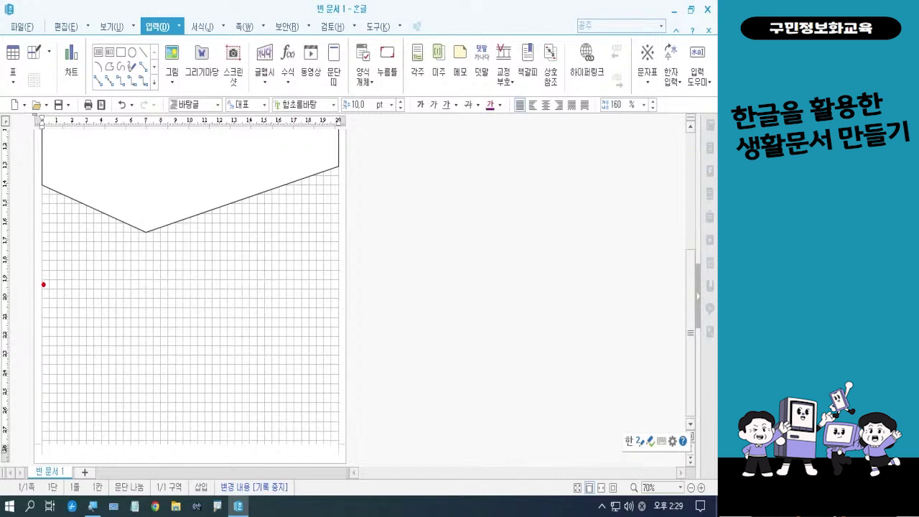
{"action": "mouse_move", "coordinate": [43, 284]}
{"action": "left_mouse_down"}
{"action": "mouse_move", "coordinate": [339, 208]}
{"action": "mouse_move", "coordinate": [340, 443]}
{"action": "mouse_move", "coordinate": [43, 435]}
{"action": "mouse_move", "coordinate": [39, 279]}
{"action": "left_mouse_up"}
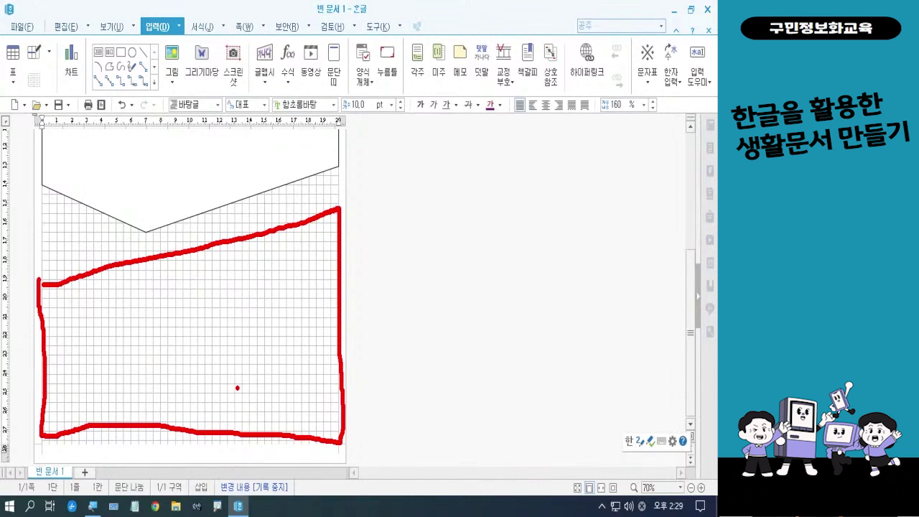
{"action": "mouse_move", "coordinate": [256, 218]}
{"action": "left_mouse_down"}
{"action": "mouse_move", "coordinate": [250, 200]}
{"action": "mouse_move", "coordinate": [253, 217]}
{"action": "left_mouse_up"}
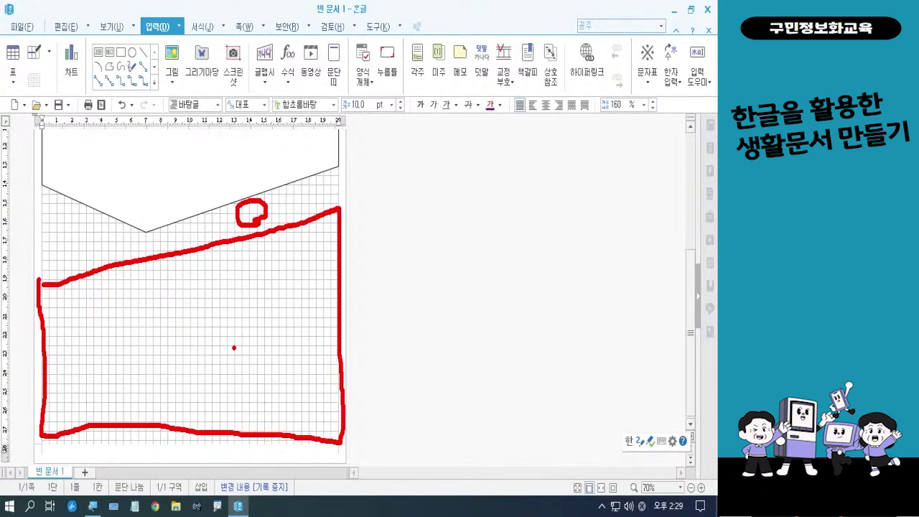
{"action": "key", "text": "Escape"}
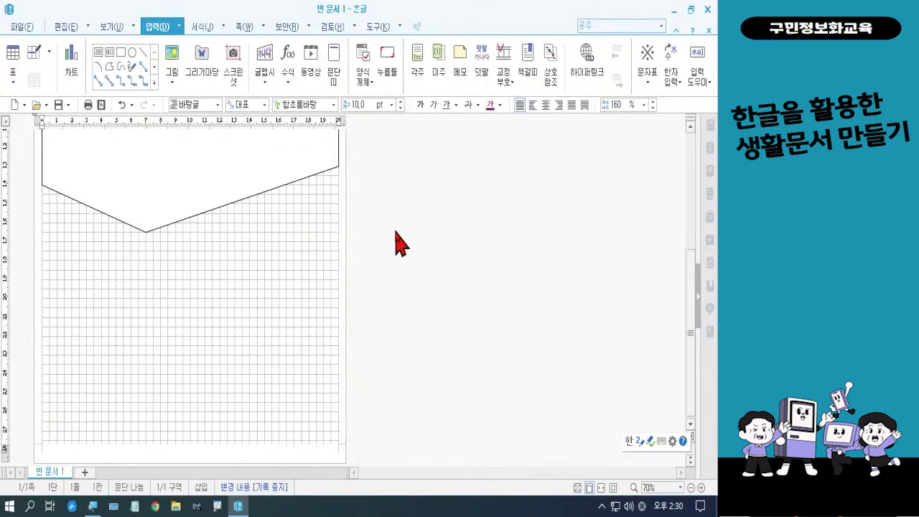
Shorten the pointed polygon from its bottom edge to a height of about 148 mm
{"action": "scroll", "coordinate": [276, 201], "scroll_direction": "up", "scroll_amount": 2}
{"action": "scroll", "coordinate": [277, 201], "scroll_direction": "up", "scroll_amount": 5}
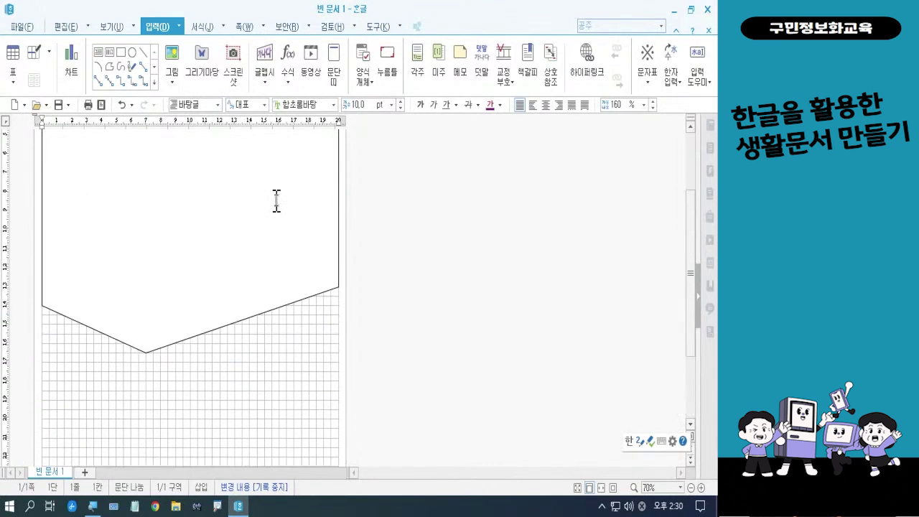
{"action": "scroll", "coordinate": [277, 201], "scroll_direction": "down", "scroll_amount": 2}
{"action": "scroll", "coordinate": [277, 201], "scroll_direction": "down", "scroll_amount": 1}
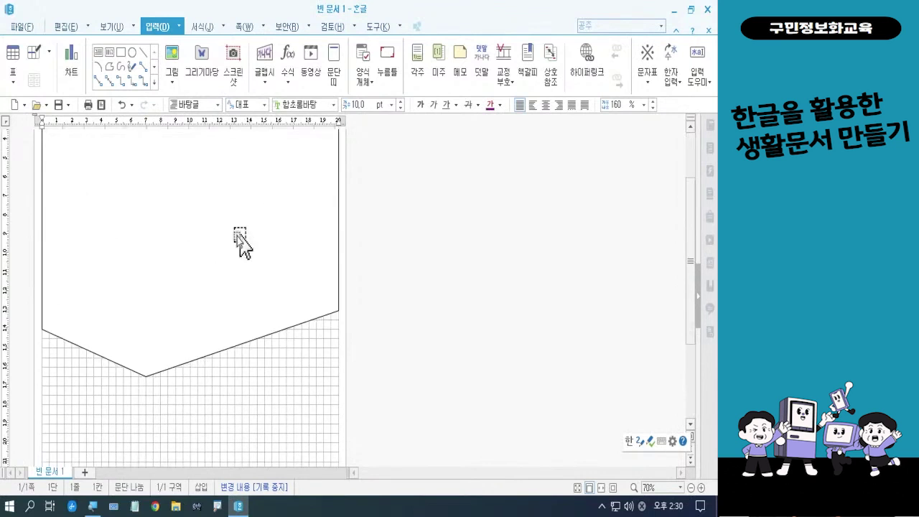
{"action": "left_click", "coordinate": [200, 359]}
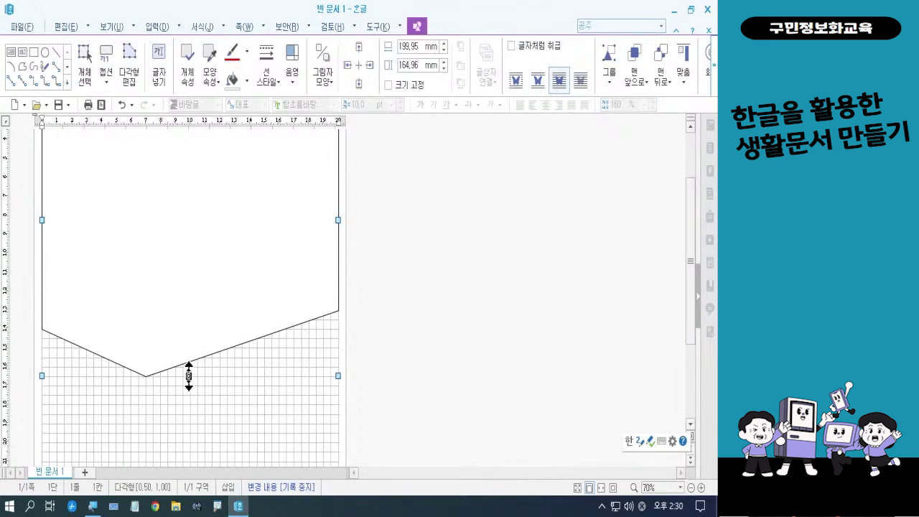
{"action": "left_click_drag", "start_coordinate": [189, 376], "coordinate": [189, 344]}
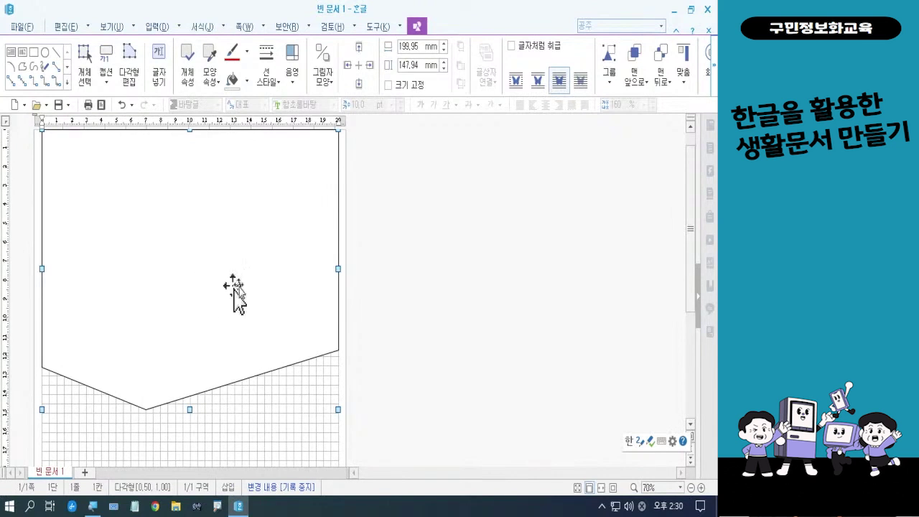
{"action": "left_click", "coordinate": [396, 314]}
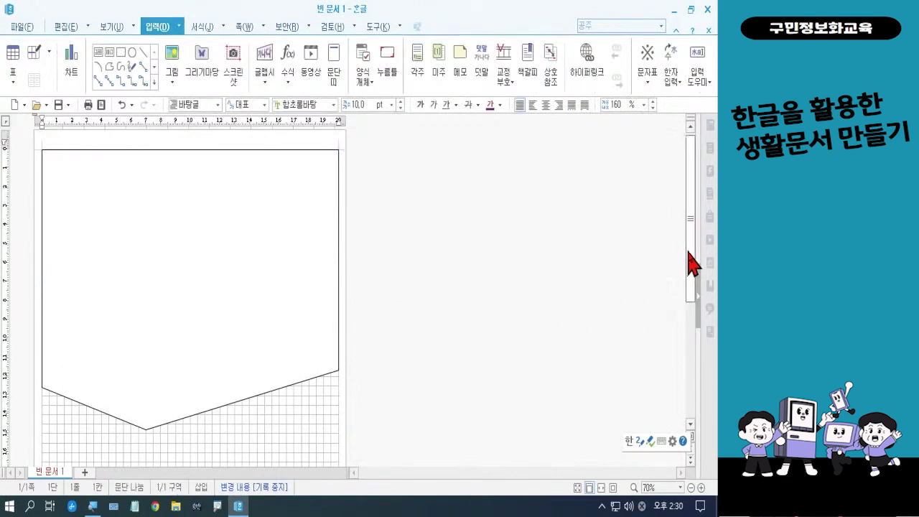
Draw a four-sided polygon about 200 mm wide and 125 mm tall along the page's bottom margin, its upper edge sloping down from right to left
{"action": "left_click_drag", "start_coordinate": [693, 262], "coordinate": [686, 366]}
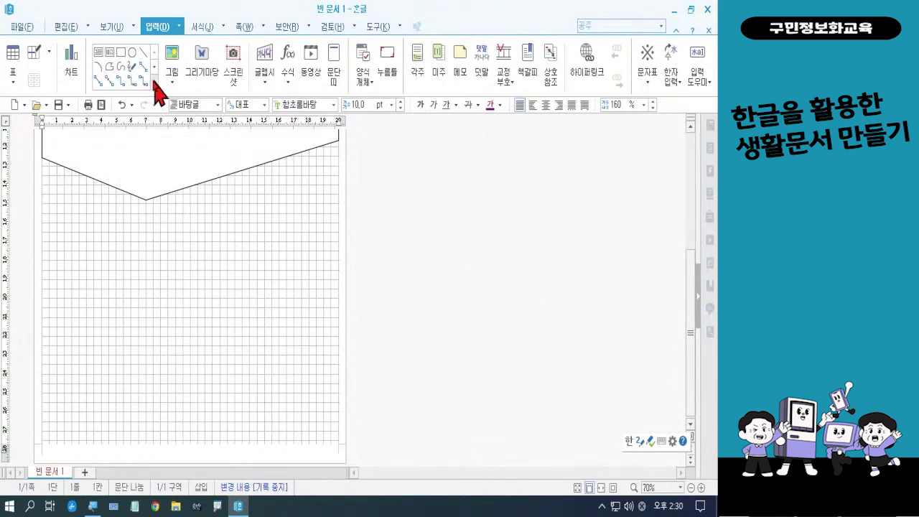
{"action": "left_click", "coordinate": [109, 66]}
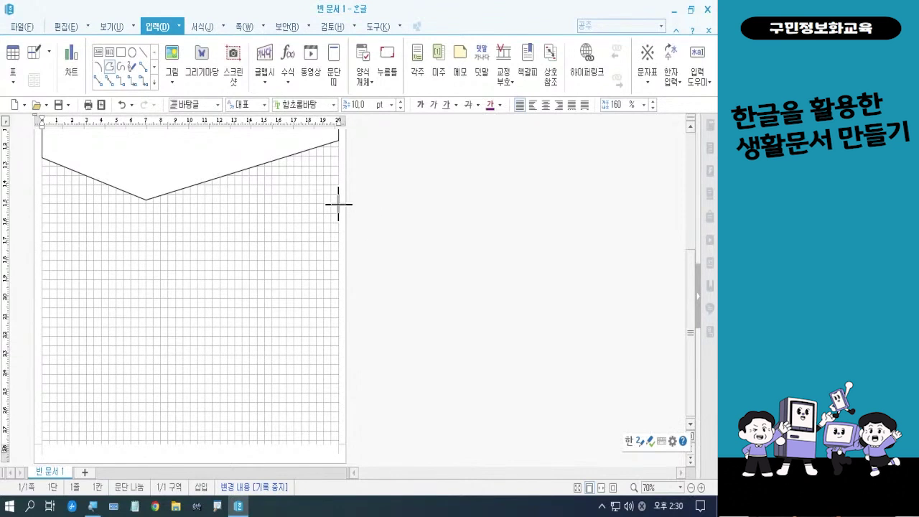
{"action": "left_click_drag", "start_coordinate": [339, 204], "coordinate": [40, 278]}
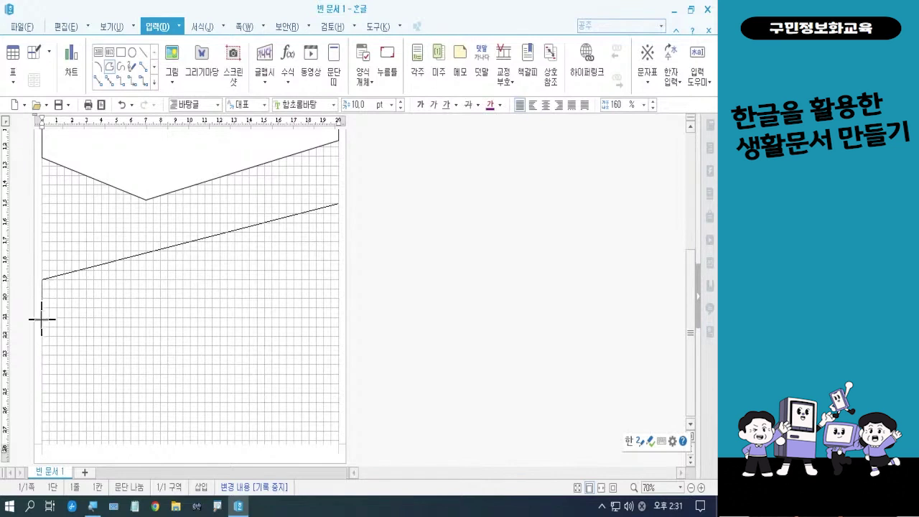
{"action": "left_click_drag", "start_coordinate": [40, 404], "coordinate": [43, 441]}
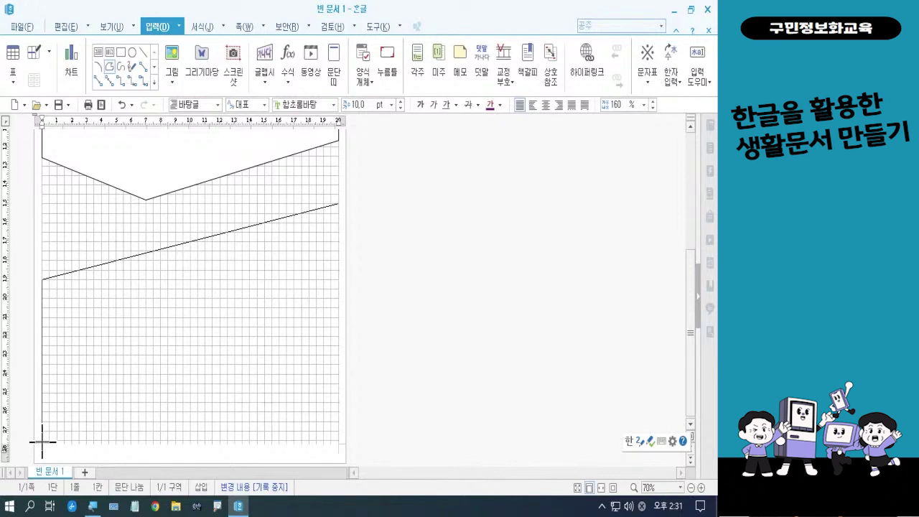
{"action": "left_click", "coordinate": [43, 440]}
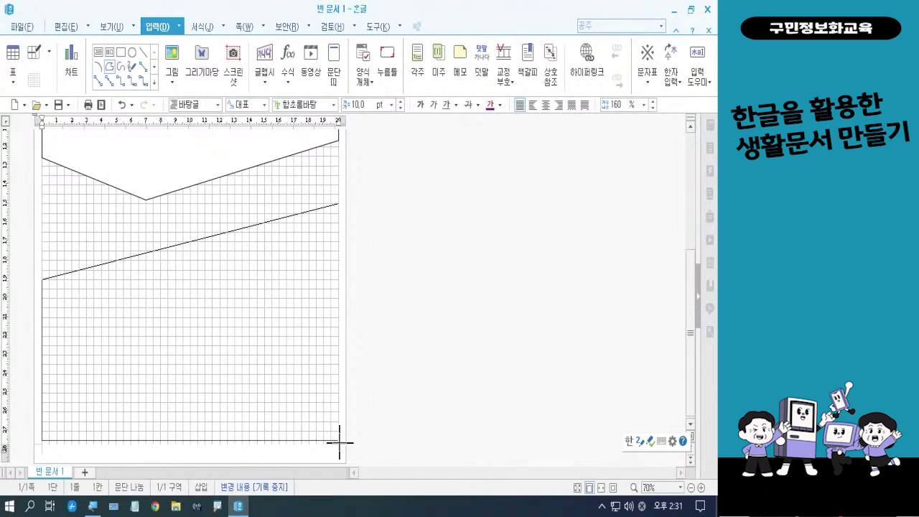
{"action": "left_click", "coordinate": [340, 440]}
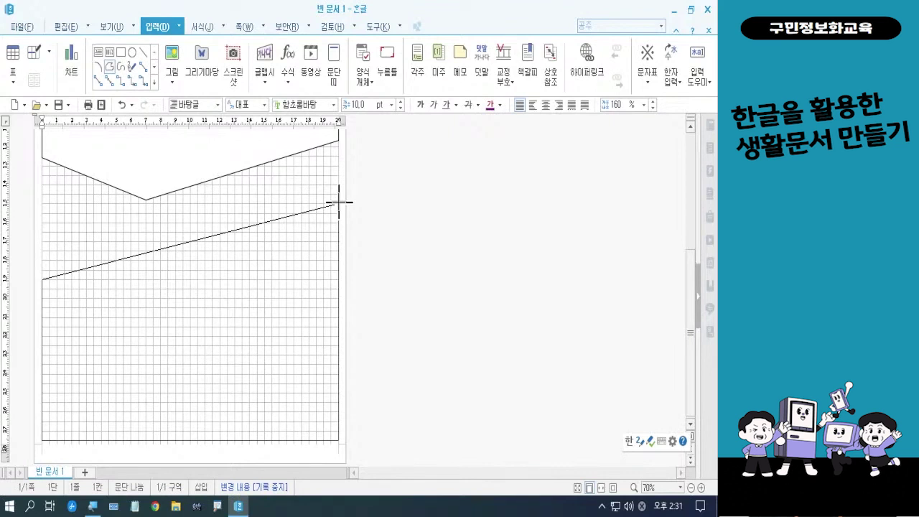
{"action": "left_click", "coordinate": [339, 203]}
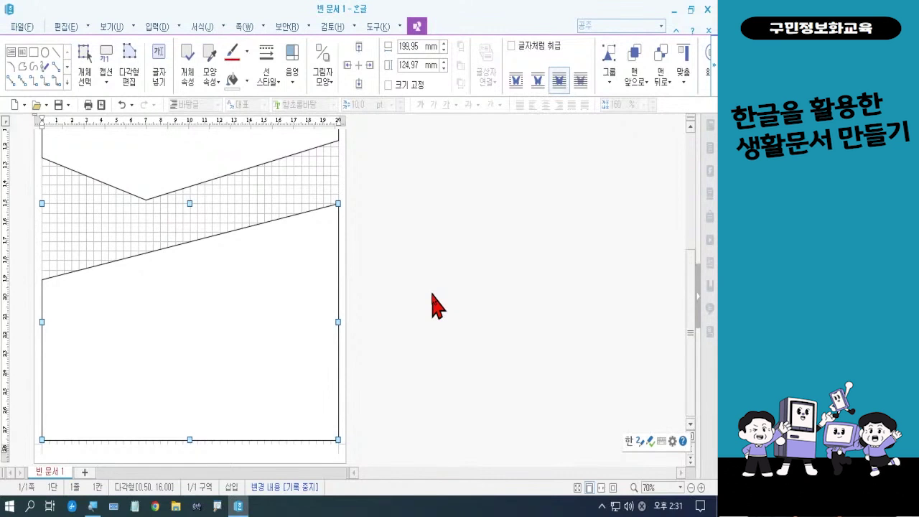
{"action": "key", "text": "Escape"}
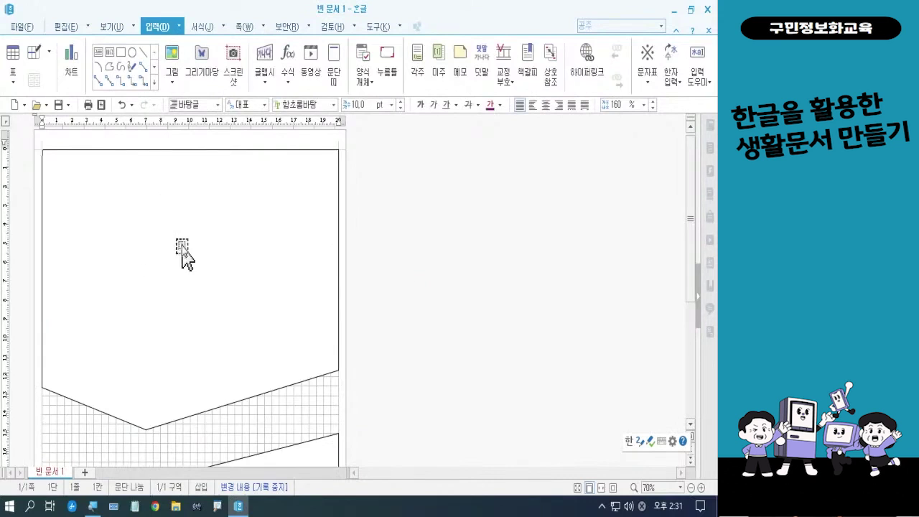
Set the outline of the upper pointed polygon to no line (선 없음) in its object properties
{"action": "scroll", "coordinate": [182, 255], "scroll_direction": "down", "scroll_amount": 8}
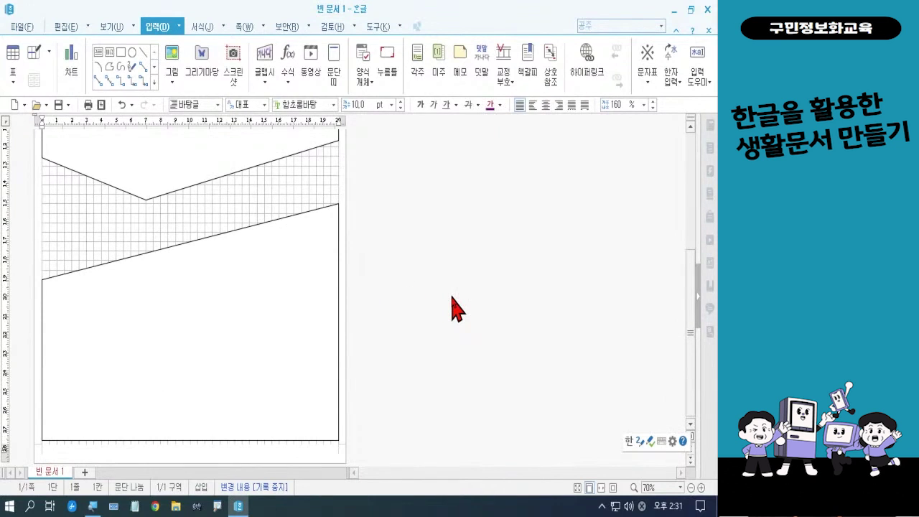
{"action": "scroll", "coordinate": [457, 309], "scroll_direction": "up", "scroll_amount": 8}
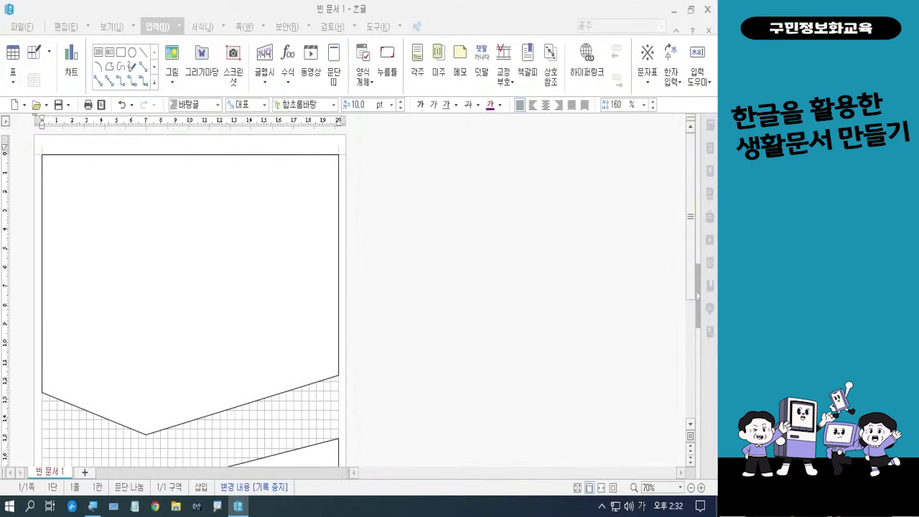
{"action": "left_click_drag", "start_coordinate": [506, 163], "coordinate": [204, 293]}
{"action": "double_click", "coordinate": [204, 295]}
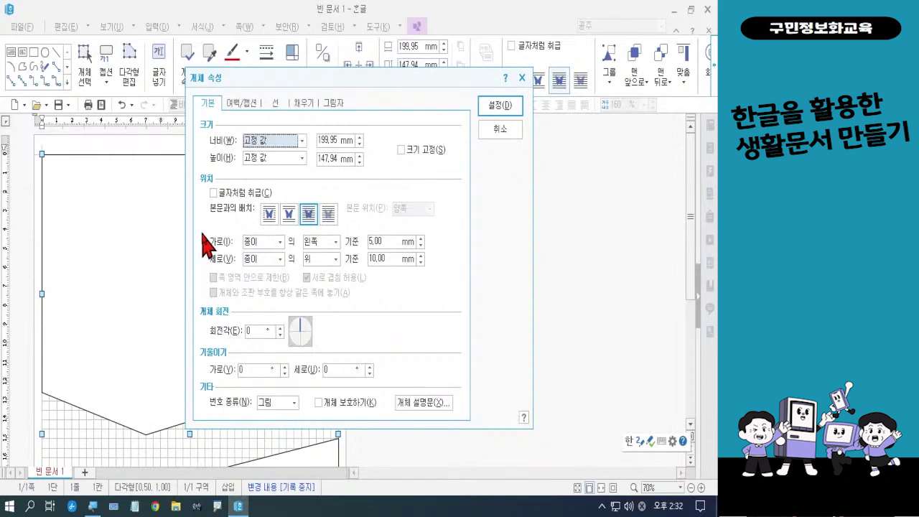
{"action": "left_click", "coordinate": [276, 106]}
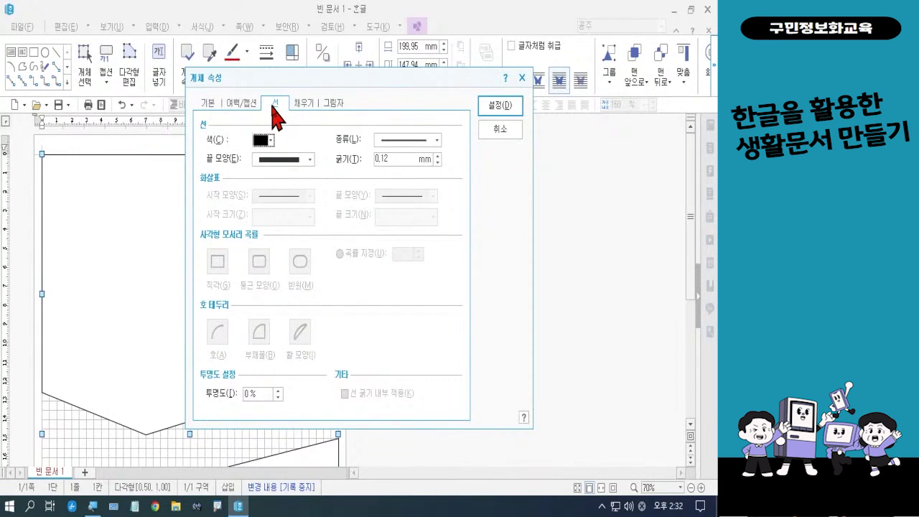
{"action": "left_click", "coordinate": [386, 142]}
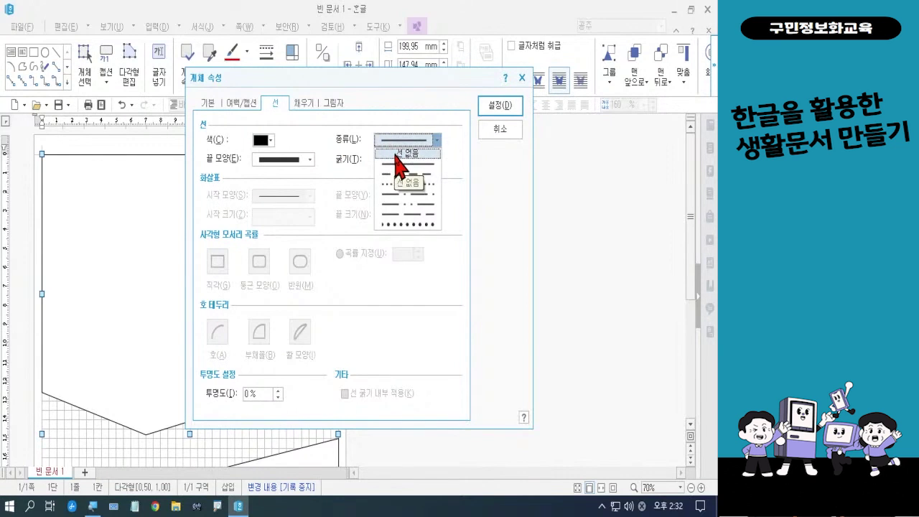
{"action": "left_click", "coordinate": [400, 153]}
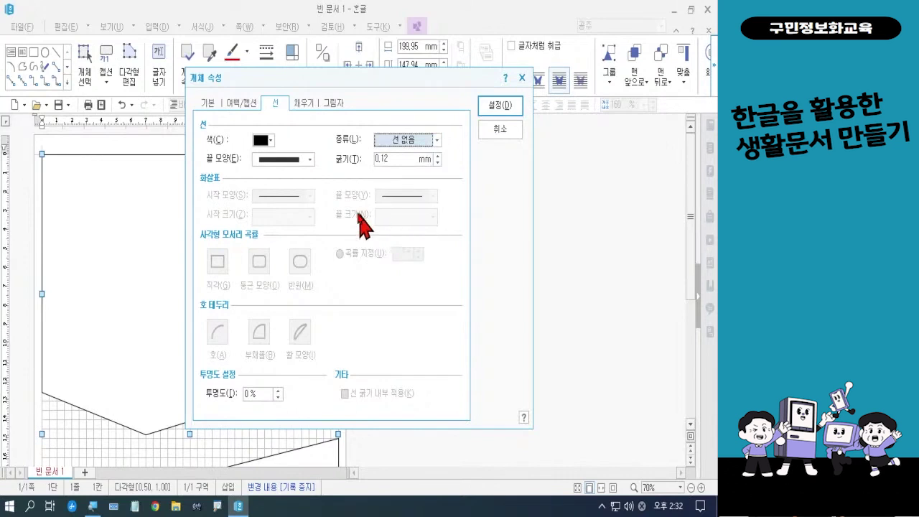
Fill the upper polygon with the picture 비상1.jpg from the desktop folder 폼나는 문서 > 폼나는 문서 3회차, and apply the properties
{"action": "left_click", "coordinate": [305, 105]}
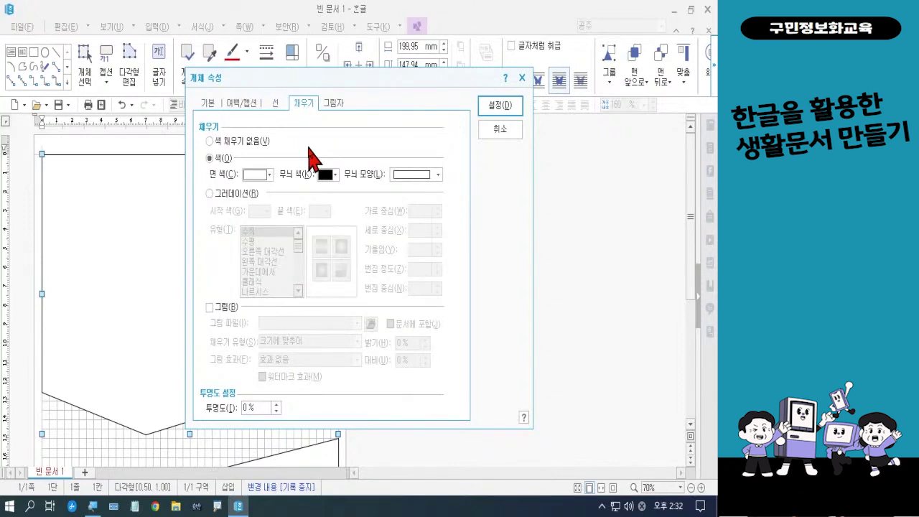
{"action": "left_click", "coordinate": [222, 310]}
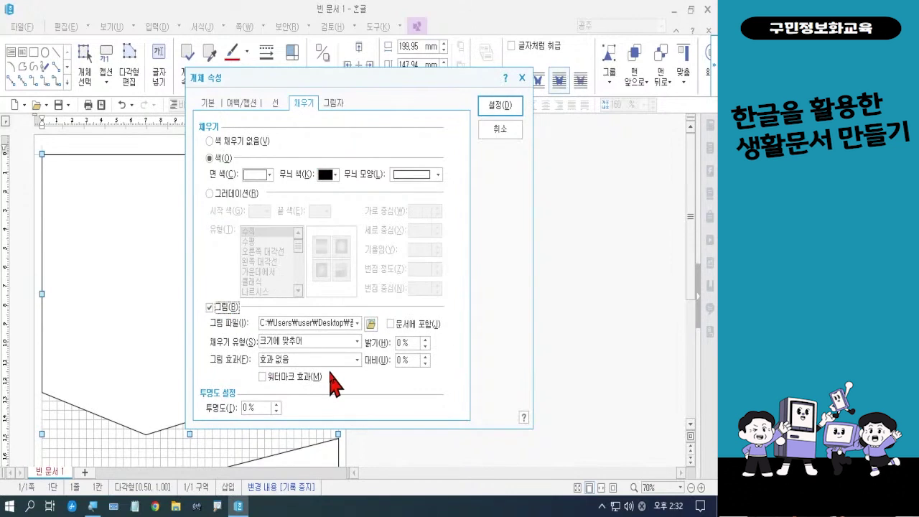
{"action": "left_click", "coordinate": [370, 325]}
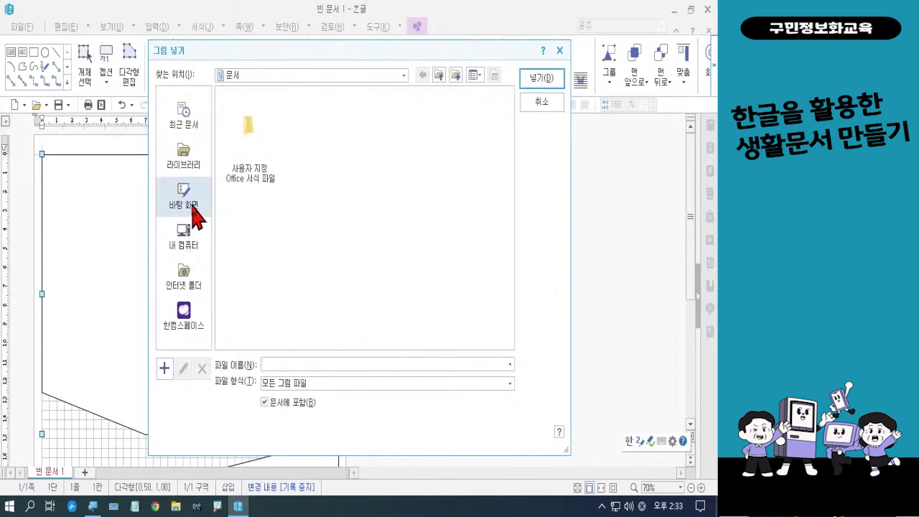
{"action": "left_click", "coordinate": [192, 206]}
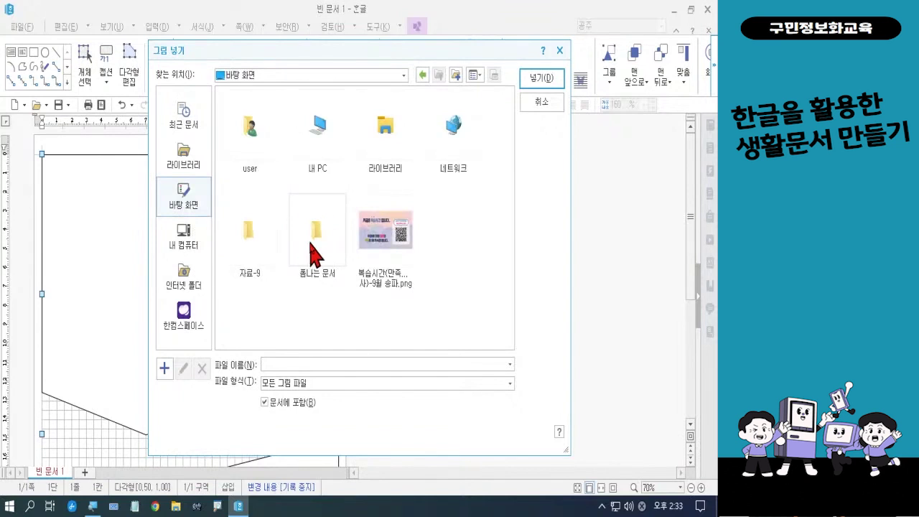
{"action": "double_click", "coordinate": [314, 235]}
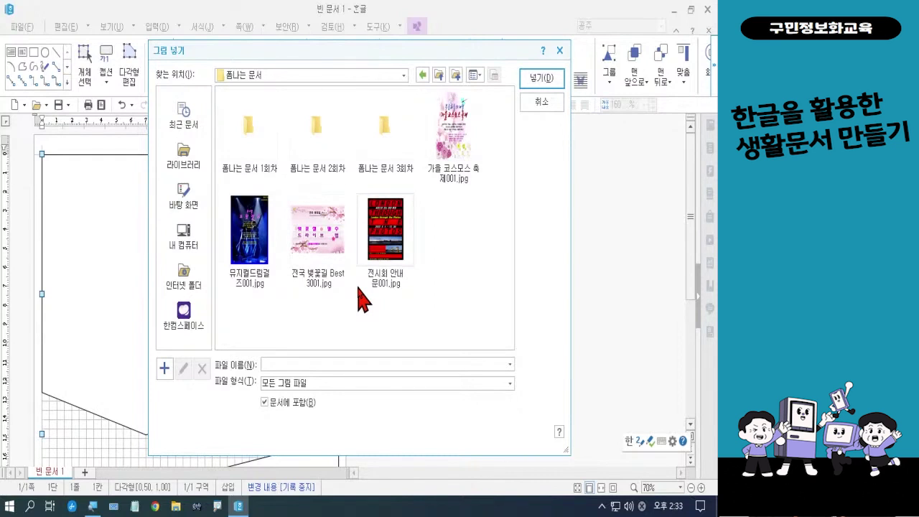
{"action": "double_click", "coordinate": [377, 155]}
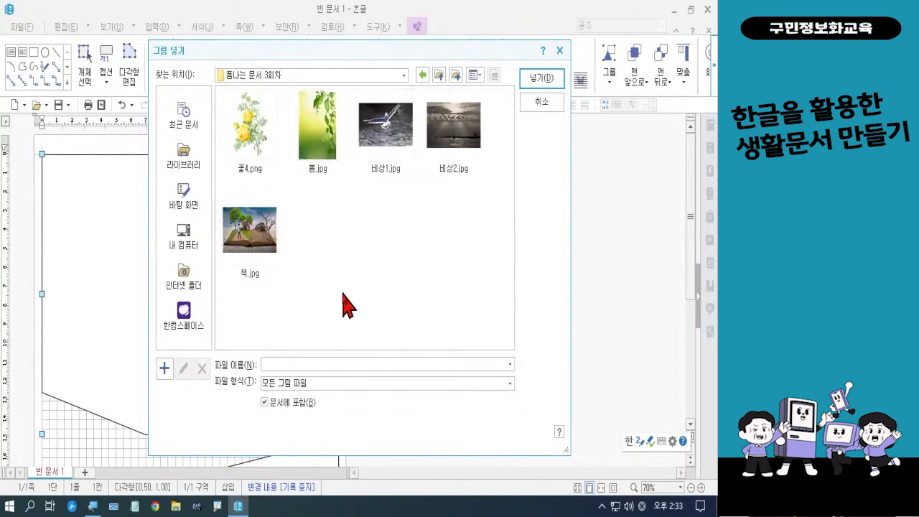
{"action": "left_click", "coordinate": [375, 157]}
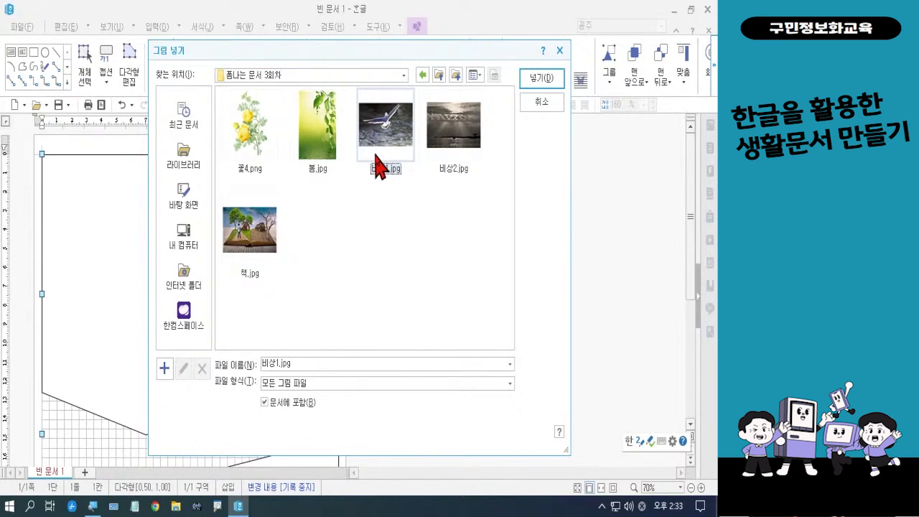
{"action": "left_click", "coordinate": [540, 80]}
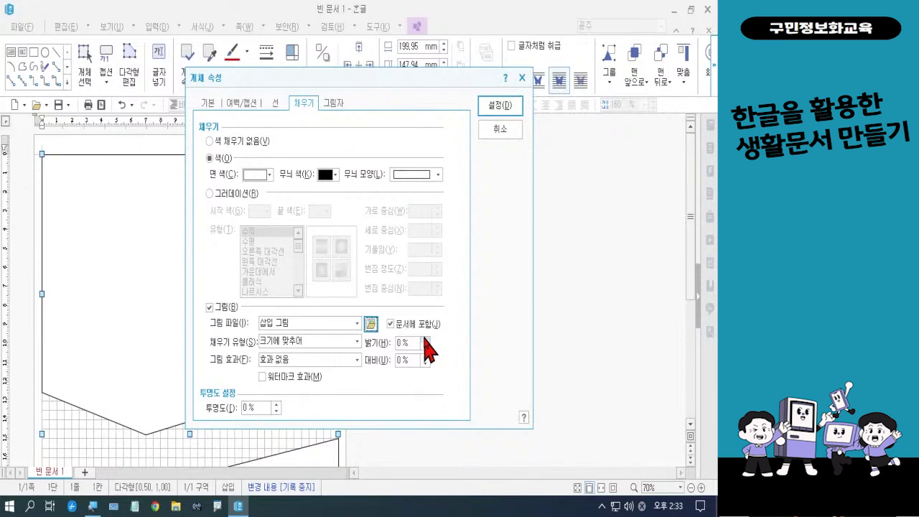
{"action": "left_click", "coordinate": [494, 111]}
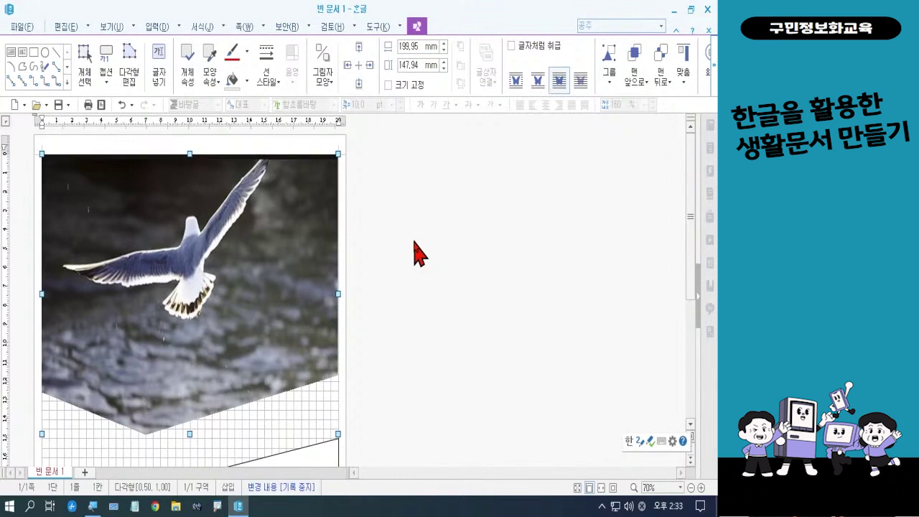
Set the outline of the lower four-sided polygon to no line (선 없음) in its object properties
{"action": "scroll", "coordinate": [419, 253], "scroll_direction": "down", "scroll_amount": 6}
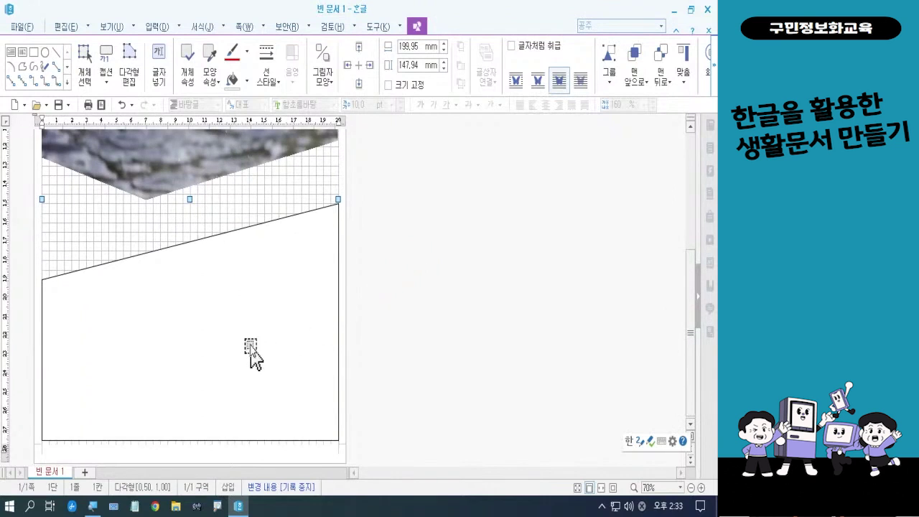
{"action": "left_click", "coordinate": [252, 350]}
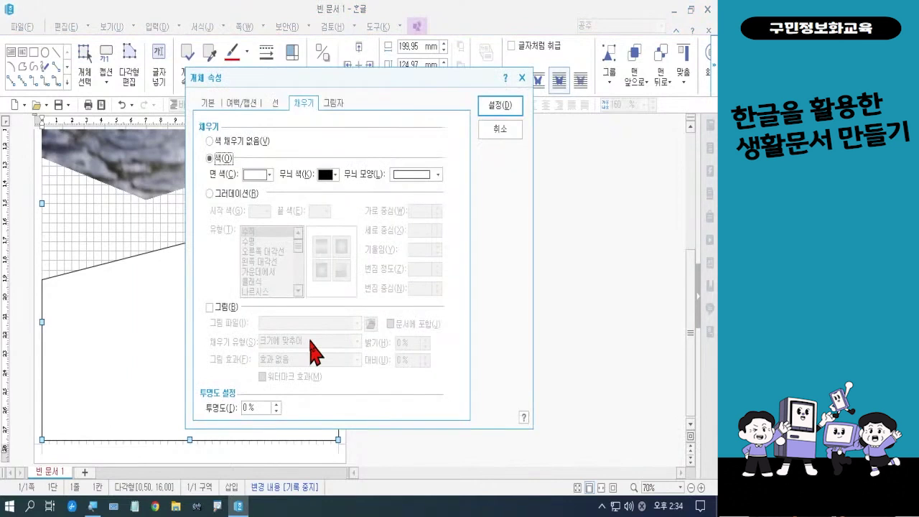
{"action": "left_click", "coordinate": [276, 103]}
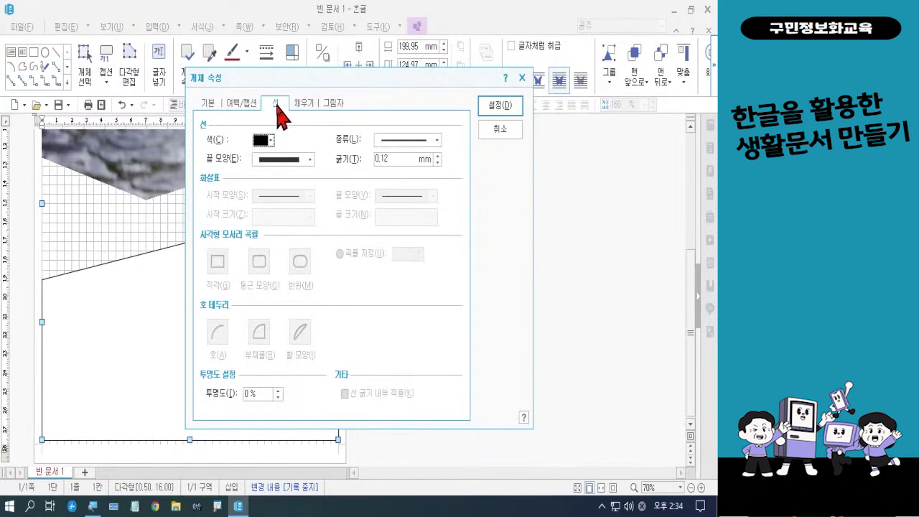
{"action": "left_click", "coordinate": [390, 141]}
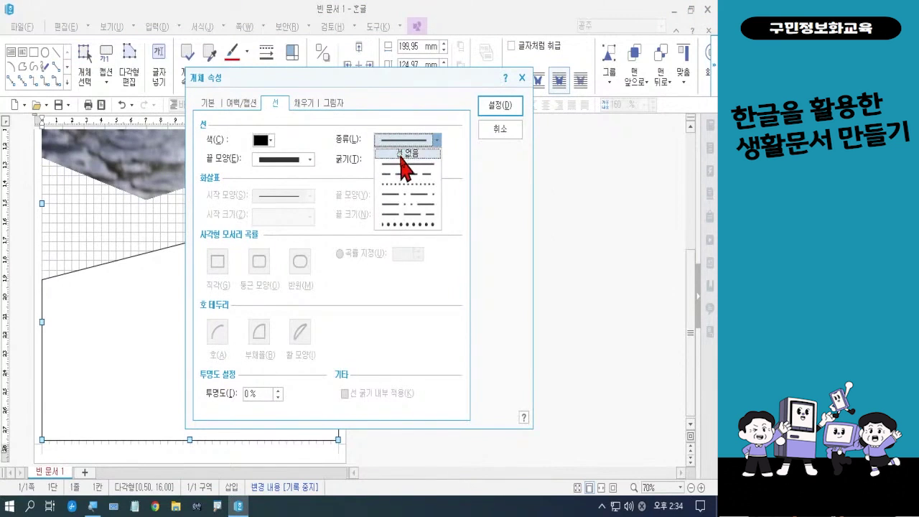
{"action": "left_click", "coordinate": [403, 154]}
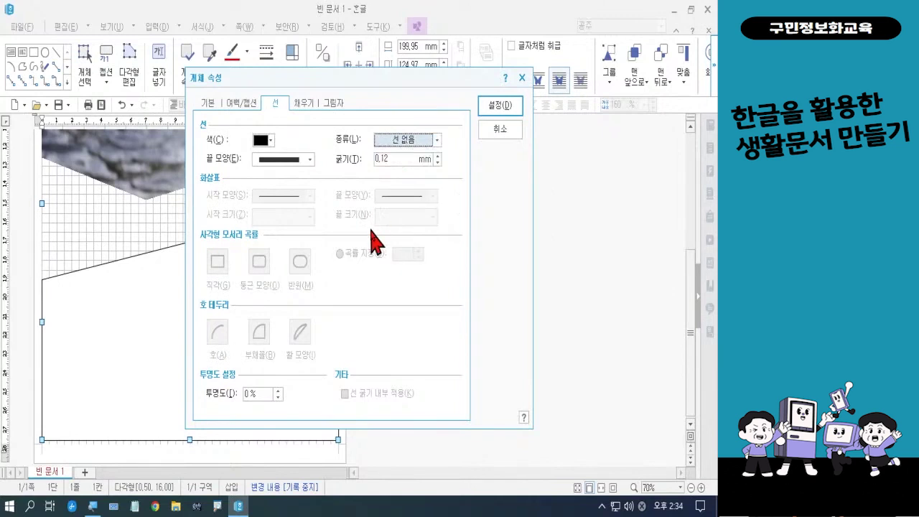
Fill the lower polygon with the picture 비상2.jpg, apply the properties and deselect the shape
{"action": "left_click", "coordinate": [304, 105]}
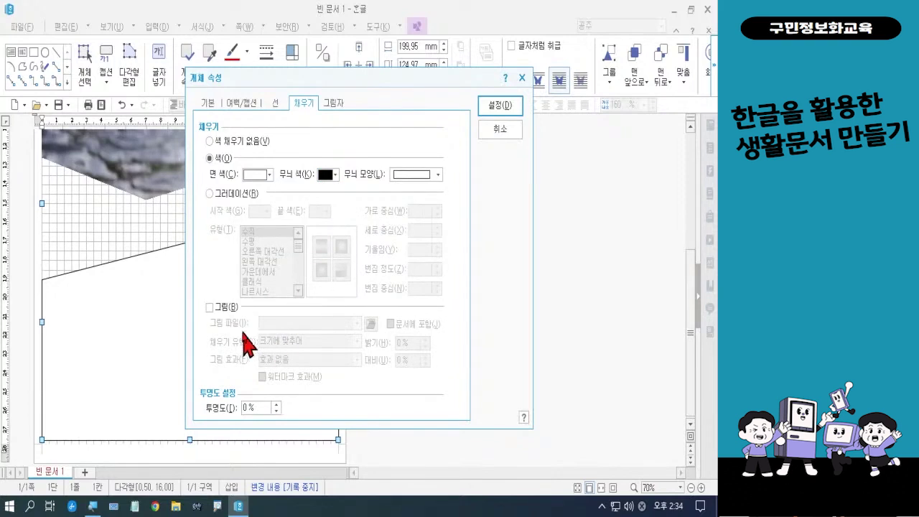
{"action": "left_click", "coordinate": [226, 308]}
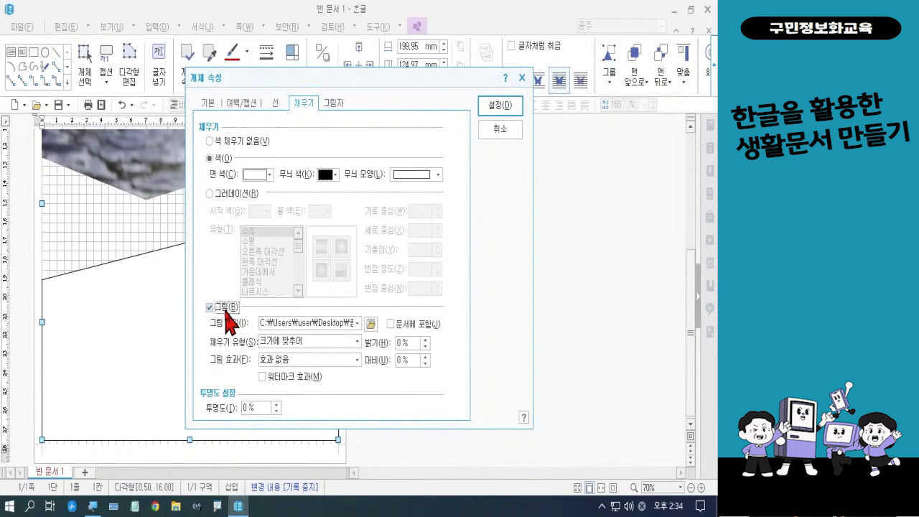
{"action": "left_click", "coordinate": [371, 325]}
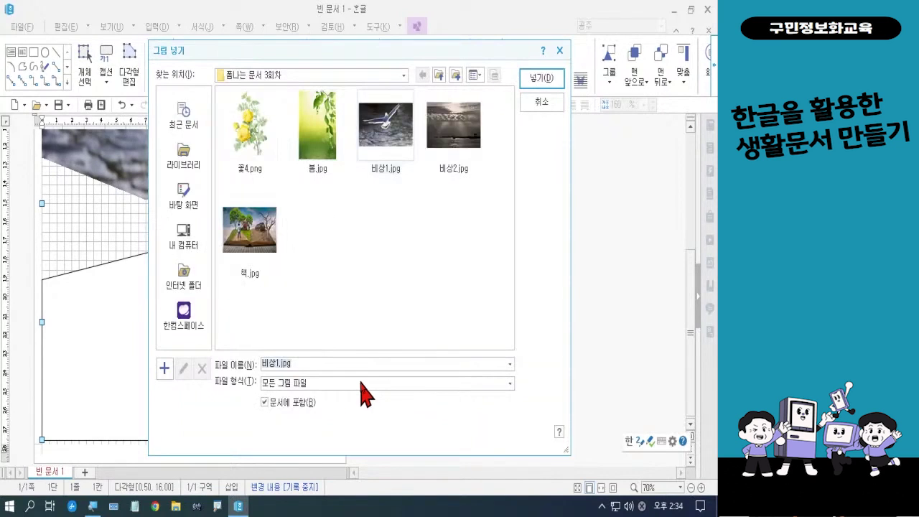
{"action": "left_click", "coordinate": [451, 153]}
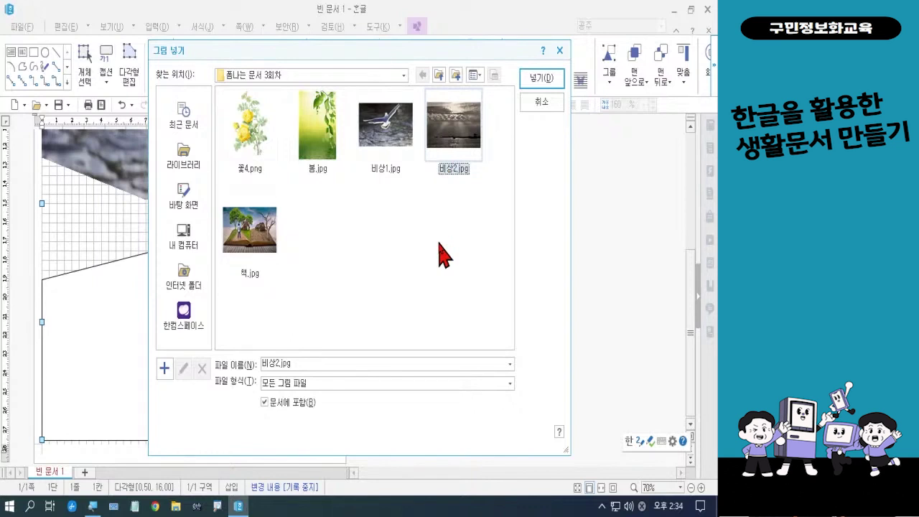
{"action": "left_click", "coordinate": [532, 76]}
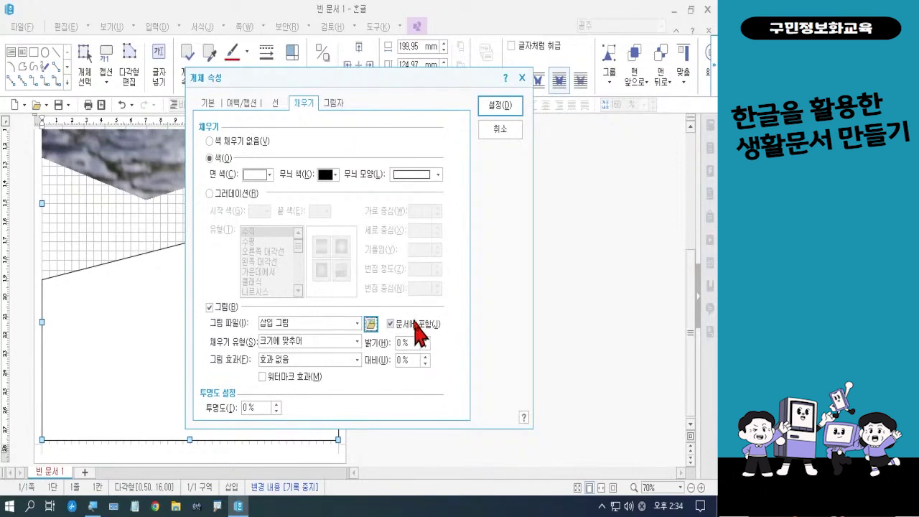
{"action": "left_click", "coordinate": [498, 115]}
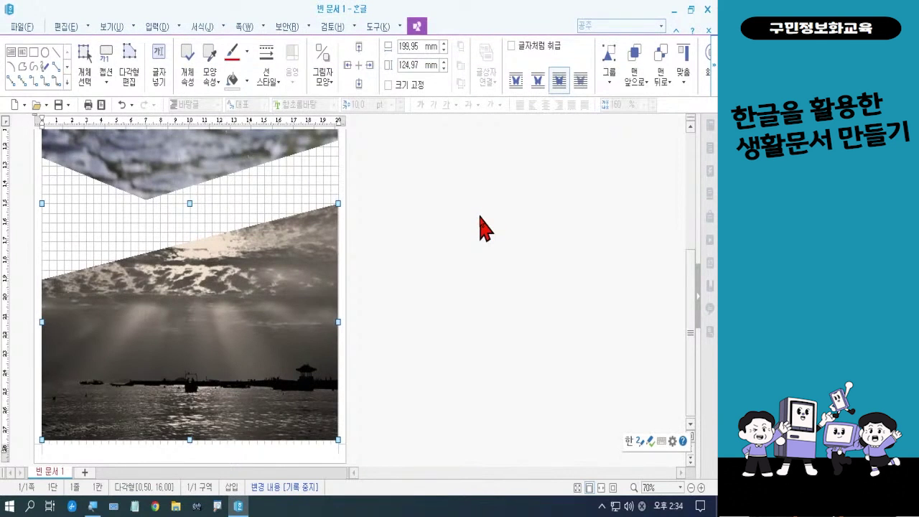
{"action": "key", "text": "Escape"}
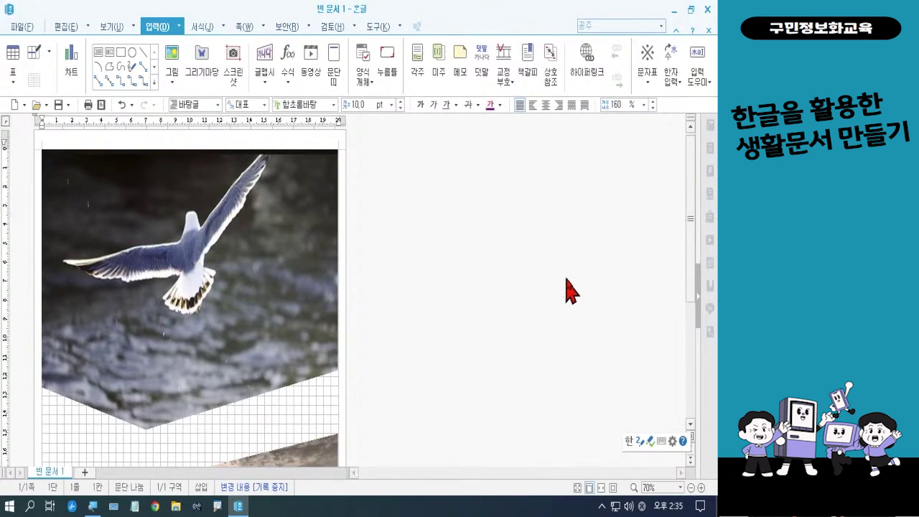
Draw a text box about 75 mm wide and 108 mm tall at the page's left margin, overlapping both picture-filled polygons
{"action": "left_click_drag", "start_coordinate": [689, 225], "coordinate": [690, 284]}
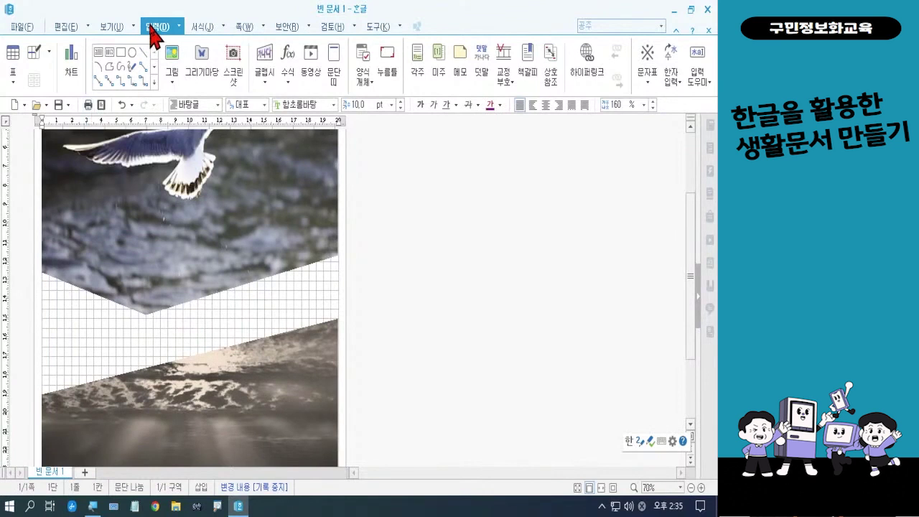
{"action": "left_click", "coordinate": [99, 54]}
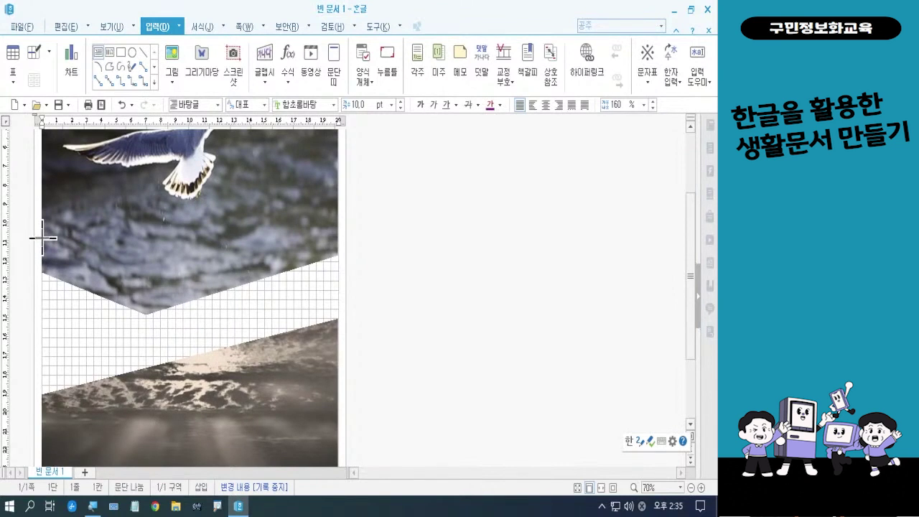
{"action": "left_click_drag", "start_coordinate": [43, 238], "coordinate": [153, 432]}
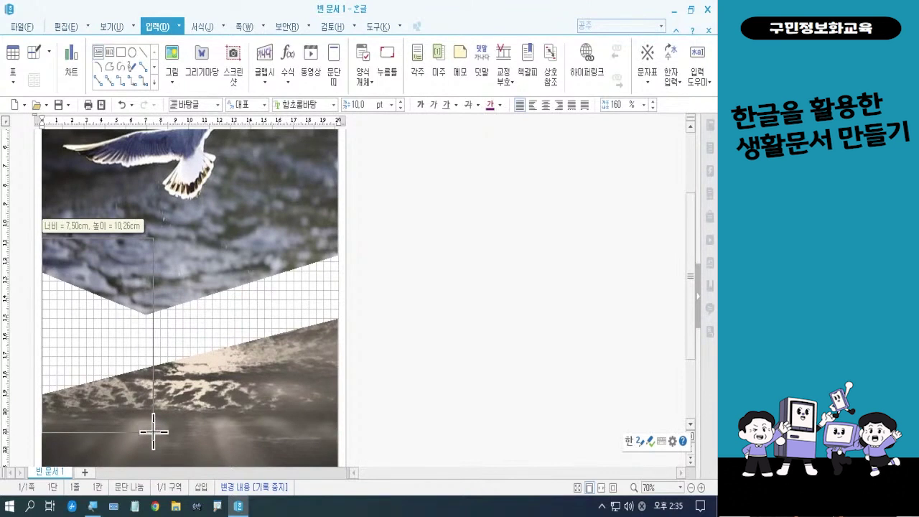
{"action": "left_click_drag", "start_coordinate": [153, 432], "coordinate": [154, 441]}
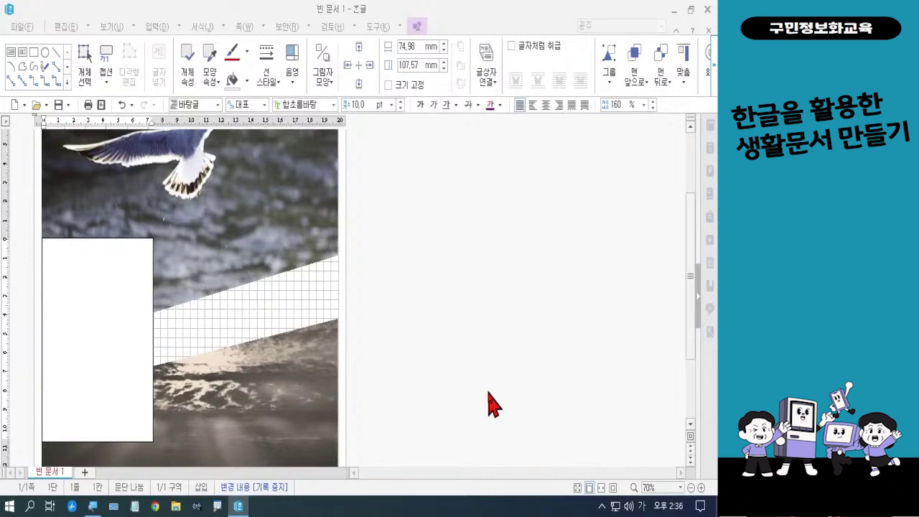
Give the text box a dark gray outline 4 mm thick in its object properties
{"action": "left_click", "coordinate": [136, 372]}
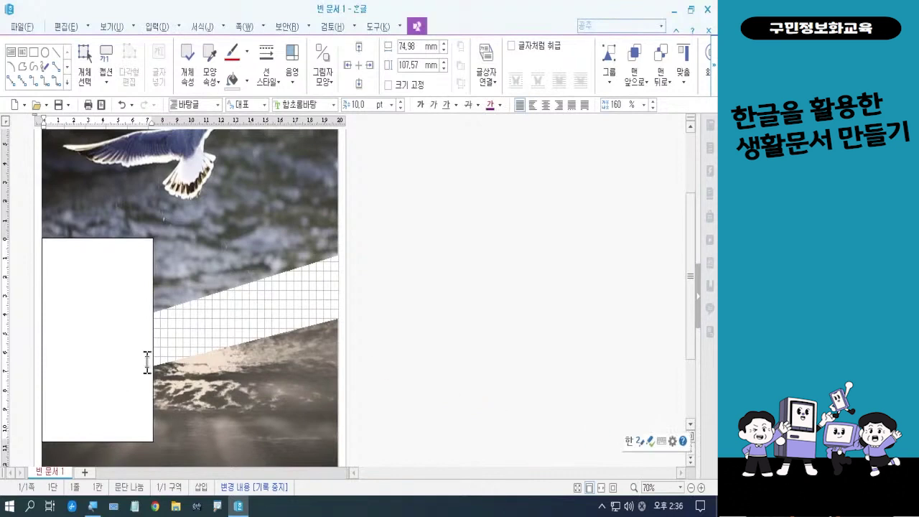
{"action": "left_click", "coordinate": [151, 366]}
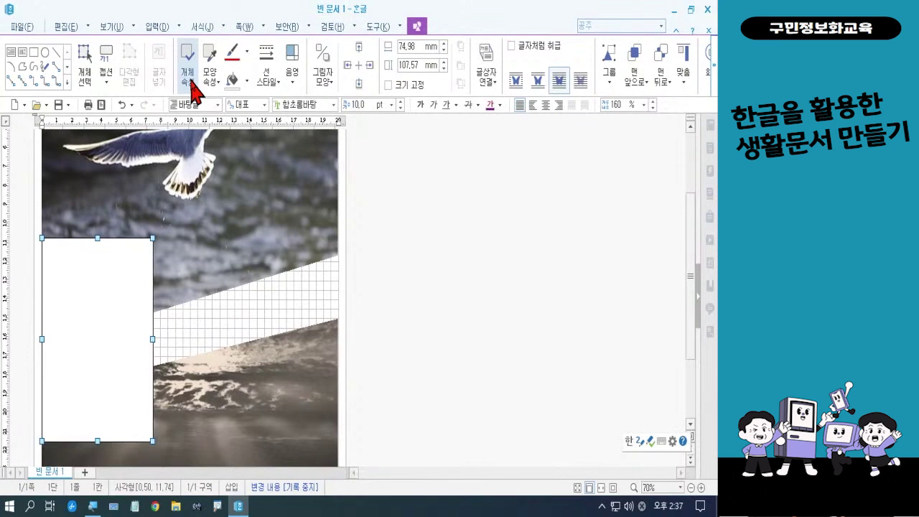
{"action": "left_click", "coordinate": [189, 79]}
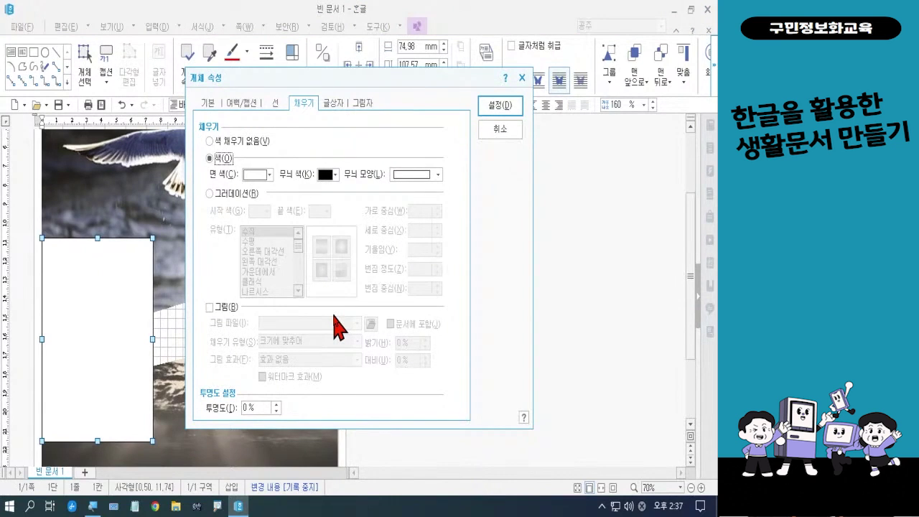
{"action": "left_click", "coordinate": [278, 105]}
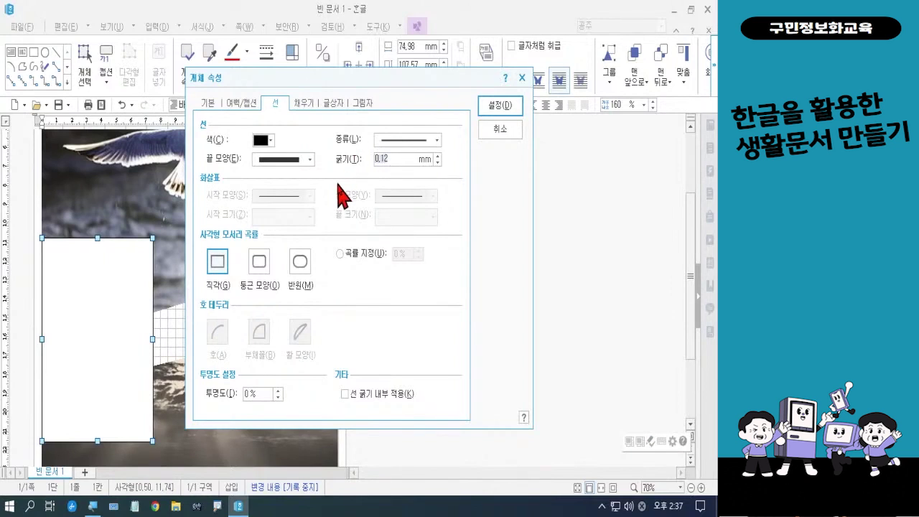
{"action": "type", "text": "4"}
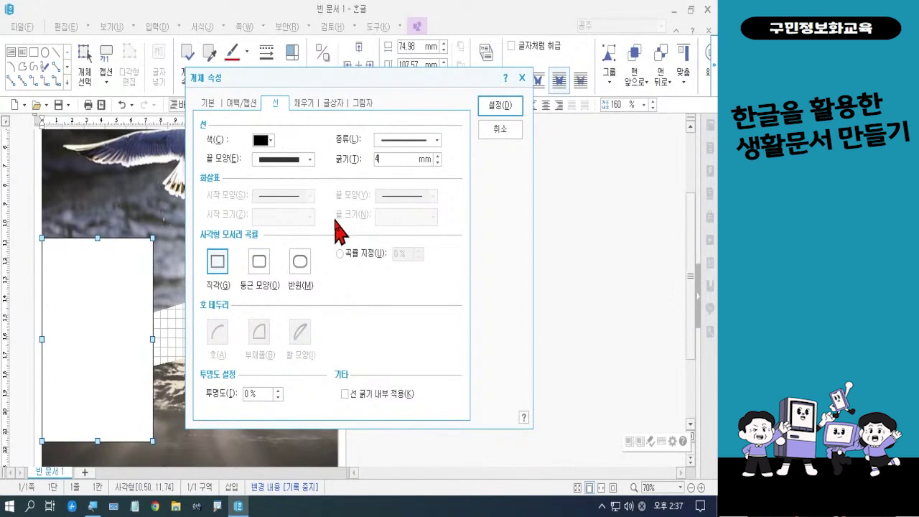
{"action": "left_click", "coordinate": [272, 141]}
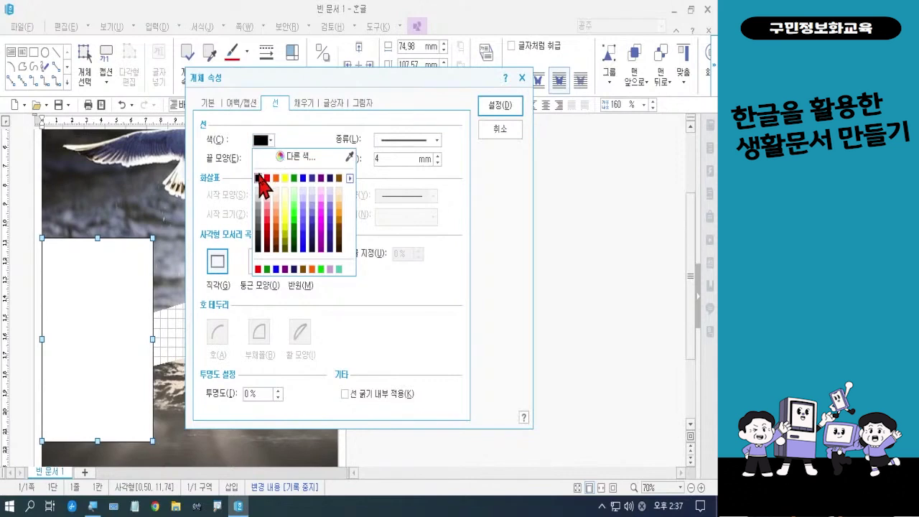
{"action": "left_click", "coordinate": [258, 220]}
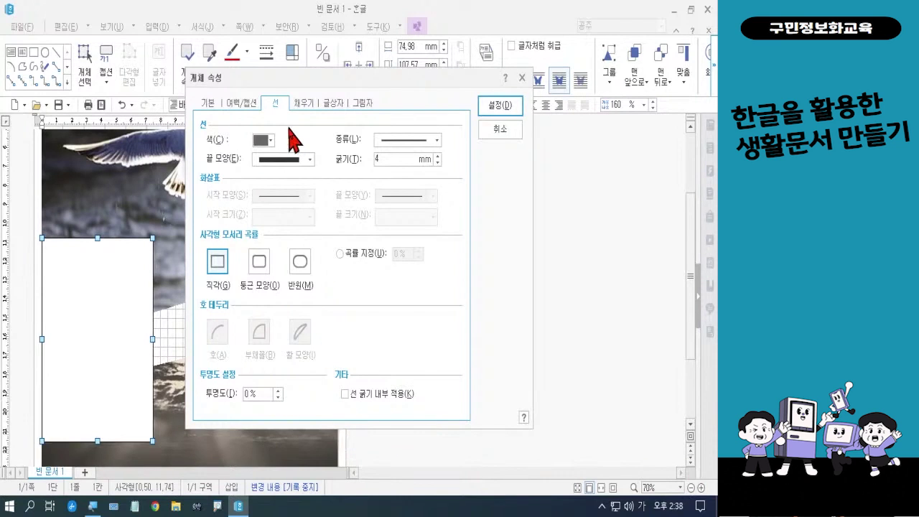
Fill the text box with a 수평 gradient from light gray to dark gray and apply the properties
{"action": "left_click", "coordinate": [303, 105]}
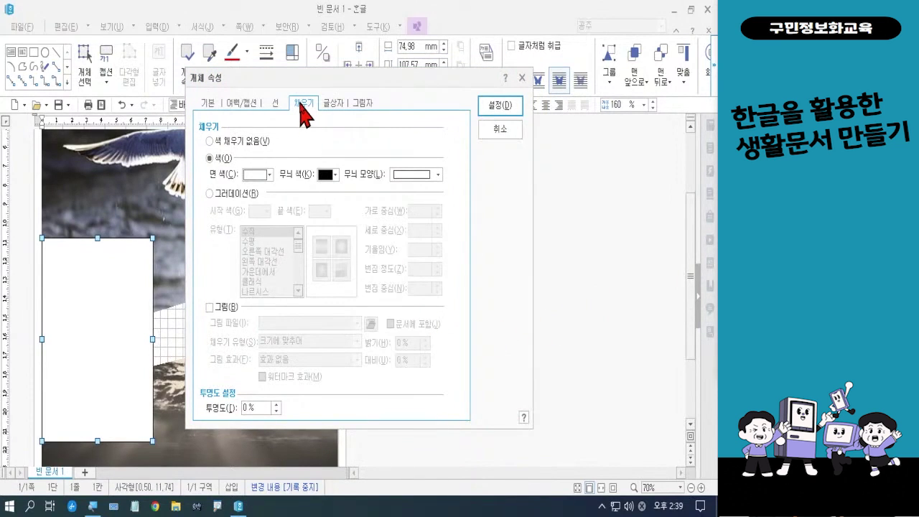
{"action": "left_click", "coordinate": [243, 200]}
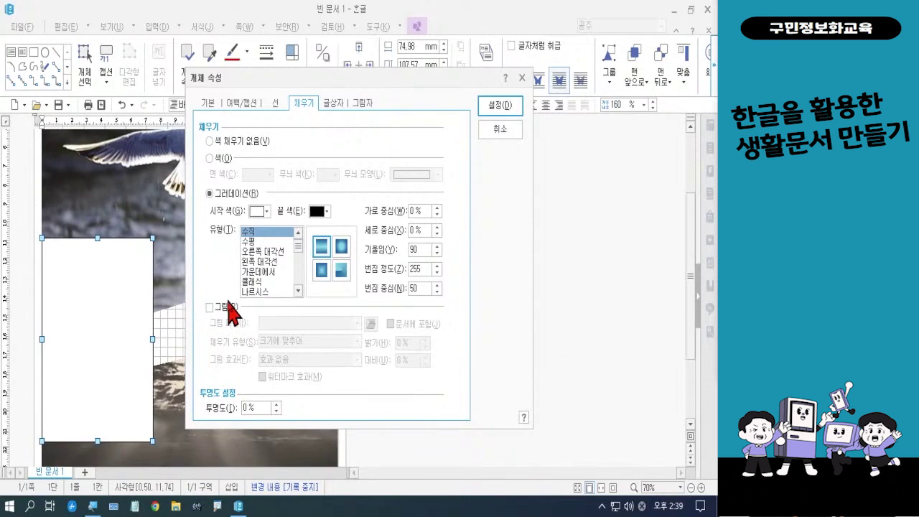
{"action": "left_click", "coordinate": [266, 211]}
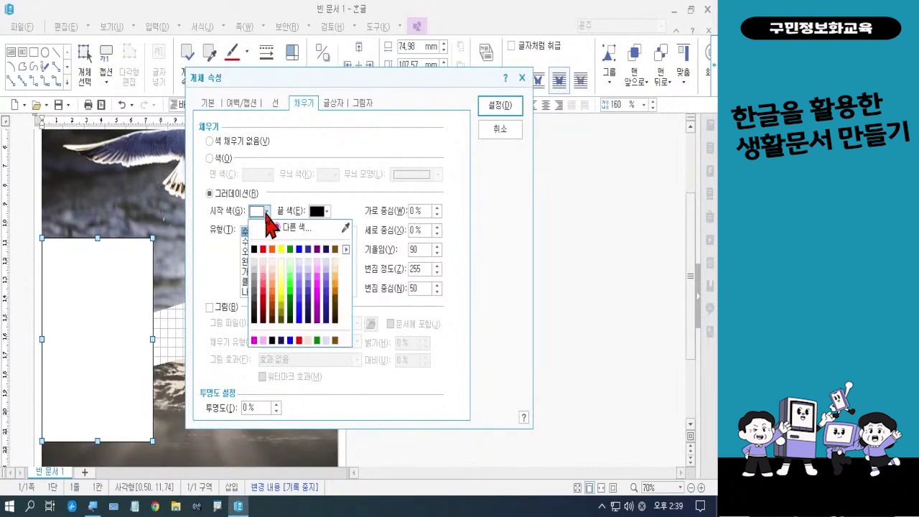
{"action": "left_click", "coordinate": [255, 262]}
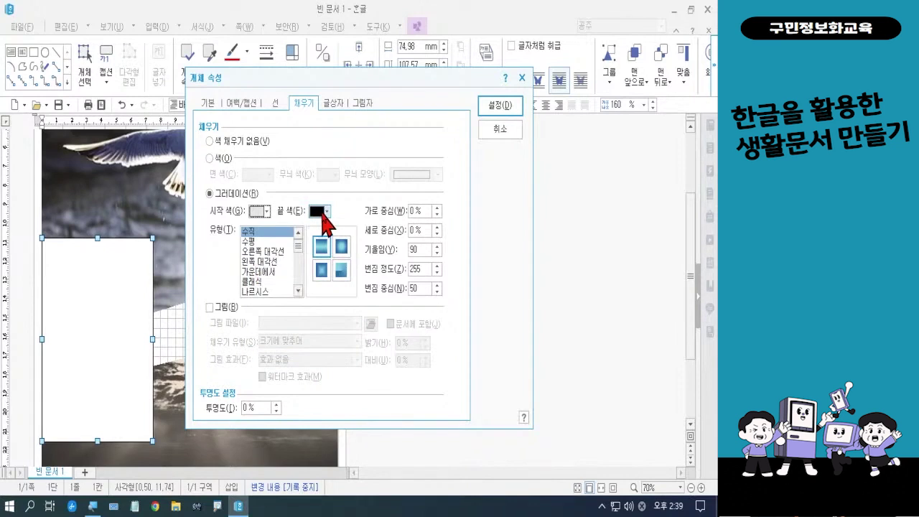
{"action": "left_click", "coordinate": [325, 211]}
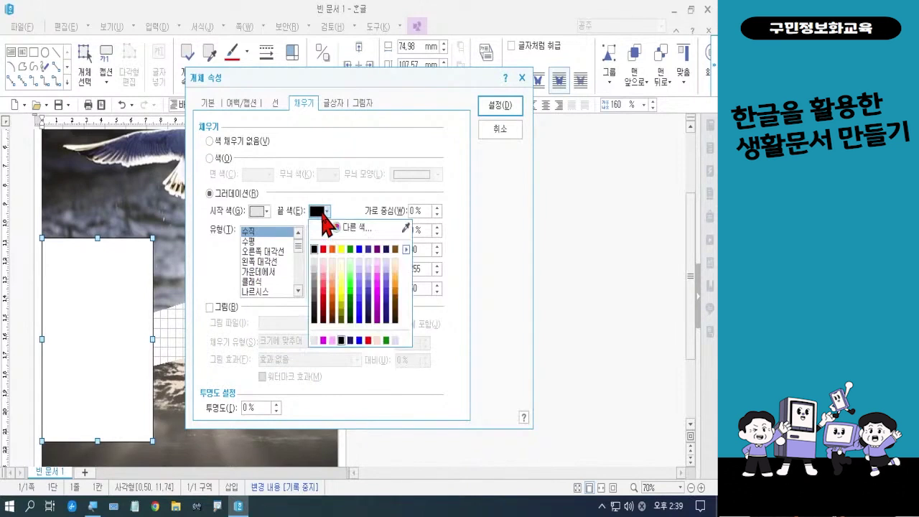
{"action": "left_click", "coordinate": [313, 291]}
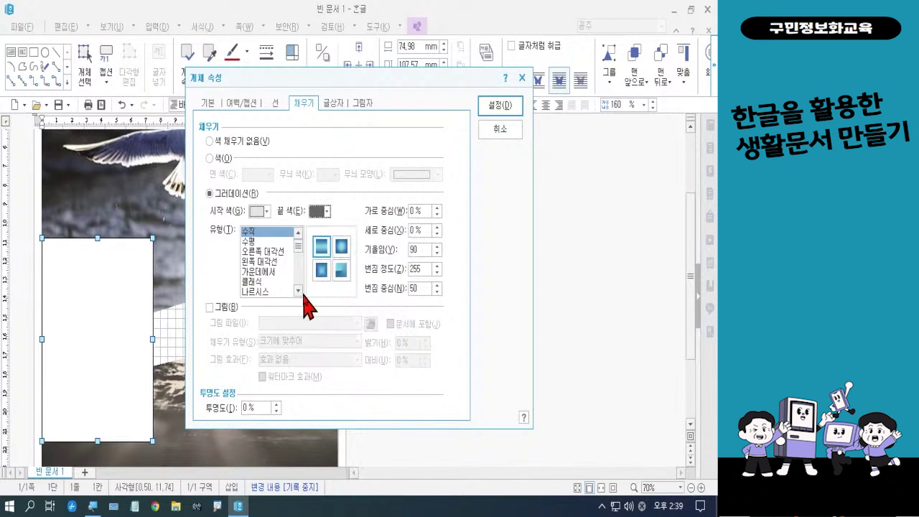
{"action": "left_click", "coordinate": [255, 242]}
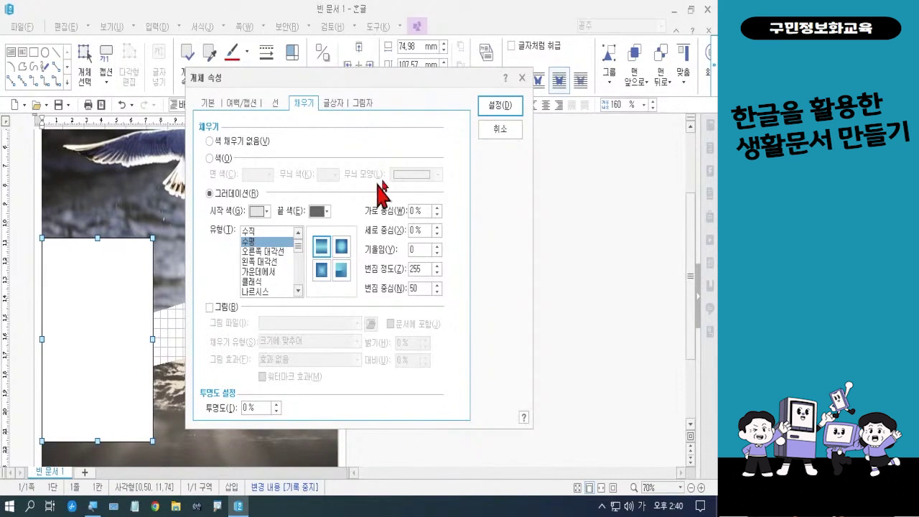
{"action": "left_click", "coordinate": [496, 106]}
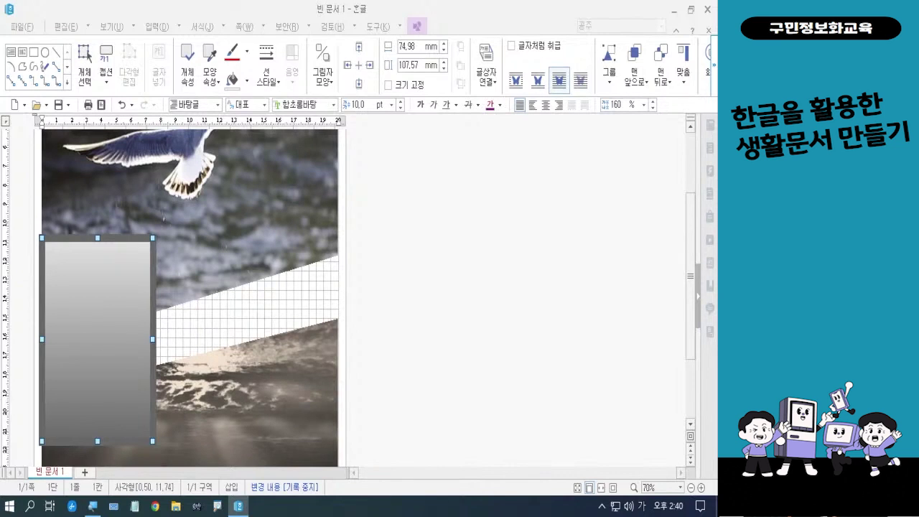
Set the text box's font to 휴먼모음T at 16 pt with centered alignment, and deselect the box
{"action": "key", "text": "Hangul"}
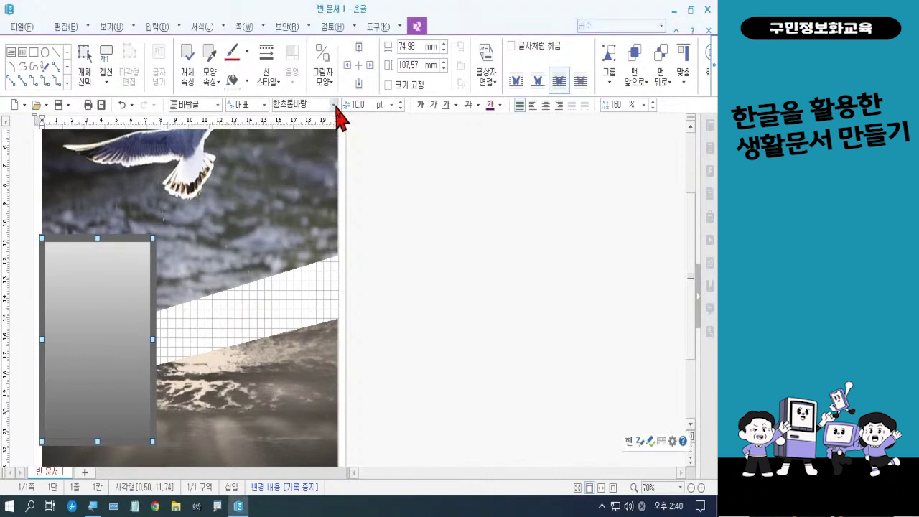
{"action": "left_click", "coordinate": [334, 105]}
{"action": "left_click", "coordinate": [251, 129]}
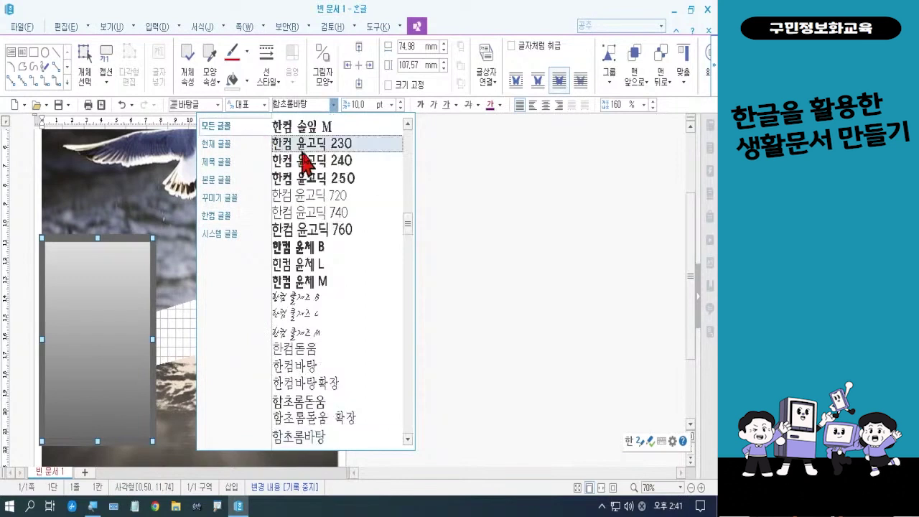
{"action": "left_click_drag", "start_coordinate": [404, 224], "coordinate": [409, 257]}
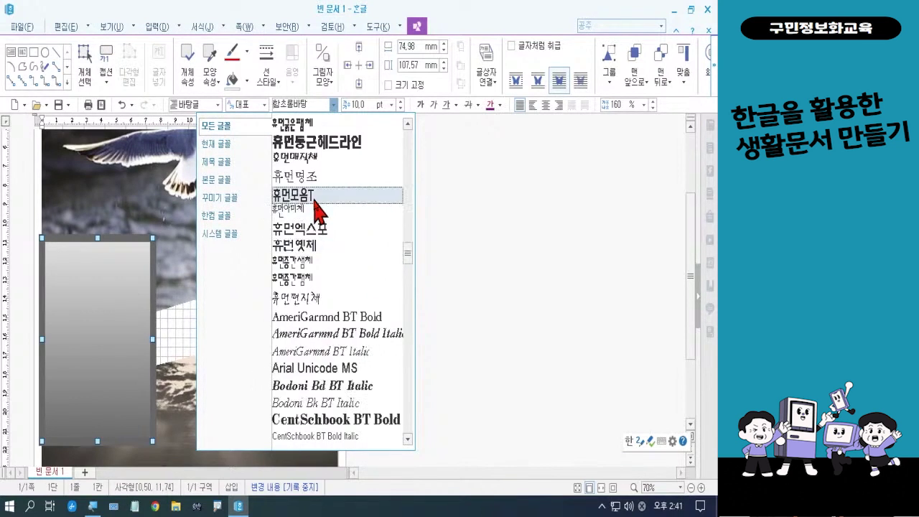
{"action": "left_click", "coordinate": [308, 195]}
{"action": "left_click", "coordinate": [390, 106]}
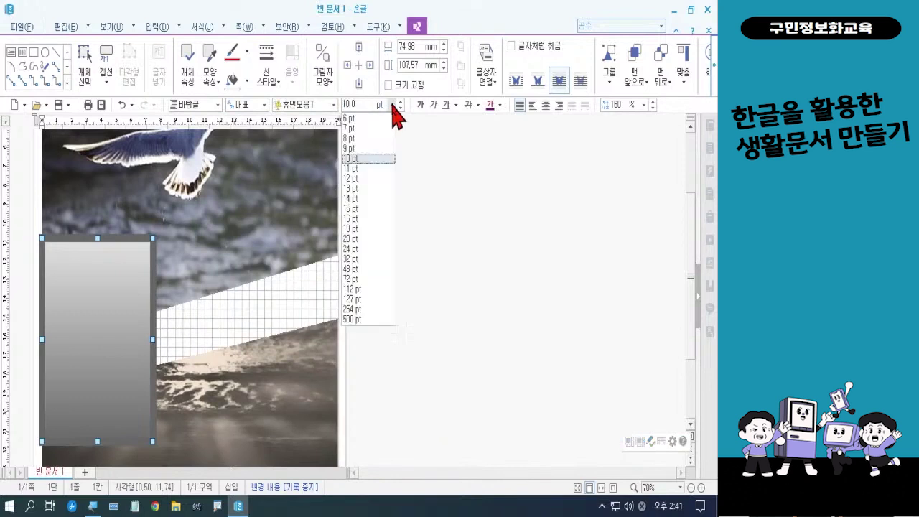
{"action": "left_click", "coordinate": [358, 219]}
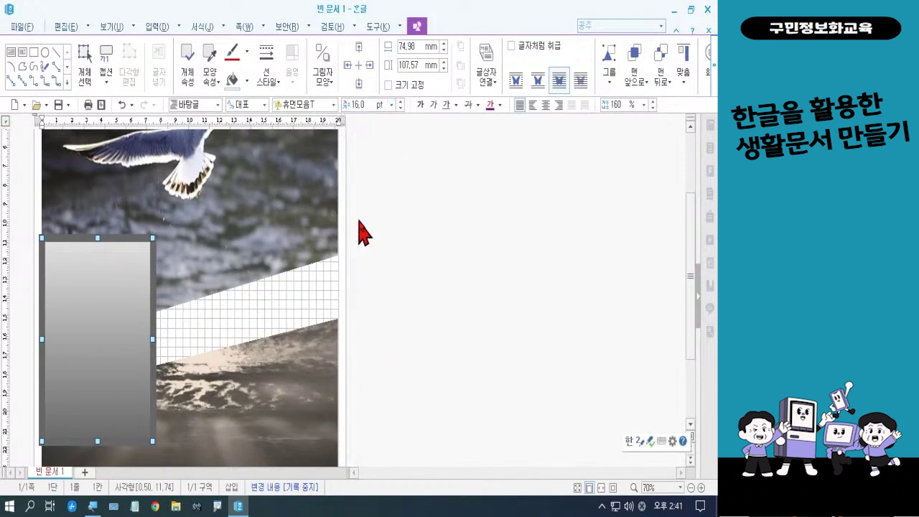
{"action": "key", "text": "p"}
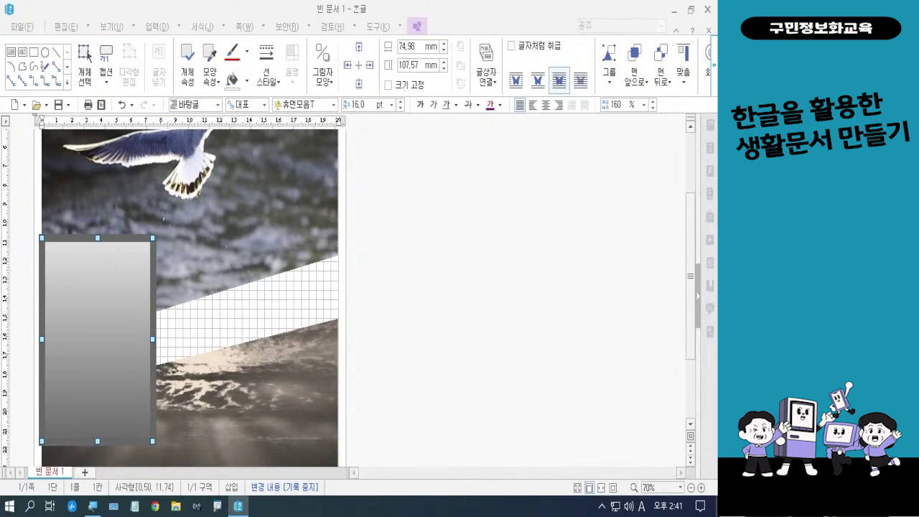
{"action": "key", "text": "Hangul"}
{"action": "left_click", "coordinate": [546, 106]}
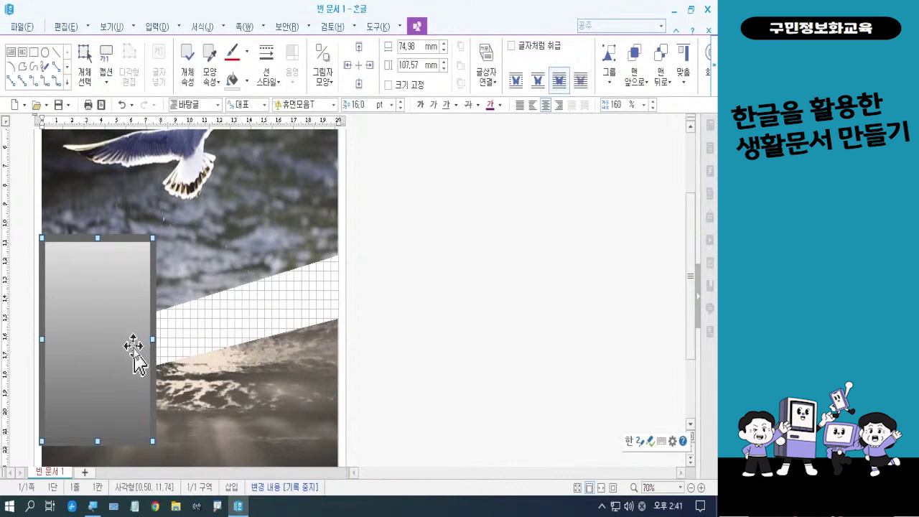
{"action": "left_click", "coordinate": [400, 311]}
Nudge the text box slightly to the right so its thick outline is flush with the left edge of the pictures
{"action": "scroll", "coordinate": [144, 310], "scroll_direction": "down", "scroll_amount": 3}
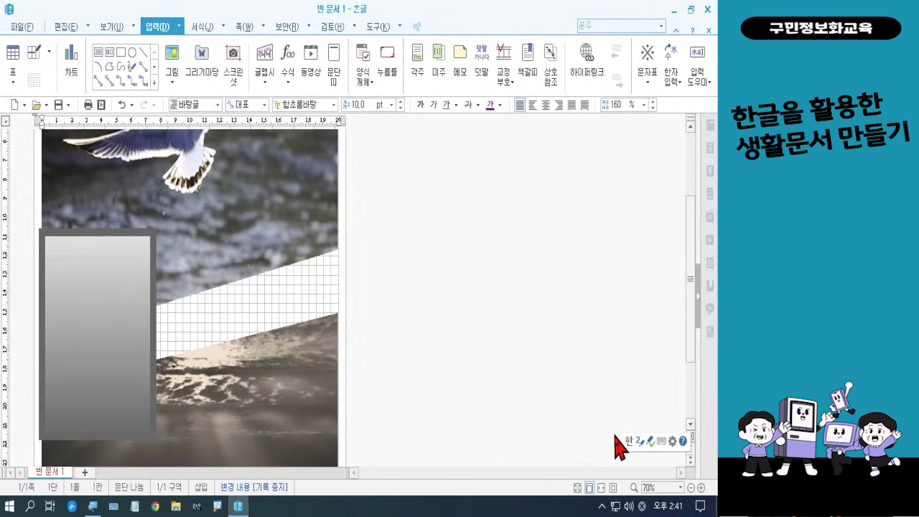
{"action": "left_click", "coordinate": [701, 488]}
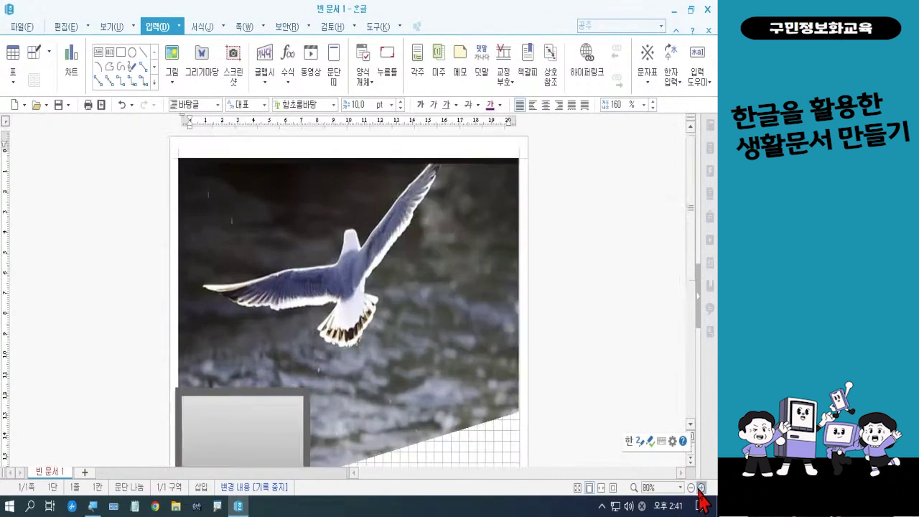
{"action": "left_click", "coordinate": [701, 488]}
{"action": "left_click", "coordinate": [701, 488]}
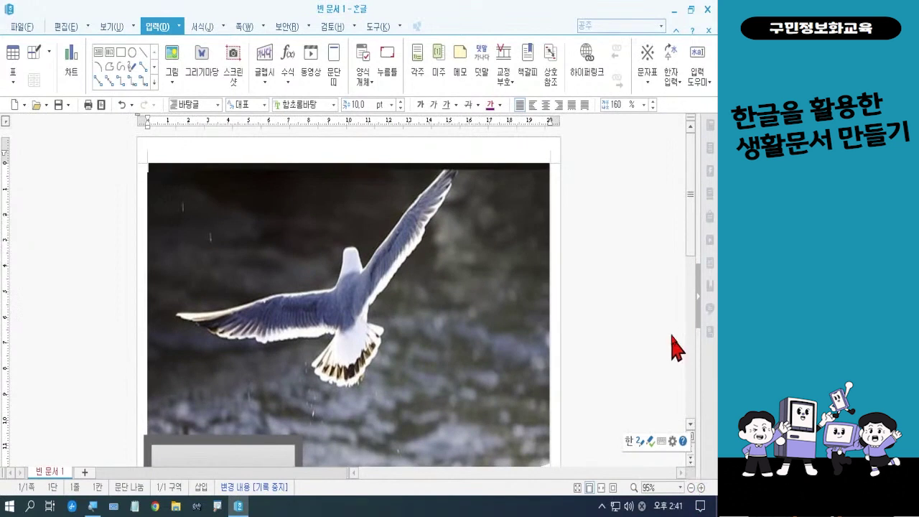
{"action": "left_click_drag", "start_coordinate": [687, 237], "coordinate": [697, 350]}
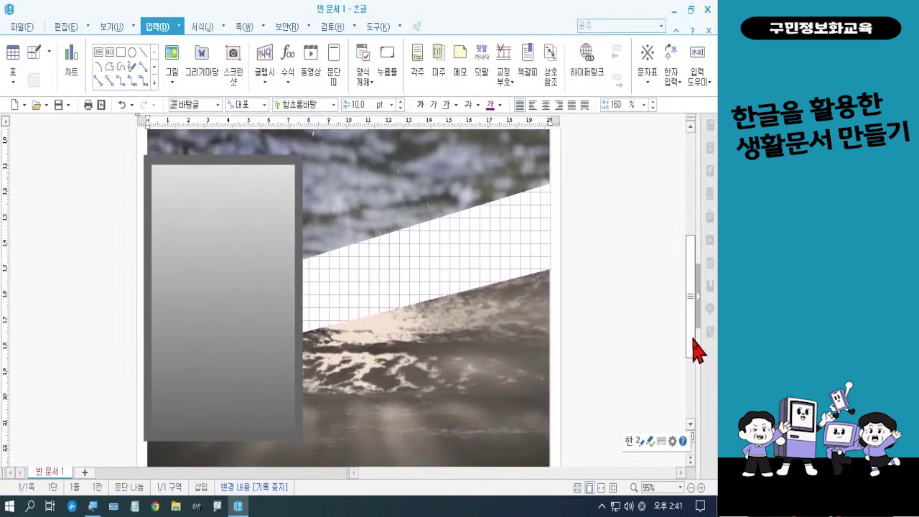
{"action": "left_click", "coordinate": [234, 313]}
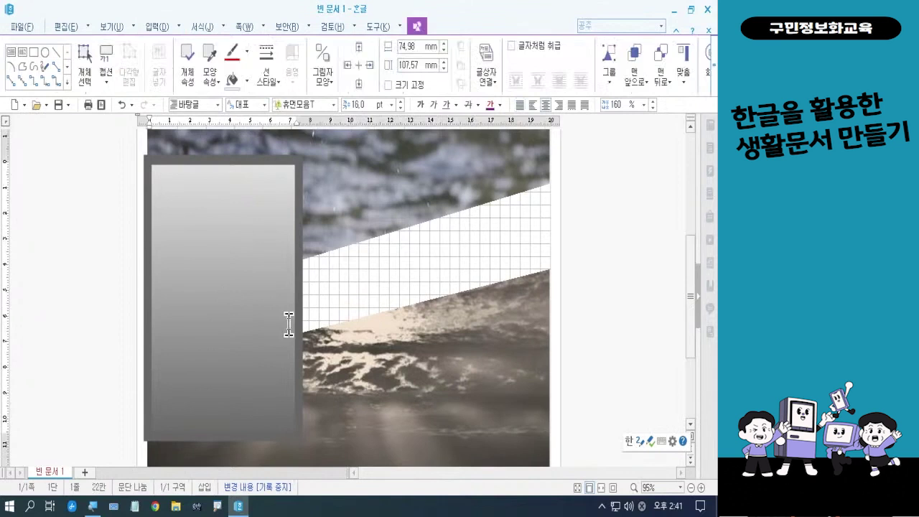
{"action": "left_click", "coordinate": [297, 327]}
{"action": "key", "text": "Right"}
{"action": "key", "text": "Right"}
{"action": "key", "text": "Right"}
{"action": "key", "text": "Right"}
{"action": "key", "text": "Right"}
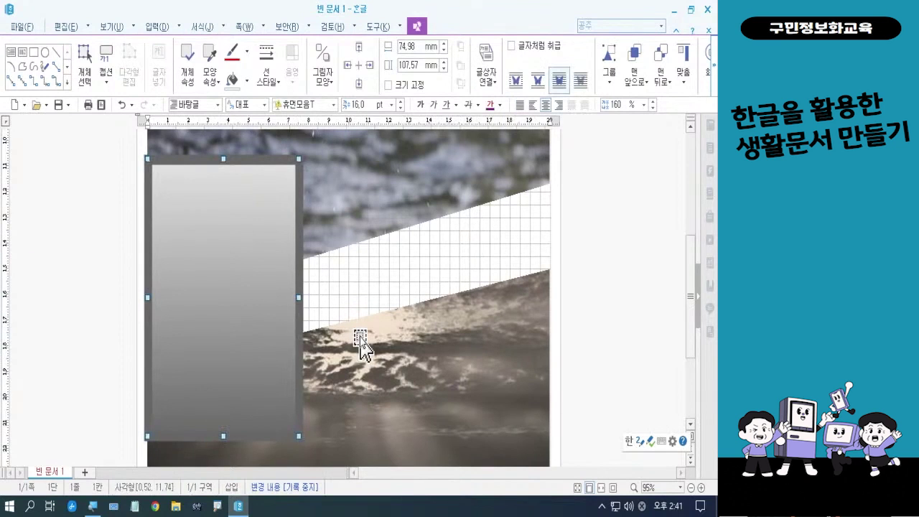
{"action": "key", "text": "Right"}
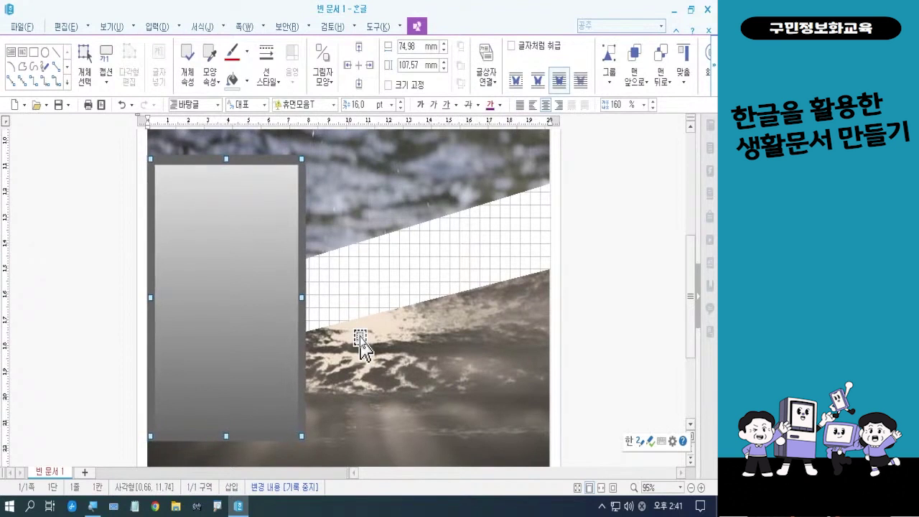
{"action": "left_click", "coordinate": [642, 316]}
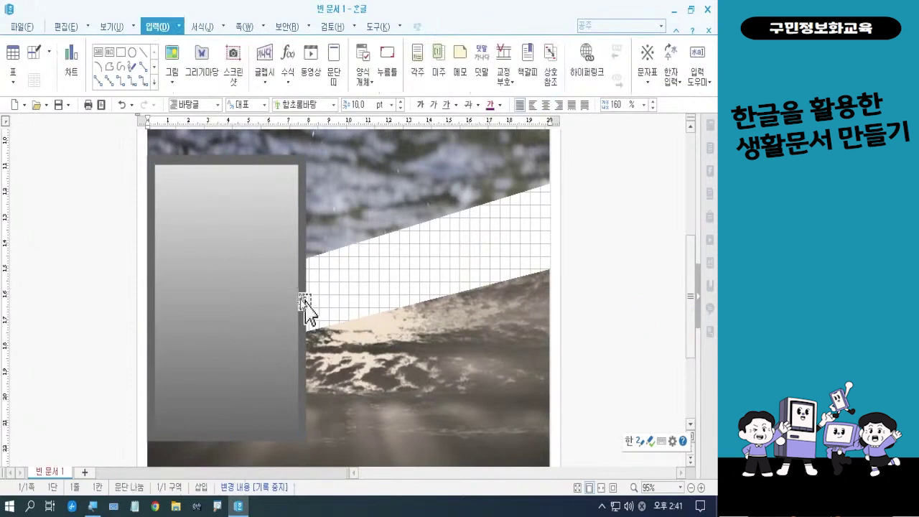
Enter "더 멀리 보기 위해서는" and "하늘을 날기가 두려워도" as the first two lines of the gradient text box
{"action": "left_click", "coordinate": [257, 286]}
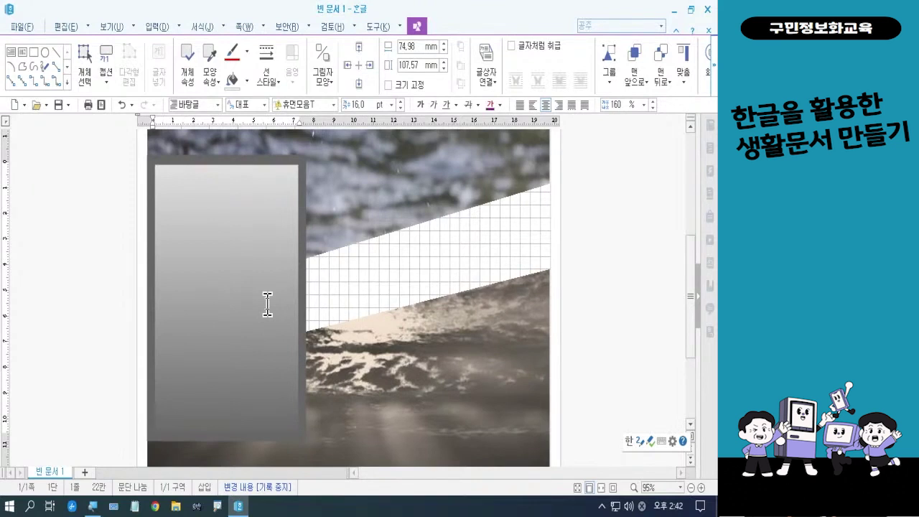
{"action": "type", "text": "ㄷㅓ "}
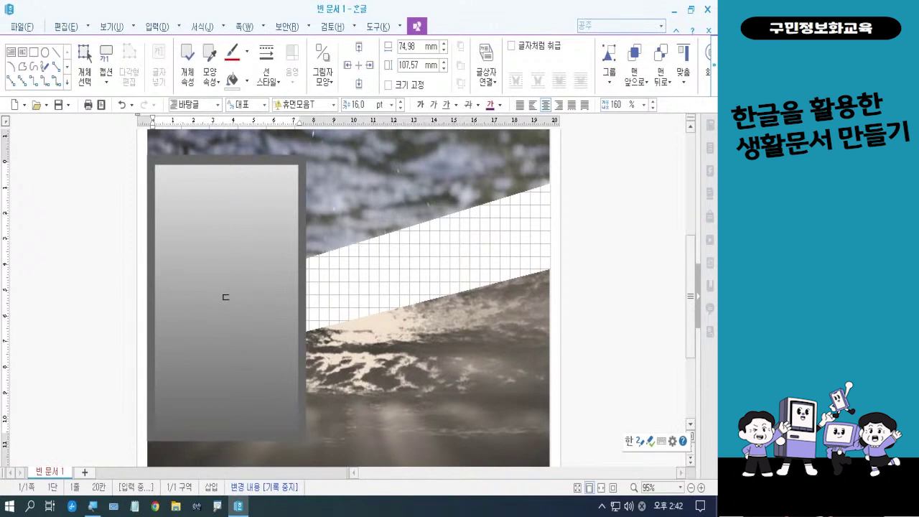
{"action": "type", "text": "멀리 보기 위해서는"}
{"action": "key", "text": "Return"}
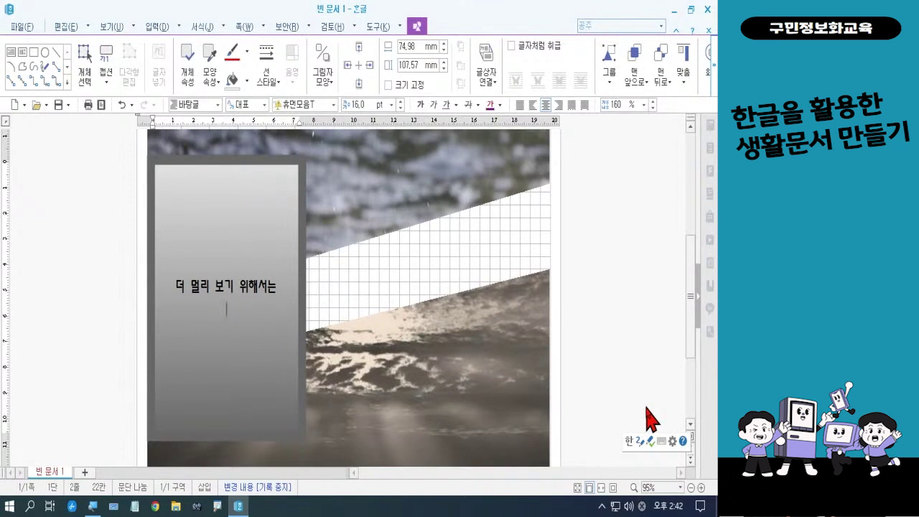
{"action": "type", "text": "하늘을 날기가 "}
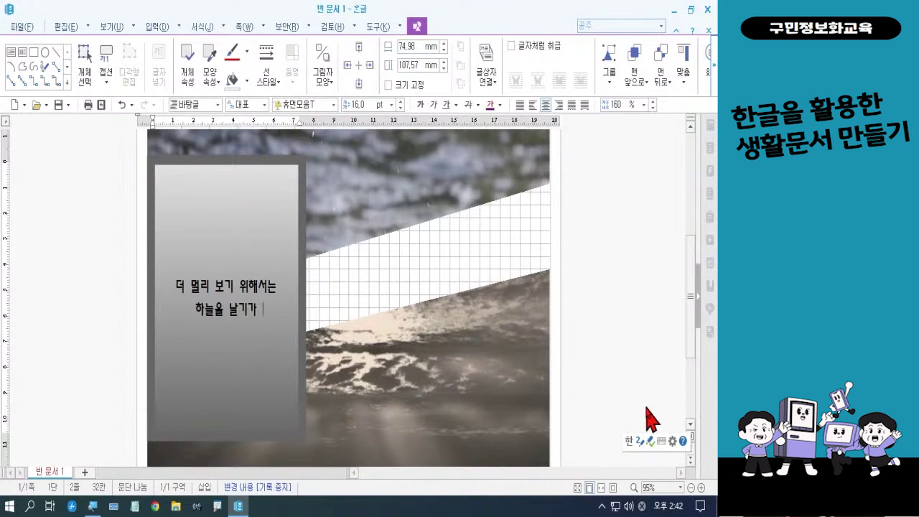
{"action": "type", "text": "두려워도"}
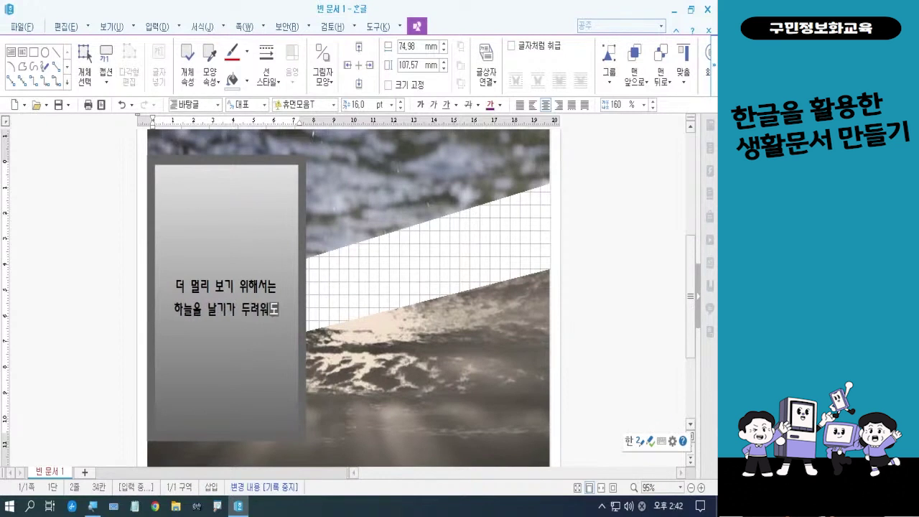
{"action": "key", "text": "Return"}
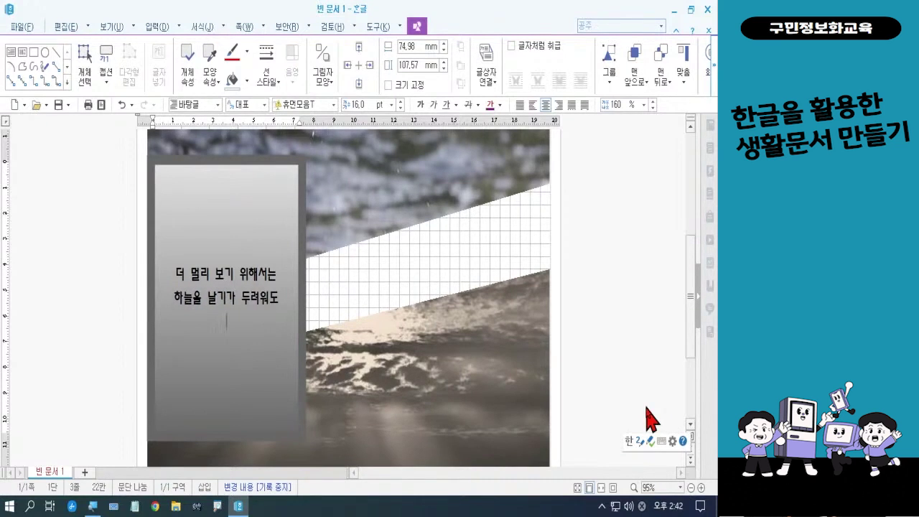
Add the third text box line "땅이 익숙해도 날아야합니다.", with no space between 날아야 and 합니다
{"action": "type", "text": "땅이"}
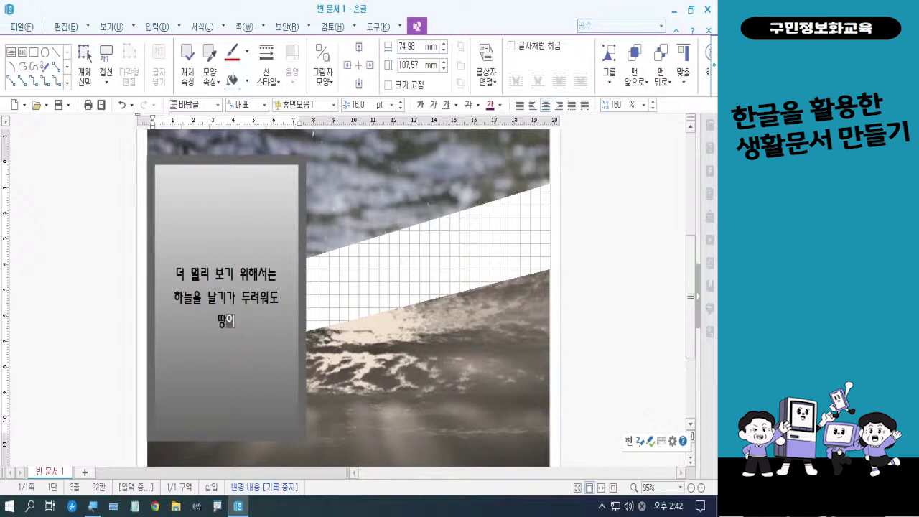
{"action": "type", "text": " ㅇ익수숙핸"}
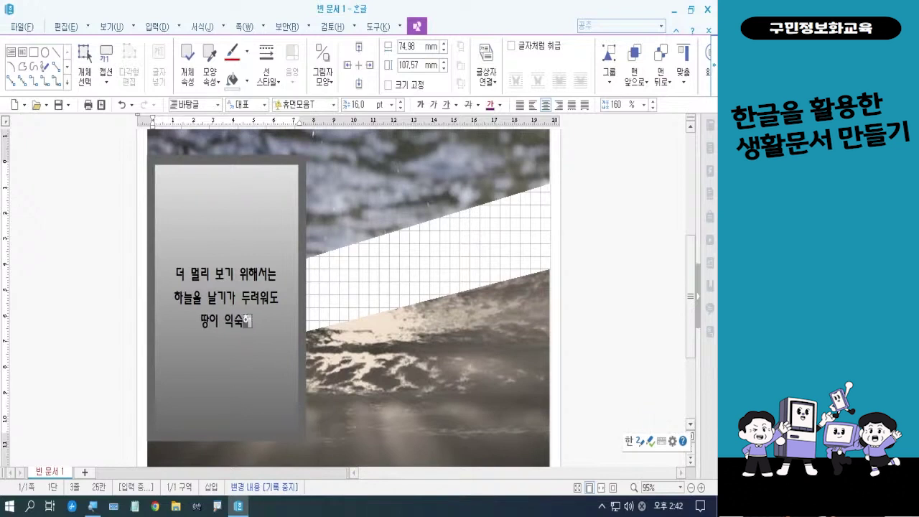
{"action": "key", "text": "BackSpace"}
{"action": "type", "text": "도 날아"}
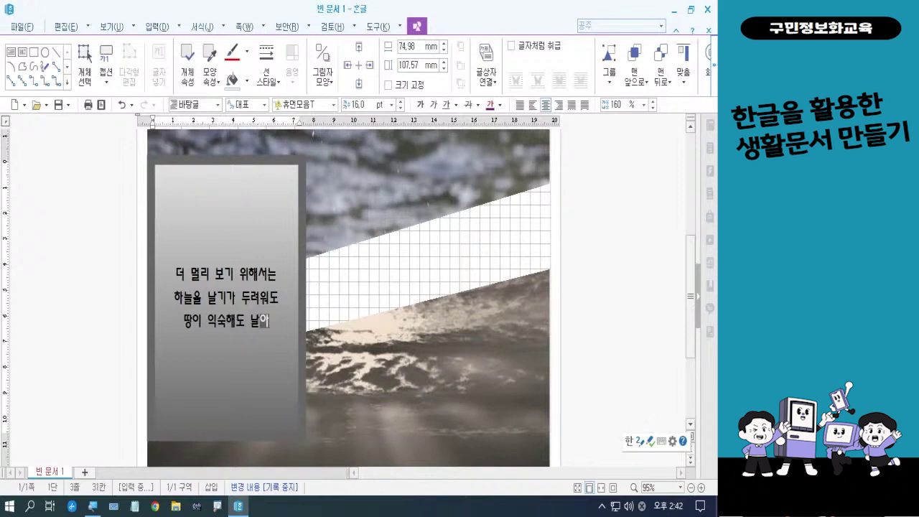
{"action": "type", "text": "야 합니다"}
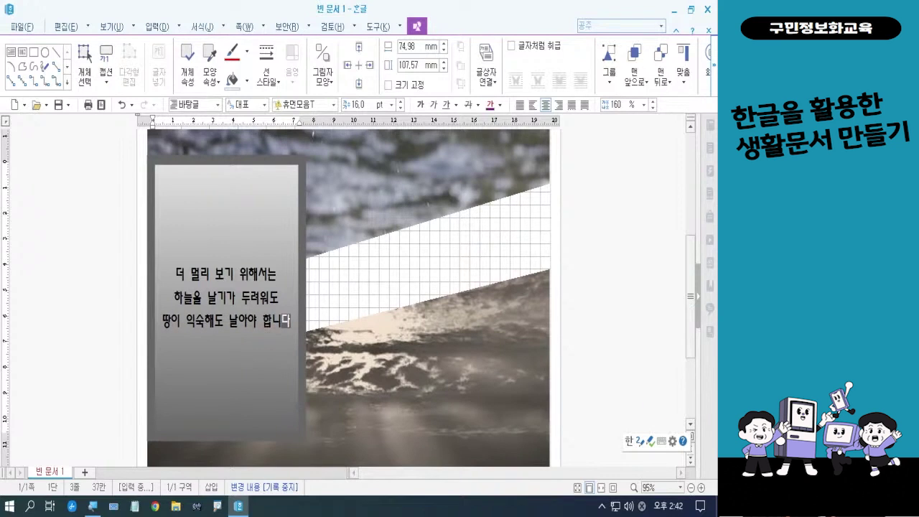
{"action": "left_click", "coordinate": [263, 322]}
{"action": "key", "text": "BackSpace"}
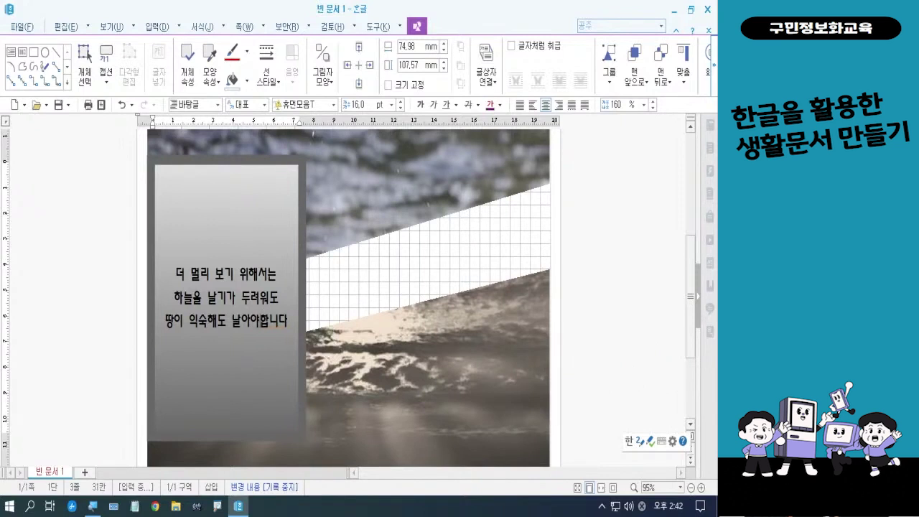
{"action": "left_click", "coordinate": [286, 322]}
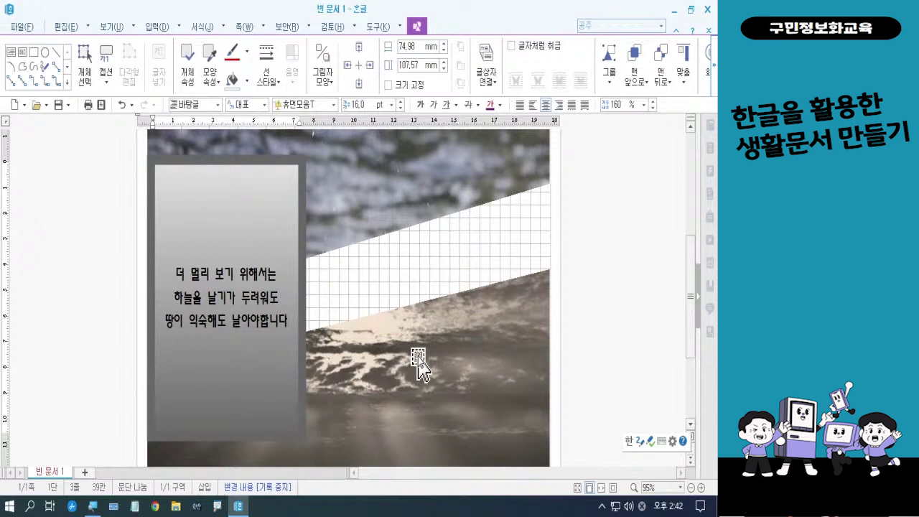
{"action": "type", "text": "."}
{"action": "key", "text": "Return"}
Add "당신이 만들어 놓은 틀 속에" as the fourth line of the text box
{"action": "type", "text": "당신"}
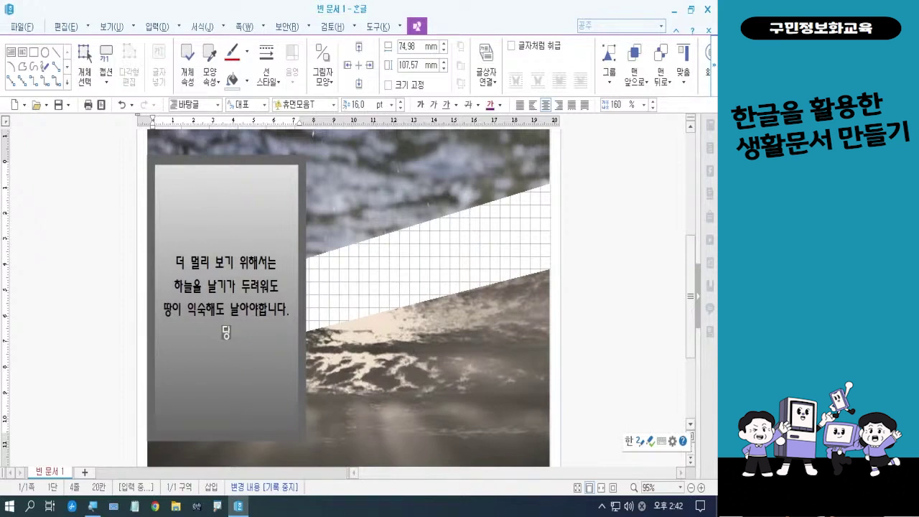
{"action": "type", "text": "이 만들ㅇ어"}
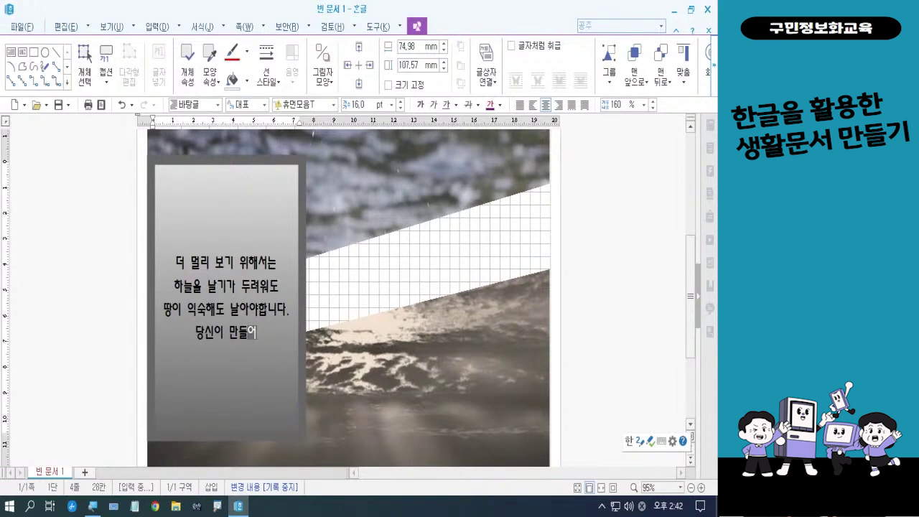
{"action": "type", "text": " 놓은 틀"}
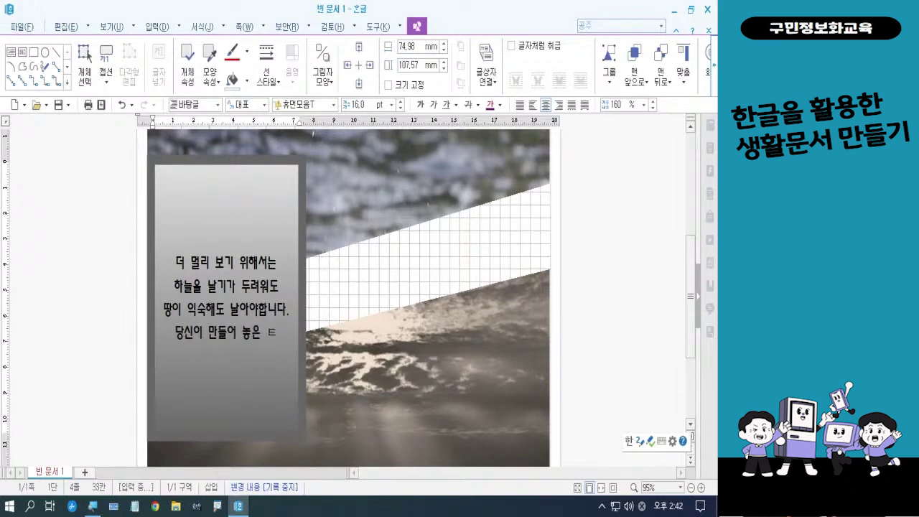
{"action": "type", "text": " 속에"}
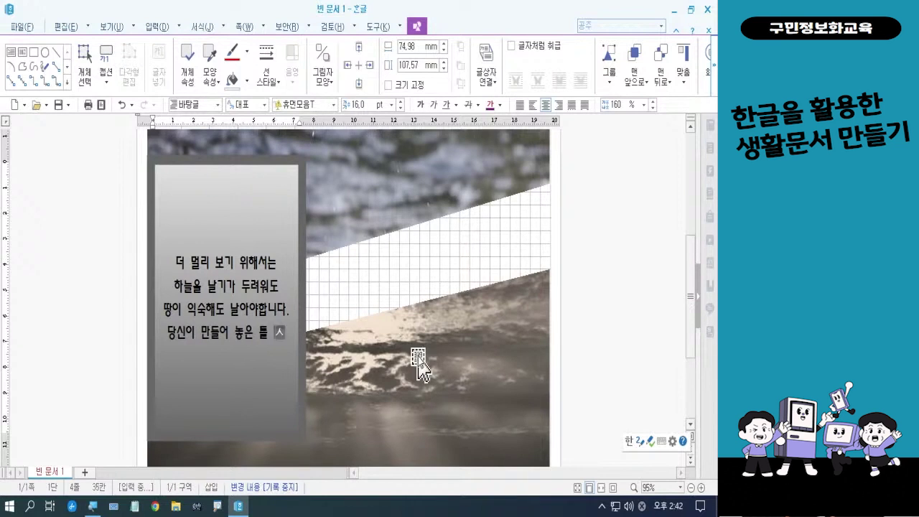
{"action": "key", "text": "Return"}
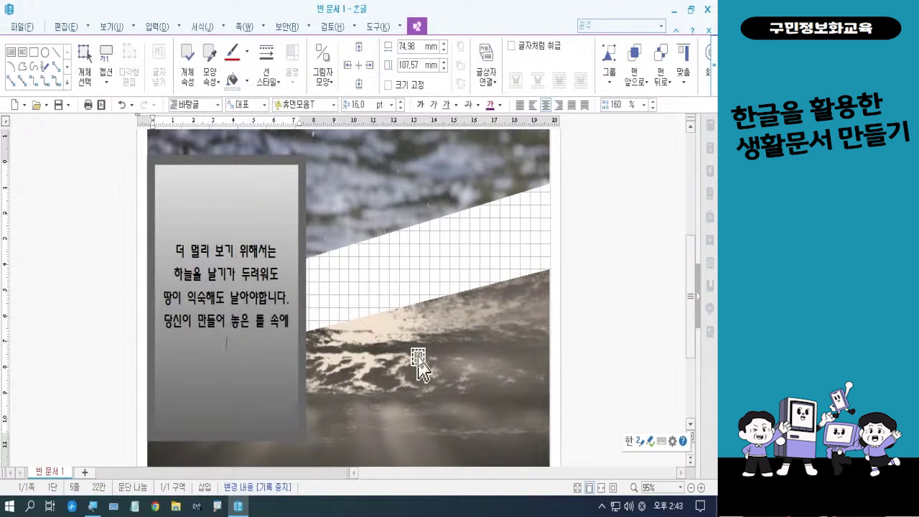
Add "스스로를 묶어 놓는" as the fifth line of the text box
{"action": "type", "text": "스슬로"}
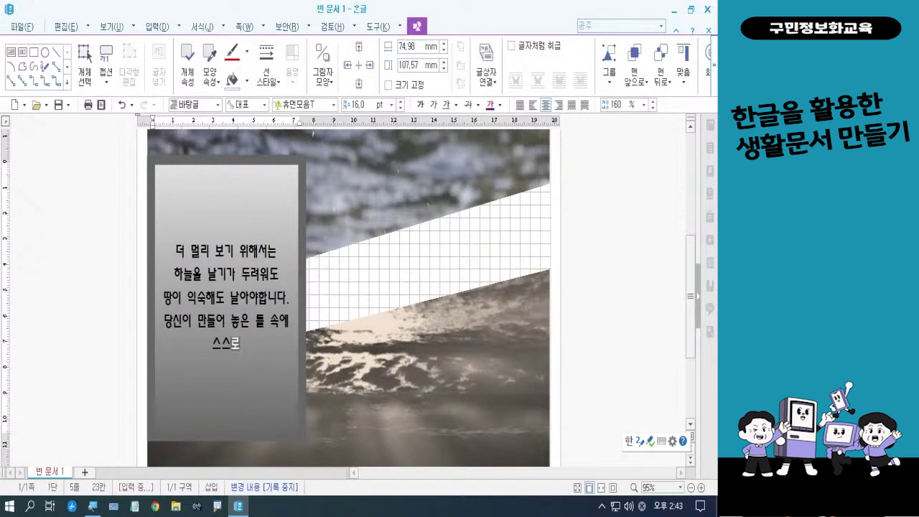
{"action": "type", "text": "를 묶어"}
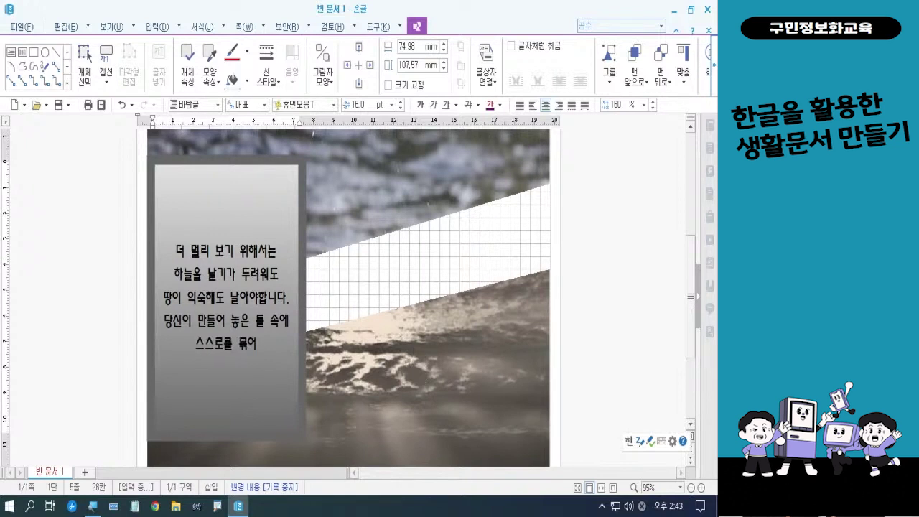
{"action": "type", "text": "ㄴ"}
{"action": "key", "text": "BackSpace"}
{"action": "type", "text": "놓ㅇ"}
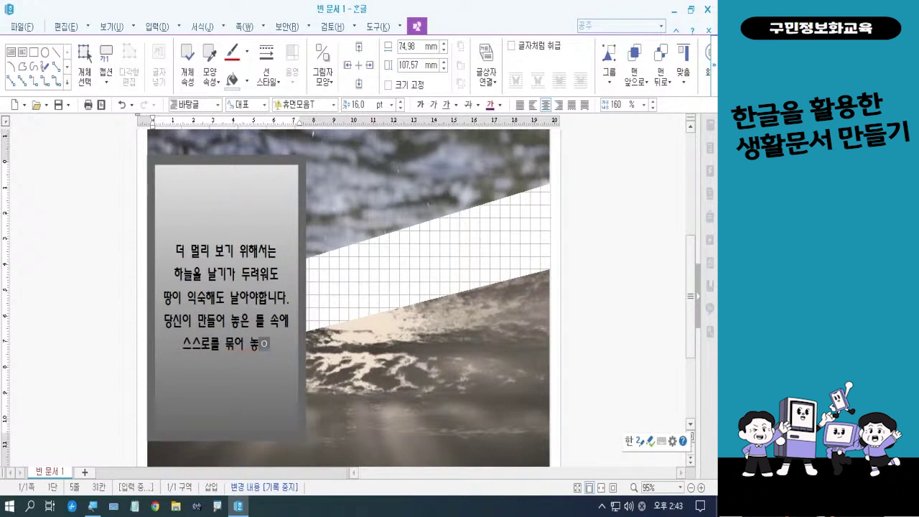
{"action": "key", "text": "BackSpace"}
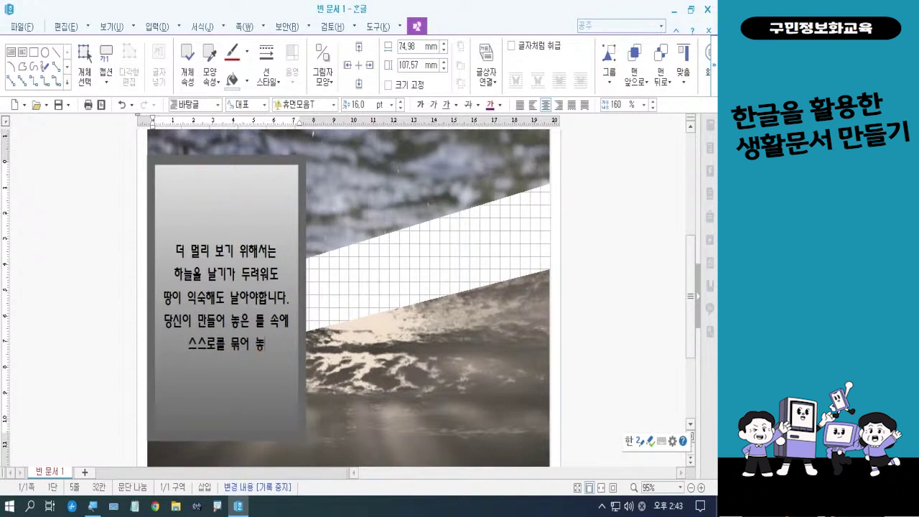
{"action": "type", "text": "는"}
{"action": "key", "text": "Return"}
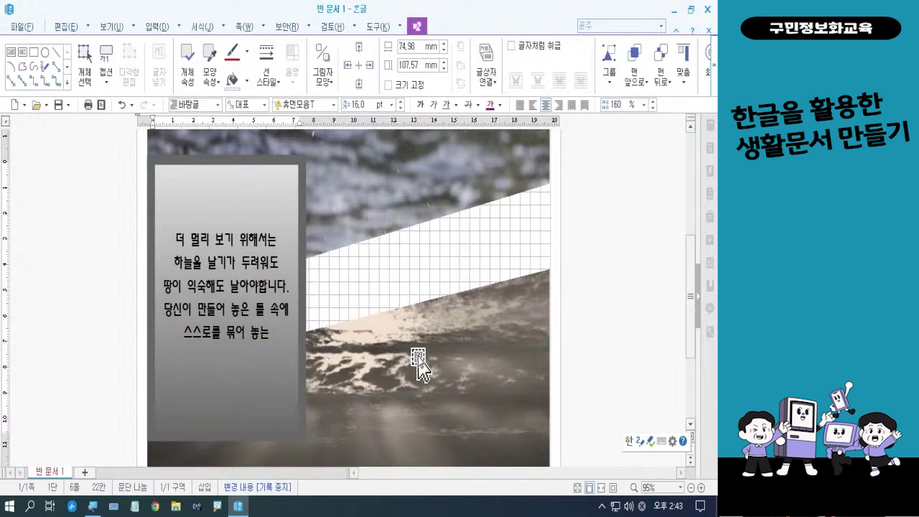
Finish the text box with the lines "당신을 위한 강연에" and "초대합니다."
{"action": "type", "text": "당신으"}
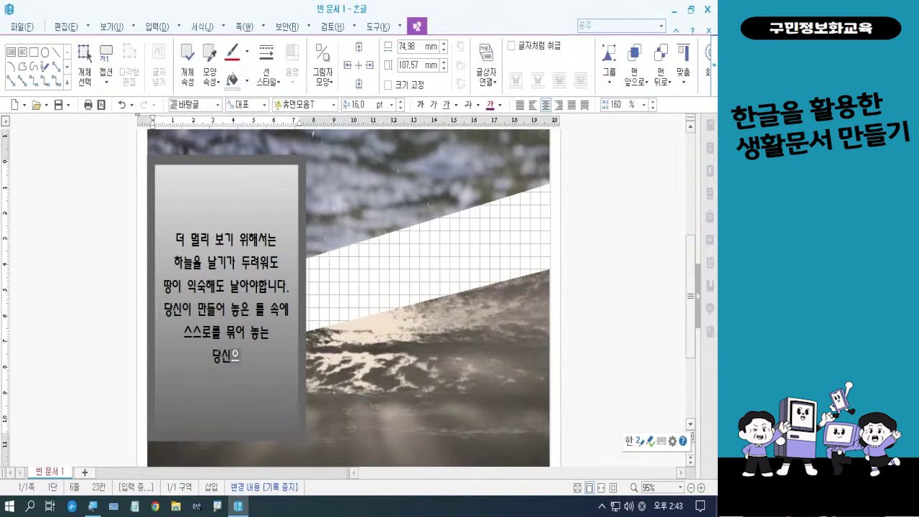
{"action": "type", "text": "을 위한 "}
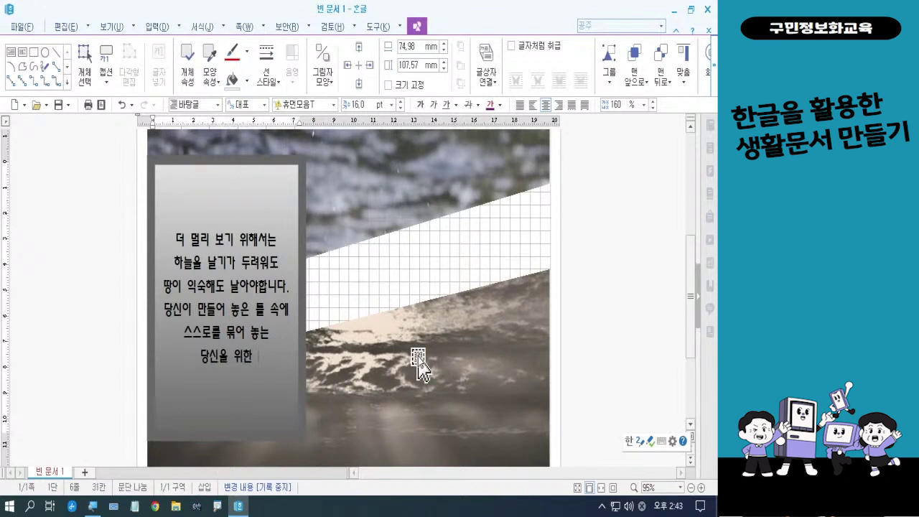
{"action": "type", "text": "강연에"}
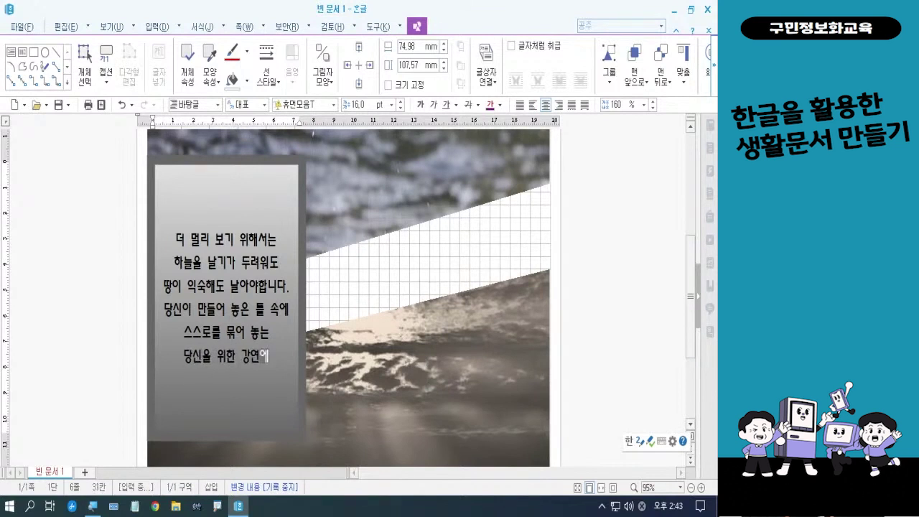
{"action": "key", "text": "Return"}
{"action": "type", "text": "혼"}
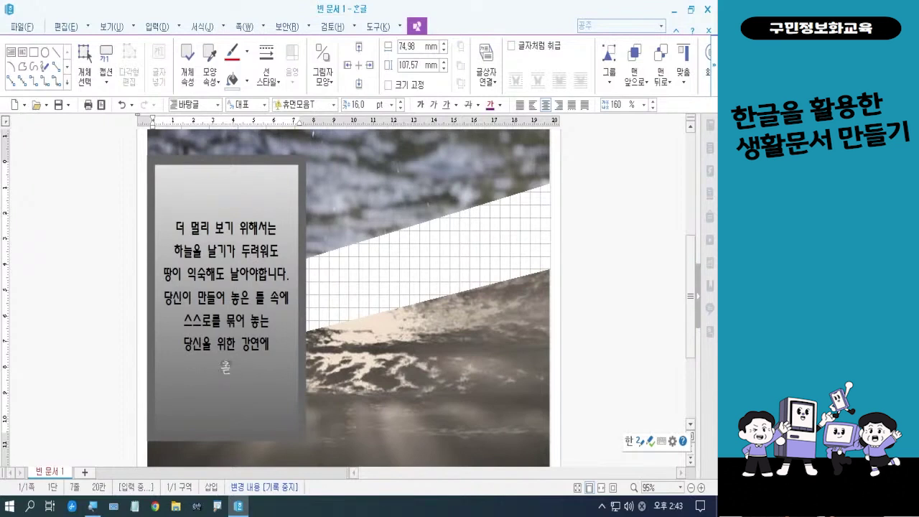
{"action": "type", "text": "대합니다."}
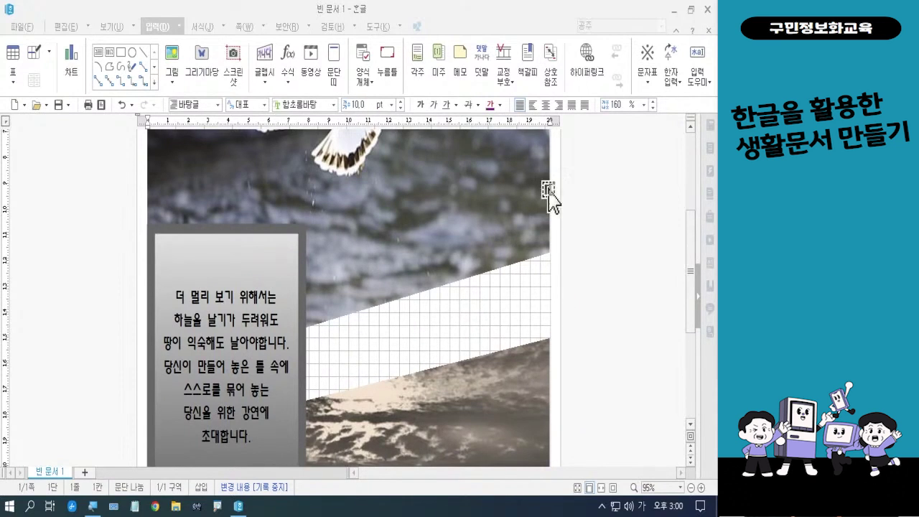
Turn off the grid display in the grid settings and set the grid mode to 격자에 상관없이
{"action": "scroll", "coordinate": [582, 244], "scroll_direction": "up", "scroll_amount": 5}
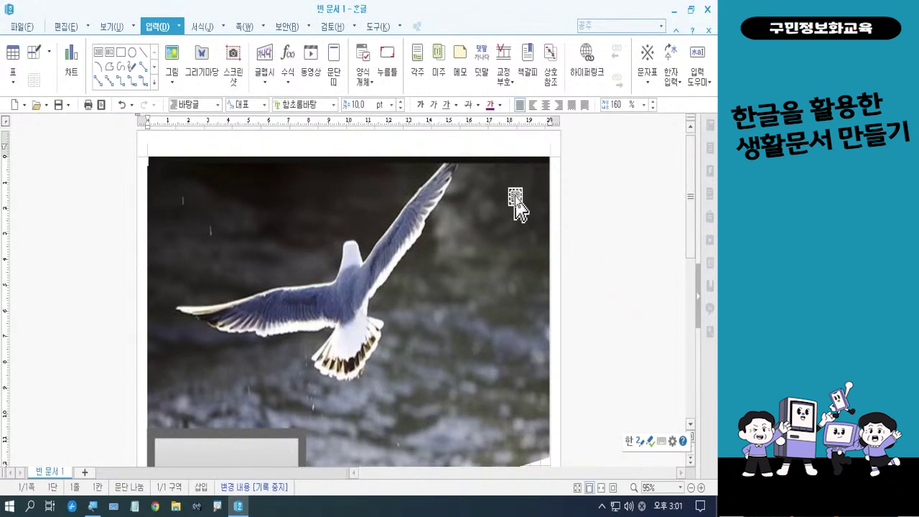
{"action": "left_click", "coordinate": [116, 31]}
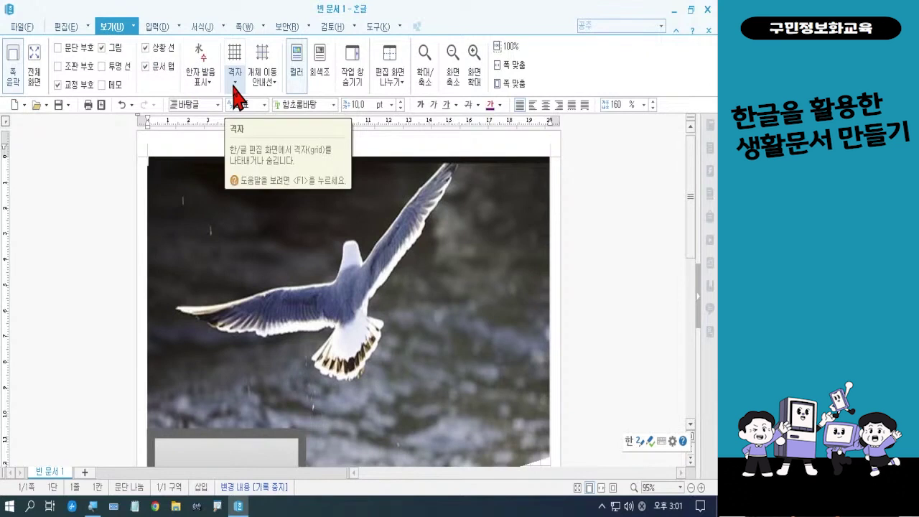
{"action": "left_click", "coordinate": [234, 85]}
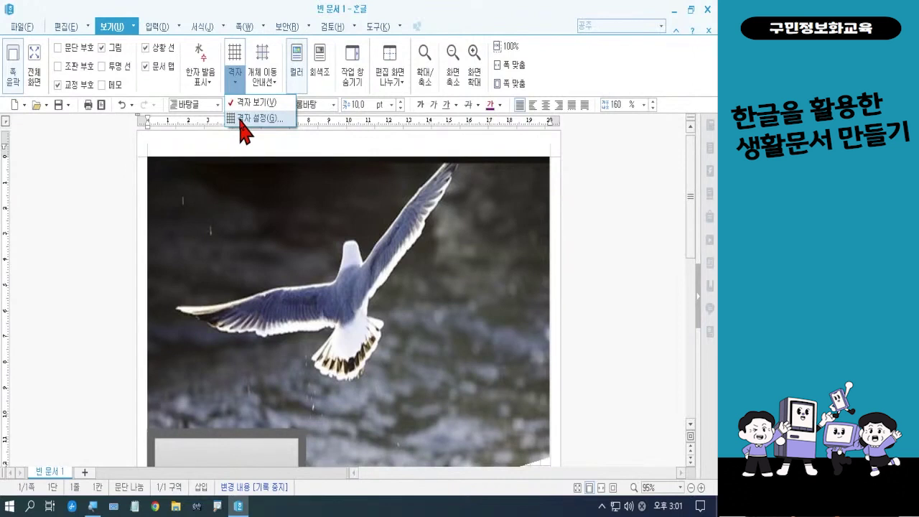
{"action": "left_click", "coordinate": [244, 118]}
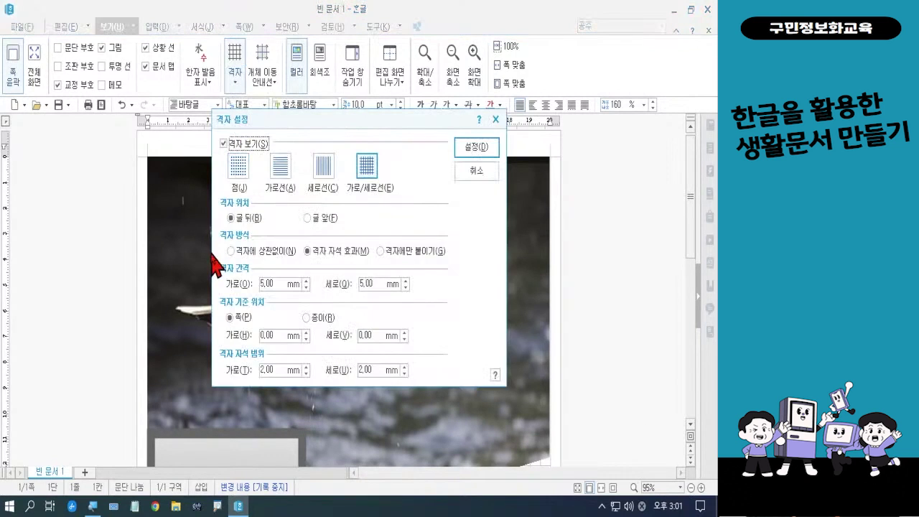
{"action": "left_click", "coordinate": [224, 143]}
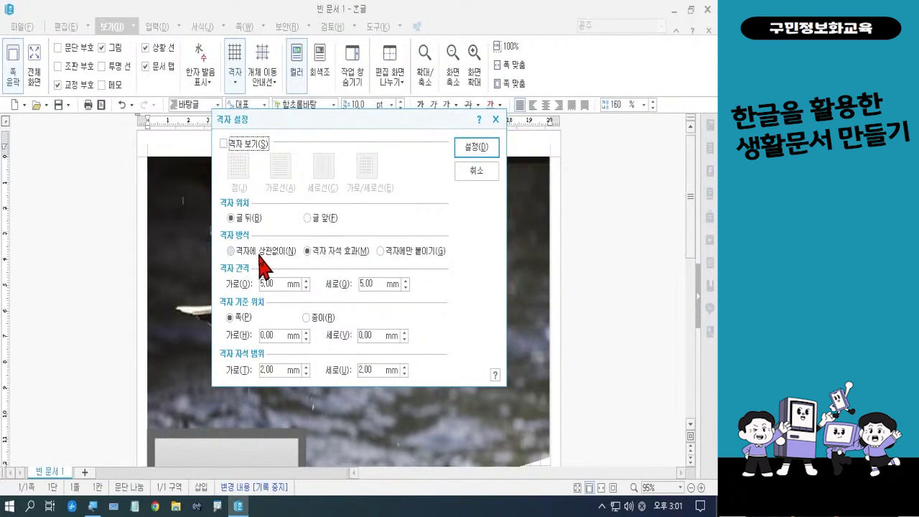
{"action": "left_click", "coordinate": [260, 253]}
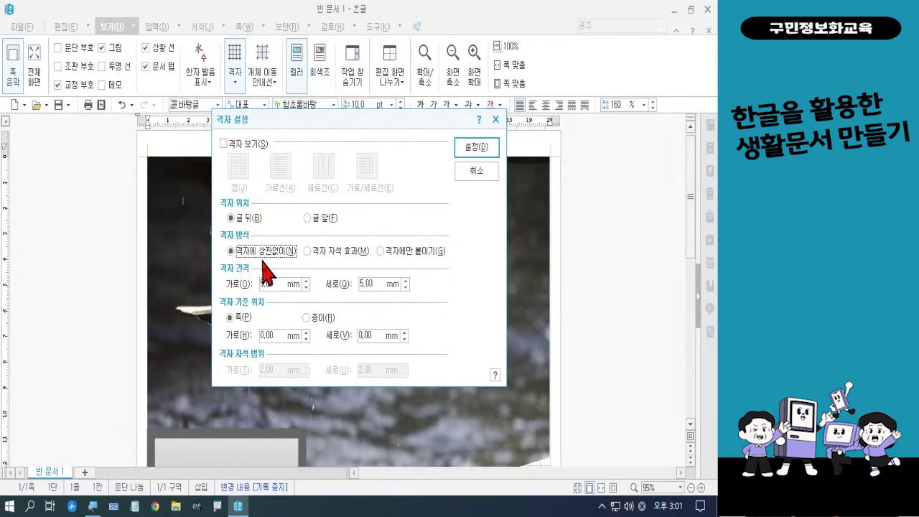
{"action": "left_click", "coordinate": [480, 151]}
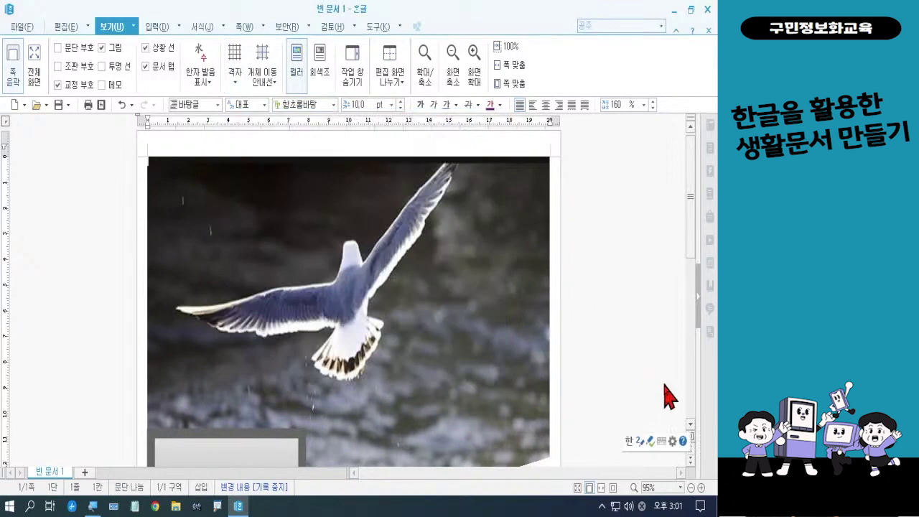
{"action": "scroll", "coordinate": [580, 323], "scroll_direction": "down", "scroll_amount": 2}
{"action": "scroll", "coordinate": [580, 323], "scroll_direction": "down", "scroll_amount": 2}
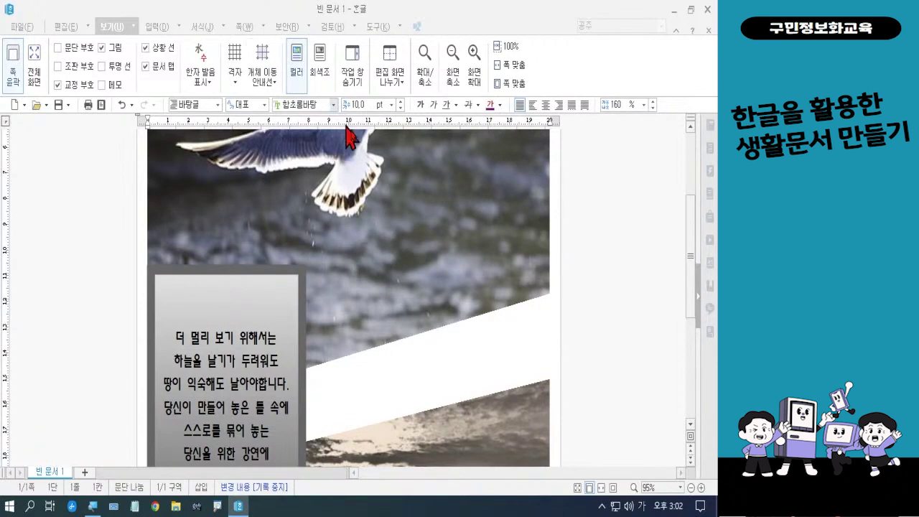
Fill the page background with the solid face colour black 40% lighter (검정 40% 밝게)
{"action": "scroll", "coordinate": [604, 294], "scroll_direction": "up", "scroll_amount": 3}
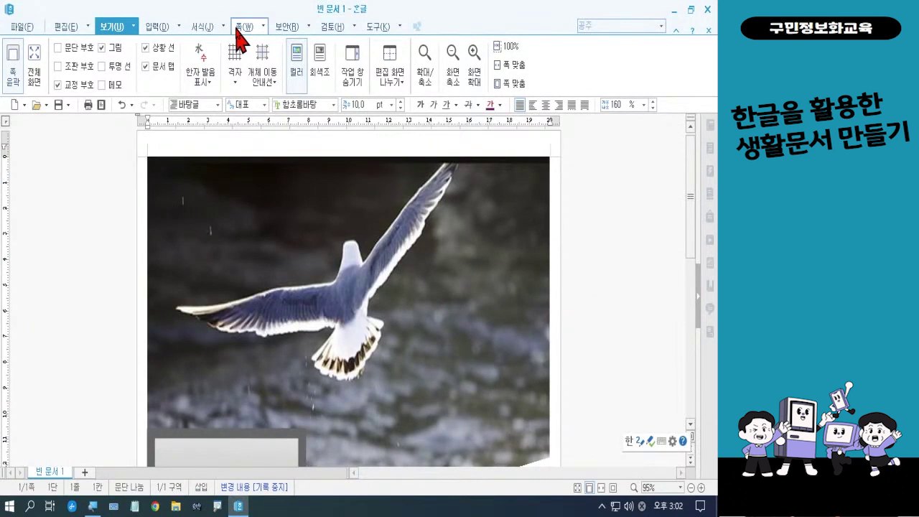
{"action": "left_click", "coordinate": [237, 29]}
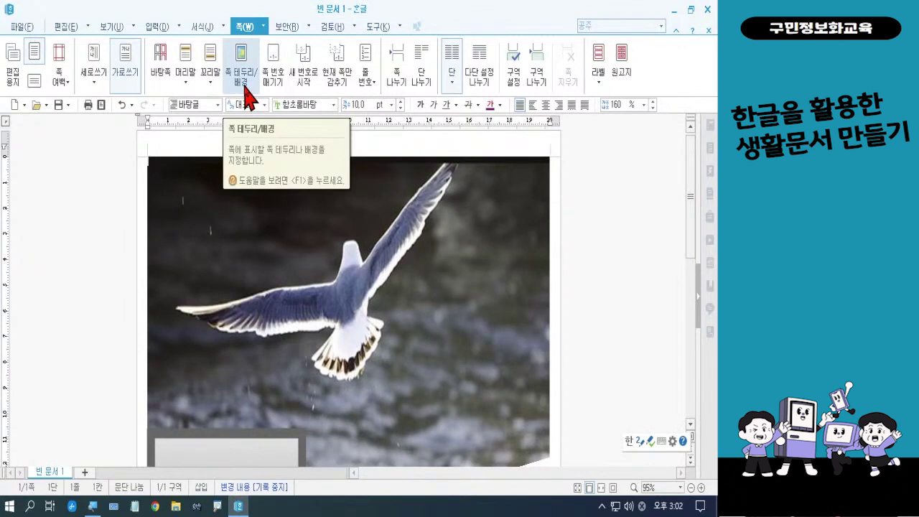
{"action": "left_click", "coordinate": [245, 94]}
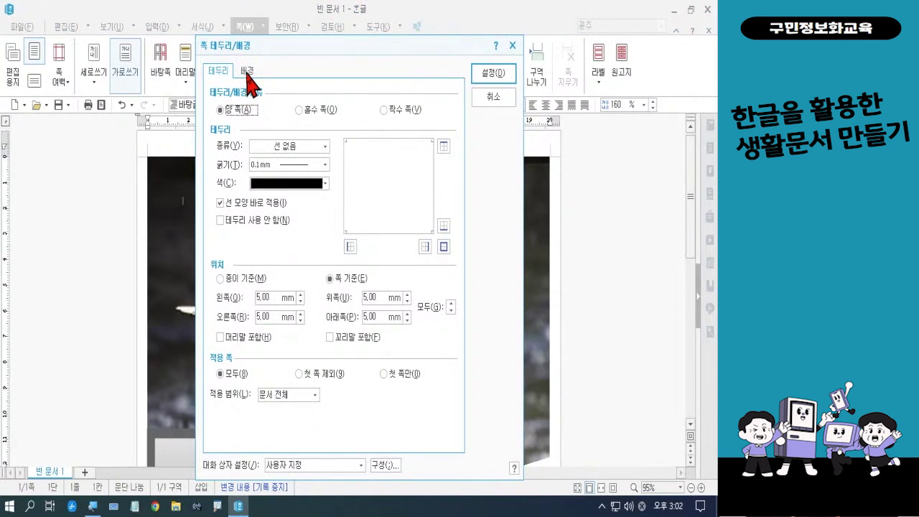
{"action": "left_click", "coordinate": [247, 72]}
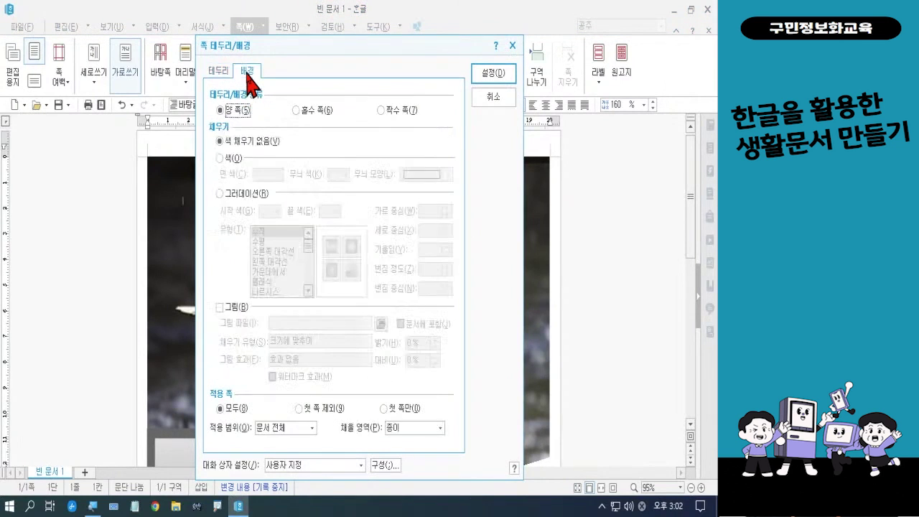
{"action": "left_click", "coordinate": [221, 159]}
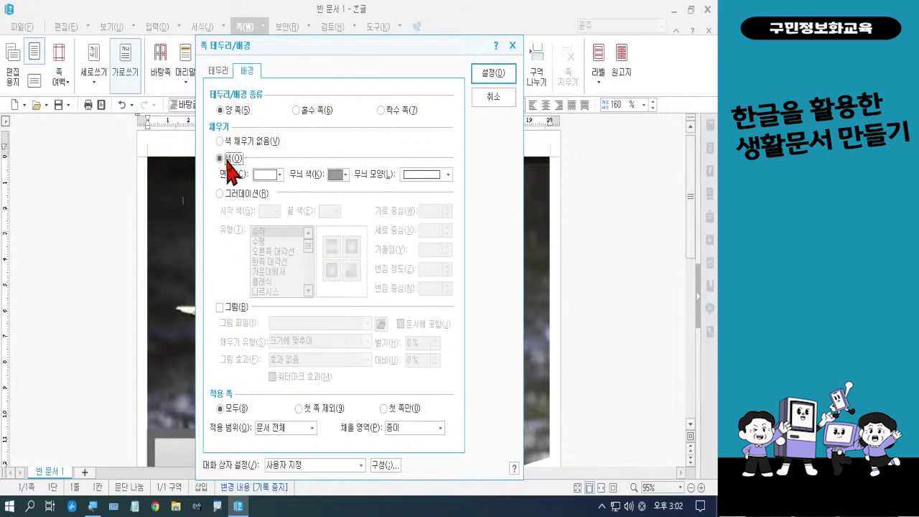
{"action": "left_click", "coordinate": [277, 177]}
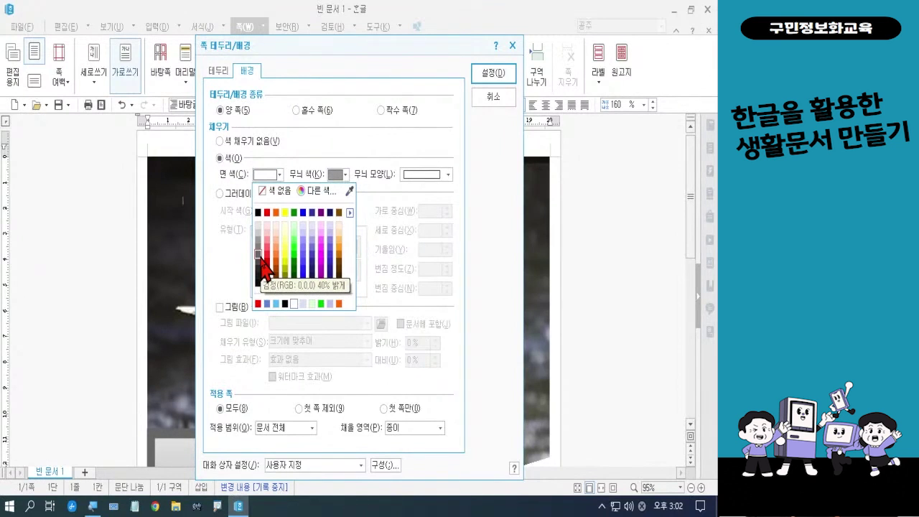
{"action": "left_click", "coordinate": [259, 255]}
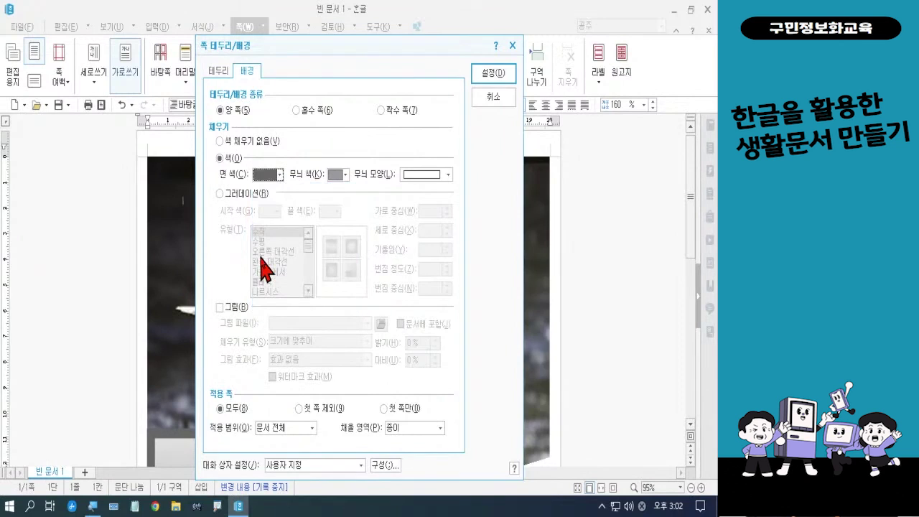
{"action": "left_click", "coordinate": [490, 74]}
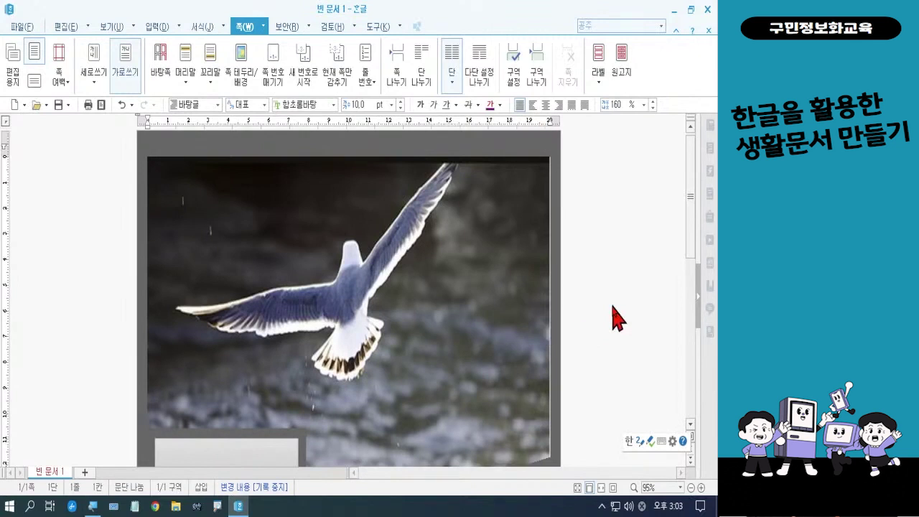
{"action": "scroll", "coordinate": [617, 318], "scroll_direction": "down", "scroll_amount": 2}
{"action": "scroll", "coordinate": [615, 316], "scroll_direction": "down", "scroll_amount": 8}
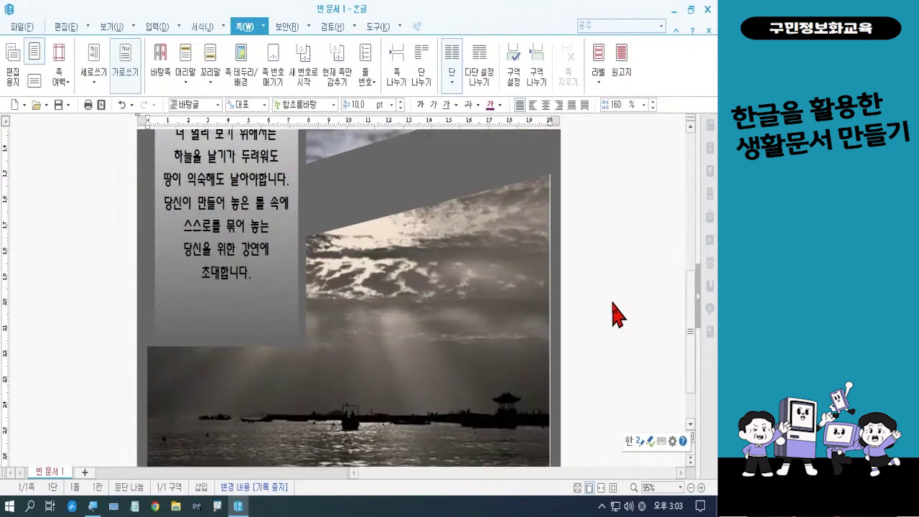
{"action": "scroll", "coordinate": [616, 314], "scroll_direction": "up", "scroll_amount": 8}
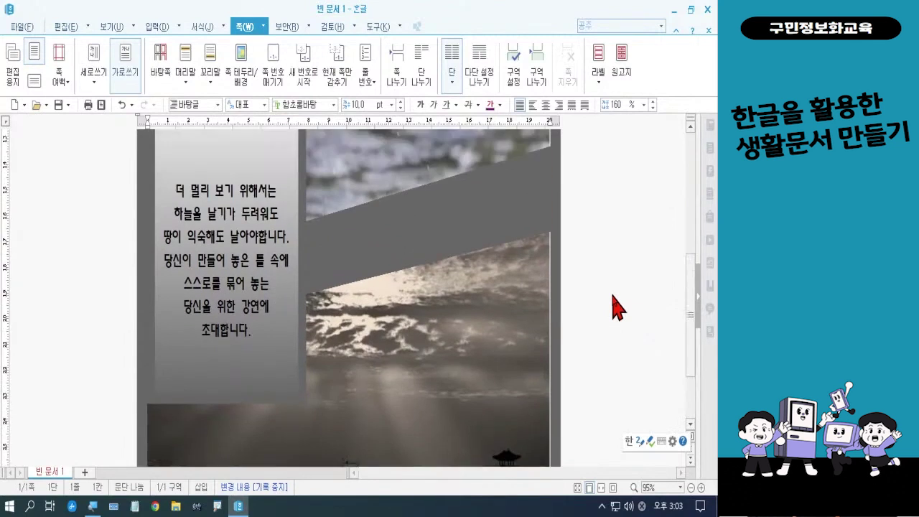
{"action": "scroll", "coordinate": [616, 308], "scroll_direction": "up", "scroll_amount": 1}
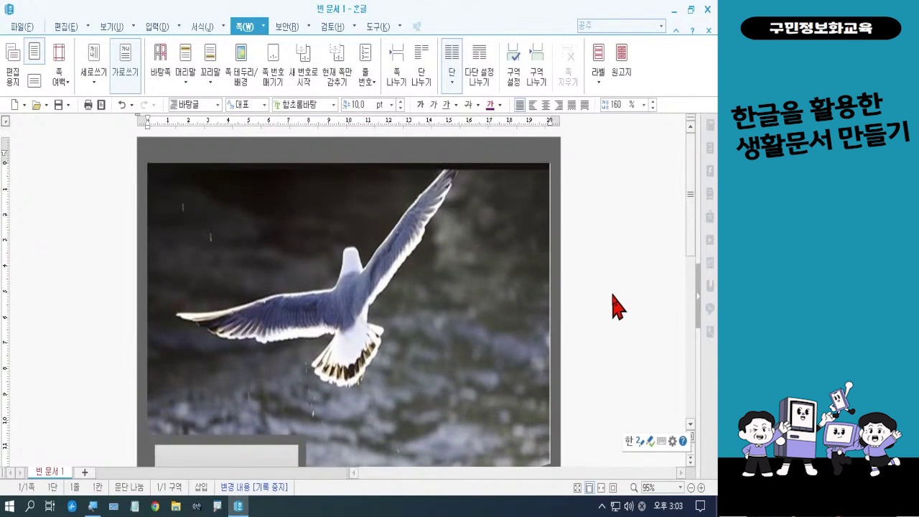
{"action": "scroll", "coordinate": [616, 307], "scroll_direction": "down", "scroll_amount": 5}
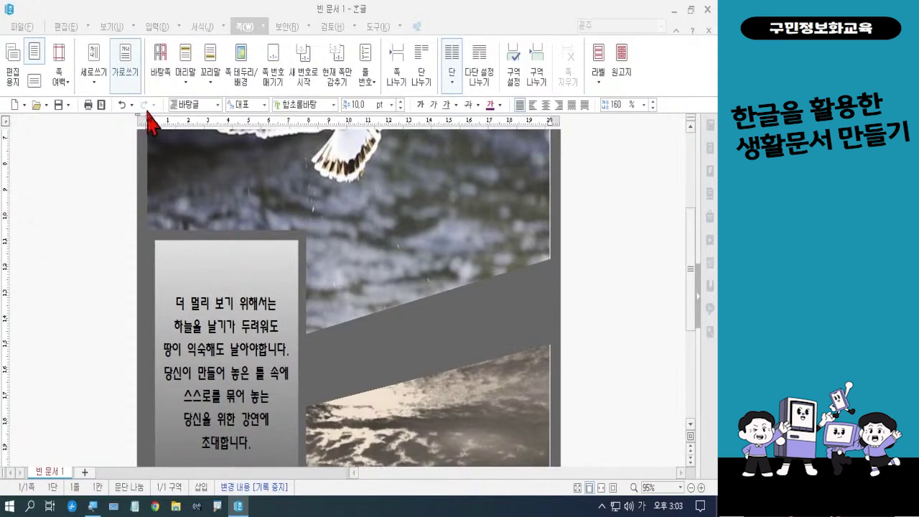
Start a new 글맵시 (word art) object with the text "비상"
{"action": "left_click", "coordinate": [158, 27]}
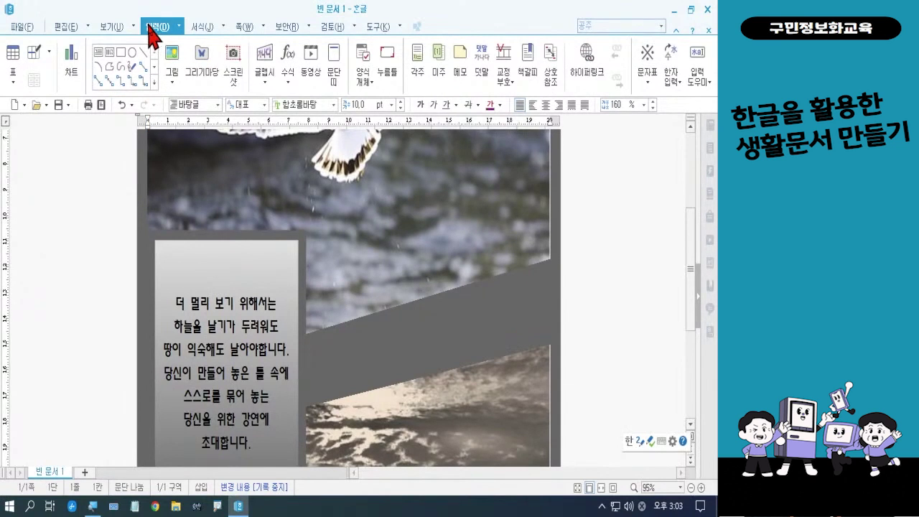
{"action": "left_click", "coordinate": [263, 84]}
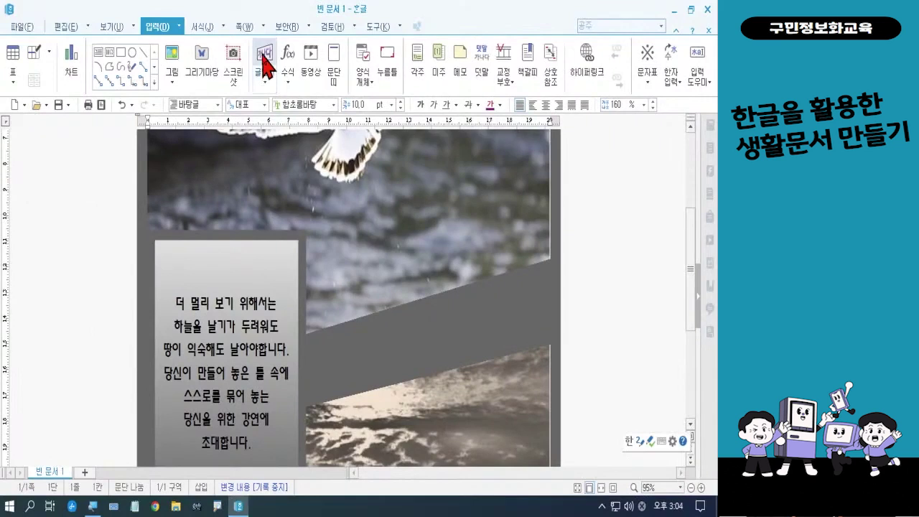
{"action": "left_click", "coordinate": [362, 112]}
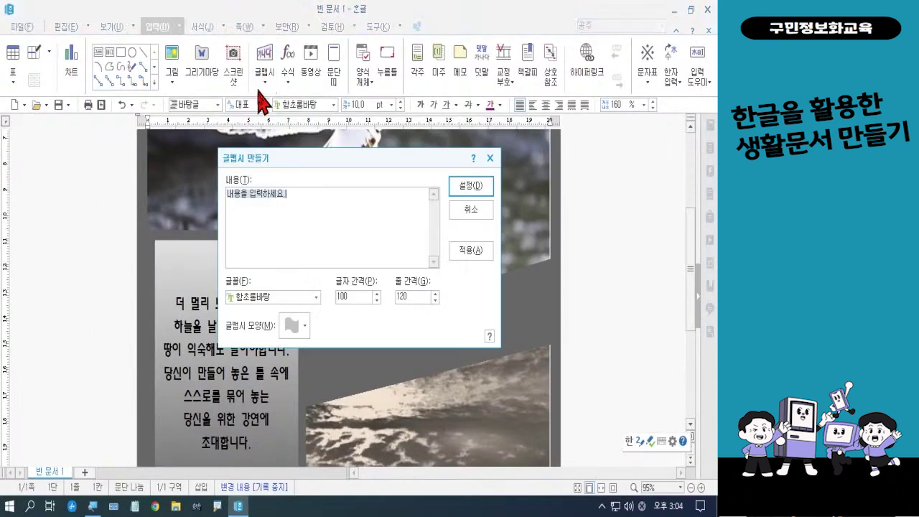
{"action": "left_click", "coordinate": [381, 265]}
{"action": "left_click", "coordinate": [221, 195]}
{"action": "type", "text": "비행"}
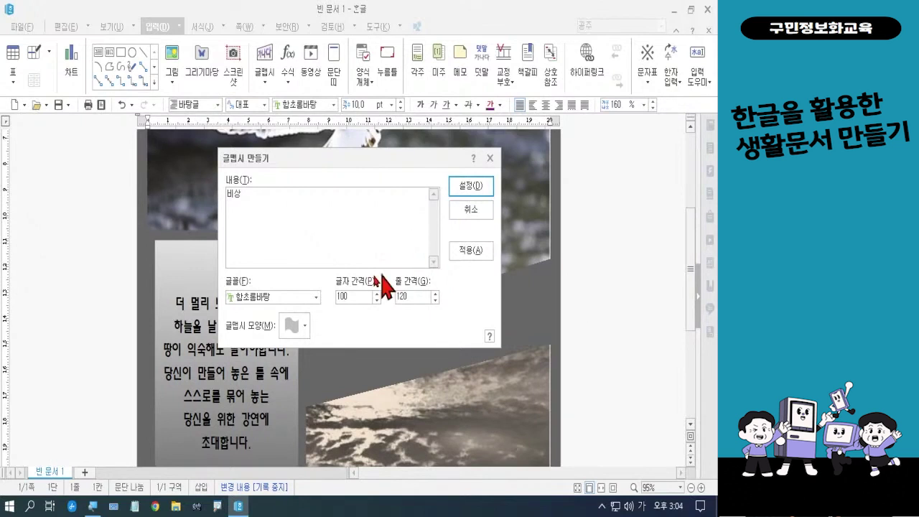
Set the word art's font to 양재 매화
{"action": "left_click", "coordinate": [316, 297]}
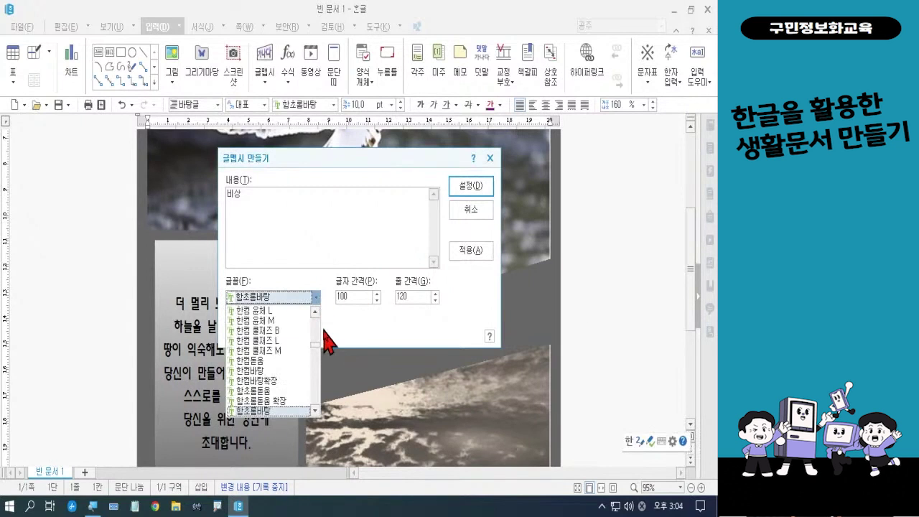
{"action": "scroll", "coordinate": [293, 343], "scroll_direction": "down", "scroll_amount": 10}
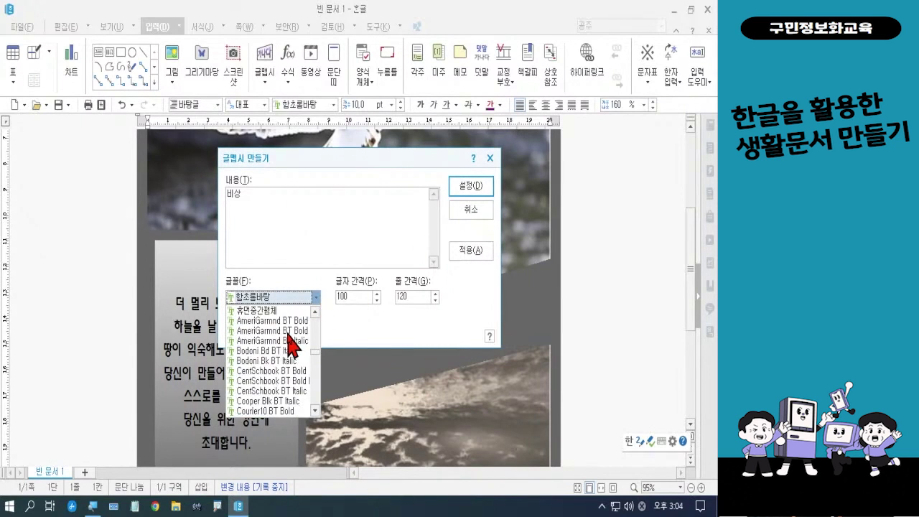
{"action": "scroll", "coordinate": [293, 344], "scroll_direction": "down", "scroll_amount": 10}
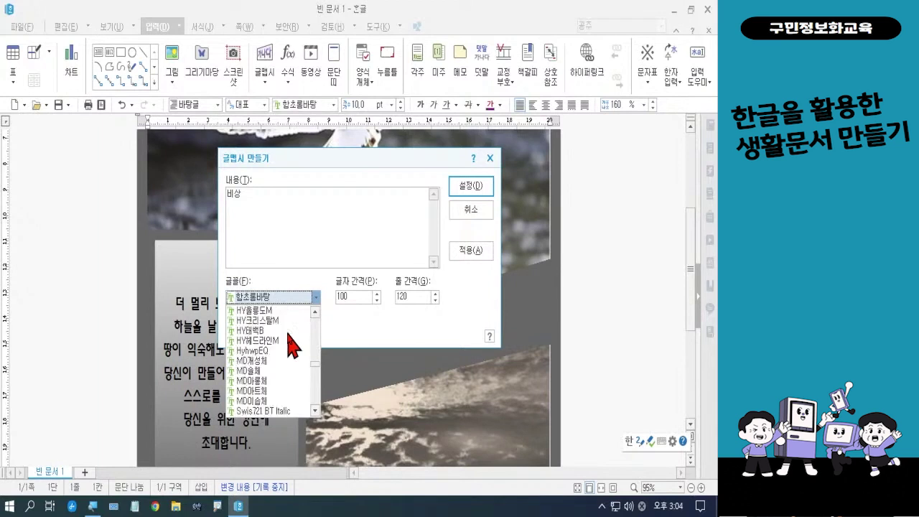
{"action": "scroll", "coordinate": [293, 345], "scroll_direction": "down", "scroll_amount": 10}
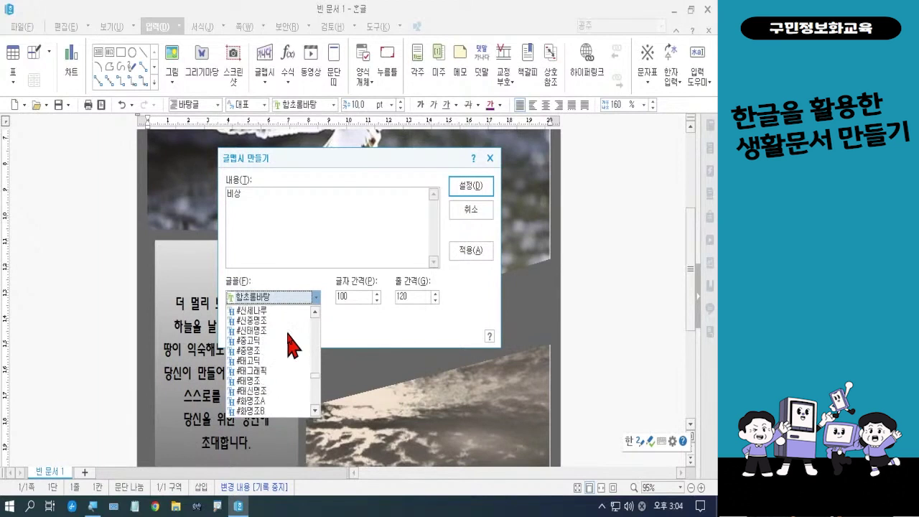
{"action": "scroll", "coordinate": [293, 345], "scroll_direction": "down", "scroll_amount": 10}
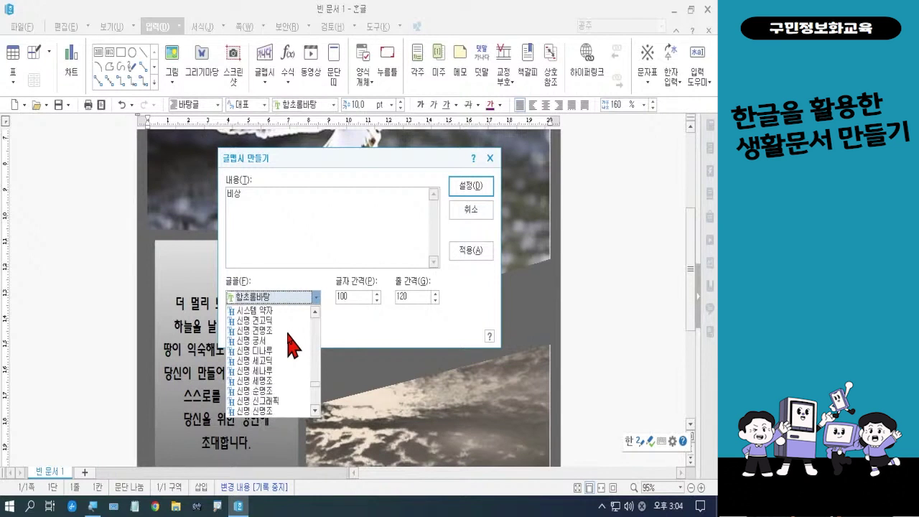
{"action": "scroll", "coordinate": [293, 345], "scroll_direction": "down", "scroll_amount": 8}
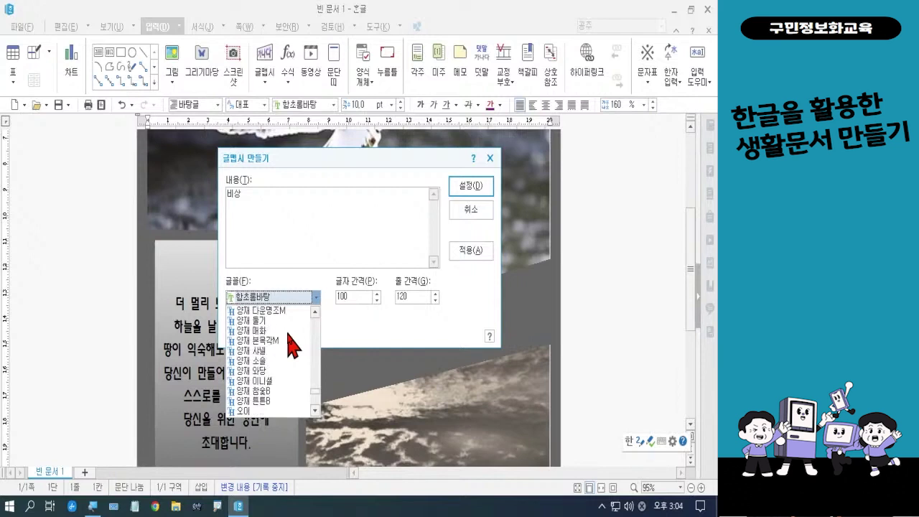
{"action": "left_click", "coordinate": [278, 332]}
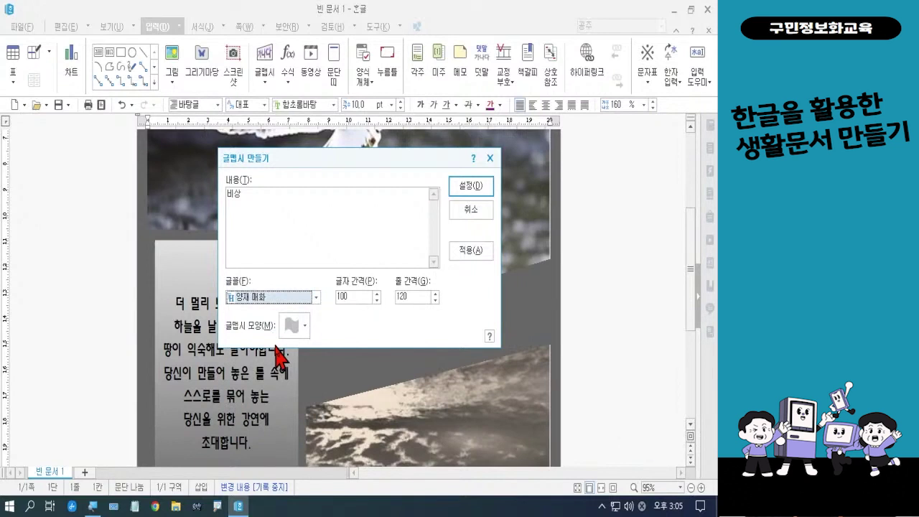
{"action": "mouse_move", "coordinate": [269, 307]}
{"action": "left_mouse_down"}
{"action": "mouse_move", "coordinate": [221, 283]}
{"action": "mouse_move", "coordinate": [271, 300]}
{"action": "mouse_move", "coordinate": [256, 316]}
{"action": "left_mouse_up"}
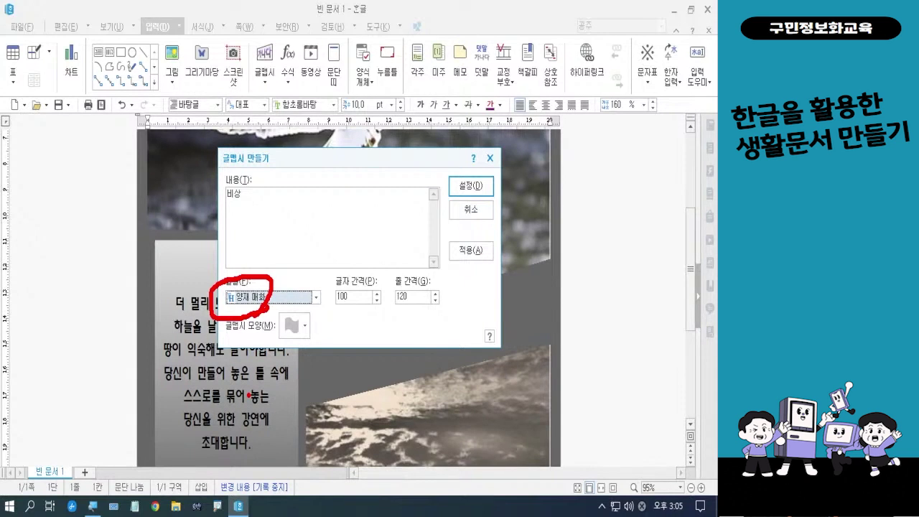
Choose the plain rectangle as the word art's shape and insert it into the document
{"action": "left_click", "coordinate": [291, 325]}
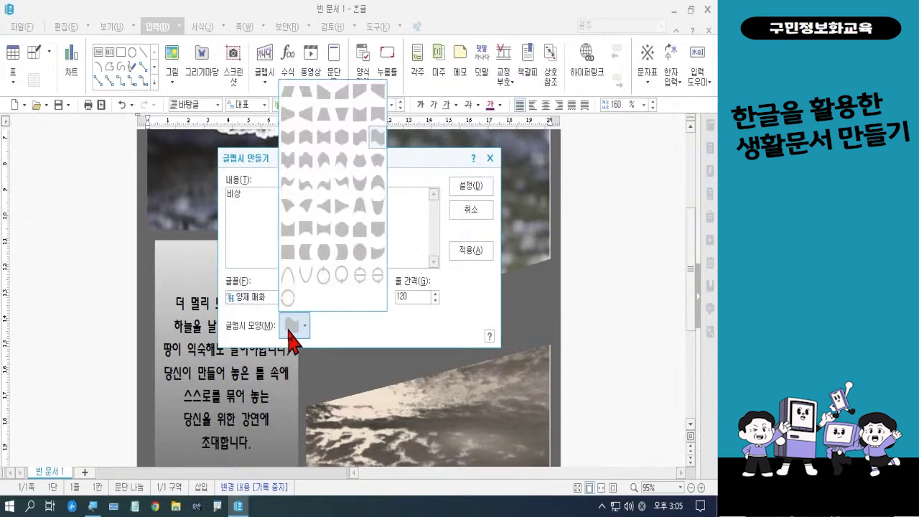
{"action": "left_click", "coordinate": [288, 257]}
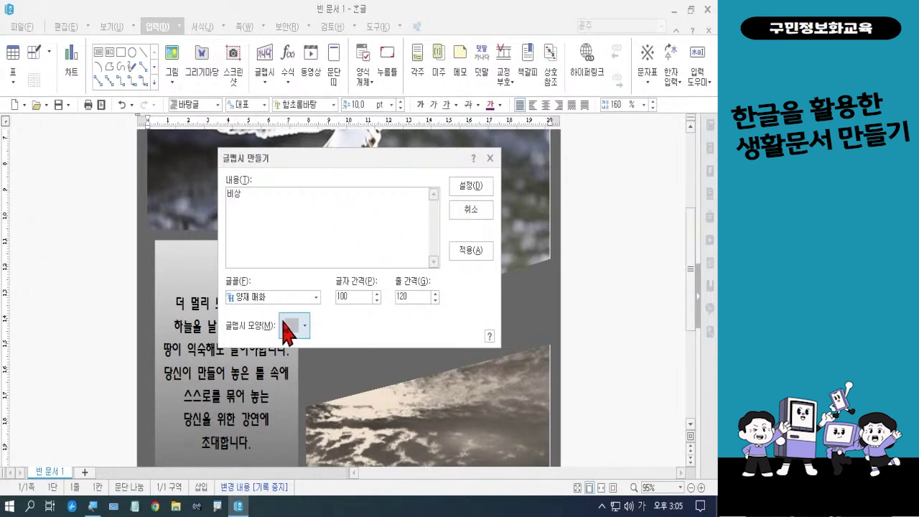
{"action": "left_click", "coordinate": [472, 187]}
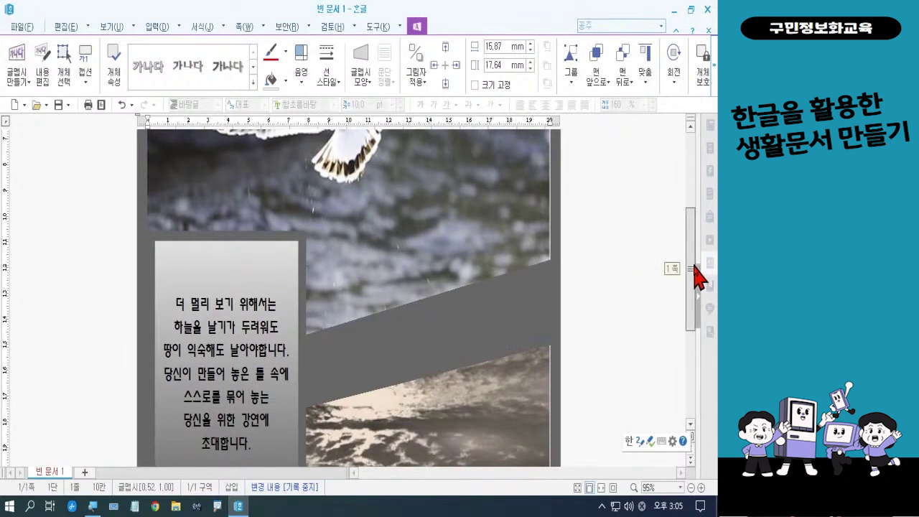
Set the "비상" word art's text arrangement to 글 앞으로 in its object properties
{"action": "left_click_drag", "start_coordinate": [694, 272], "coordinate": [687, 186]}
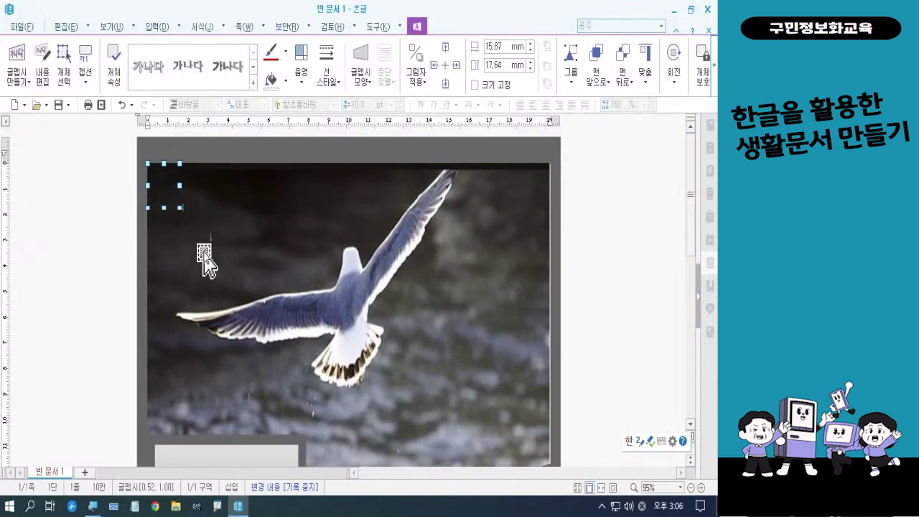
{"action": "left_click_drag", "start_coordinate": [205, 262], "coordinate": [164, 166]}
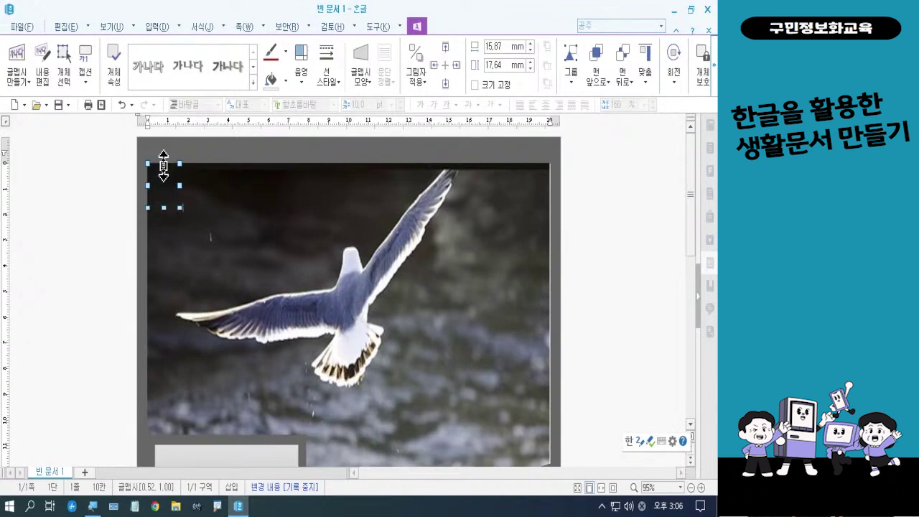
{"action": "right_click", "coordinate": [164, 165]}
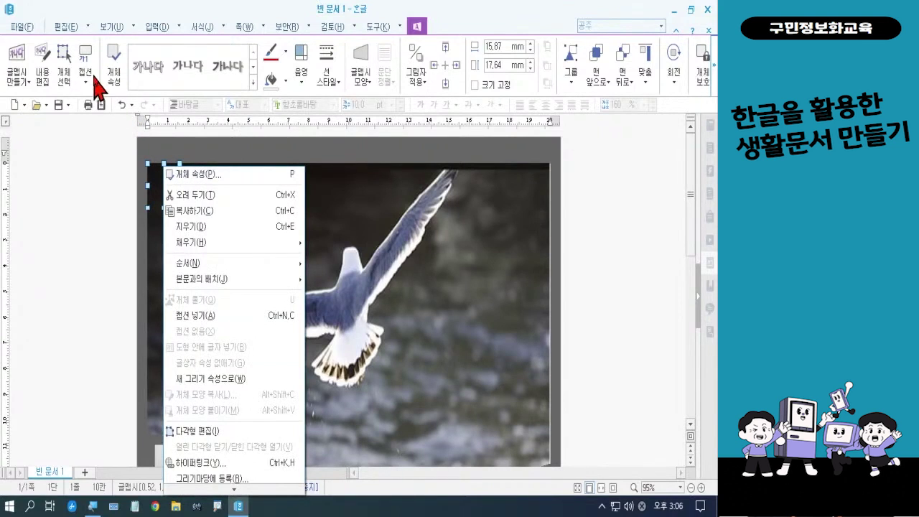
{"action": "left_click", "coordinate": [119, 105]}
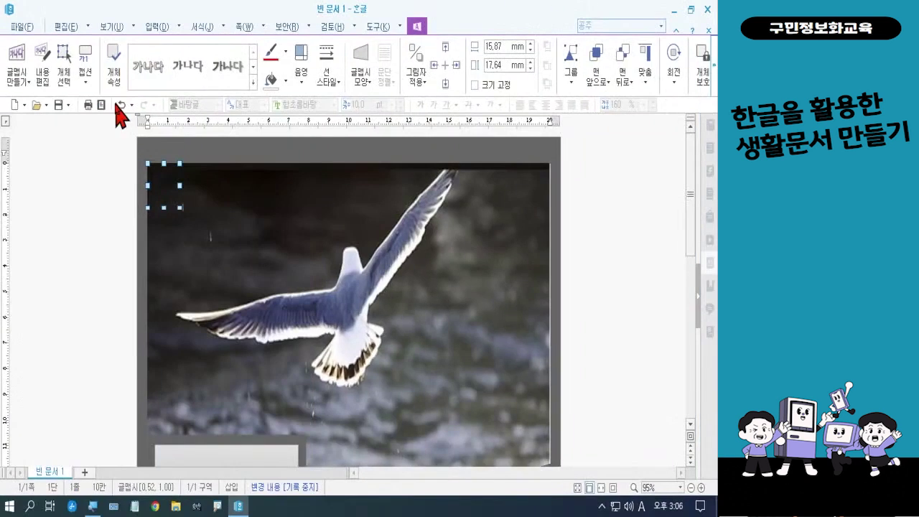
{"action": "left_click", "coordinate": [113, 80]}
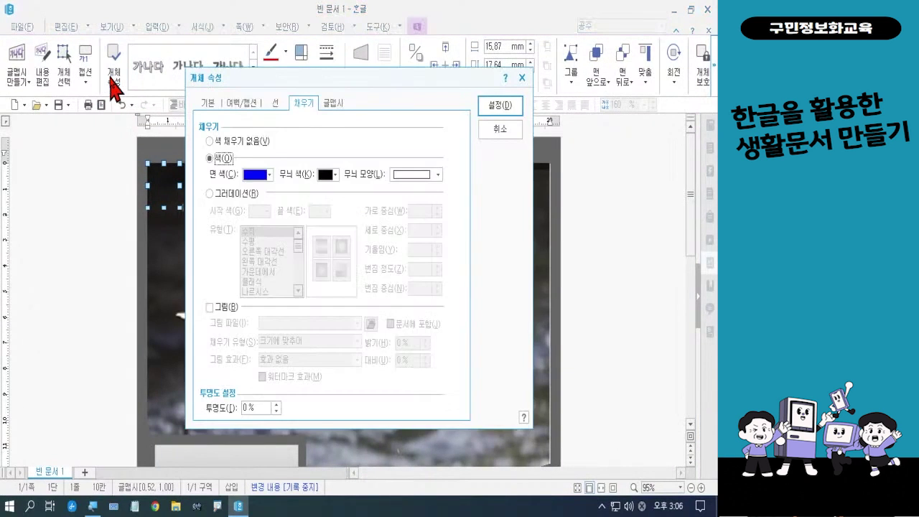
{"action": "left_click", "coordinate": [209, 105]}
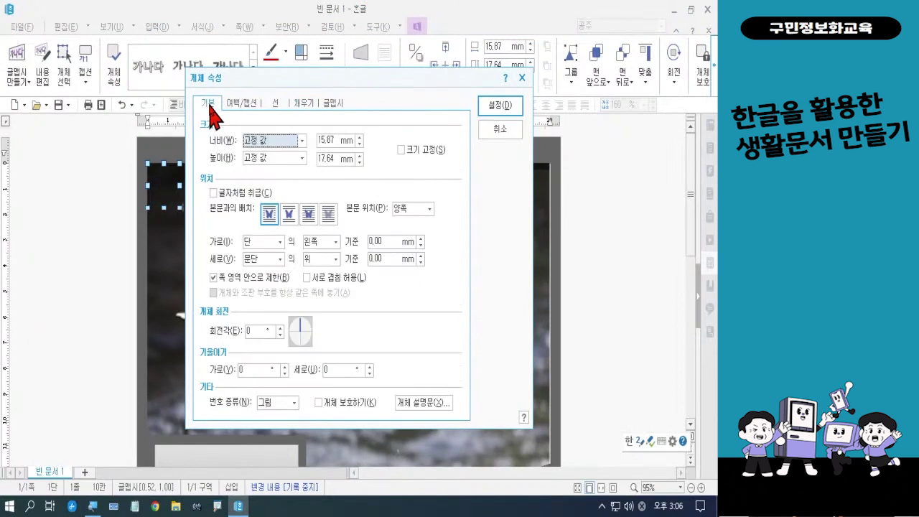
{"action": "left_click", "coordinate": [309, 214]}
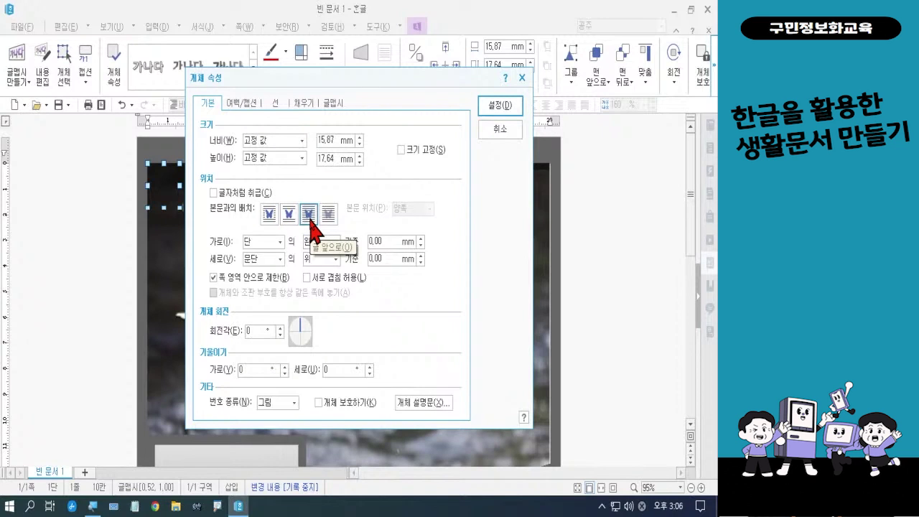
{"action": "left_click", "coordinate": [511, 115]}
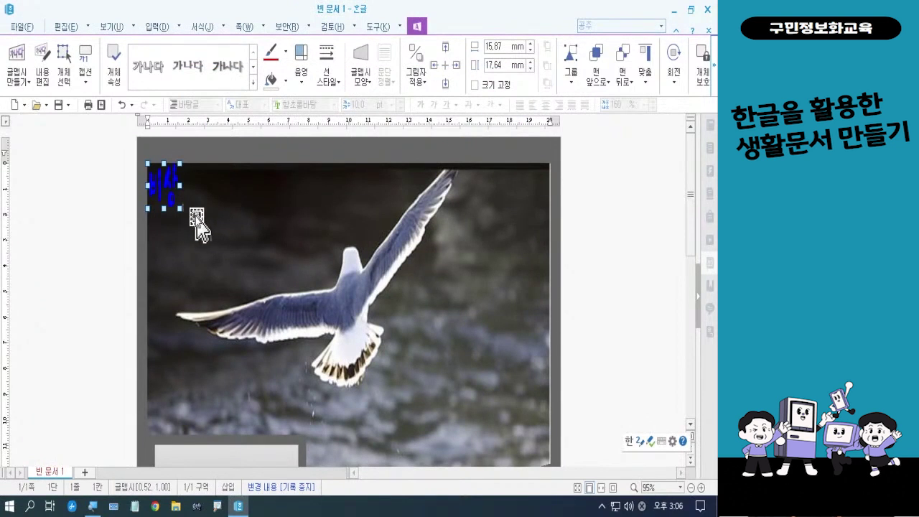
Move the "비상" word art onto the grey diagonal band and enlarge it to about 68 × 27 mm
{"action": "left_click_drag", "start_coordinate": [169, 196], "coordinate": [411, 424]}
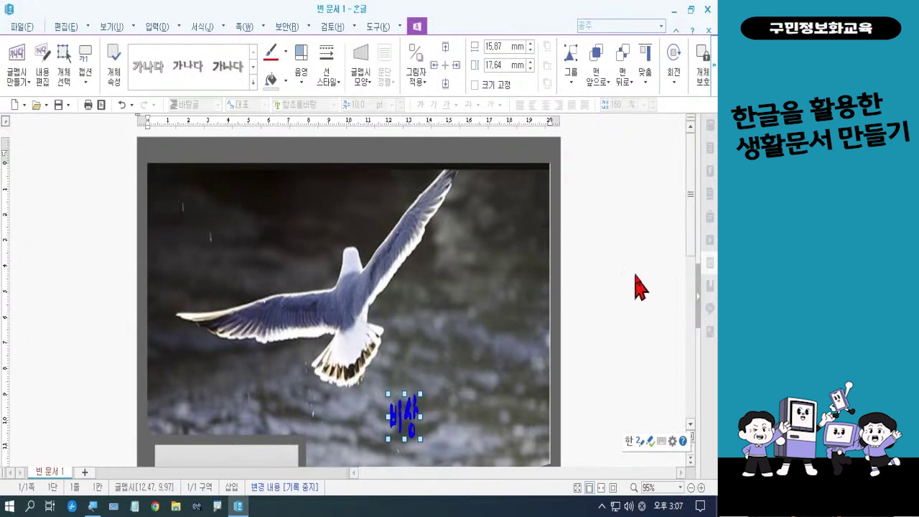
{"action": "left_click_drag", "start_coordinate": [698, 221], "coordinate": [690, 299]}
{"action": "left_click_drag", "start_coordinate": [397, 209], "coordinate": [374, 340]}
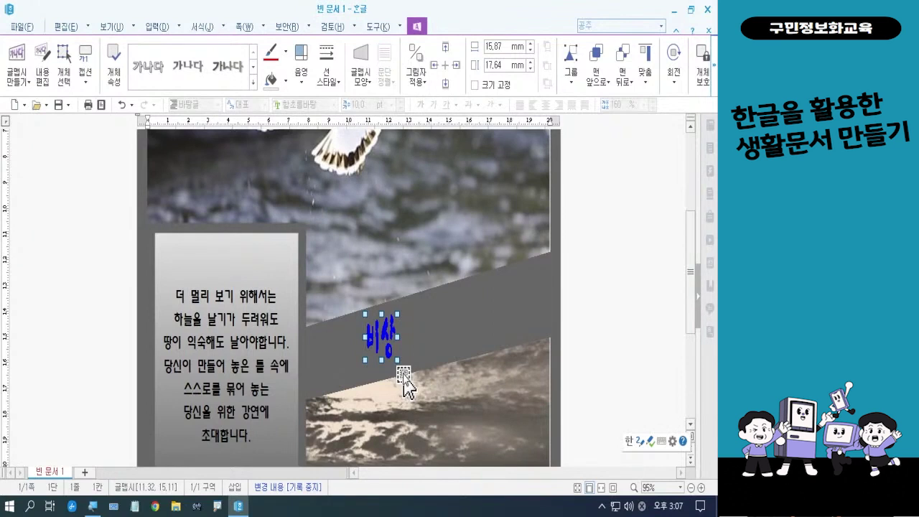
{"action": "left_click_drag", "start_coordinate": [398, 336], "coordinate": [467, 337]}
{"action": "left_click_drag", "start_coordinate": [417, 305], "coordinate": [417, 290]}
{"action": "left_click_drag", "start_coordinate": [468, 324], "coordinate": [504, 324]}
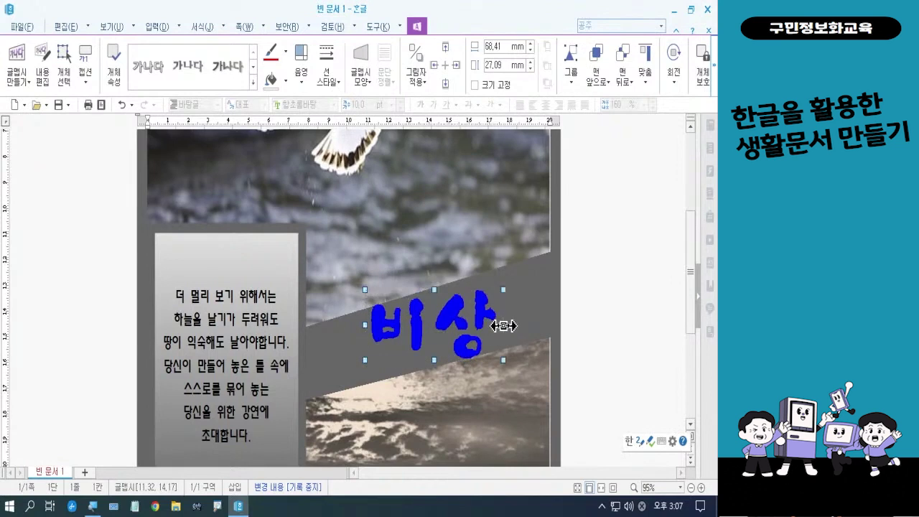
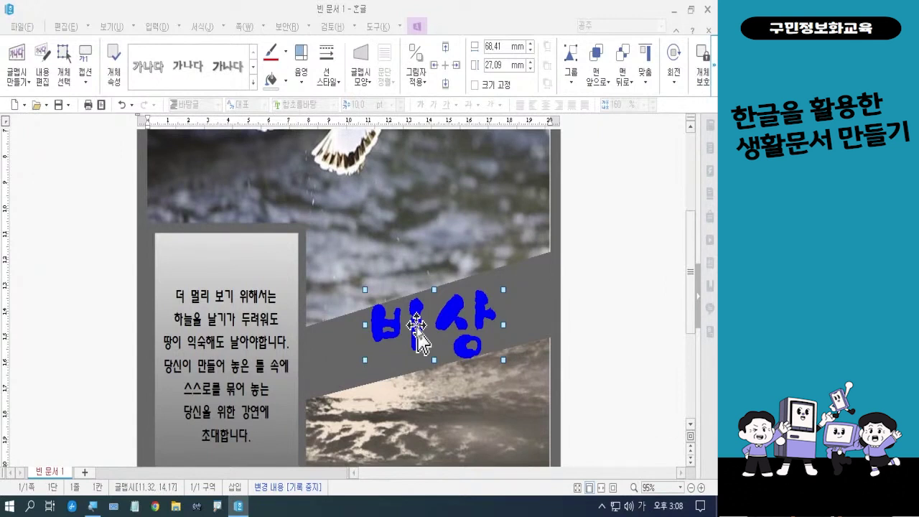
Switch the "비상" word art's fill to a gradient (그러데이션) in its object properties
{"action": "left_click", "coordinate": [121, 89]}
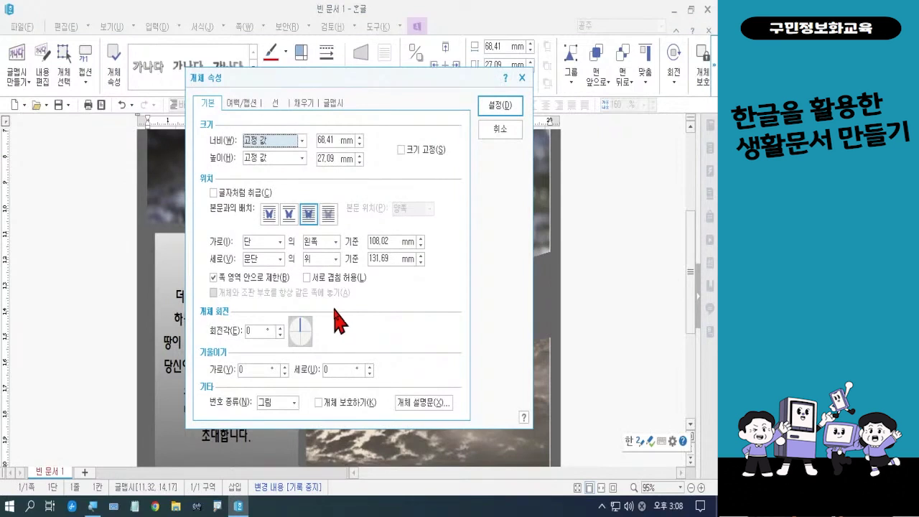
{"action": "left_click", "coordinate": [303, 104]}
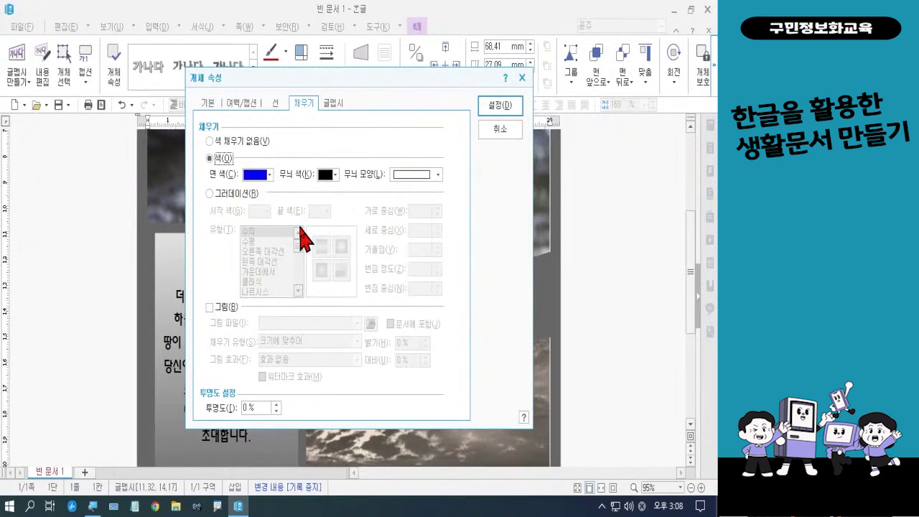
{"action": "left_click", "coordinate": [234, 196]}
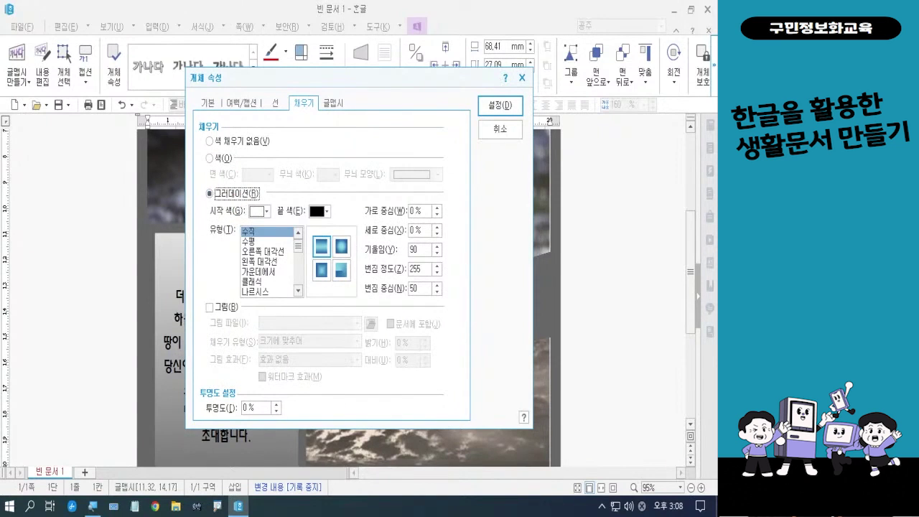
{"action": "left_click", "coordinate": [267, 212]}
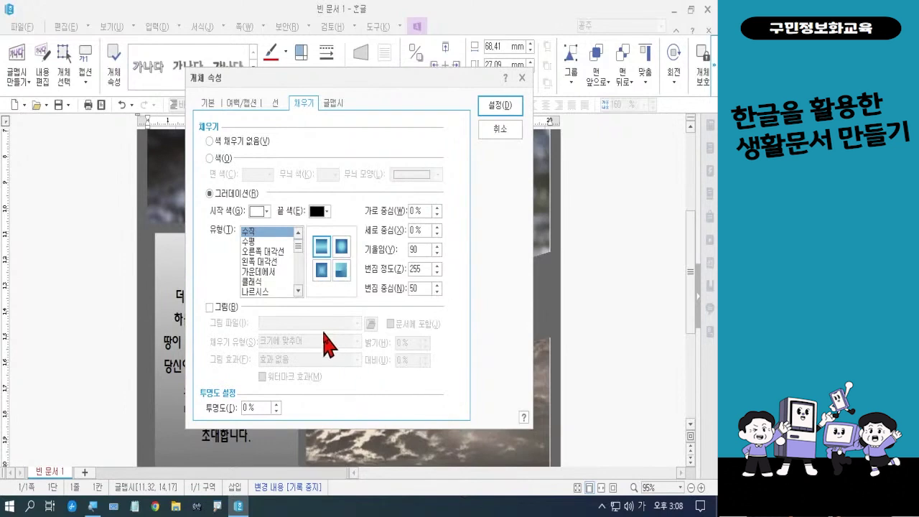
Choose 천국과 지옥 as the gradient type for the word art's fill
{"action": "left_click", "coordinate": [298, 290]}
{"action": "left_click", "coordinate": [298, 290]}
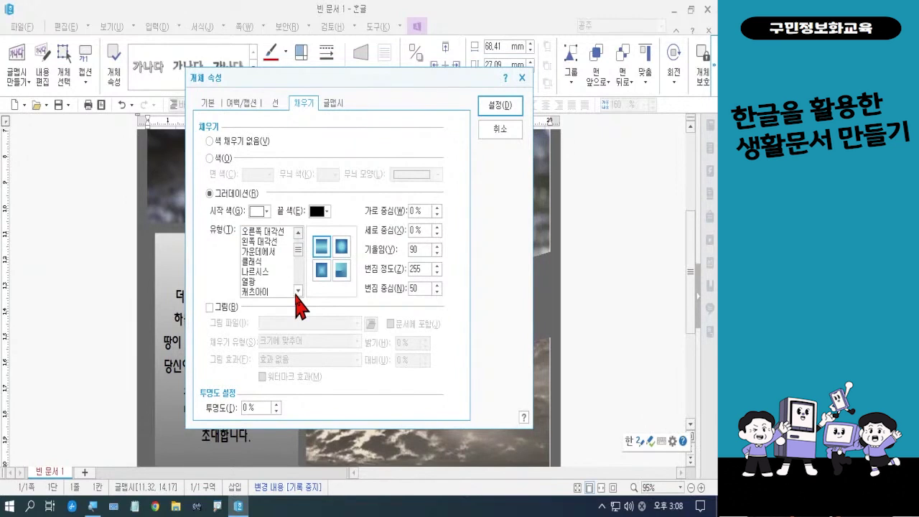
{"action": "left_click", "coordinate": [298, 290]}
{"action": "left_click", "coordinate": [298, 290]}
{"action": "left_click", "coordinate": [298, 290]}
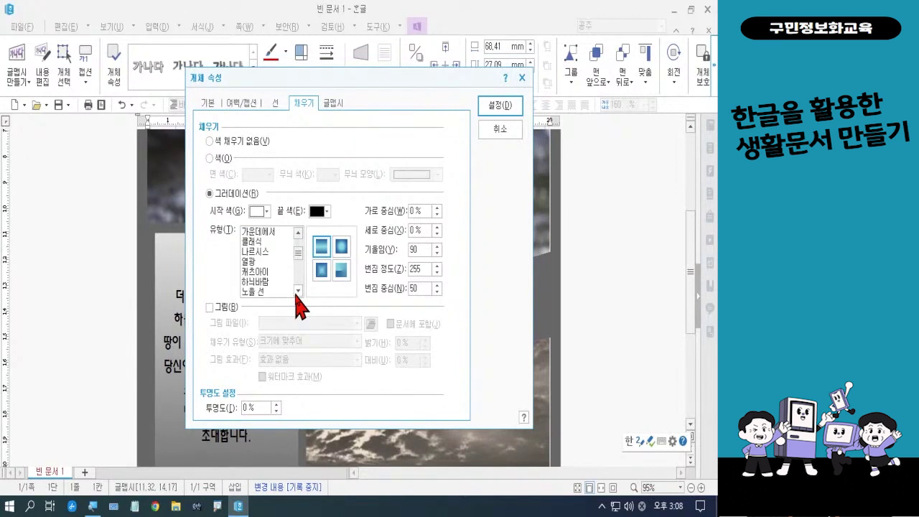
{"action": "left_click", "coordinate": [298, 290]}
{"action": "left_click", "coordinate": [298, 290]}
{"action": "left_click", "coordinate": [298, 291]}
{"action": "left_click", "coordinate": [298, 290]}
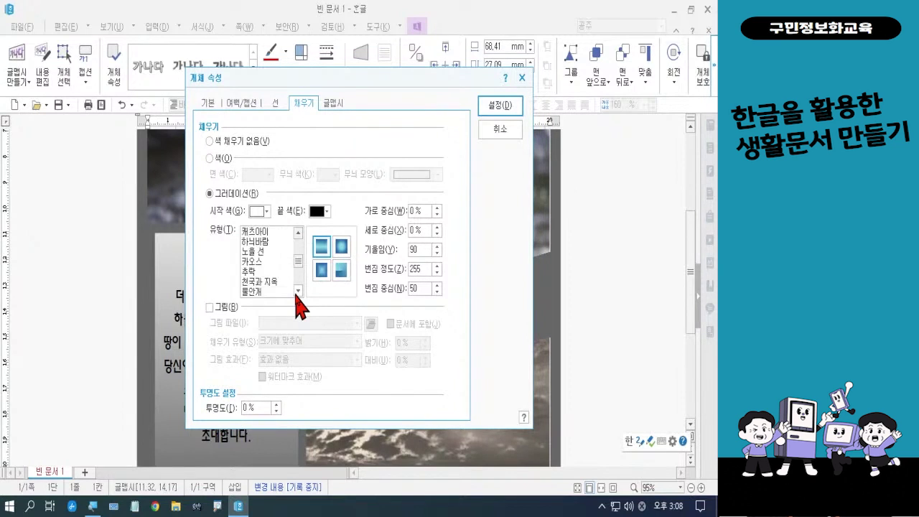
{"action": "left_click", "coordinate": [273, 285]}
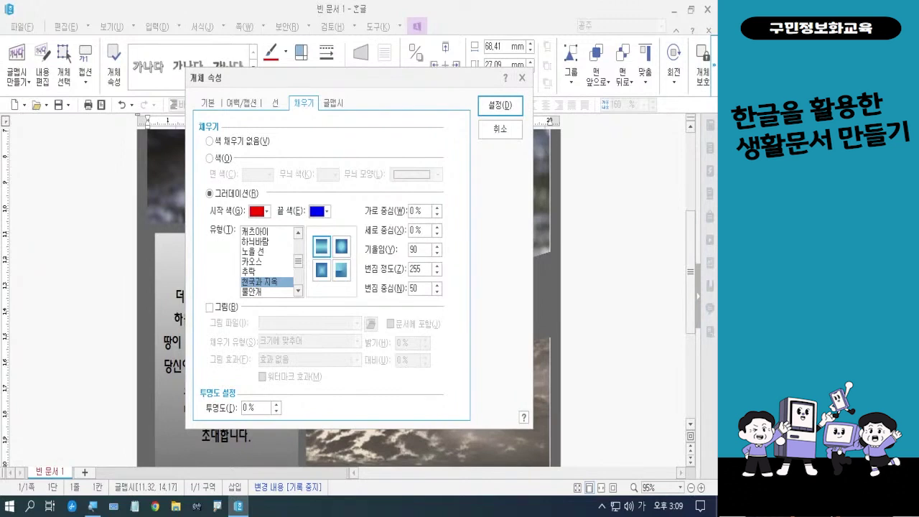
{"action": "left_click", "coordinate": [252, 286]}
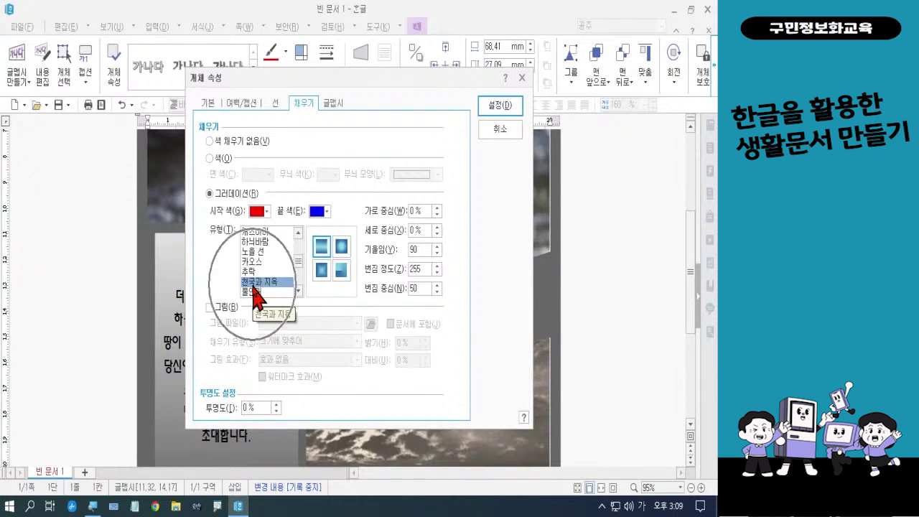
{"action": "left_click", "coordinate": [252, 286]}
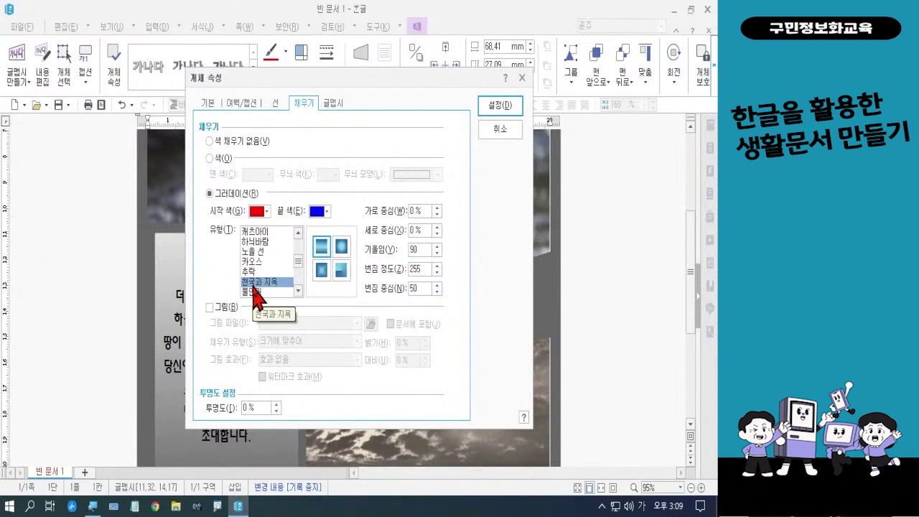
{"action": "left_click", "coordinate": [252, 287]}
{"action": "left_click", "coordinate": [252, 287]}
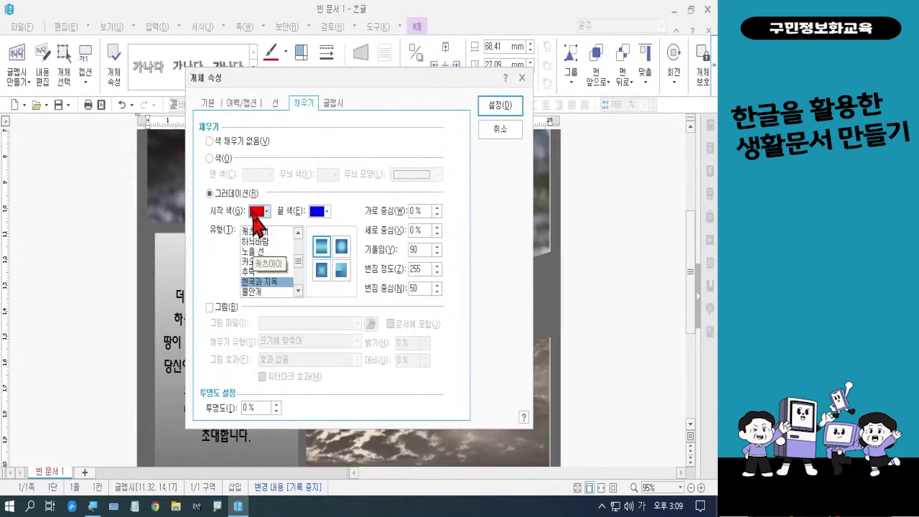
Give the word art a solid outline with a thickness of 0.02 mm
{"action": "left_click", "coordinate": [278, 105]}
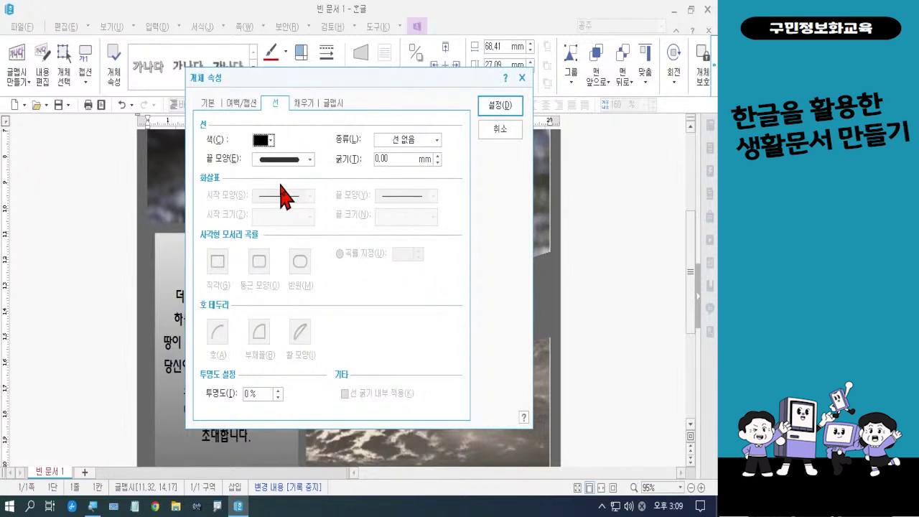
{"action": "left_click", "coordinate": [391, 143]}
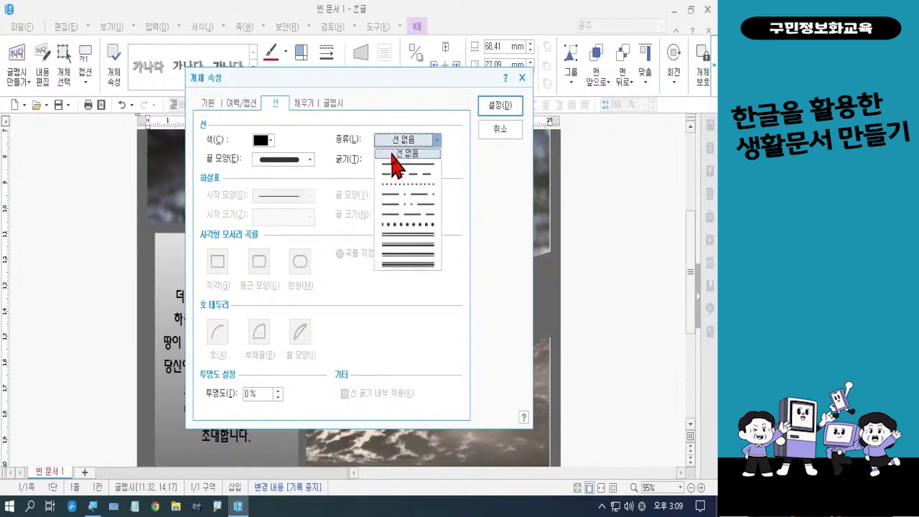
{"action": "left_click", "coordinate": [395, 154]}
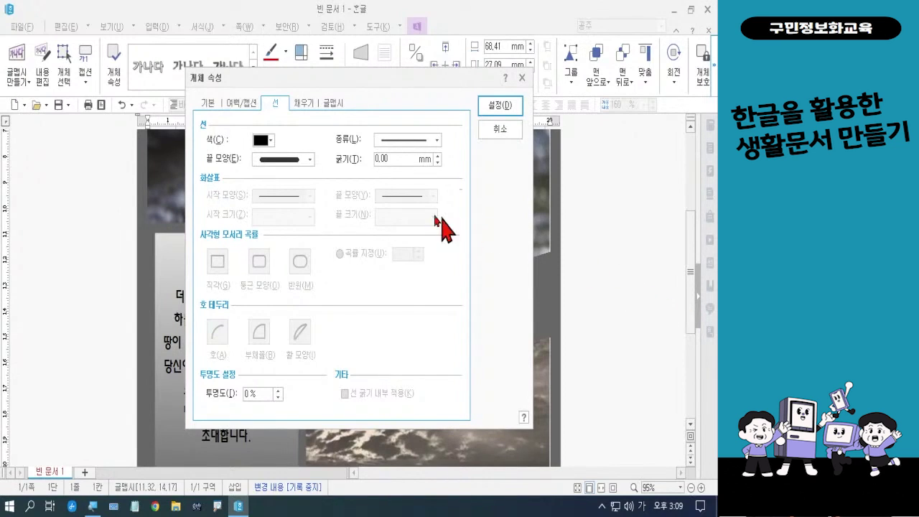
{"action": "left_click", "coordinate": [396, 159]}
{"action": "key", "text": "BackSpace"}
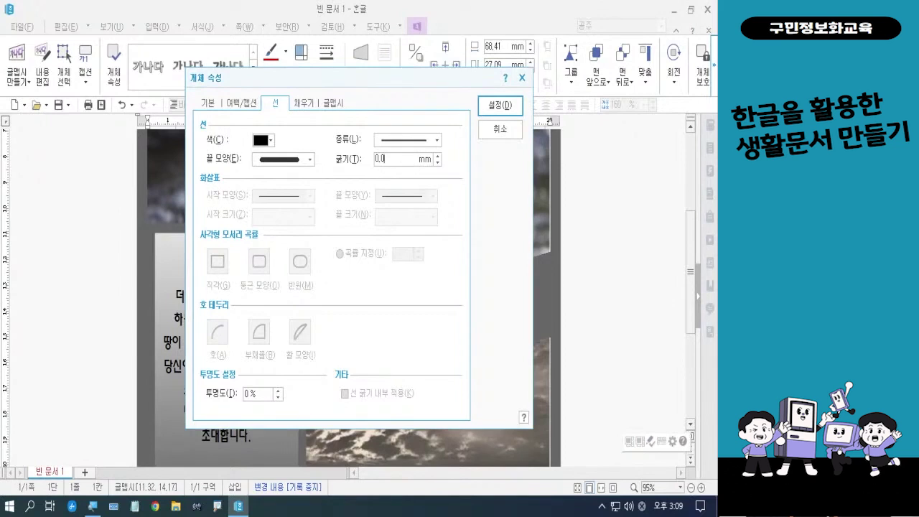
{"action": "type", "text": "2"}
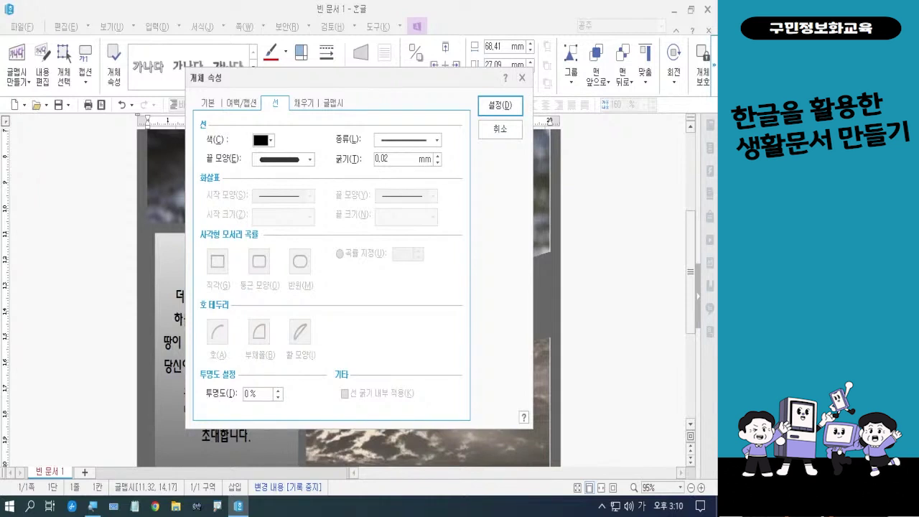
Add a 비연속 shadow to the word art with X offset 3% and Y offset 4%, and apply the properties
{"action": "left_click", "coordinate": [340, 113]}
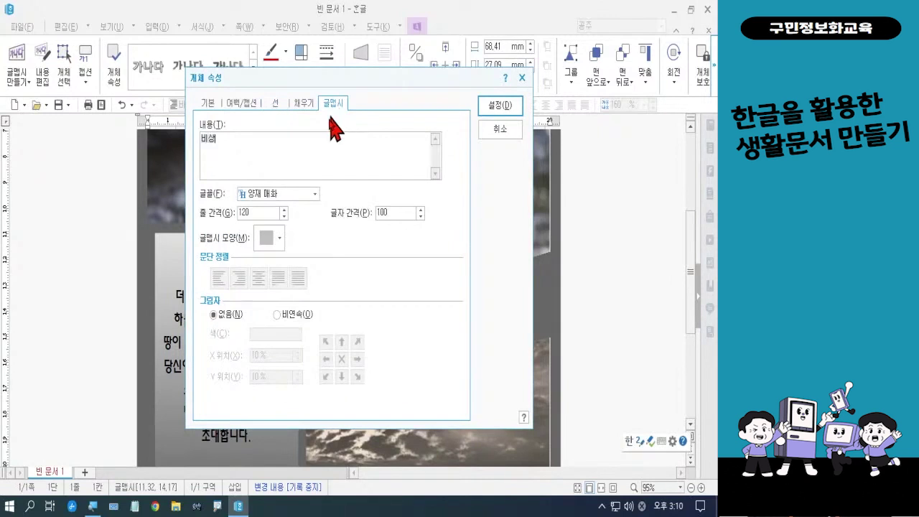
{"action": "left_click", "coordinate": [288, 316]}
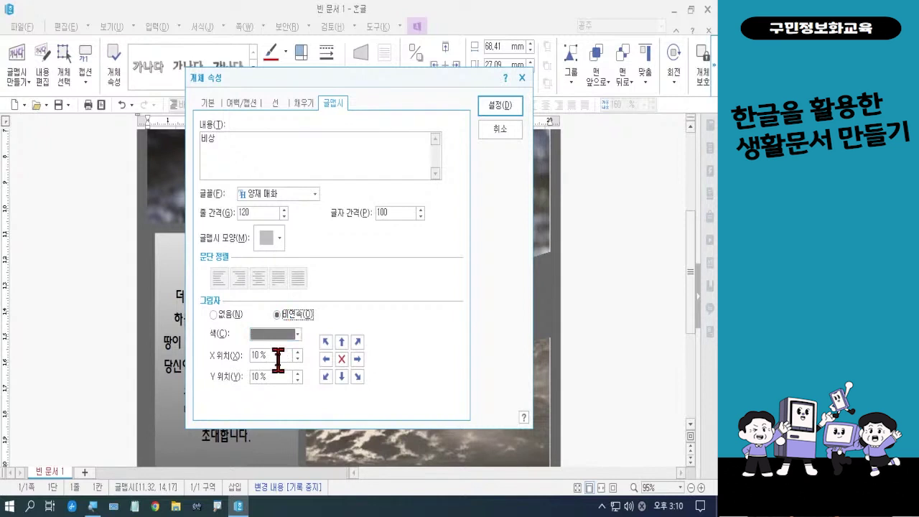
{"action": "left_click", "coordinate": [252, 355]}
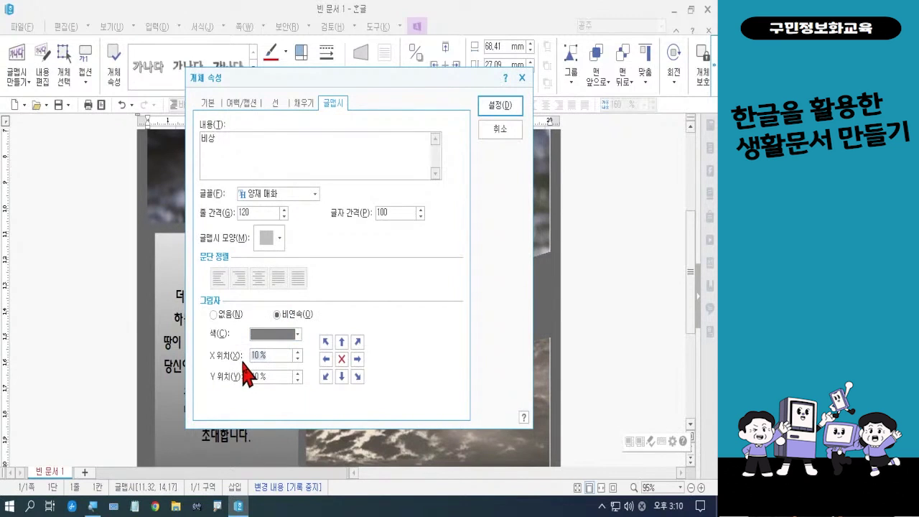
{"action": "type", "text": "3"}
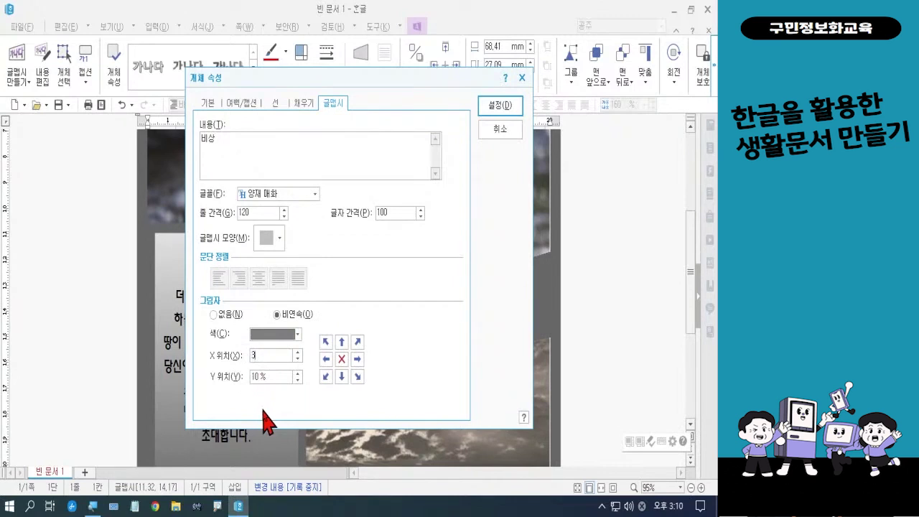
{"action": "key", "text": "Tab"}
{"action": "type", "text": "4"}
{"action": "key", "text": "Return"}
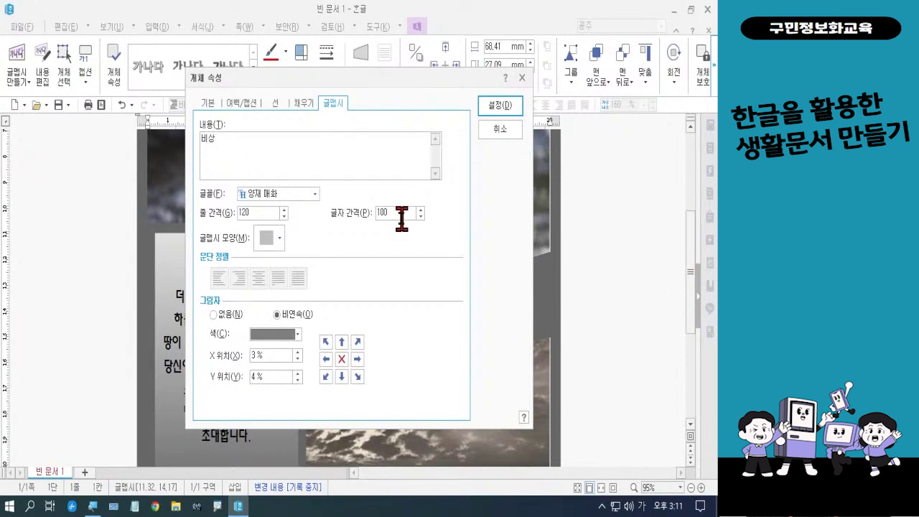
{"action": "left_click", "coordinate": [498, 106]}
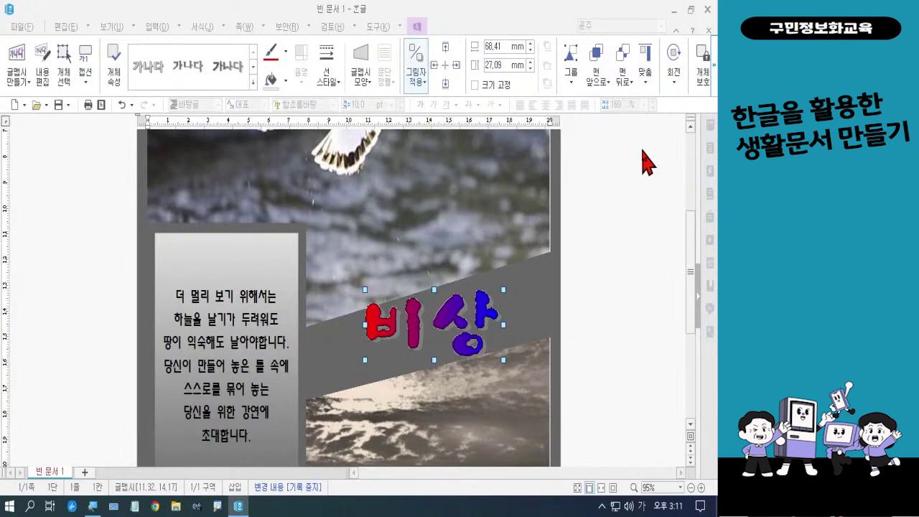
Rotate the "비상" word art counterclockwise to follow the diagonal band's slope and move it slightly up
{"action": "left_click", "coordinate": [675, 82]}
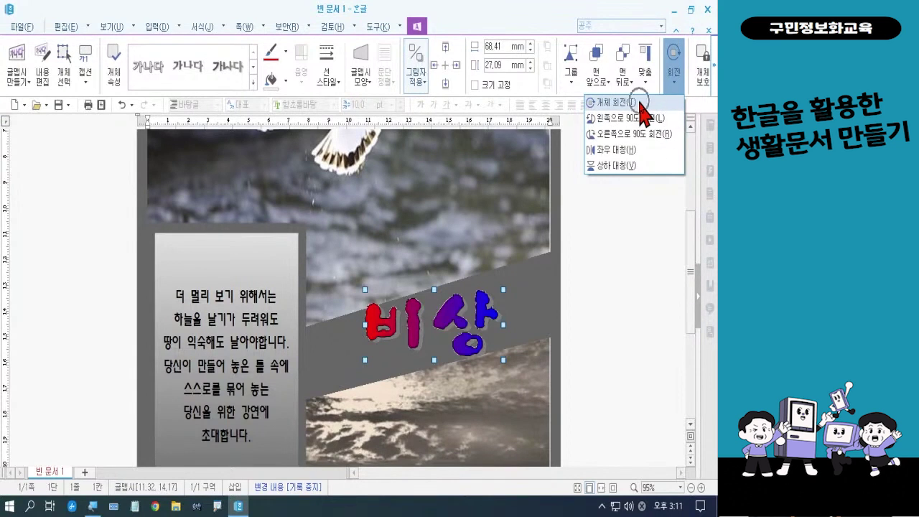
{"action": "left_click", "coordinate": [640, 105]}
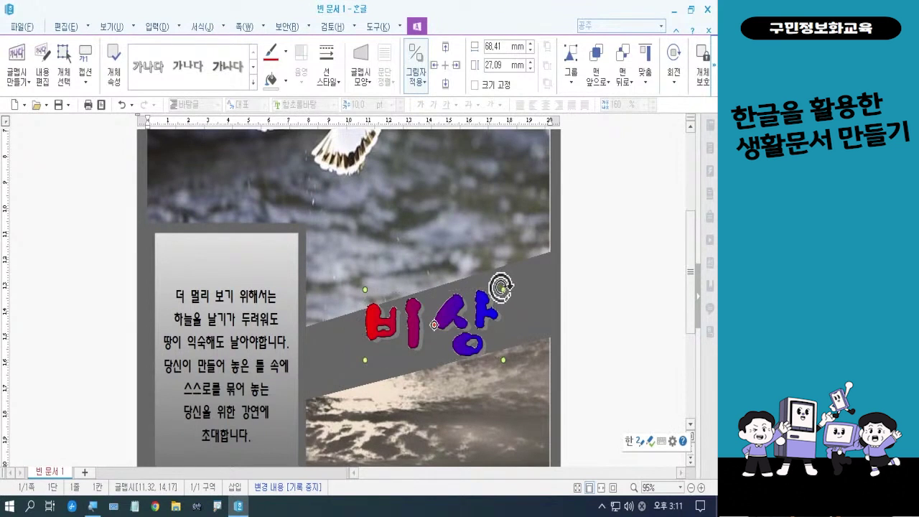
{"action": "left_click_drag", "start_coordinate": [491, 280], "coordinate": [487, 275]}
{"action": "left_click_drag", "start_coordinate": [485, 309], "coordinate": [468, 294]}
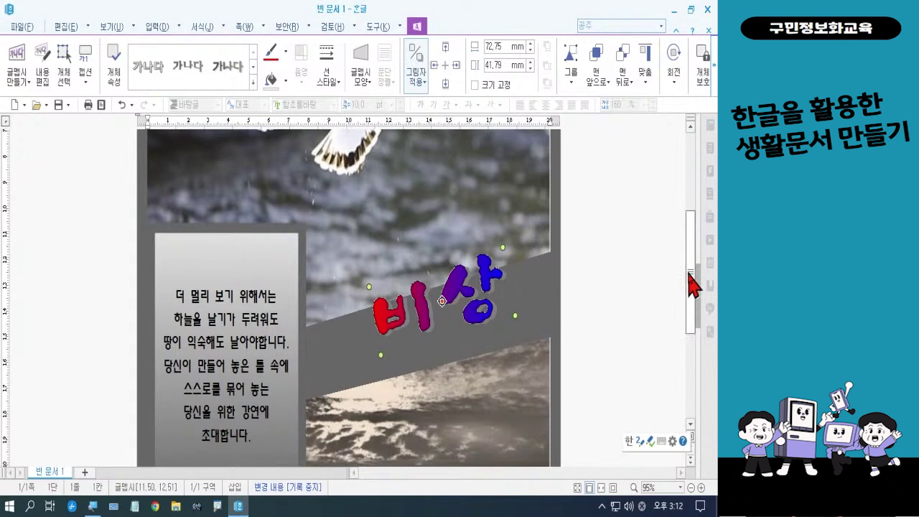
Duplicate the "비상" word art directly below the original and change the copy's text to "Dream of Flight!!"
{"action": "left_click_drag", "start_coordinate": [694, 280], "coordinate": [650, 295]}
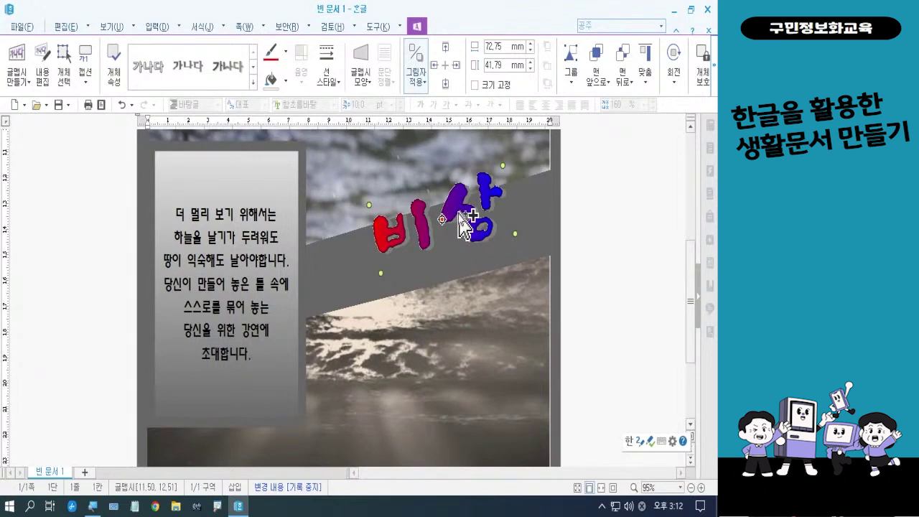
{"action": "left_click_drag", "start_coordinate": [460, 216], "coordinate": [464, 283]}
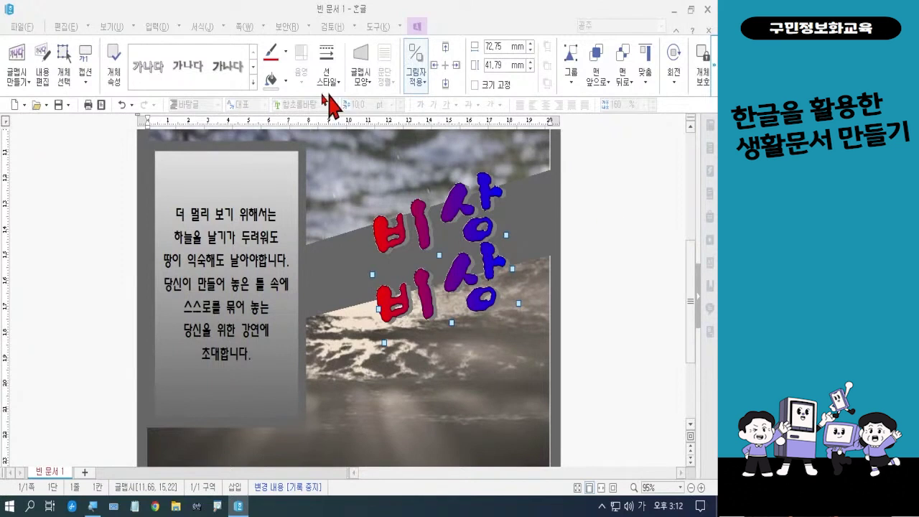
{"action": "double_click", "coordinate": [422, 305]}
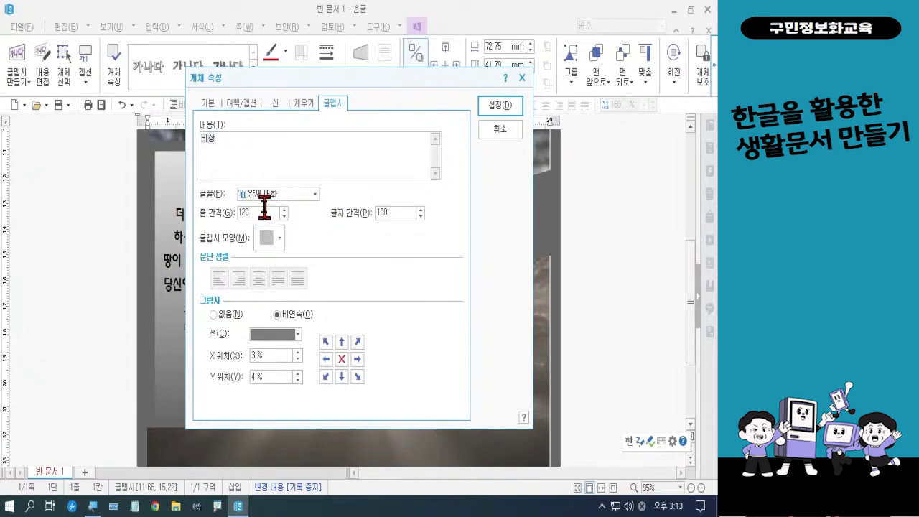
{"action": "key", "text": "BackSpace"}
{"action": "key", "text": "BackSpace"}
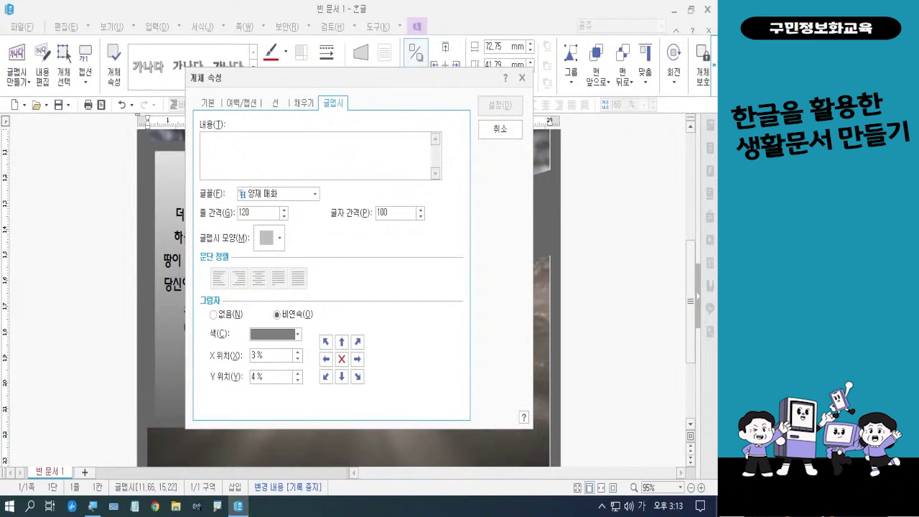
{"action": "key", "text": "Hangul"}
{"action": "left_click", "coordinate": [257, 156]}
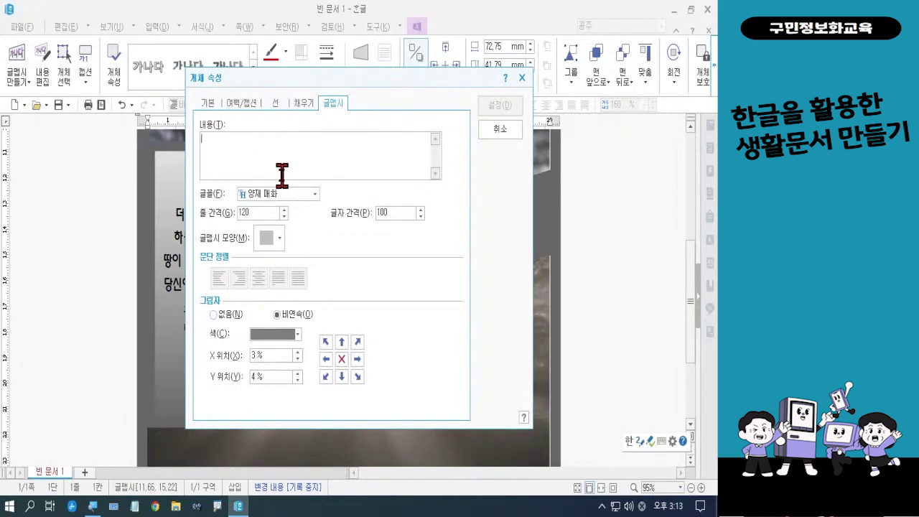
{"action": "key", "text": "Hangul"}
{"action": "type", "text": "Dream of"}
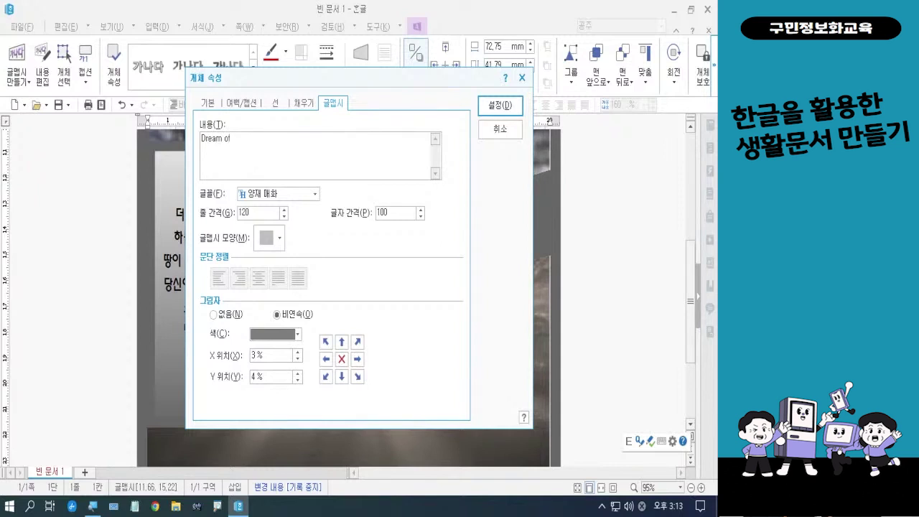
{"action": "type", "text": " Flight!!"}
Choose 일출 as the gradient type for the "Dream of Flight!!" word art's fill
{"action": "left_click", "coordinate": [304, 104]}
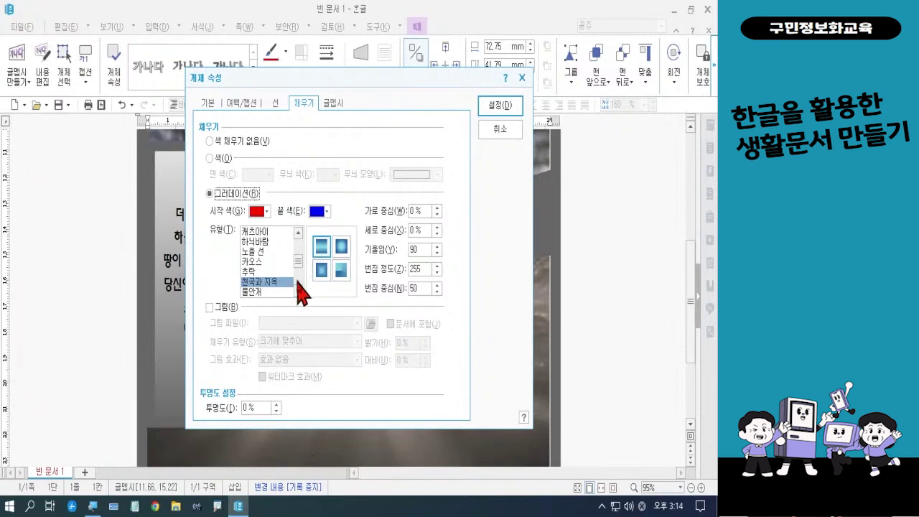
{"action": "left_click", "coordinate": [269, 291]}
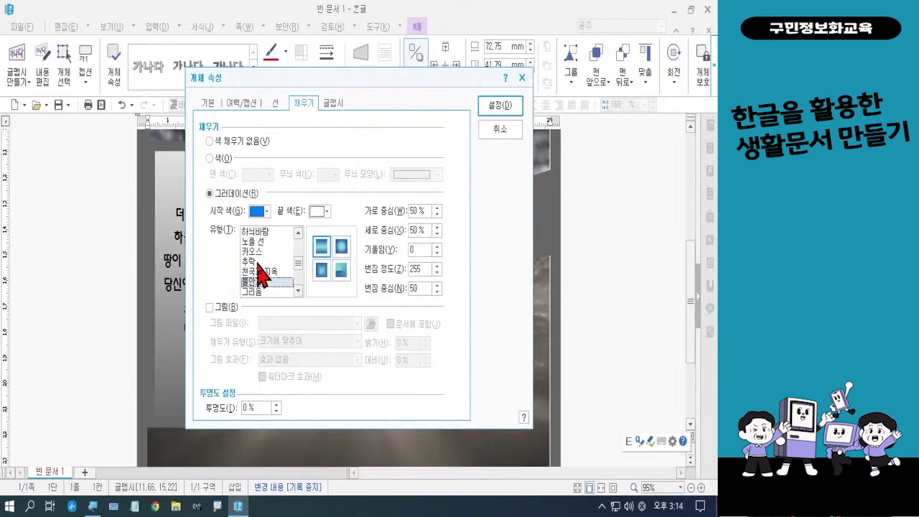
{"action": "left_click", "coordinate": [257, 263]}
{"action": "left_click", "coordinate": [257, 251]}
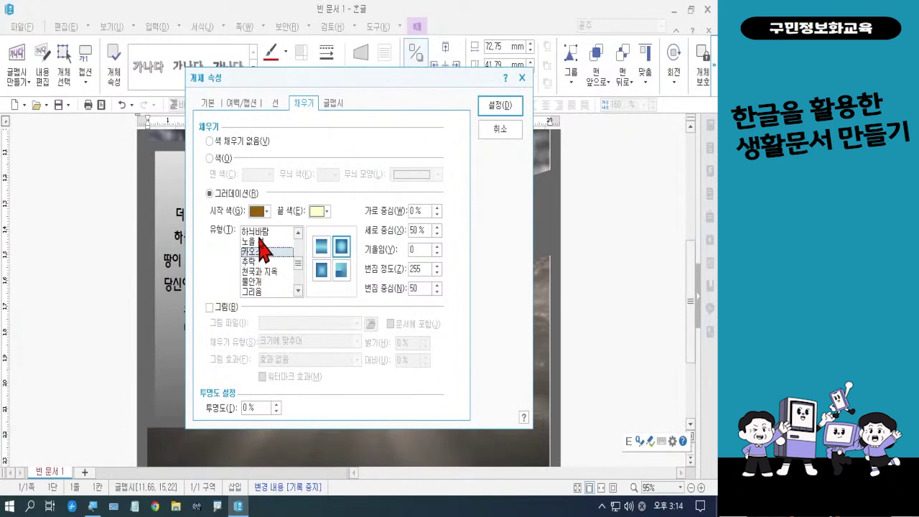
{"action": "left_click", "coordinate": [298, 291]}
{"action": "left_click", "coordinate": [298, 291]}
{"action": "left_click", "coordinate": [259, 272]}
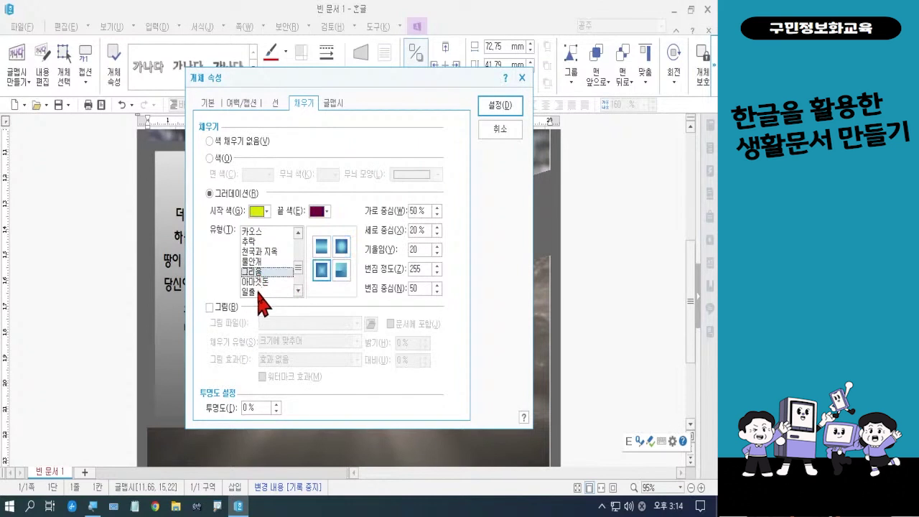
{"action": "left_click", "coordinate": [256, 293]}
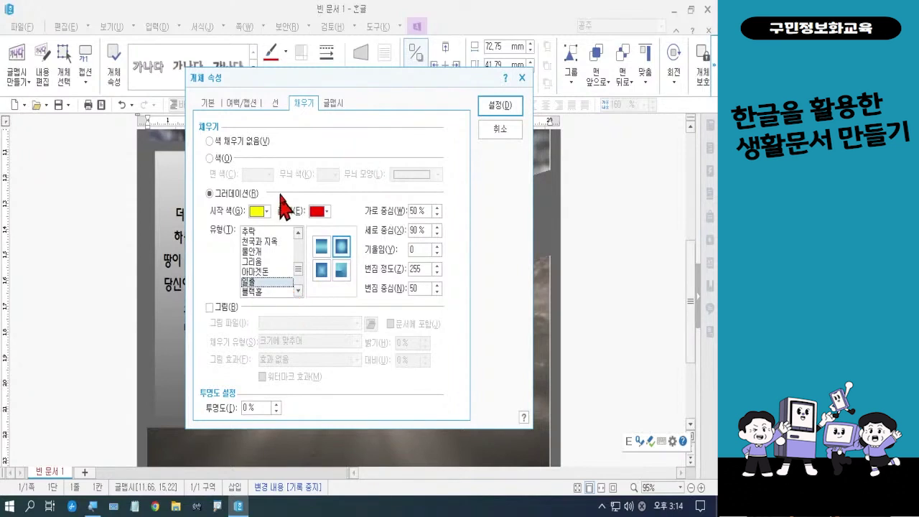
Change the "Dream of Flight!!" word art's shape to 휘어 내려가기
{"action": "left_click", "coordinate": [333, 107]}
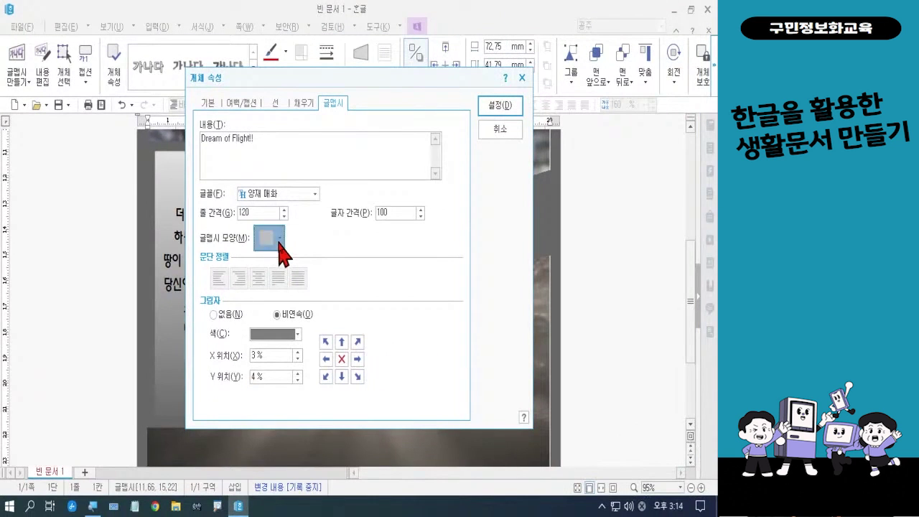
{"action": "left_click", "coordinate": [278, 243]}
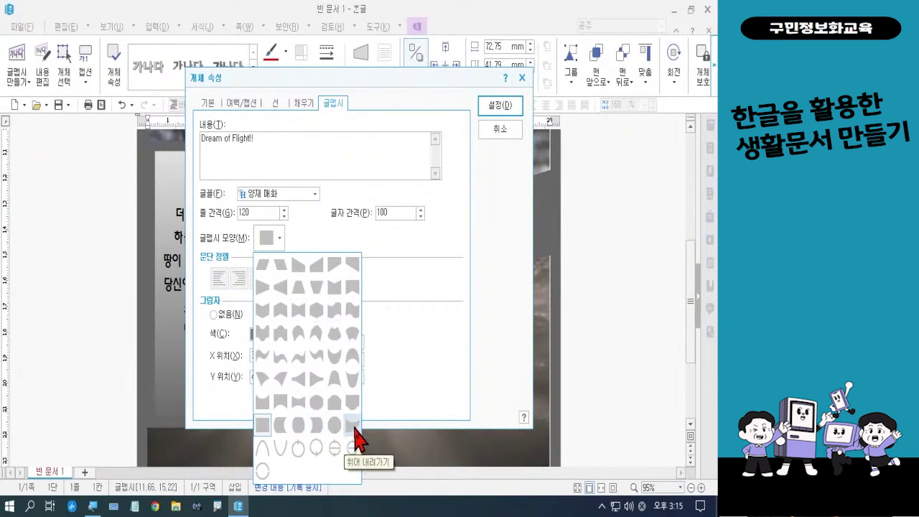
{"action": "key", "text": "Escape"}
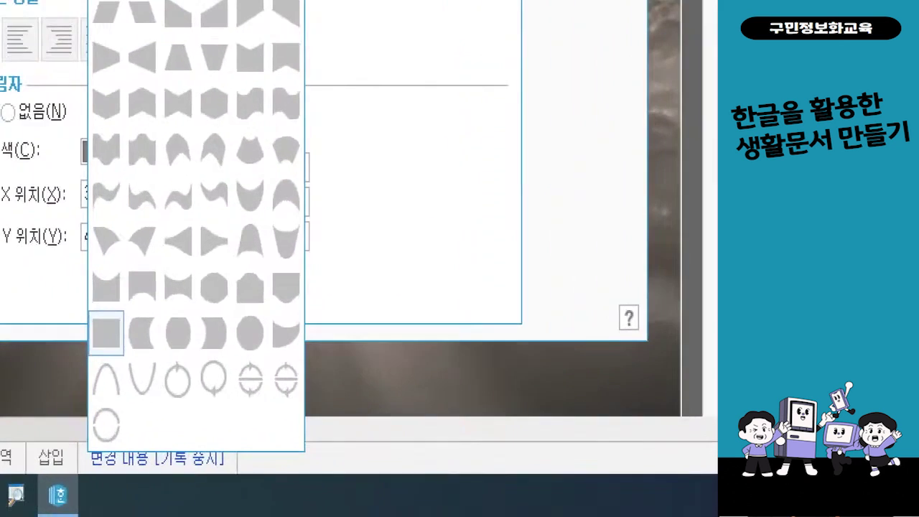
{"action": "mouse_move", "coordinate": [245, 316]}
{"action": "left_mouse_down"}
{"action": "mouse_move", "coordinate": [323, 331]}
{"action": "mouse_move", "coordinate": [316, 355]}
{"action": "left_mouse_up"}
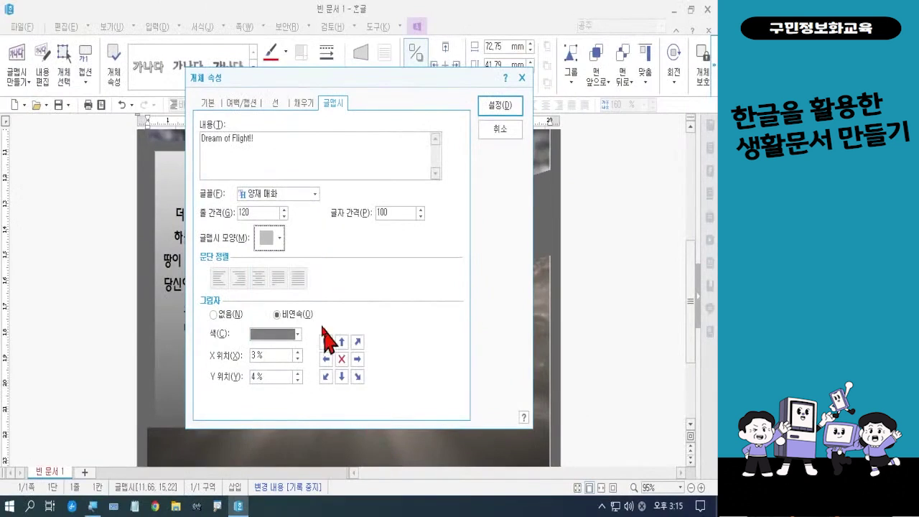
{"action": "left_click", "coordinate": [274, 243]}
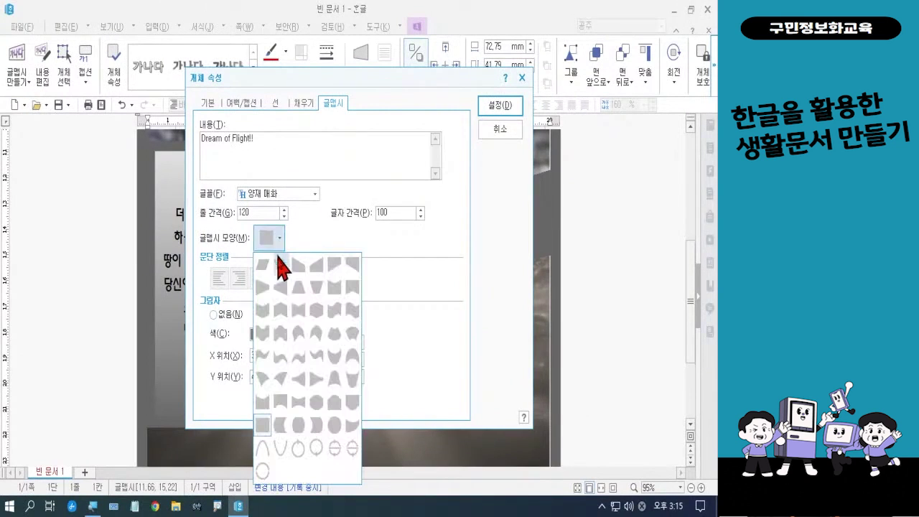
{"action": "left_click", "coordinate": [352, 425]}
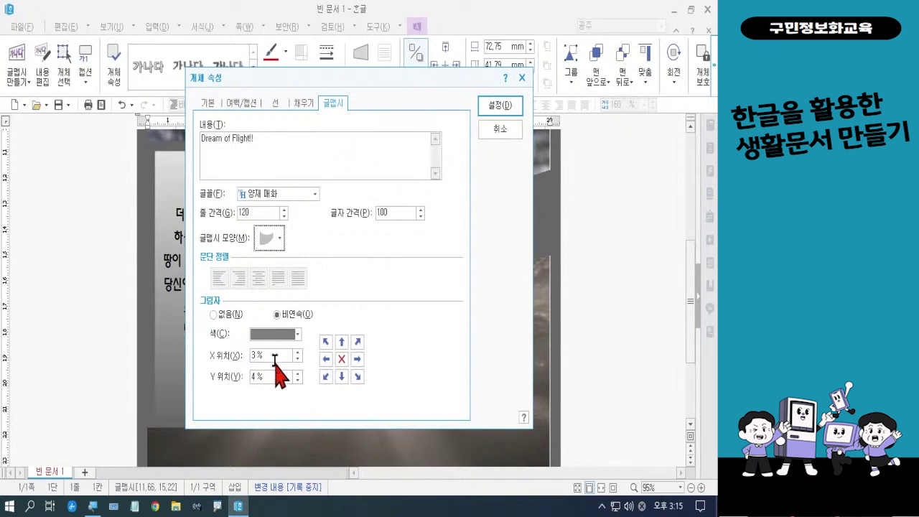
Set the word art's shadow offsets to X 1% and Y 1%, and apply the properties
{"action": "left_click", "coordinate": [256, 355]}
{"action": "type", "text": "1"}
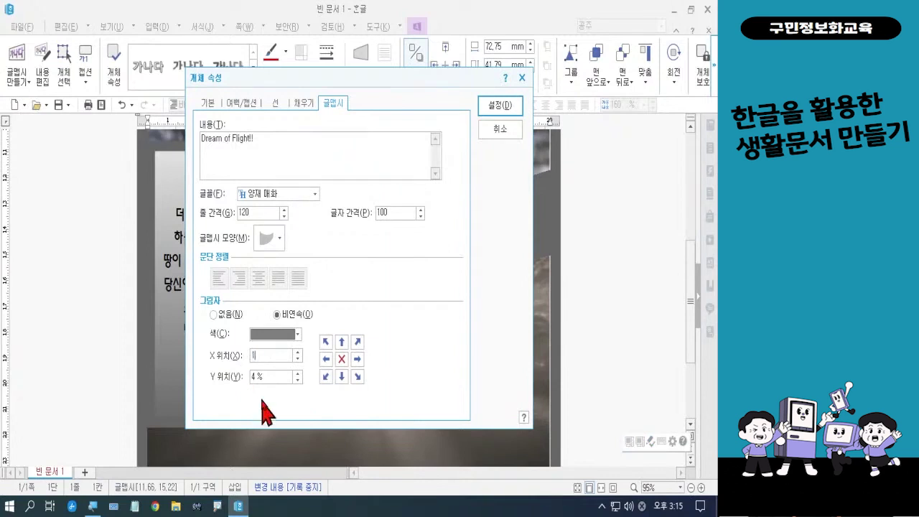
{"action": "left_click", "coordinate": [266, 377]}
{"action": "type", "text": "1"}
{"action": "left_click", "coordinate": [501, 105]}
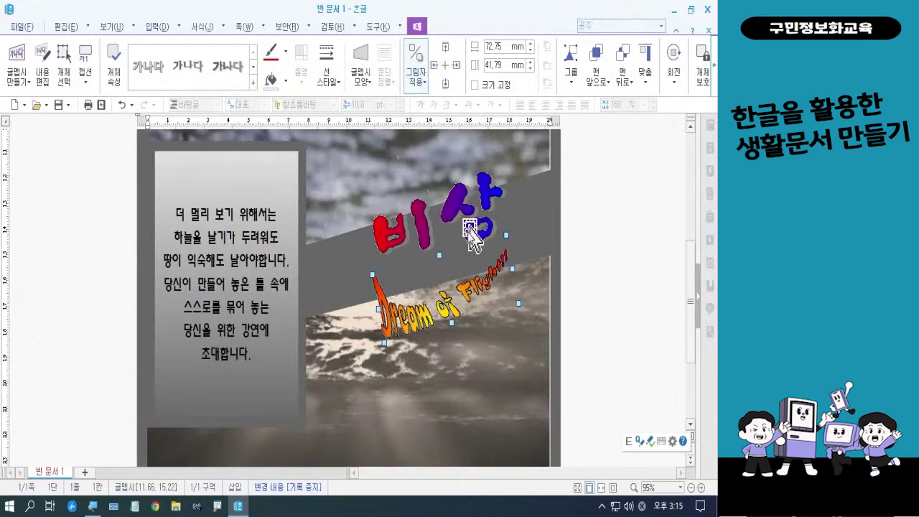
Move the "Dream of Flight!!" word art up closer to "비상" and stretch it on both sides to about 98 mm wide
{"action": "left_click_drag", "start_coordinate": [453, 318], "coordinate": [463, 297]}
{"action": "left_click_drag", "start_coordinate": [512, 252], "coordinate": [533, 248]}
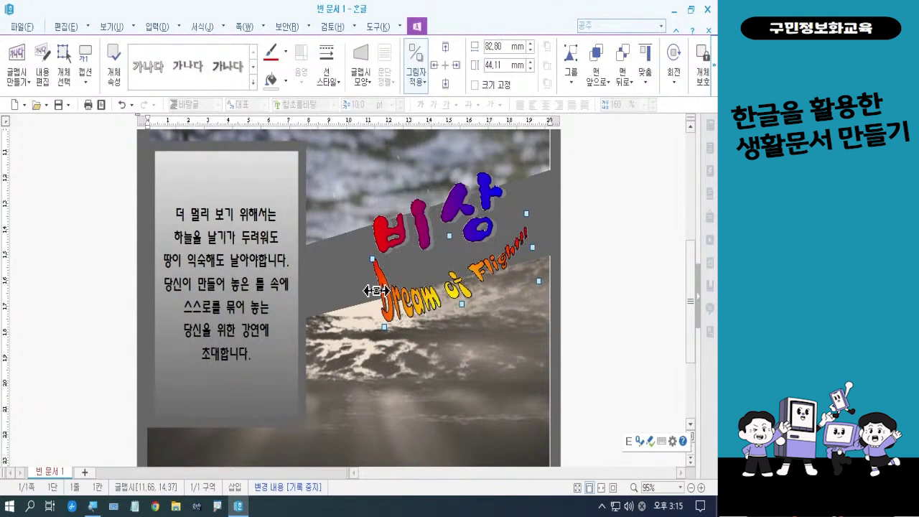
{"action": "left_click_drag", "start_coordinate": [376, 291], "coordinate": [345, 294]}
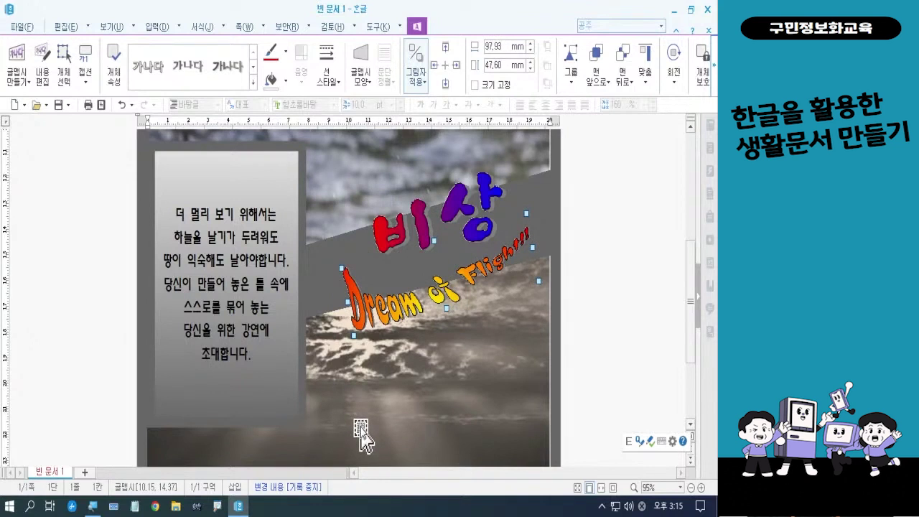
{"action": "left_click", "coordinate": [616, 369]}
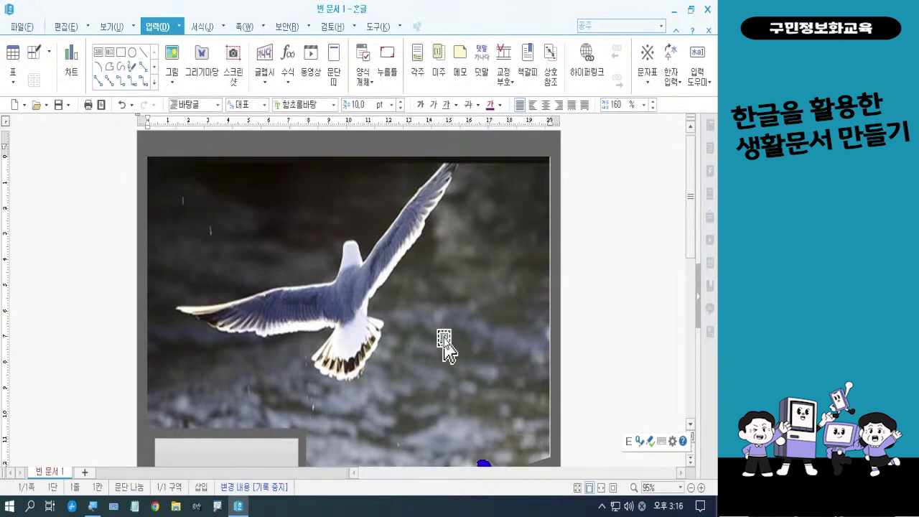
Widen the seagull picture polygon slightly at its right edge to about 201 mm
{"action": "scroll", "coordinate": [478, 318], "scroll_direction": "down", "scroll_amount": 5}
{"action": "scroll", "coordinate": [479, 320], "scroll_direction": "down", "scroll_amount": 6}
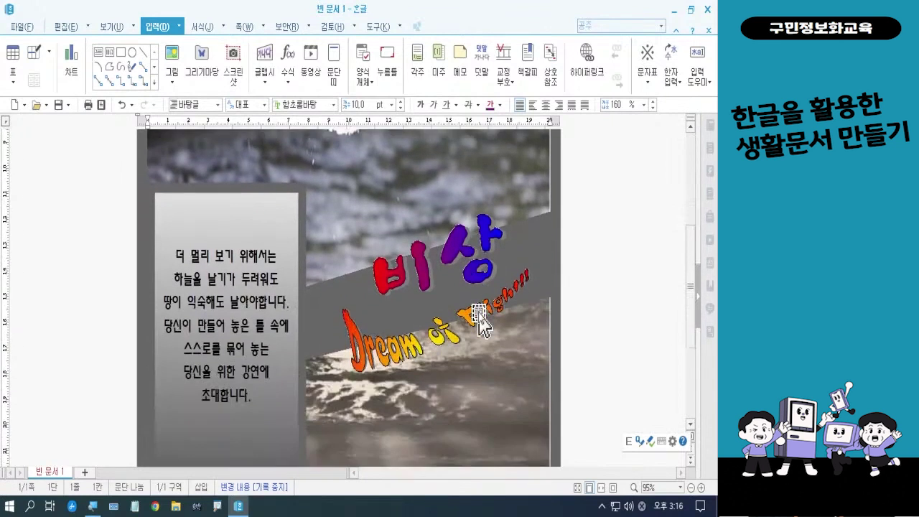
{"action": "scroll", "coordinate": [478, 321], "scroll_direction": "up", "scroll_amount": 6}
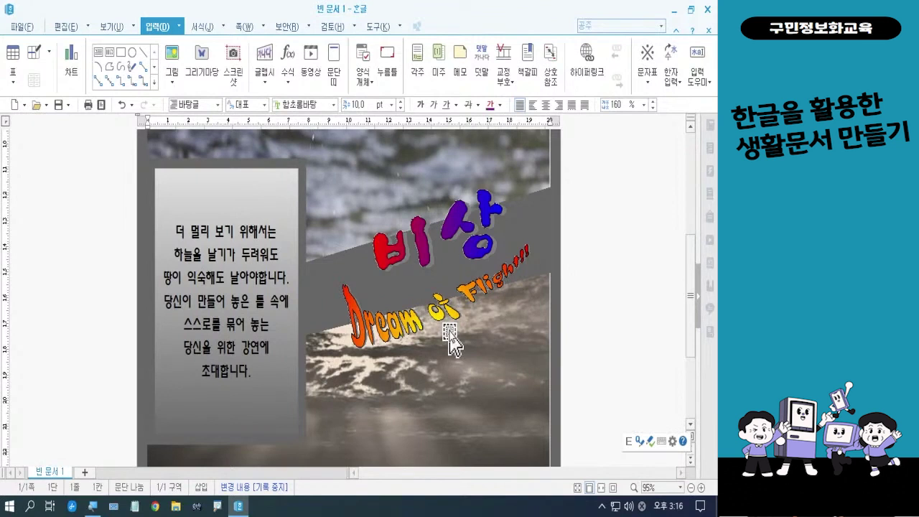
{"action": "scroll", "coordinate": [450, 337], "scroll_direction": "up", "scroll_amount": 7}
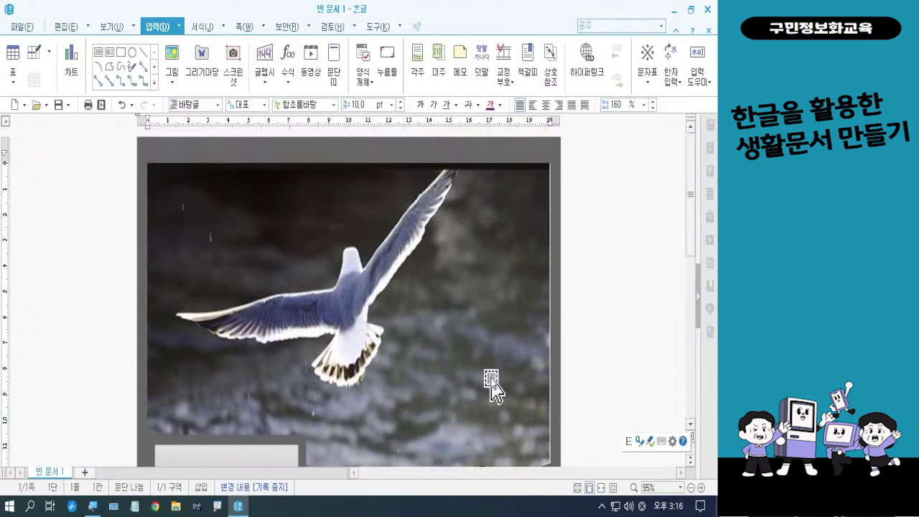
{"action": "left_click", "coordinate": [540, 363]}
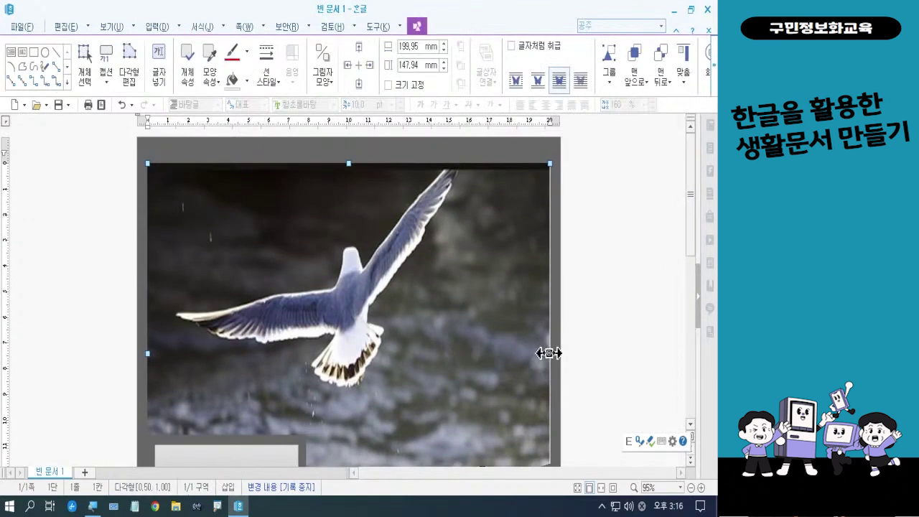
{"action": "left_click_drag", "start_coordinate": [550, 353], "coordinate": [551, 357]}
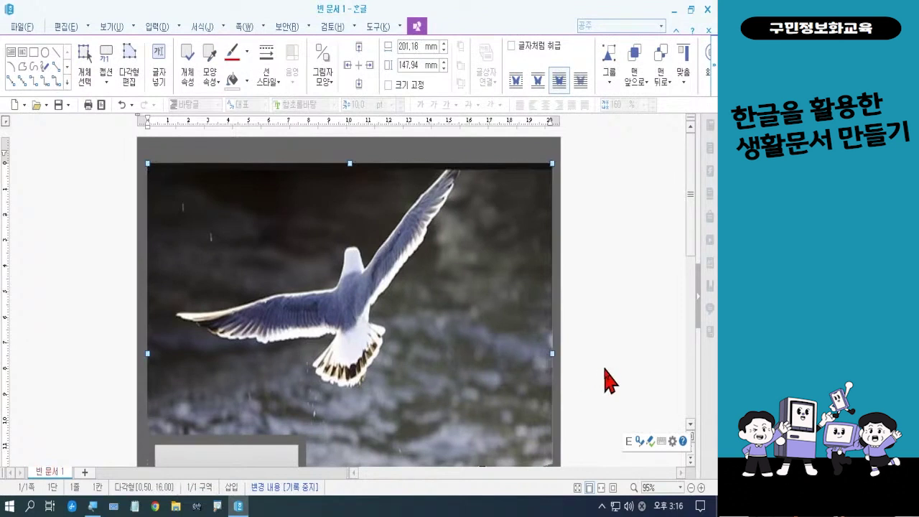
Widen the seascape picture shape slightly at its right edge to about 201 mm, and deselect it
{"action": "left_click_drag", "start_coordinate": [698, 247], "coordinate": [695, 392]}
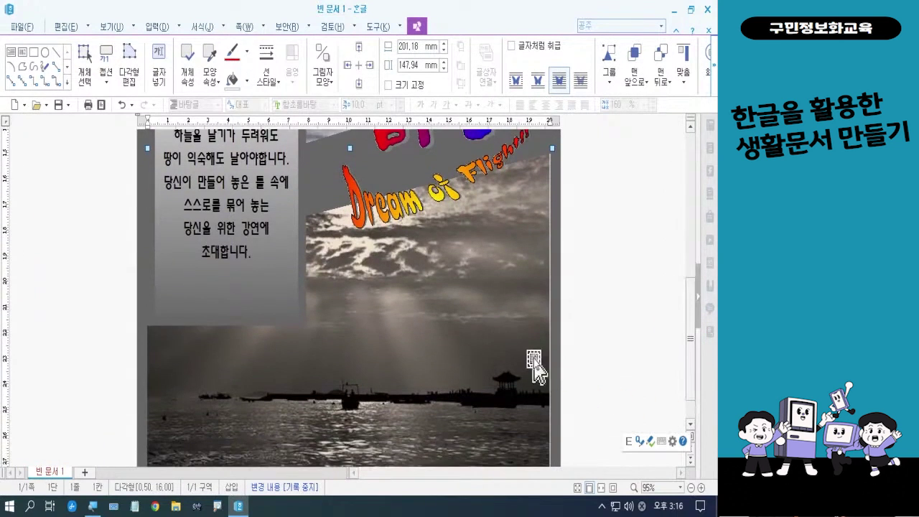
{"action": "left_click", "coordinate": [546, 337]}
{"action": "left_click_drag", "start_coordinate": [550, 314], "coordinate": [552, 313]}
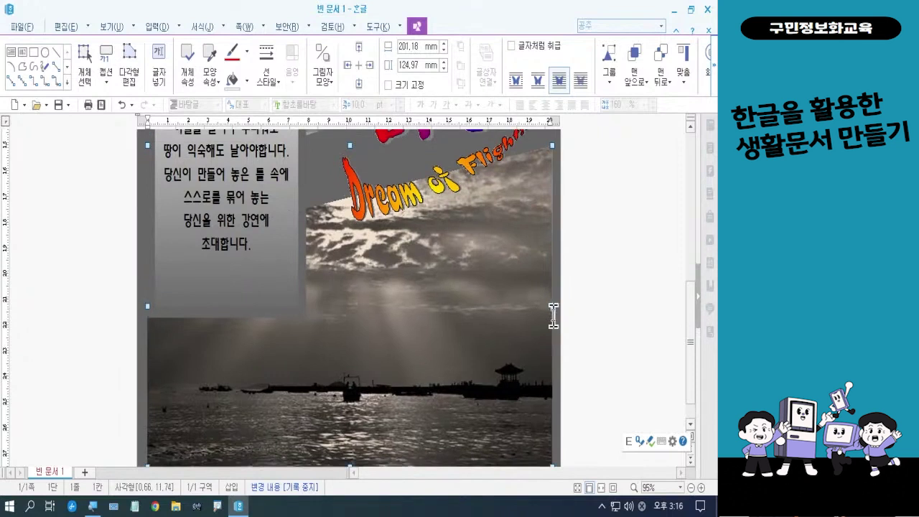
{"action": "left_click", "coordinate": [609, 348]}
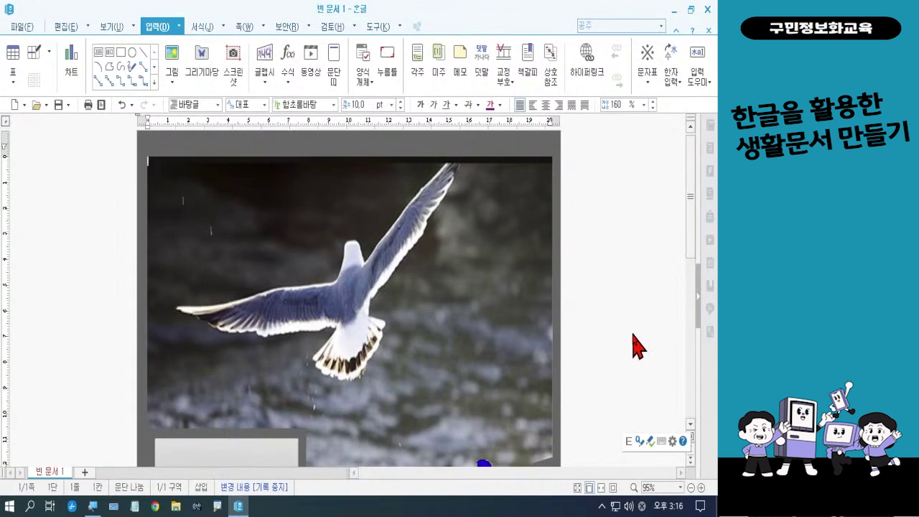
Check the whole invitation page in the print preview and return to editing
{"action": "left_click", "coordinate": [103, 105]}
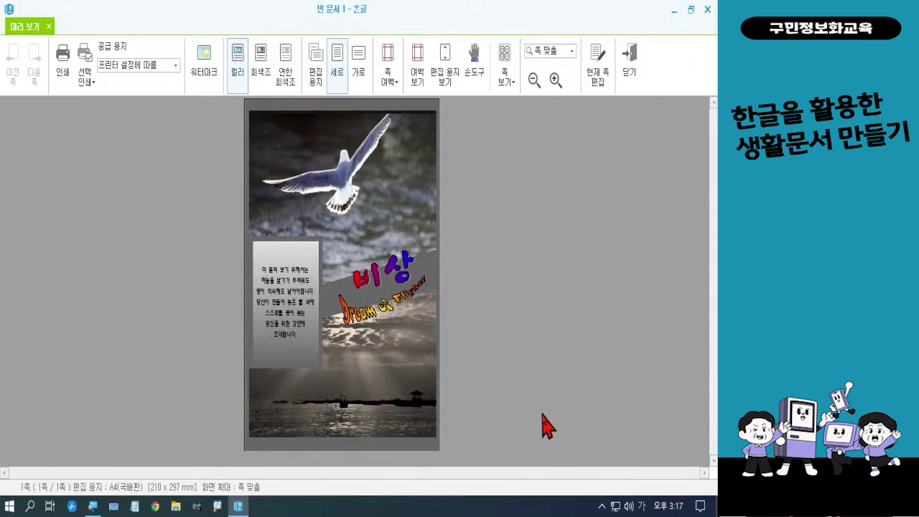
{"action": "left_click", "coordinate": [629, 72]}
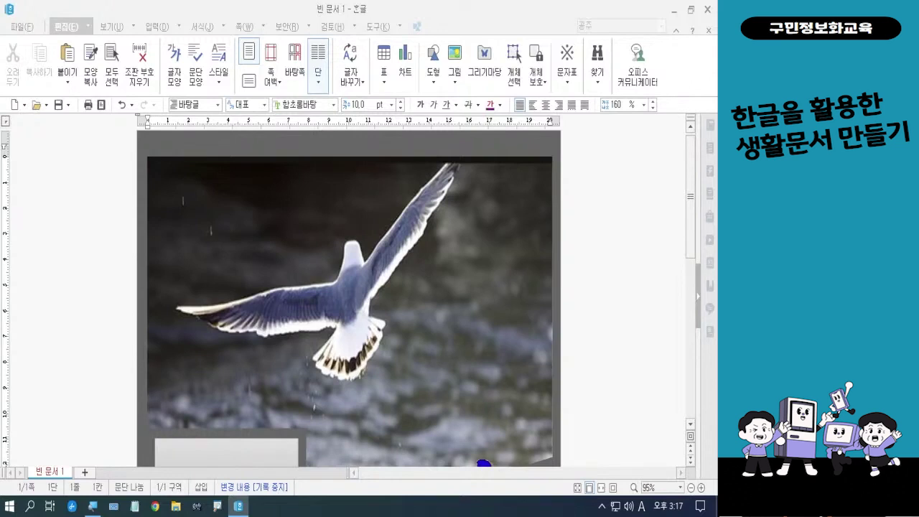
Save the invitation as a Hangul document named 강연안내문1 in the desktop folder 폼나는 문서
{"action": "key", "text": "Hangul"}
{"action": "left_click", "coordinate": [23, 29]}
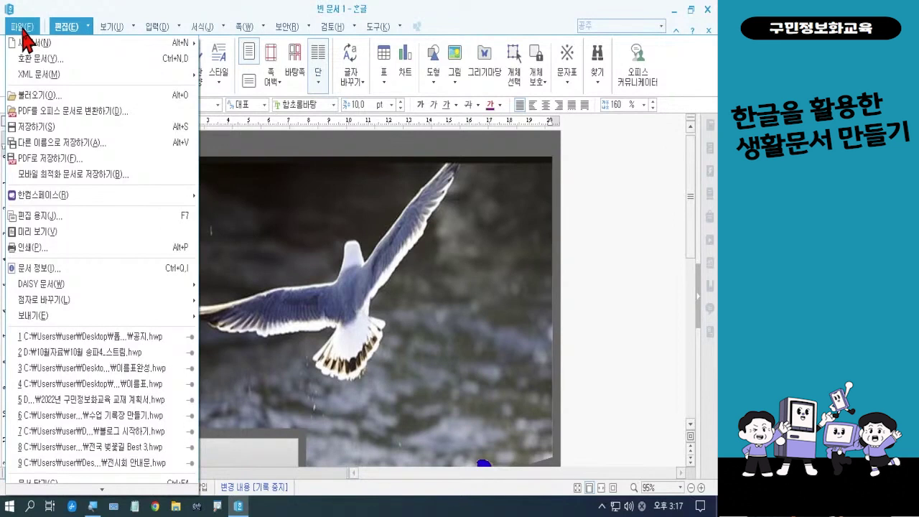
{"action": "left_click", "coordinate": [46, 127]}
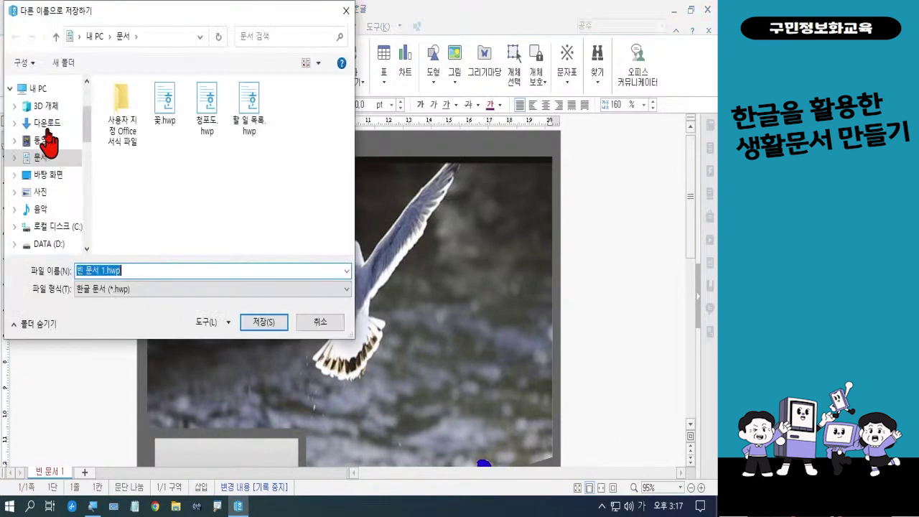
{"action": "left_click", "coordinate": [44, 178]}
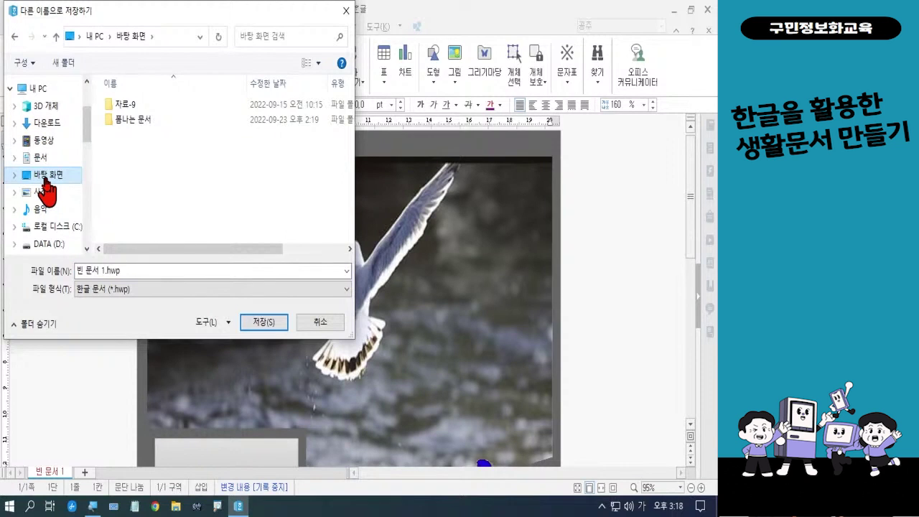
{"action": "double_click", "coordinate": [130, 124]}
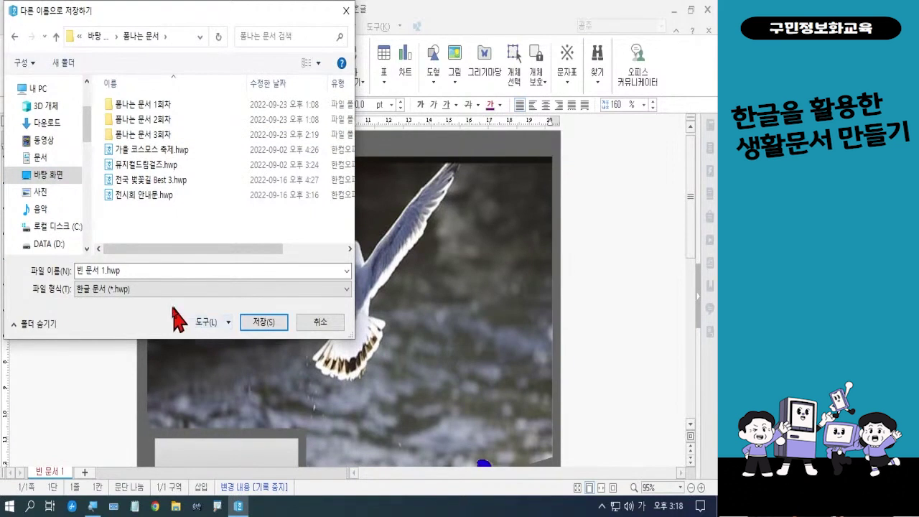
{"action": "left_click", "coordinate": [133, 270]}
{"action": "type", "text": "갈매"}
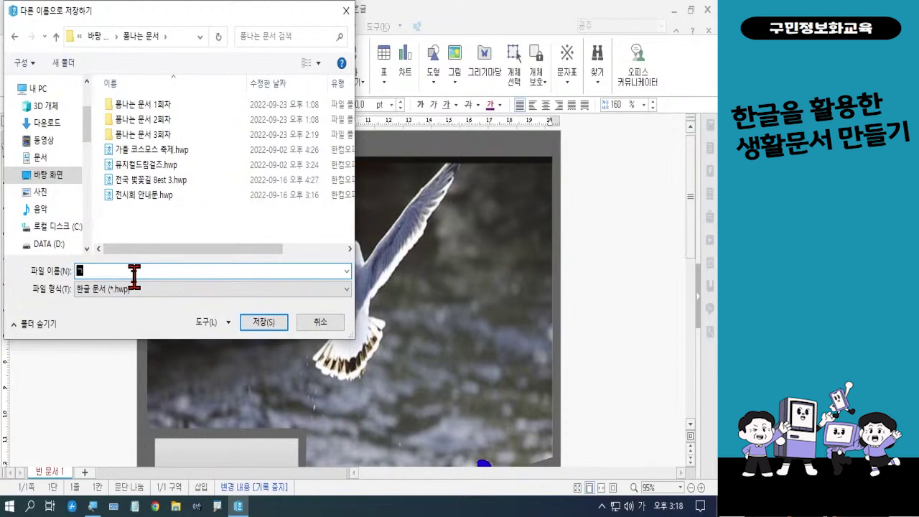
{"action": "type", "text": "안내문1"}
{"action": "left_click", "coordinate": [257, 323]}
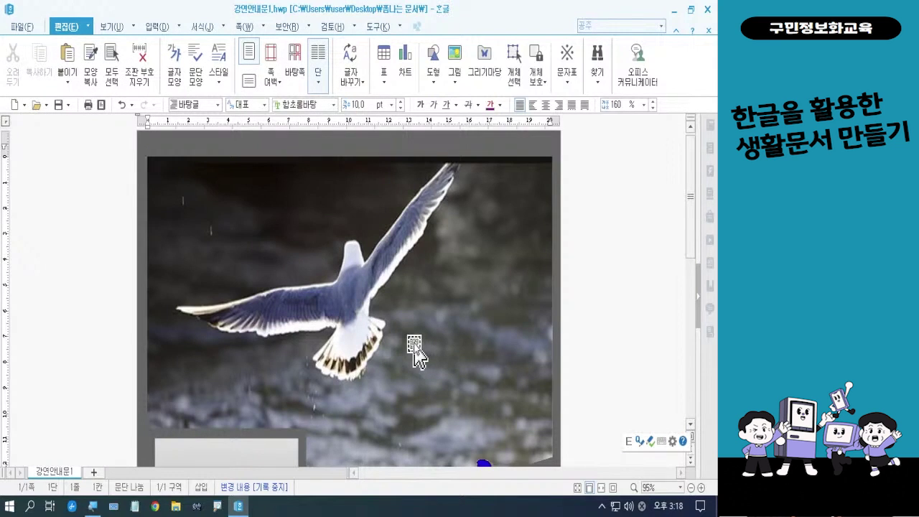
Save a JPG image copy of 강연안내문1 in the same folder and close the document
{"action": "left_click", "coordinate": [20, 30]}
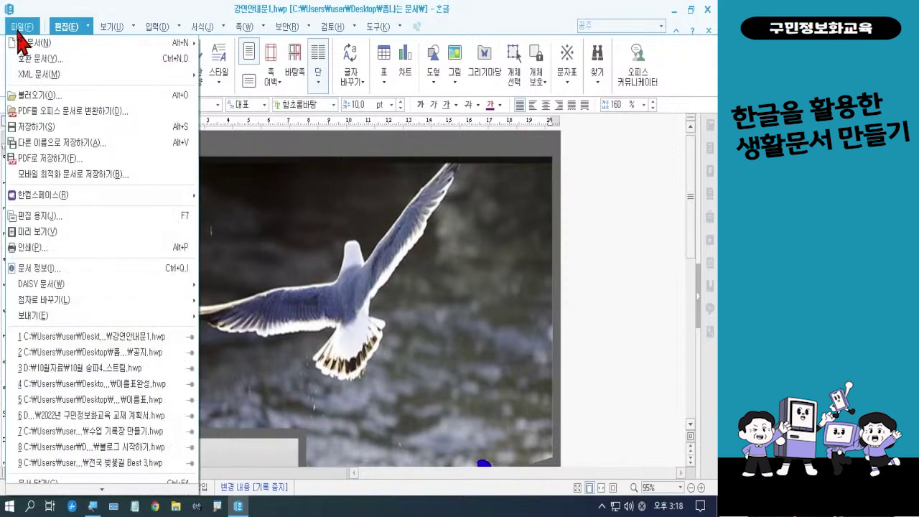
{"action": "left_click", "coordinate": [51, 143]}
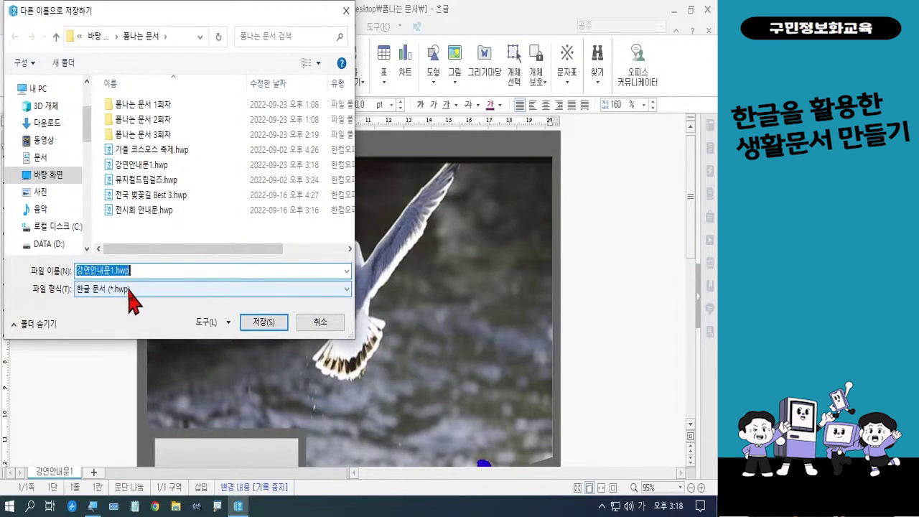
{"action": "left_click", "coordinate": [129, 290]}
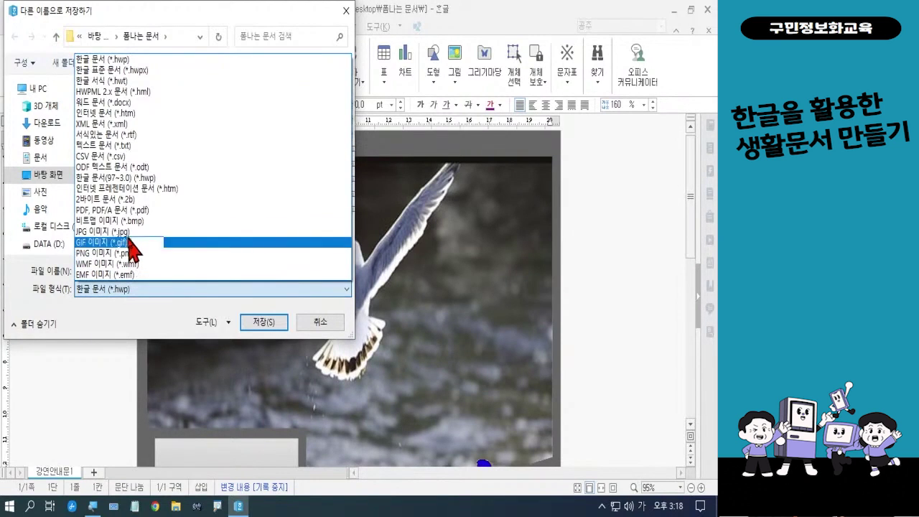
{"action": "left_click", "coordinate": [129, 232]}
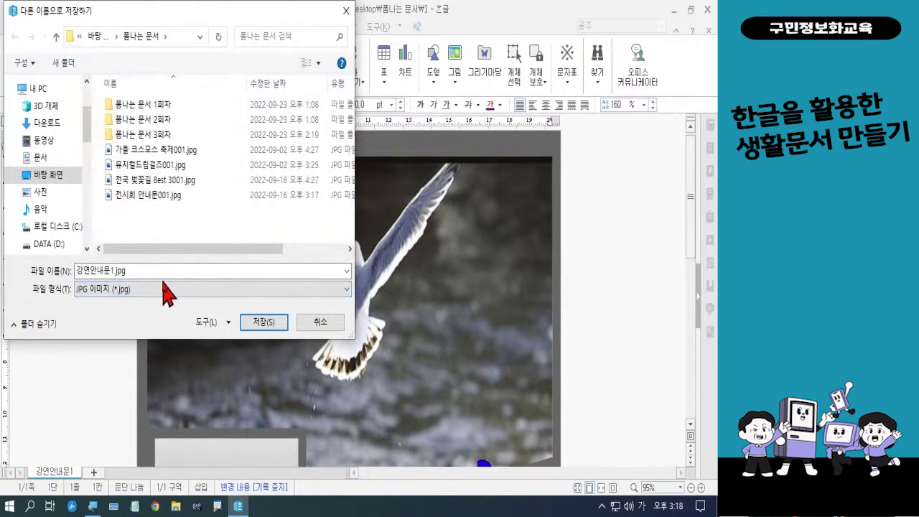
{"action": "left_click", "coordinate": [260, 323]}
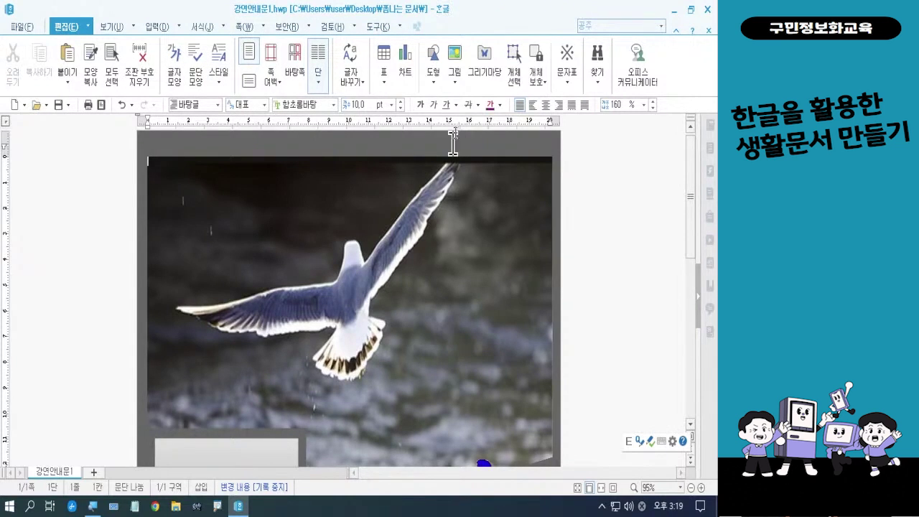
{"action": "left_click", "coordinate": [707, 10]}
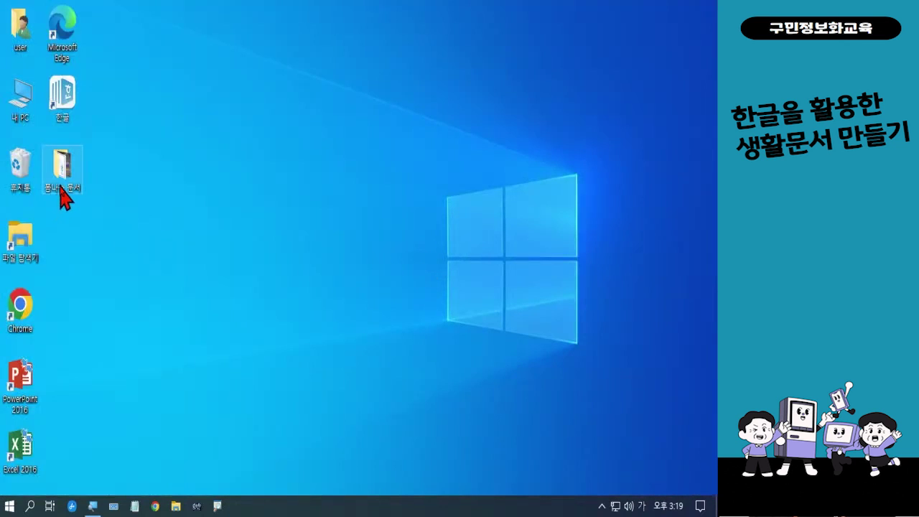
View the exported image 강연안내문1001.jpg in the desktop folder 폼나는 문서, and close the image and the folder
{"action": "double_click", "coordinate": [64, 188]}
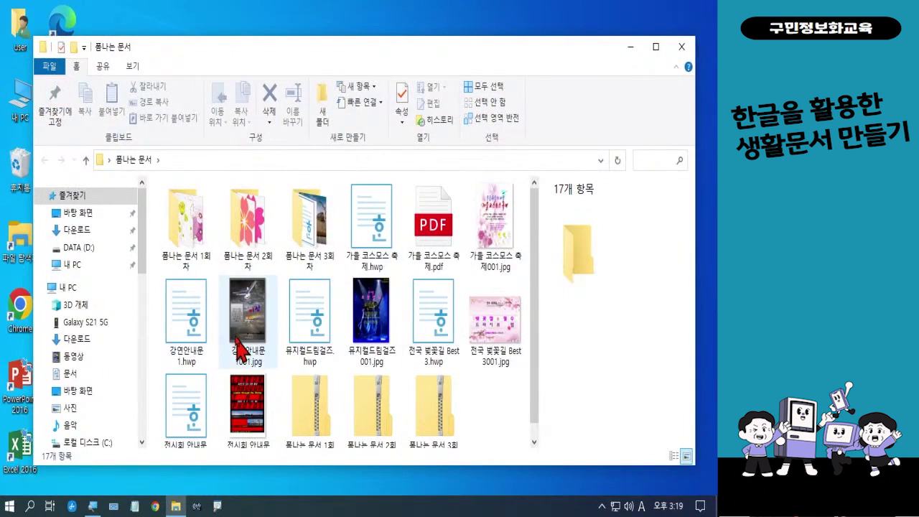
{"action": "mouse_move", "coordinate": [255, 359]}
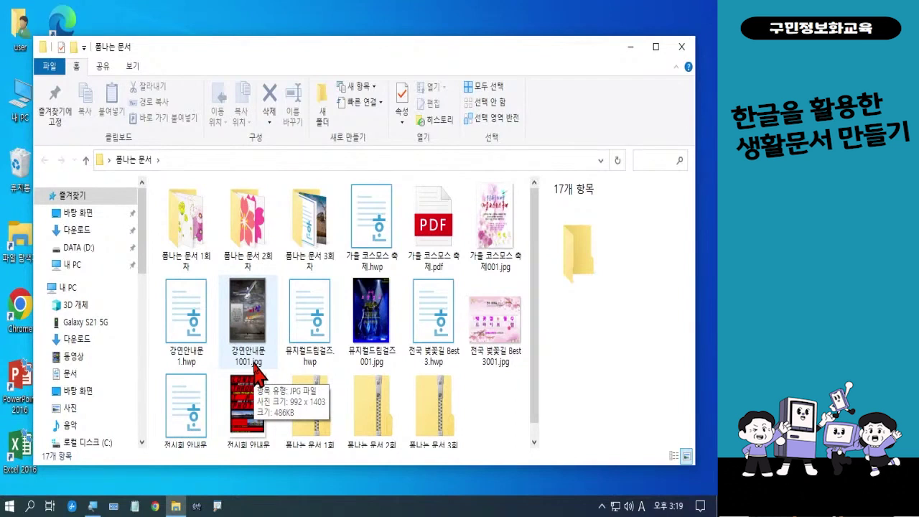
{"action": "left_click", "coordinate": [261, 346]}
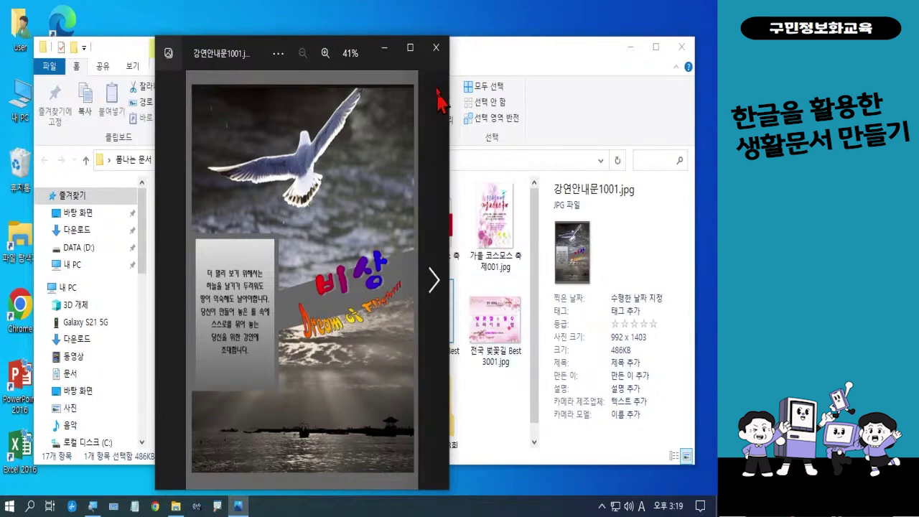
{"action": "left_click", "coordinate": [436, 49]}
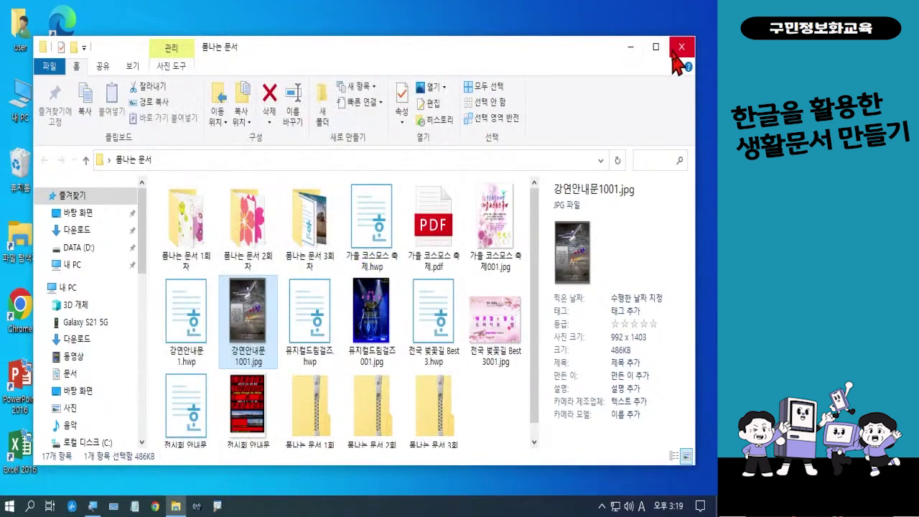
{"action": "left_click", "coordinate": [681, 47]}
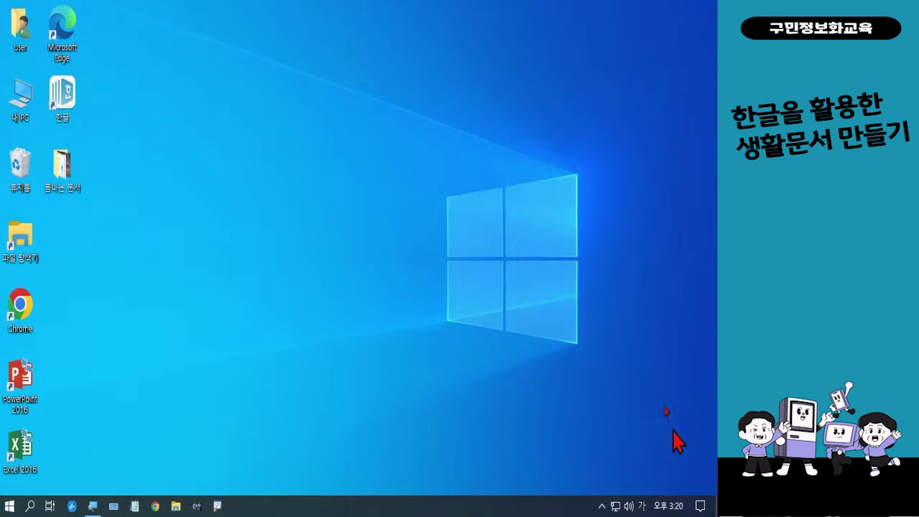
Start a new blank document in Hangul and enable a picture fill in its page background settings
{"action": "double_click", "coordinate": [74, 101]}
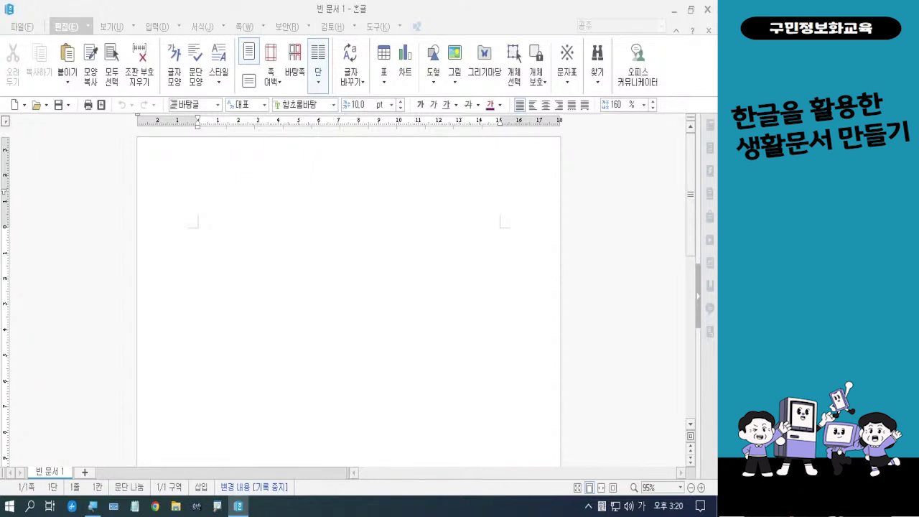
{"action": "left_click", "coordinate": [243, 27]}
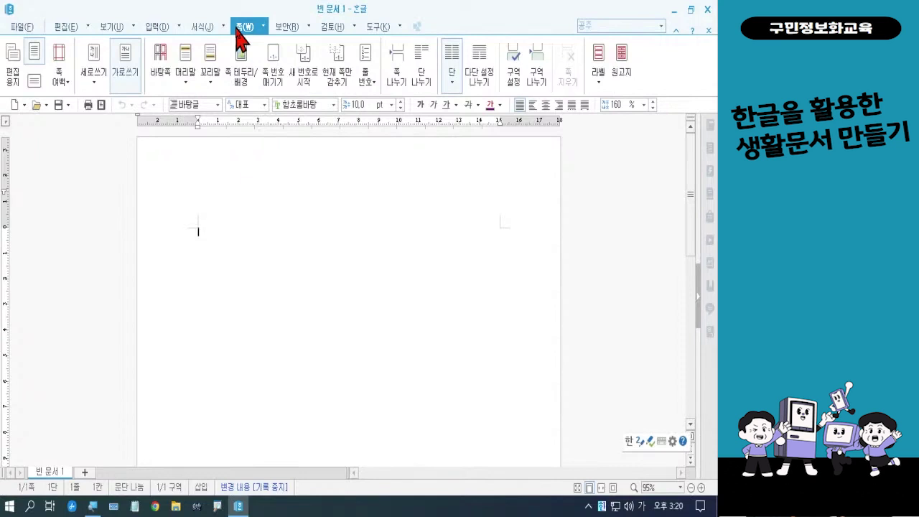
{"action": "left_click", "coordinate": [243, 85]}
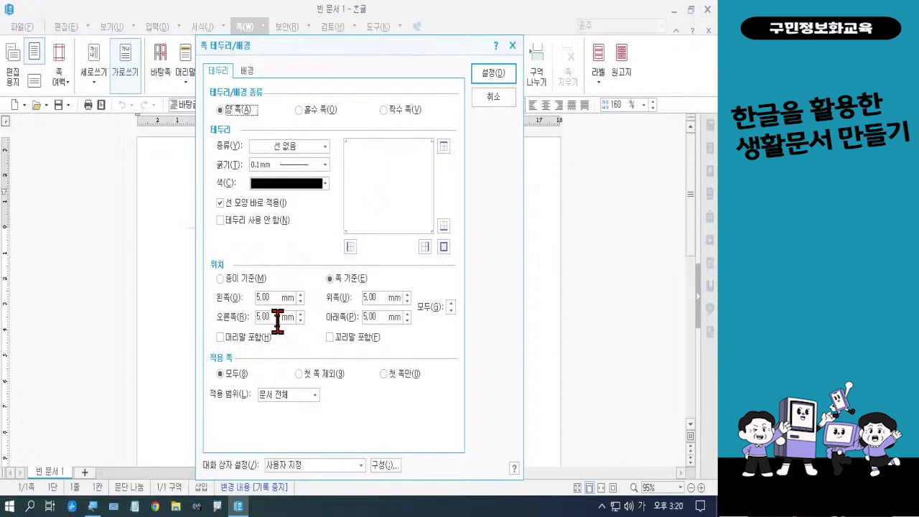
{"action": "left_click", "coordinate": [248, 72]}
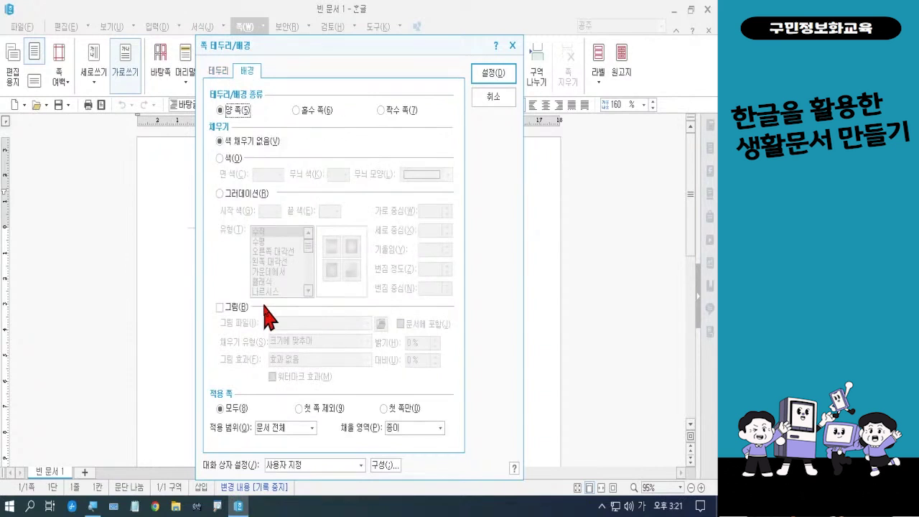
{"action": "left_click", "coordinate": [237, 307]}
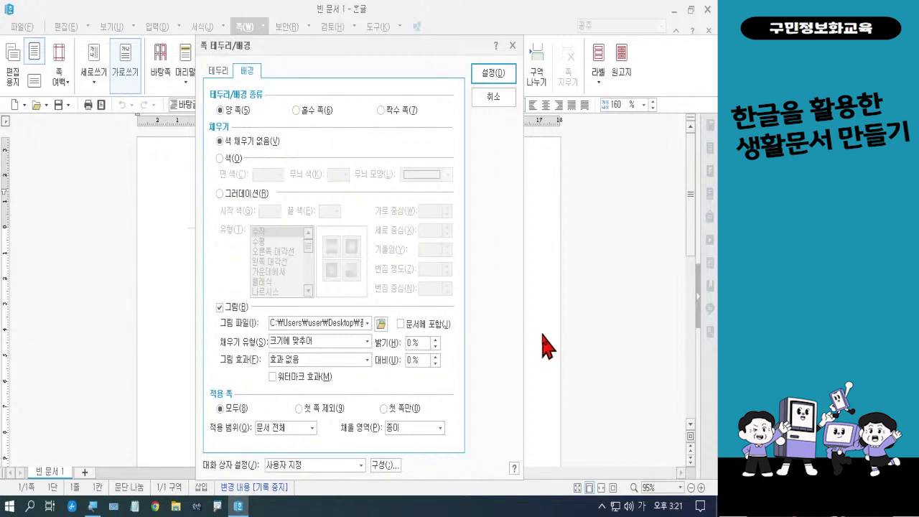
Set 봄.jpg from the desktop folder 폼나는 문서 > 폼나는 문서 3회차 as the page background and apply it
{"action": "left_click", "coordinate": [382, 323]}
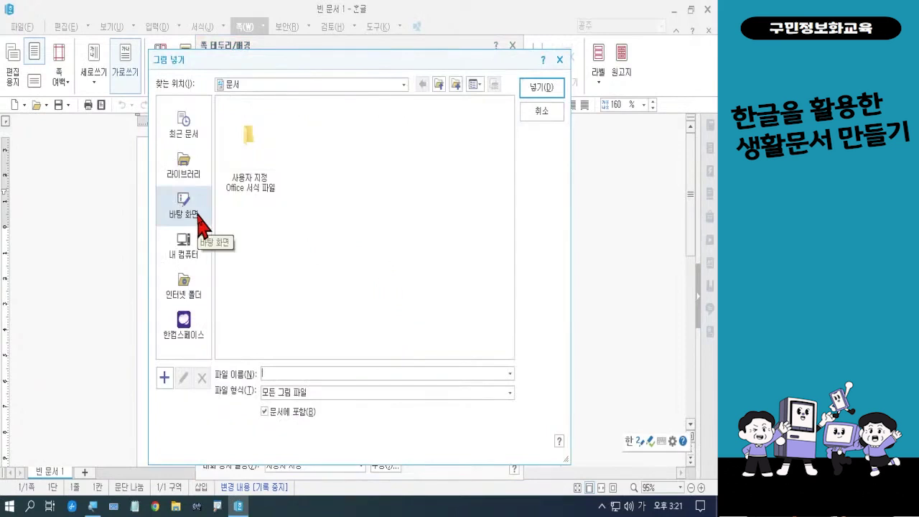
{"action": "left_click", "coordinate": [202, 224]}
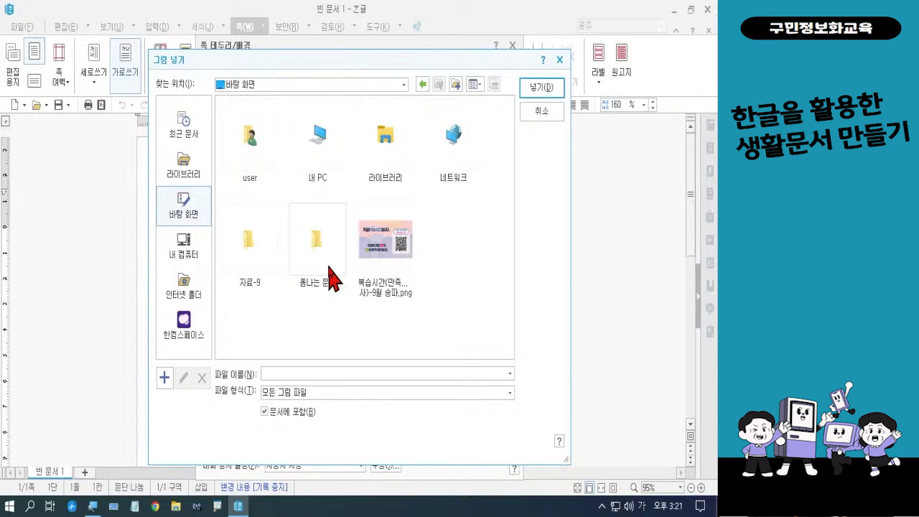
{"action": "double_click", "coordinate": [329, 277]}
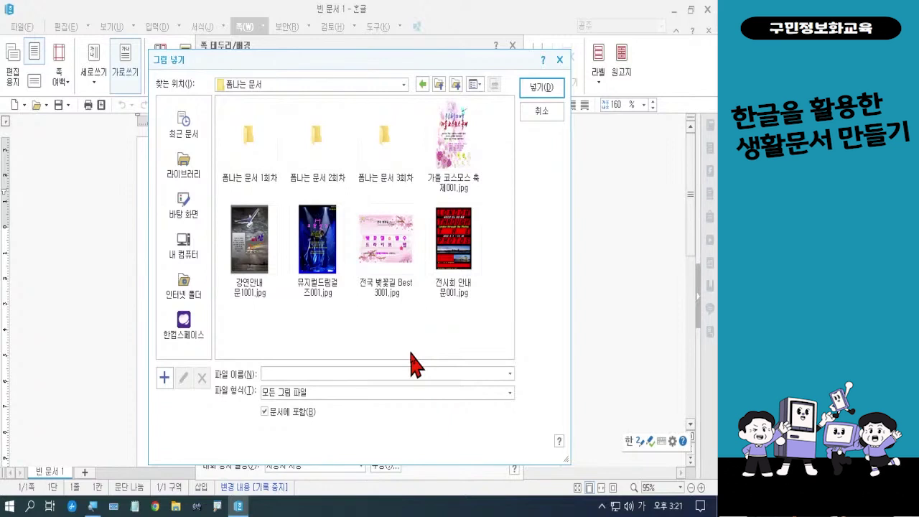
{"action": "left_click", "coordinate": [389, 168]}
{"action": "double_click", "coordinate": [389, 168]}
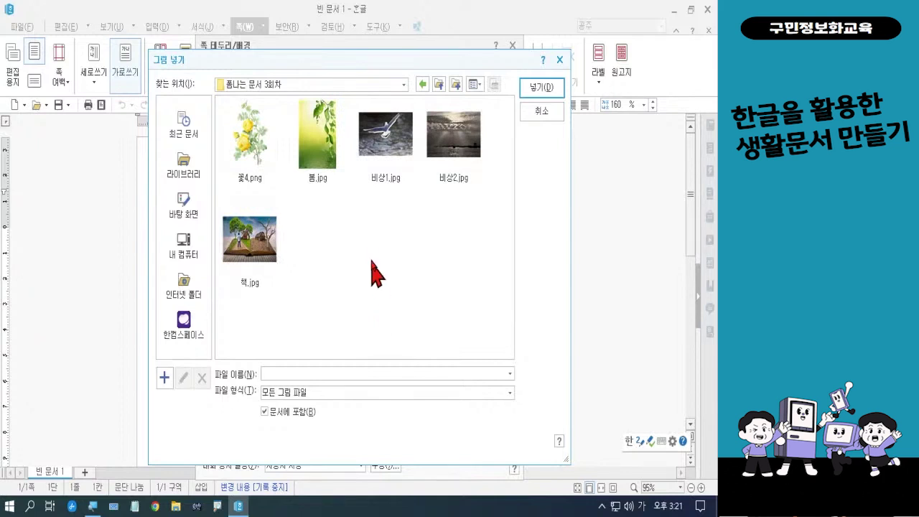
{"action": "left_click", "coordinate": [331, 156]}
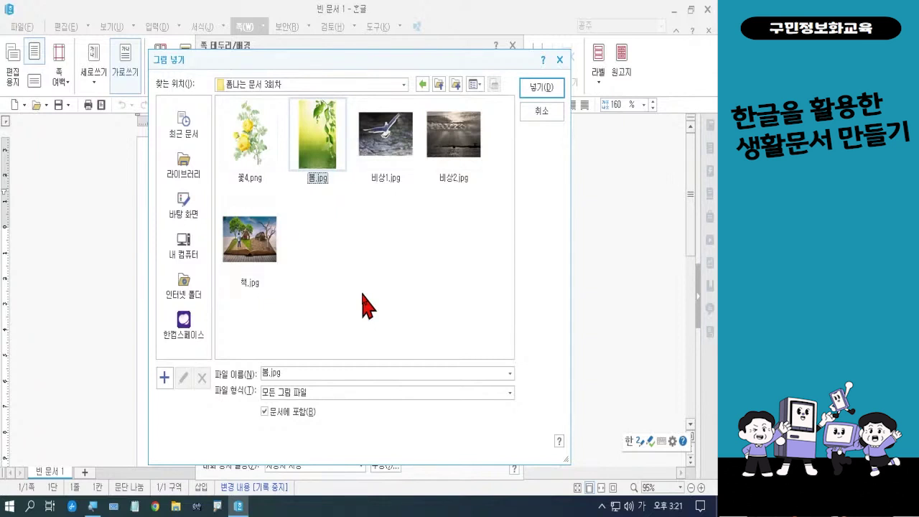
{"action": "left_click", "coordinate": [538, 92]}
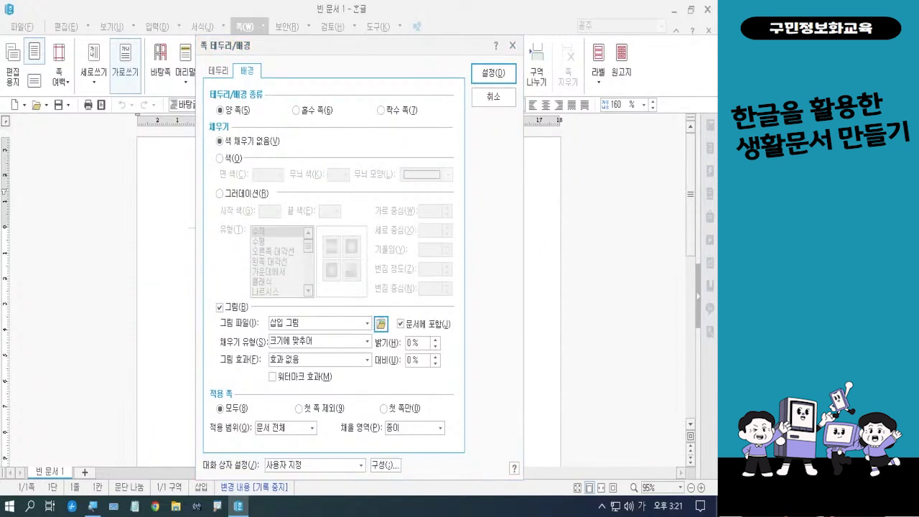
{"action": "key", "text": "Hangul"}
{"action": "left_click", "coordinate": [504, 77]}
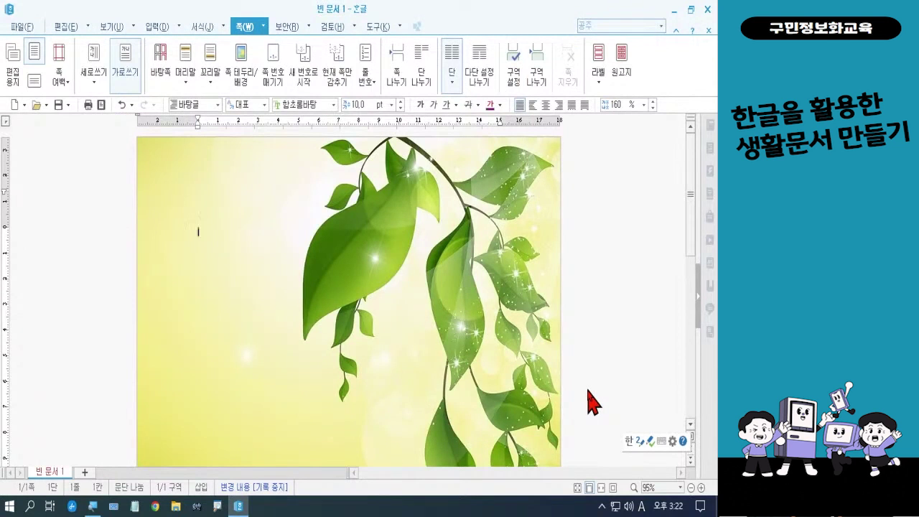
Check the leaf background picture across the whole page at 40% zoom
{"action": "left_click", "coordinate": [691, 487]}
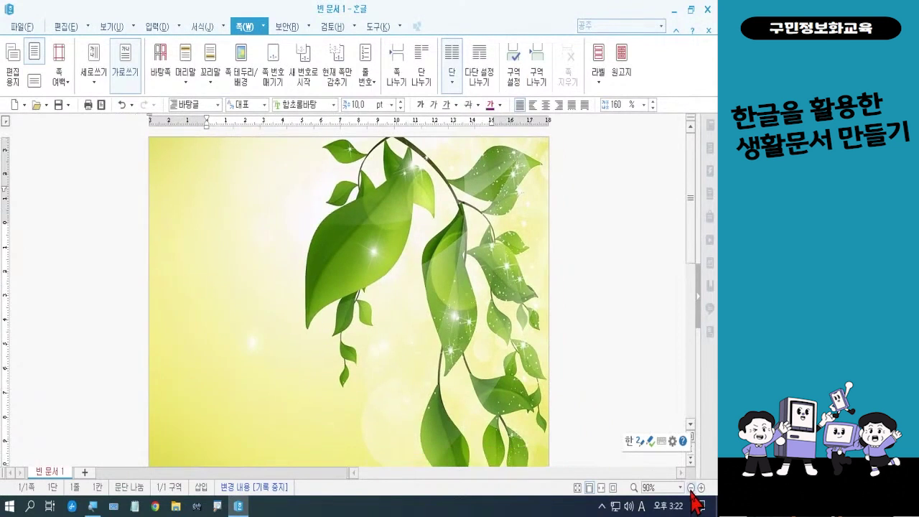
{"action": "left_click", "coordinate": [691, 487]}
{"action": "left_click", "coordinate": [691, 488]}
{"action": "left_click", "coordinate": [691, 488]}
{"action": "left_click", "coordinate": [691, 488]}
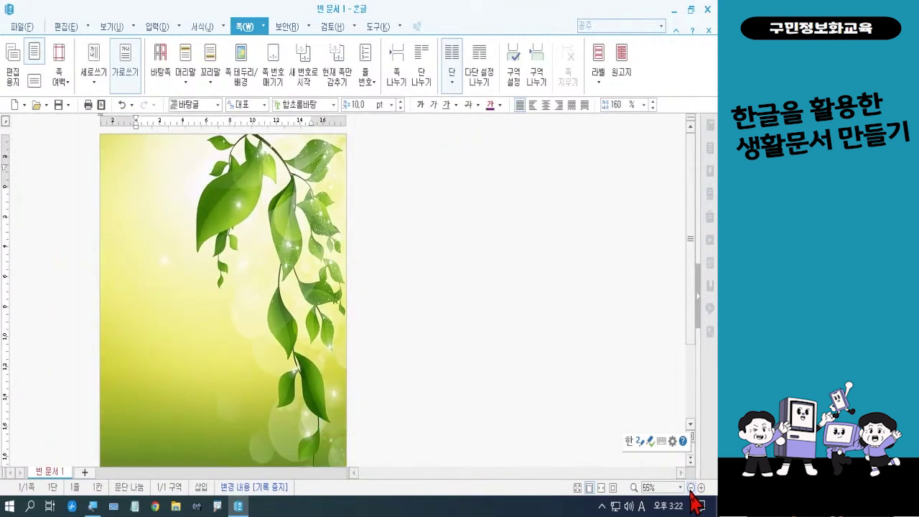
{"action": "left_click", "coordinate": [691, 488]}
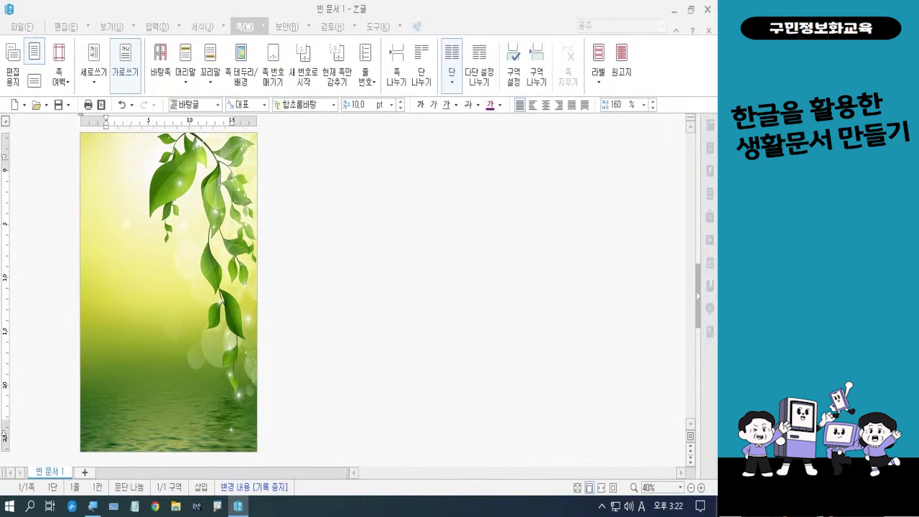
Set the brightness of the page background picture to 20% and apply it
{"action": "key", "text": "Hangul"}
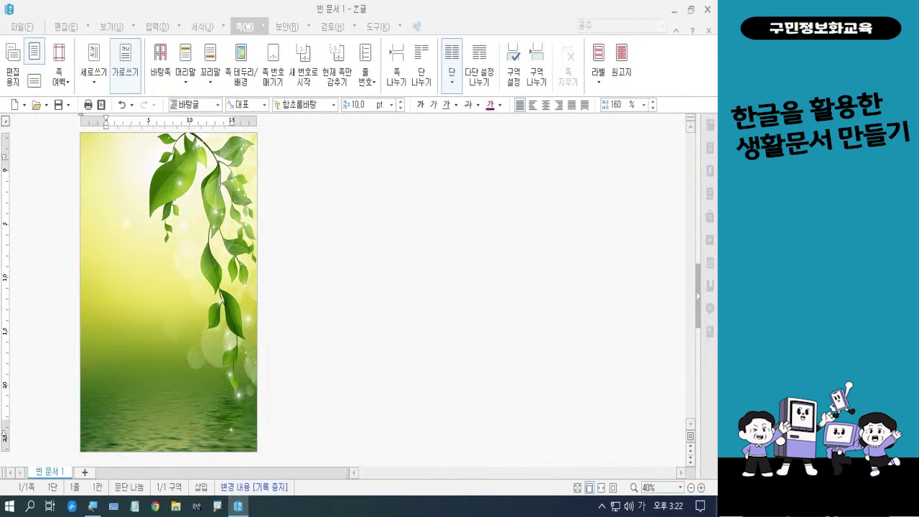
{"action": "left_click", "coordinate": [242, 86]}
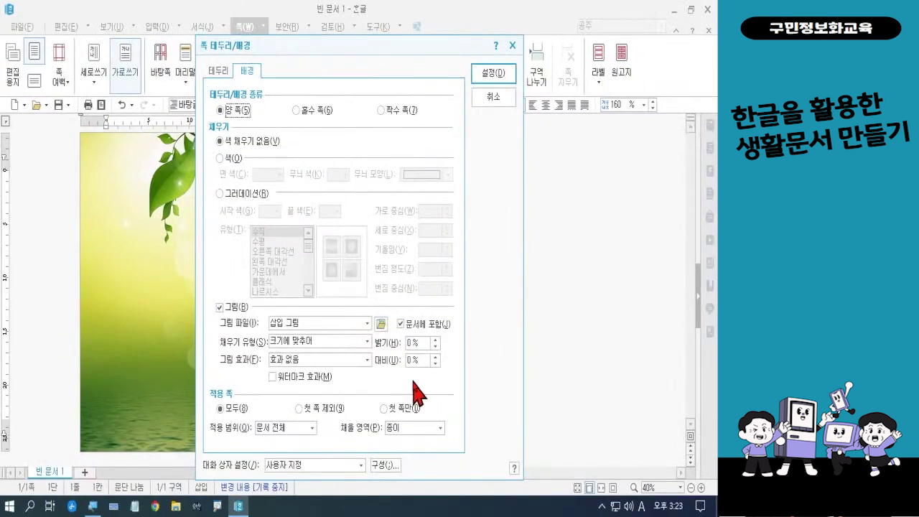
{"action": "left_click_drag", "start_coordinate": [406, 343], "coordinate": [392, 344]}
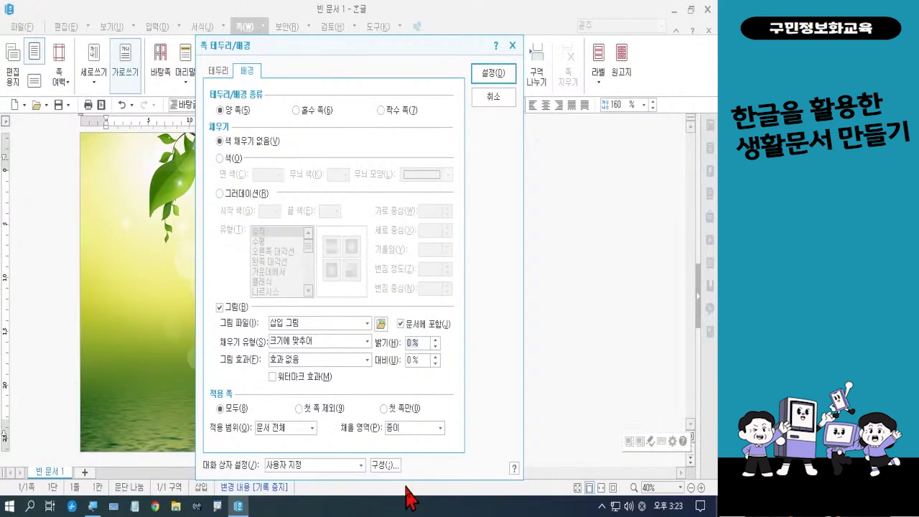
{"action": "type", "text": "20"}
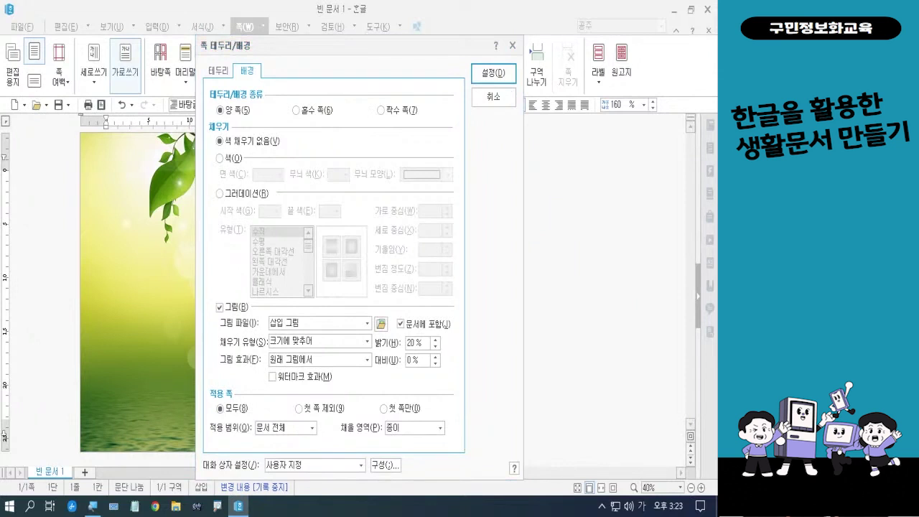
{"action": "left_click", "coordinate": [505, 77]}
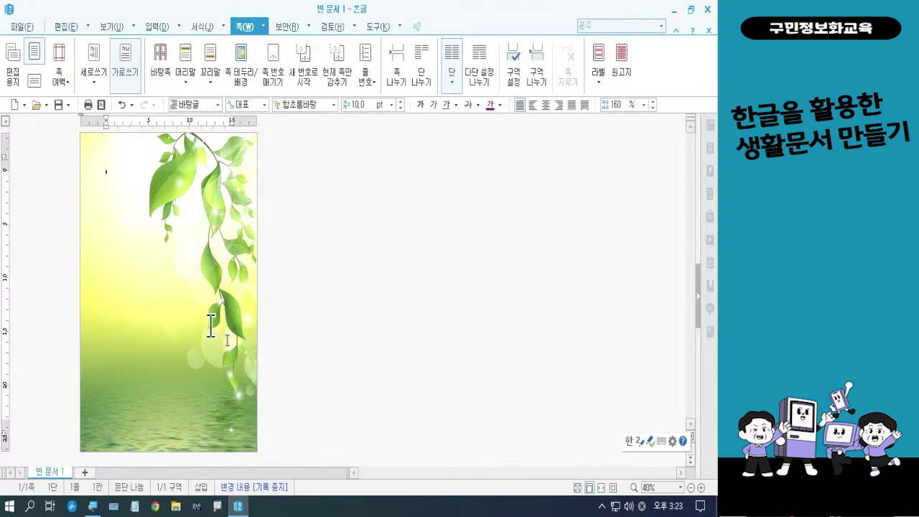
Set the font size to 25 pt for the text at the start of the page
{"action": "left_click", "coordinate": [701, 488]}
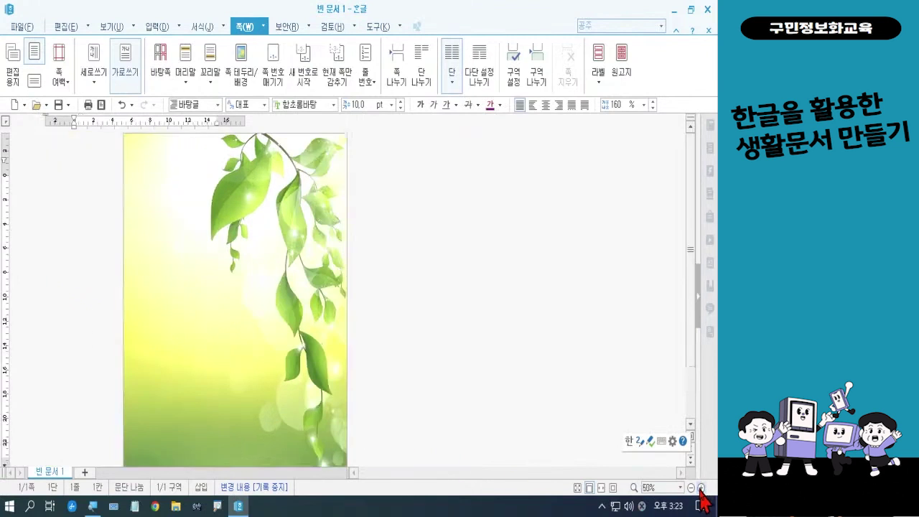
{"action": "left_click", "coordinate": [702, 488]}
{"action": "left_click", "coordinate": [702, 487]}
{"action": "left_click", "coordinate": [702, 488]}
{"action": "left_click", "coordinate": [702, 488]}
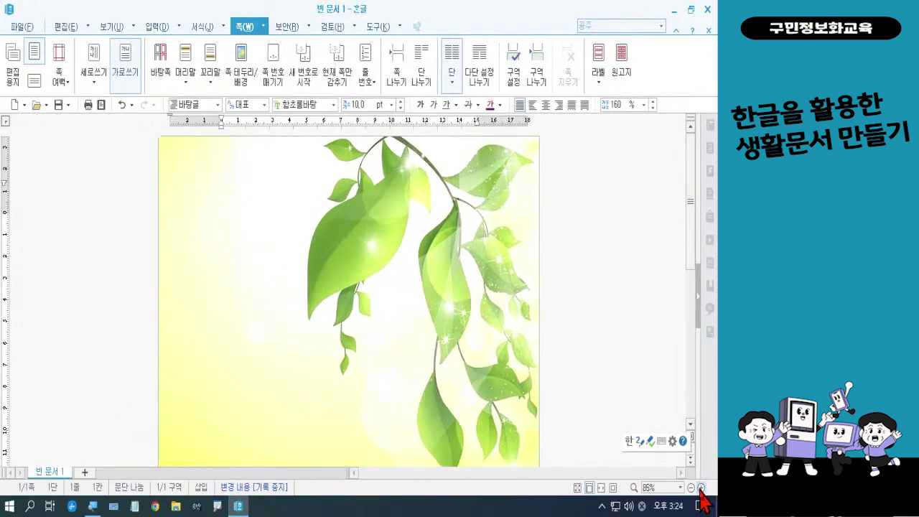
{"action": "left_click", "coordinate": [702, 488]}
{"action": "left_click", "coordinate": [702, 488]}
{"action": "left_click", "coordinate": [702, 488]}
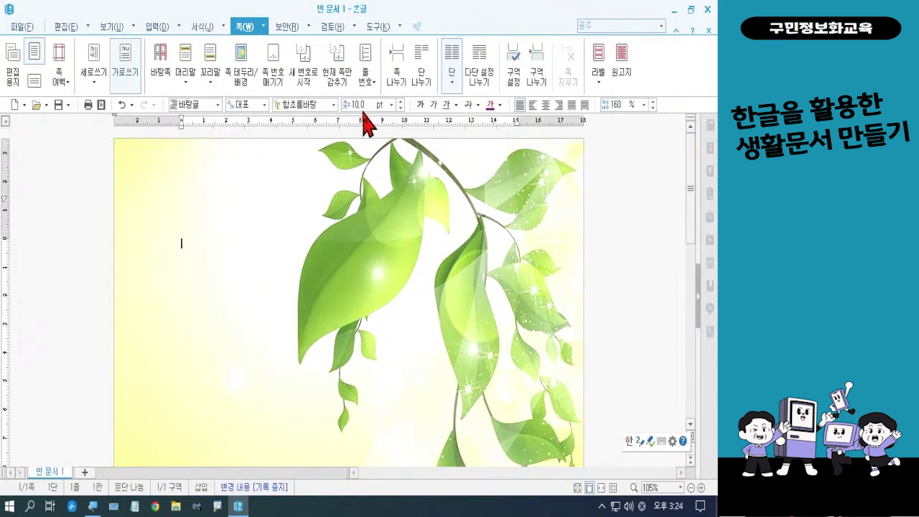
{"action": "left_click", "coordinate": [363, 106]}
{"action": "type", "text": "2"}
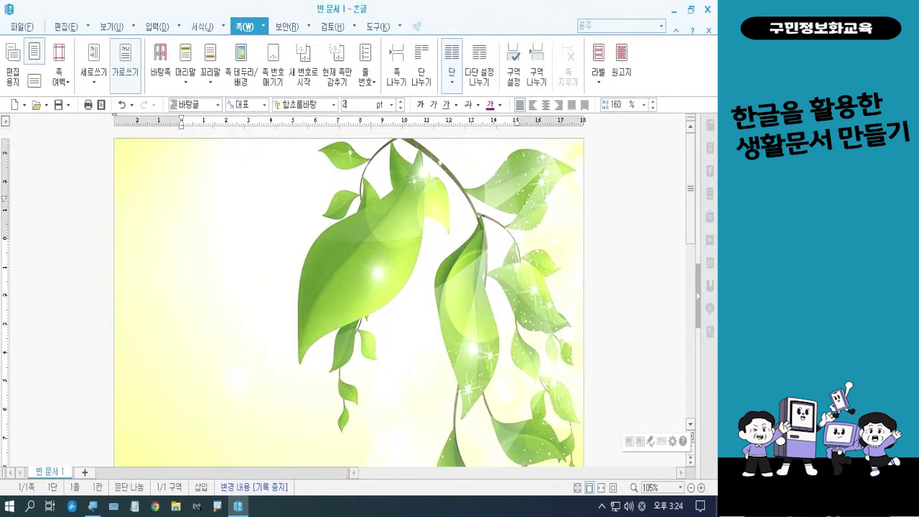
{"action": "type", "text": "5"}
{"action": "key", "text": "Return"}
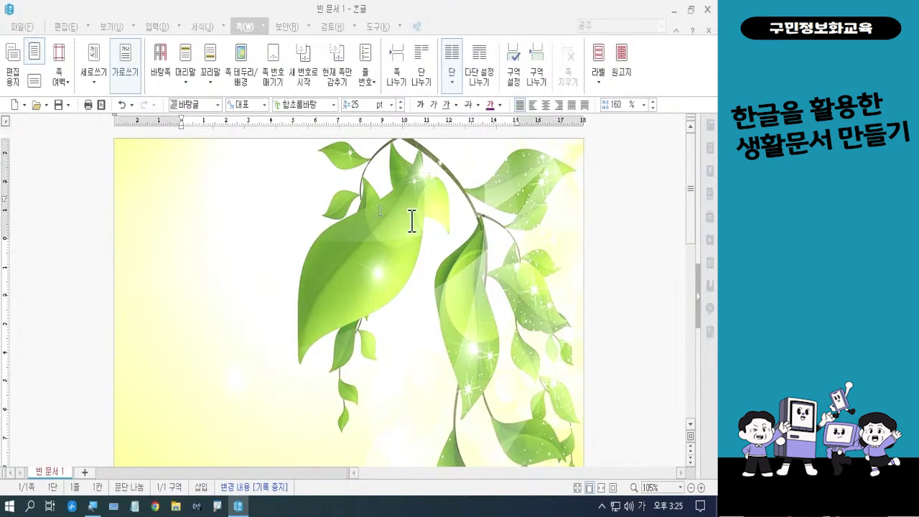
Enter the title "돈과 시간을 아껴주는 포토샵 리터칭 기술" at the start of the page
{"action": "left_click", "coordinate": [179, 239]}
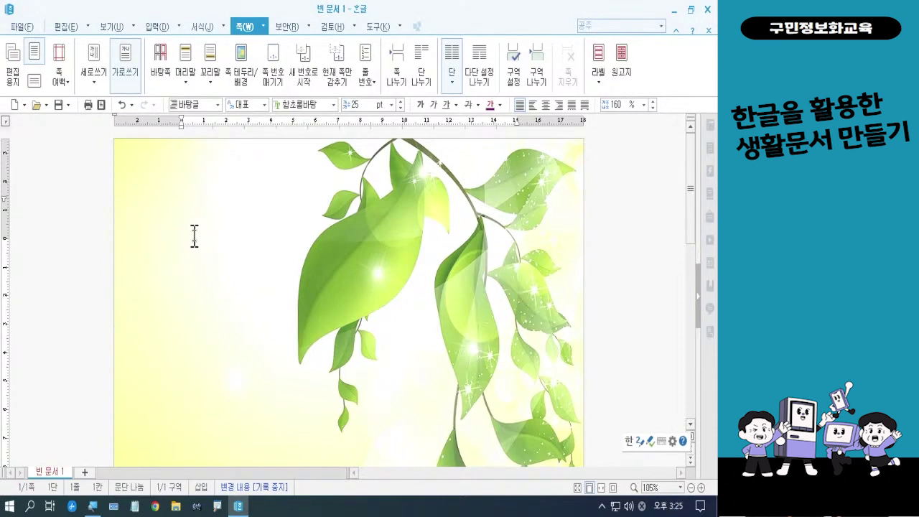
{"action": "type", "text": "돈과"}
{"action": "type", "text": " 시간"}
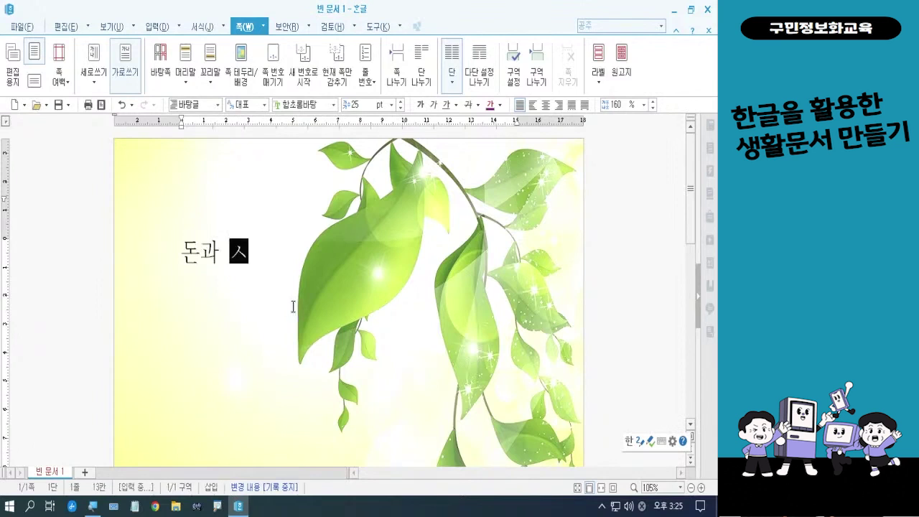
{"action": "type", "text": "을"}
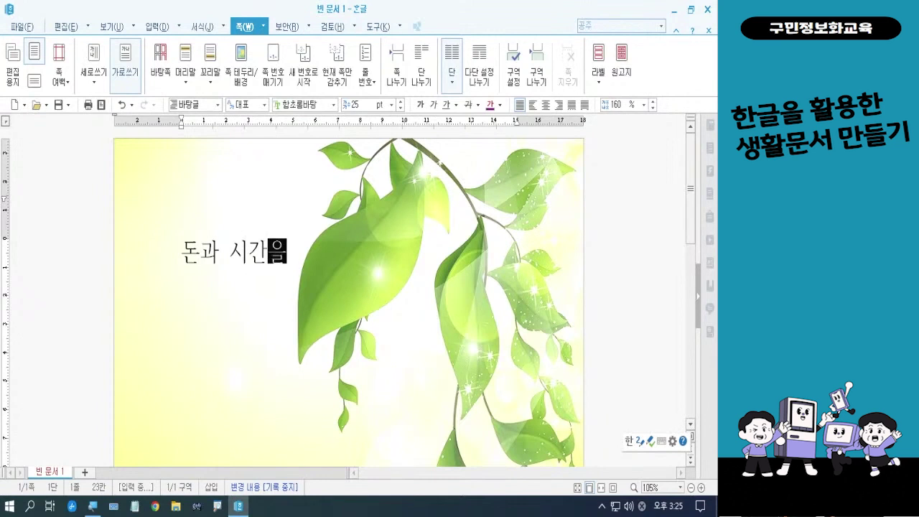
{"action": "type", "text": " 아껴주ㄴ"}
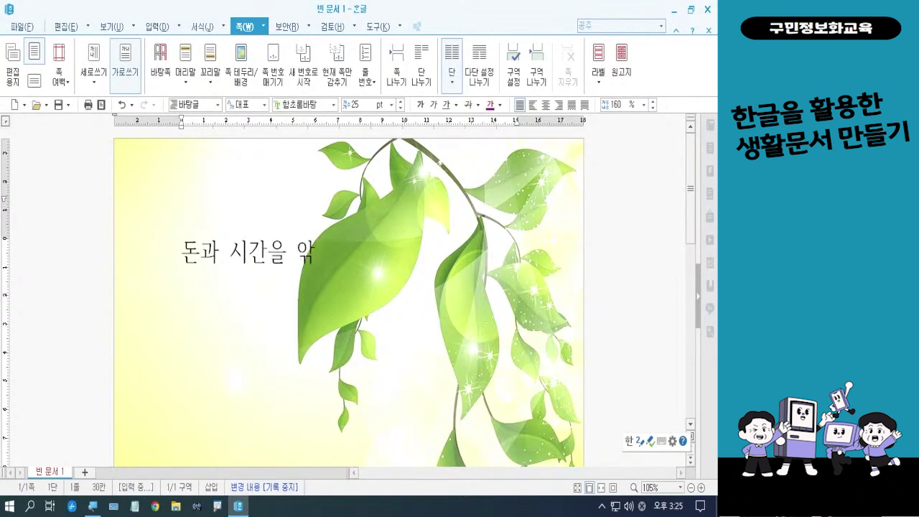
{"action": "type", "text": "는 포"}
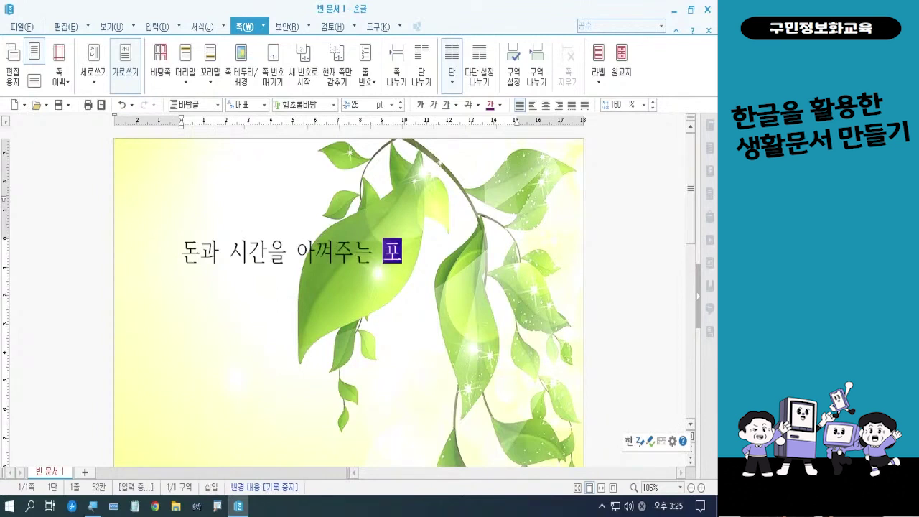
{"action": "type", "text": "토샵"}
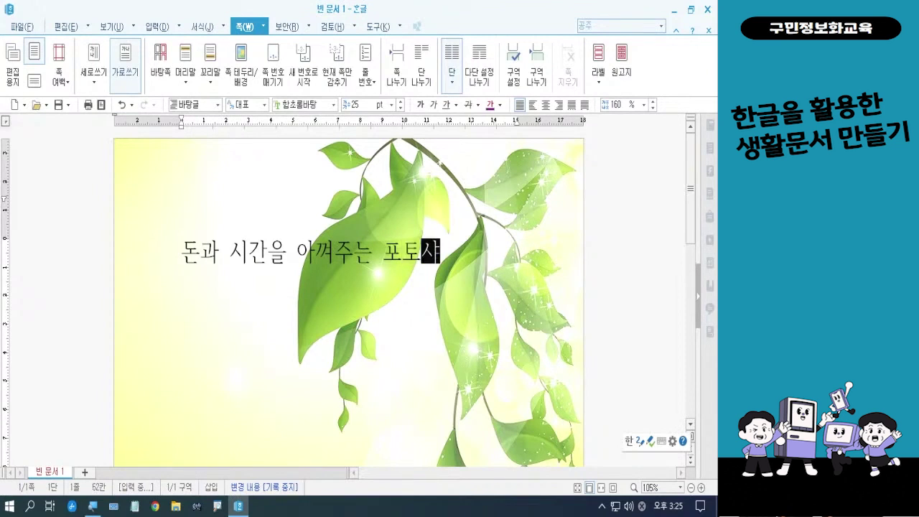
{"action": "type", "text": " 팁터칭"}
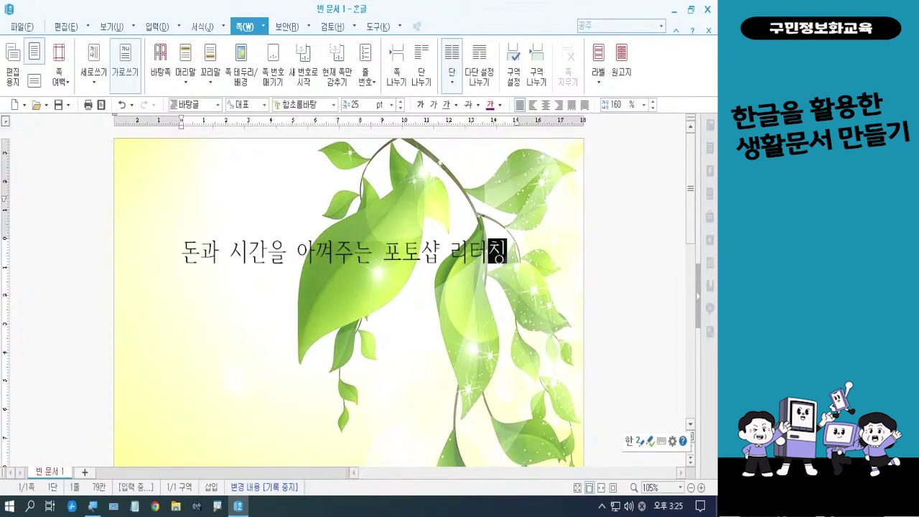
{"action": "type", "text": " 기술"}
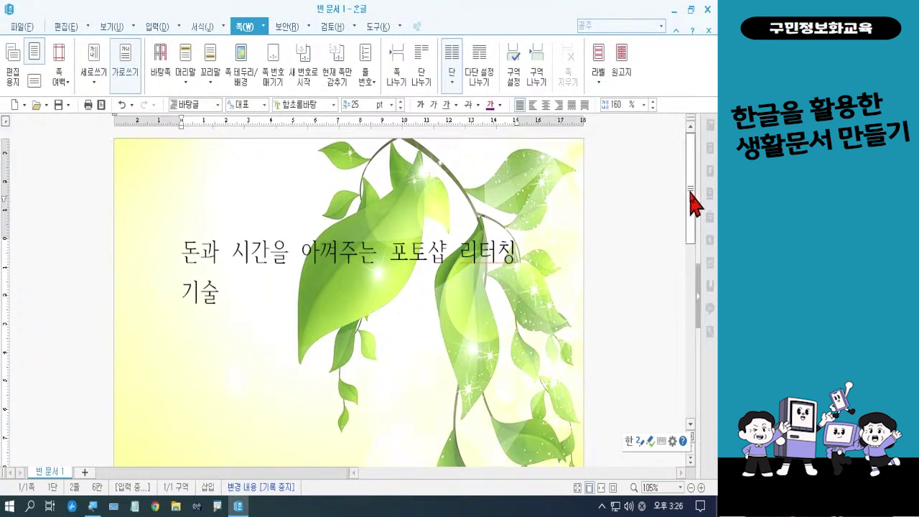
Check the title and the free space beneath it on the page at 45% zoom
{"action": "left_click_drag", "start_coordinate": [692, 203], "coordinate": [691, 261]}
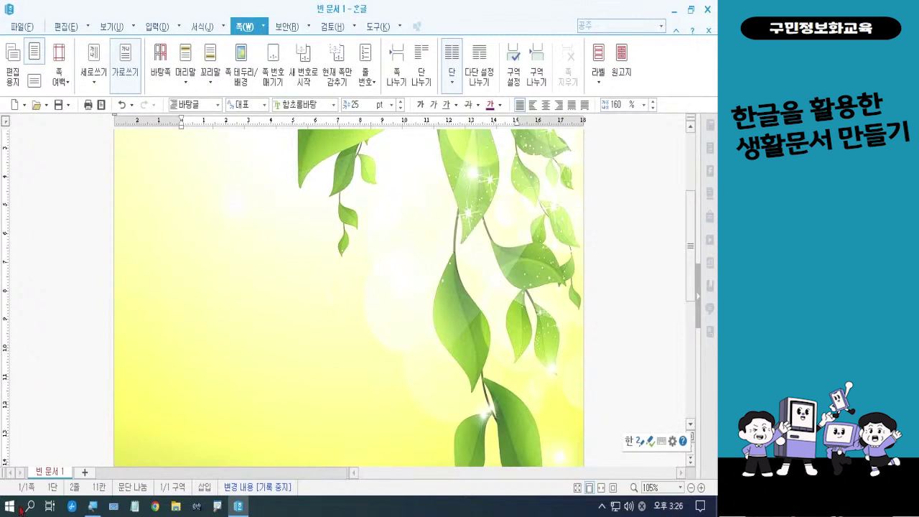
{"action": "scroll", "coordinate": [29, 504], "scroll_direction": "up", "scroll_amount": 1}
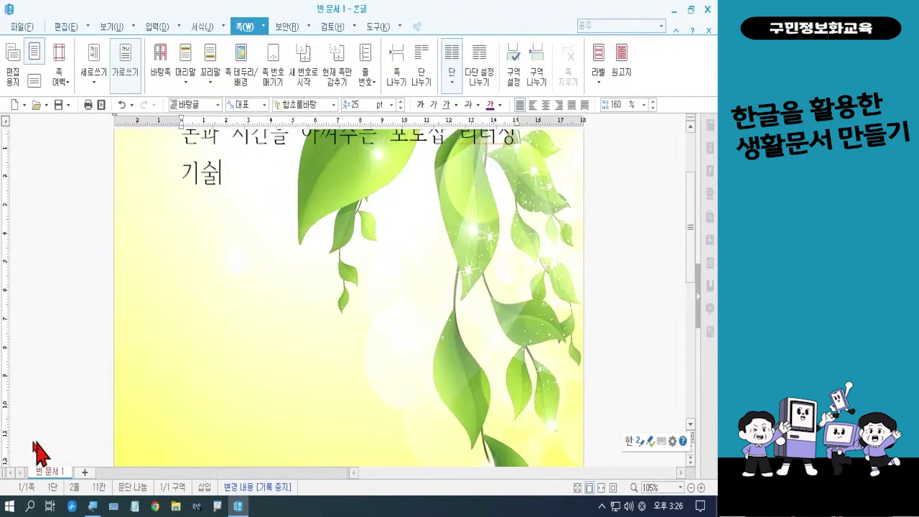
{"action": "left_click", "coordinate": [691, 488]}
{"action": "left_click", "coordinate": [691, 488]}
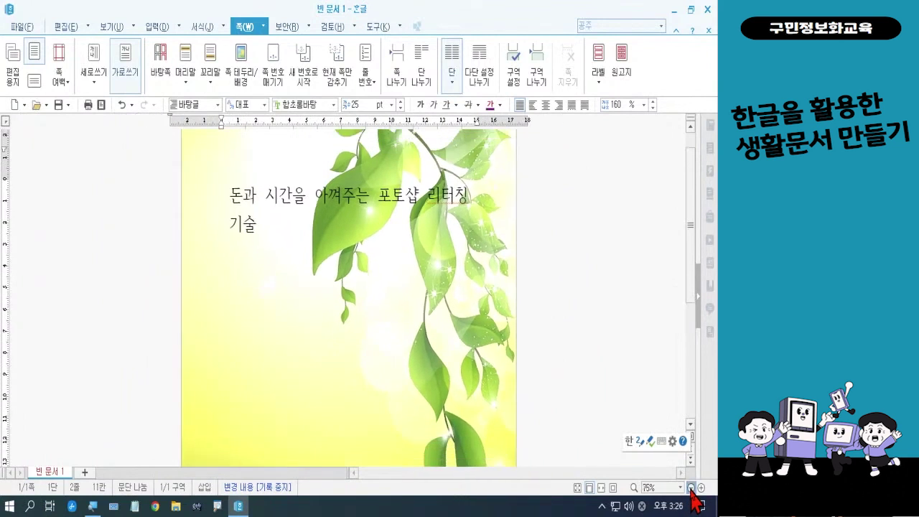
{"action": "left_click", "coordinate": [691, 488]}
{"action": "left_click", "coordinate": [691, 488]}
{"action": "left_click", "coordinate": [691, 487]}
{"action": "left_click", "coordinate": [691, 488]}
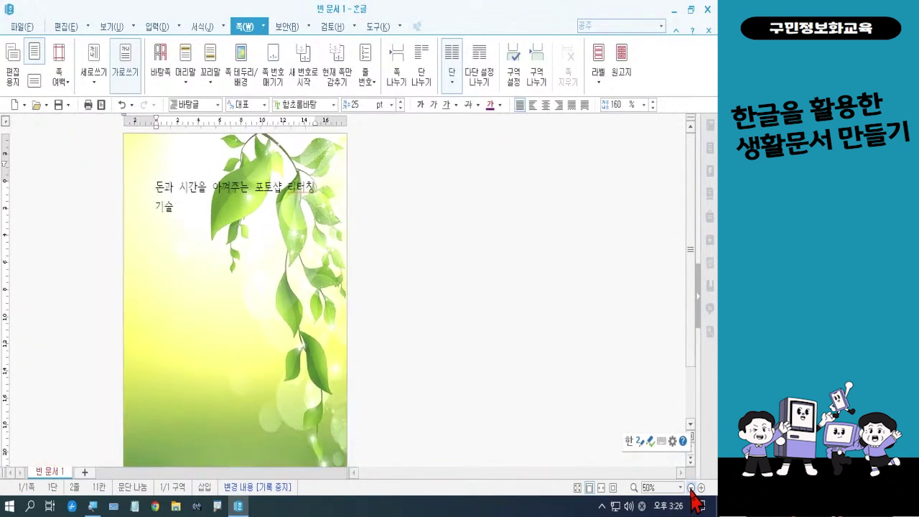
{"action": "left_click", "coordinate": [691, 488]}
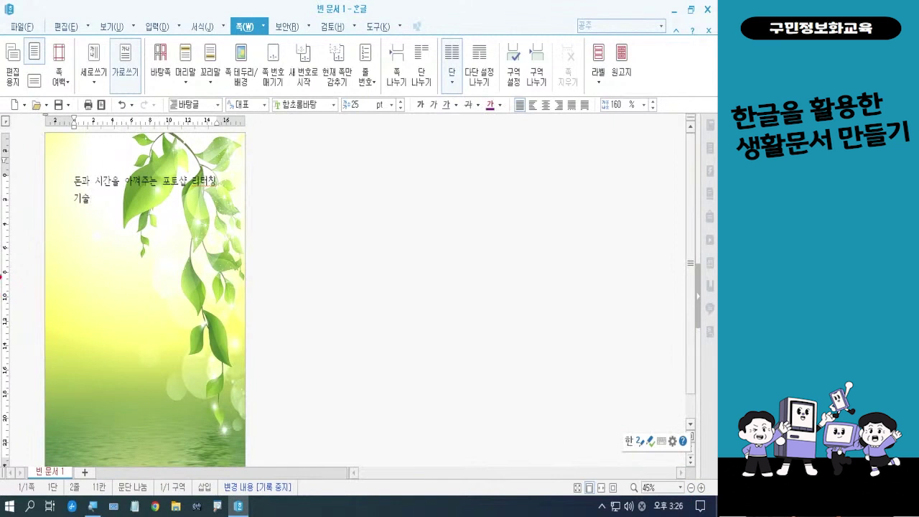
{"action": "mouse_move", "coordinate": [71, 220]}
{"action": "left_mouse_down"}
{"action": "mouse_move", "coordinate": [99, 289]}
{"action": "mouse_move", "coordinate": [225, 377]}
{"action": "left_mouse_up"}
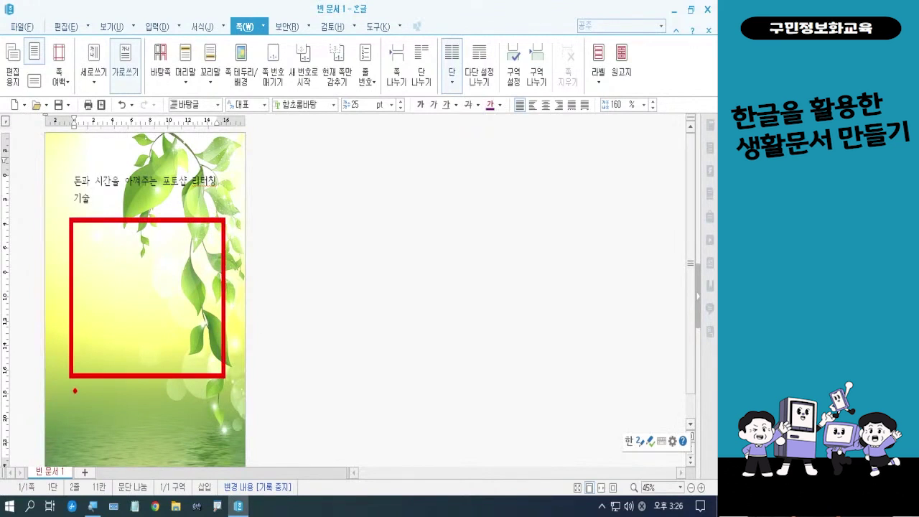
{"action": "left_click_drag", "start_coordinate": [71, 387], "coordinate": [225, 445]}
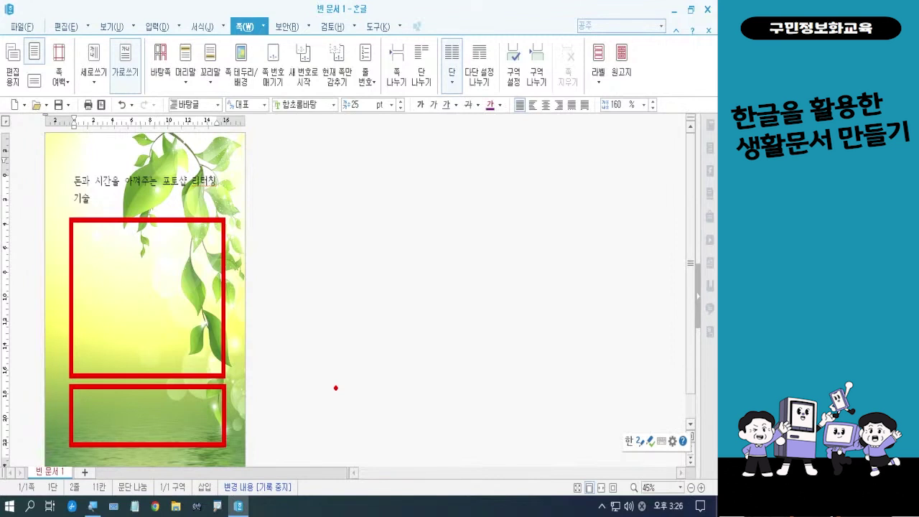
{"action": "key", "text": "Escape"}
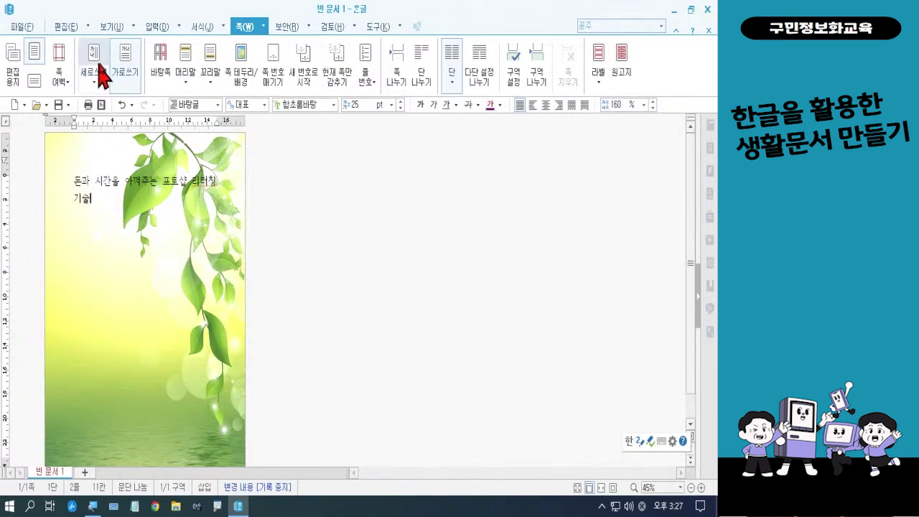
Draw a horizontal text box about 15.5 cm wide and 11.2 cm high below the title
{"action": "left_click", "coordinate": [149, 29]}
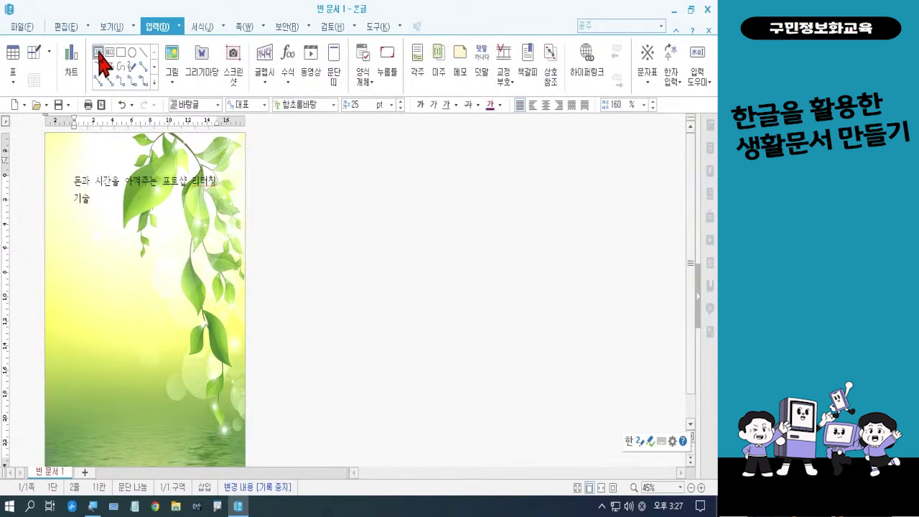
{"action": "left_click", "coordinate": [73, 221]}
{"action": "left_click_drag", "start_coordinate": [69, 219], "coordinate": [215, 354]}
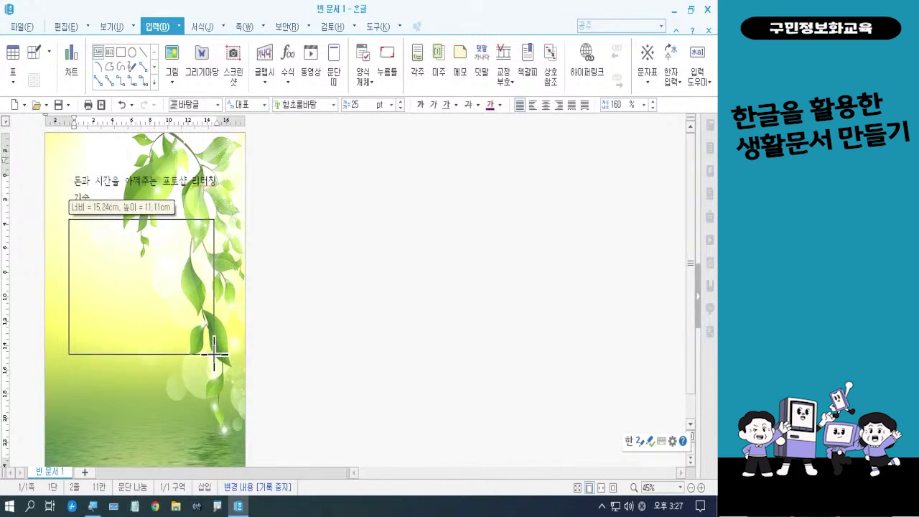
{"action": "left_click_drag", "start_coordinate": [214, 354], "coordinate": [217, 355]}
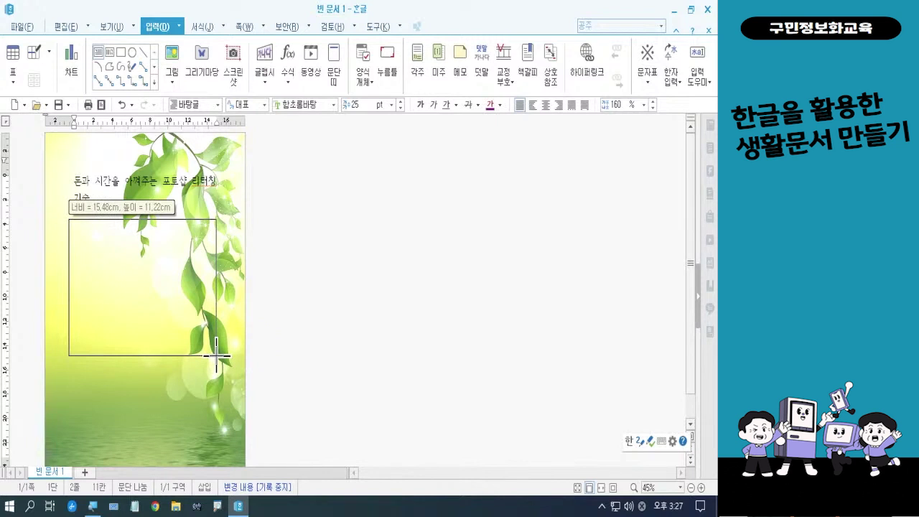
Draw a text box about 155 mm wide and 112 mm high below the document title
{"action": "left_click_drag", "start_coordinate": [216, 355], "coordinate": [217, 355]}
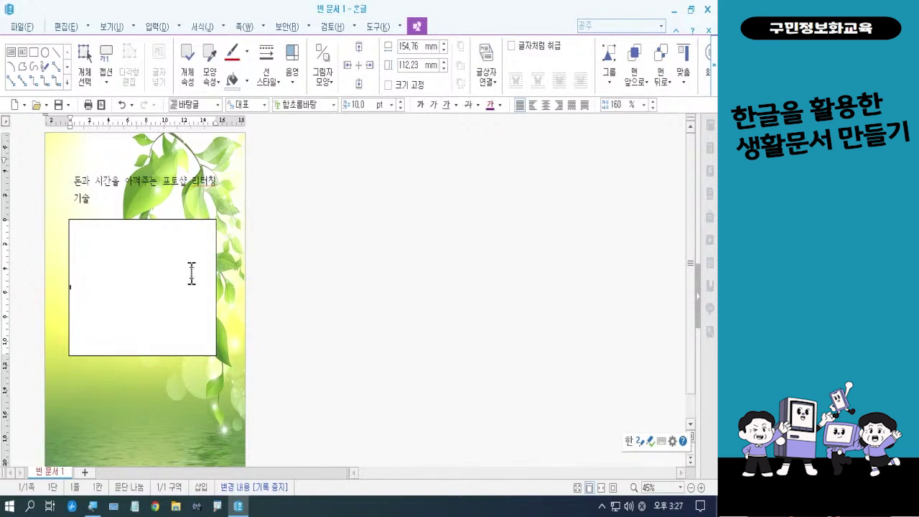
{"action": "left_click", "coordinate": [701, 488]}
{"action": "left_click", "coordinate": [701, 487]}
{"action": "left_click", "coordinate": [701, 487]}
{"action": "left_click", "coordinate": [701, 488]}
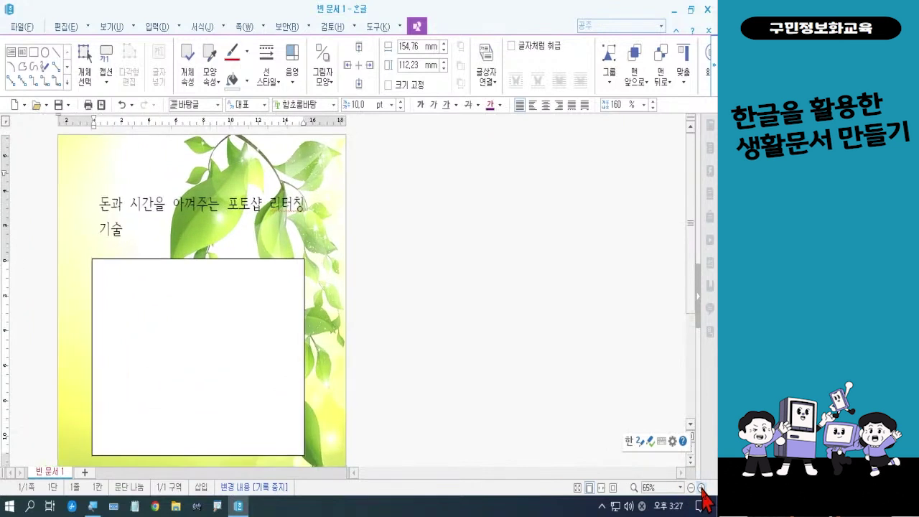
{"action": "left_click", "coordinate": [701, 488]}
{"action": "left_click", "coordinate": [701, 487]}
{"action": "left_click", "coordinate": [701, 488]}
{"action": "left_click", "coordinate": [701, 488]}
{"action": "left_click", "coordinate": [701, 488]}
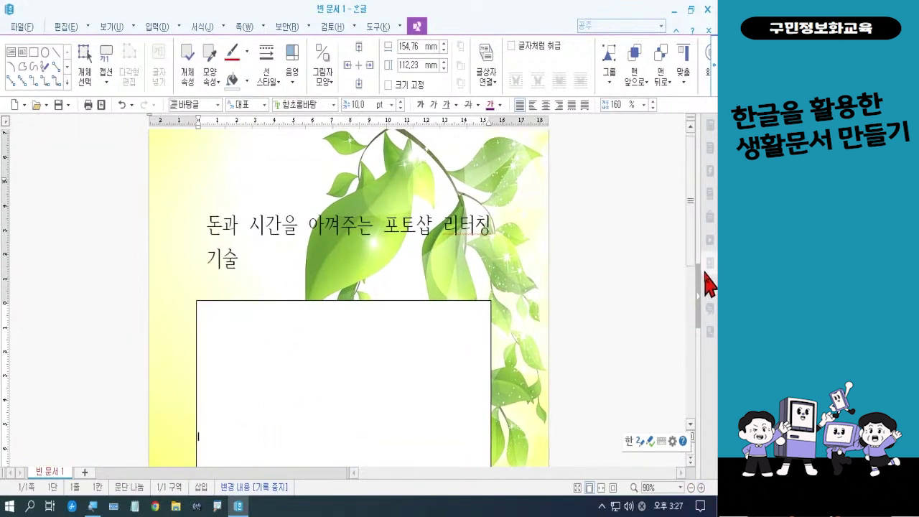
{"action": "left_click_drag", "start_coordinate": [693, 253], "coordinate": [697, 314]}
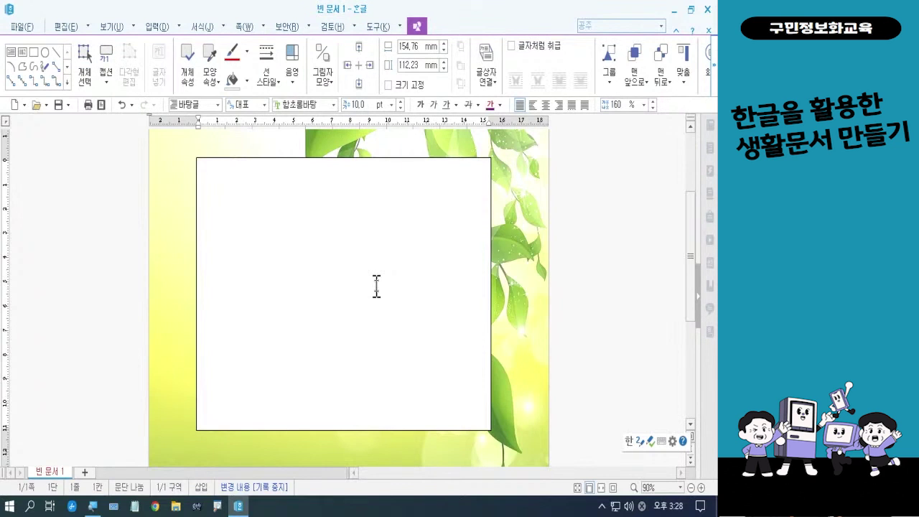
Switch to the desktop and open 공지.hwp from the 폼나는 문서 3회차 folder inside 폼나는 문서
{"action": "left_click", "coordinate": [675, 10]}
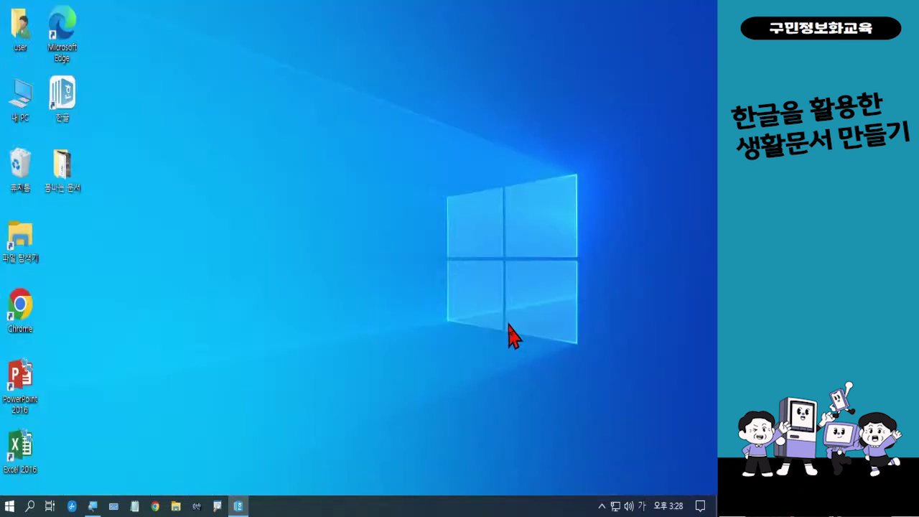
{"action": "double_click", "coordinate": [64, 185]}
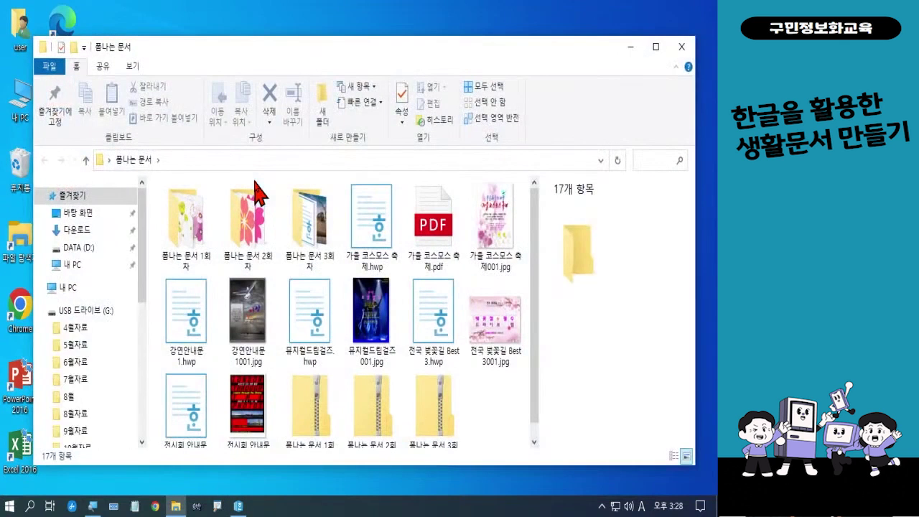
{"action": "left_click", "coordinate": [656, 47]}
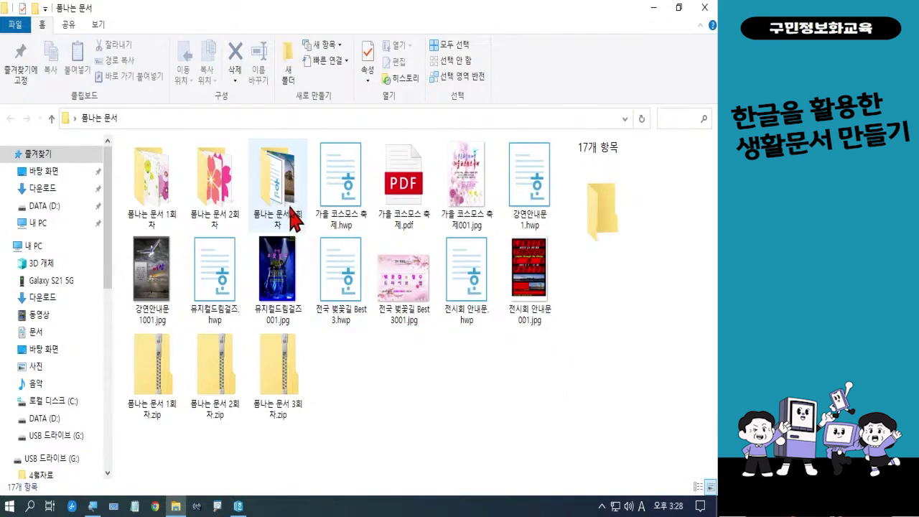
{"action": "mouse_move", "coordinate": [293, 222]}
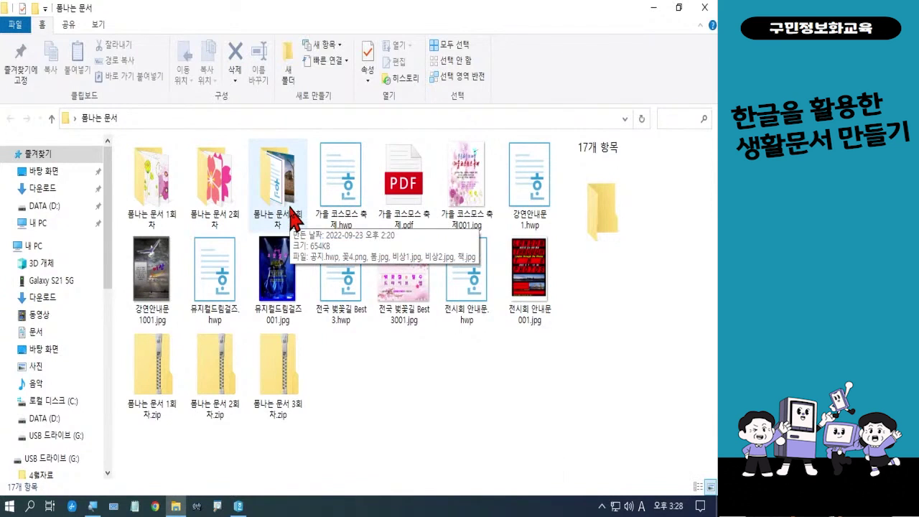
{"action": "double_click", "coordinate": [293, 222]}
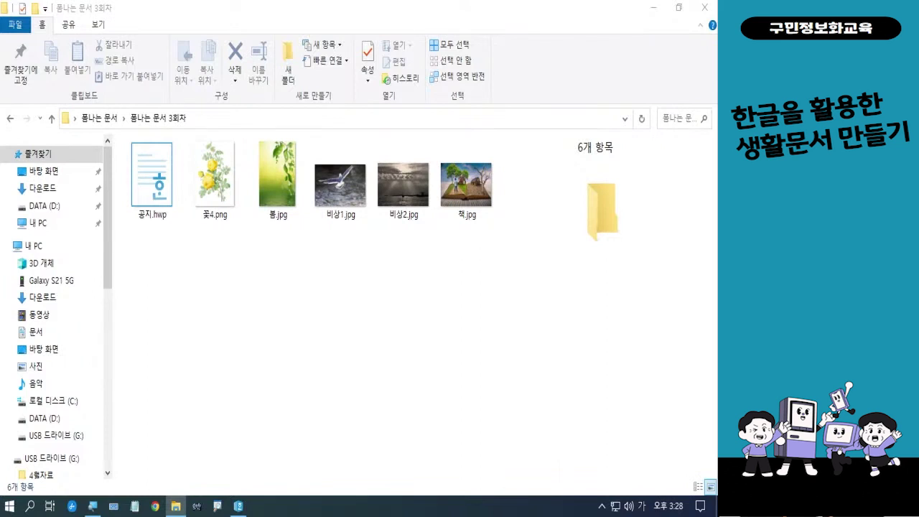
{"action": "key", "text": "Hangul"}
{"action": "key", "text": "Hangul"}
{"action": "double_click", "coordinate": [164, 204]}
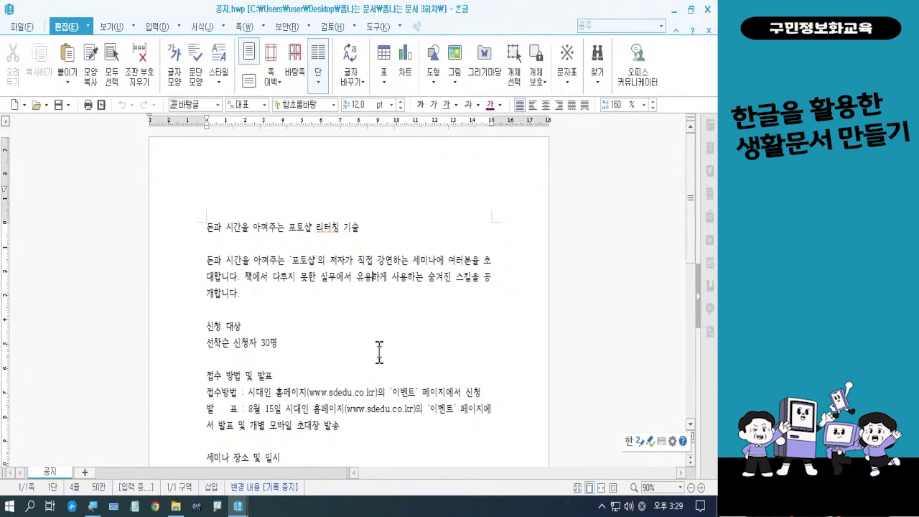
Copy the text from the introduction paragraph through 초대장 발송 in 공지.hwp into the text box in 빈 문서 1
{"action": "scroll", "coordinate": [376, 343], "scroll_direction": "down", "scroll_amount": 1}
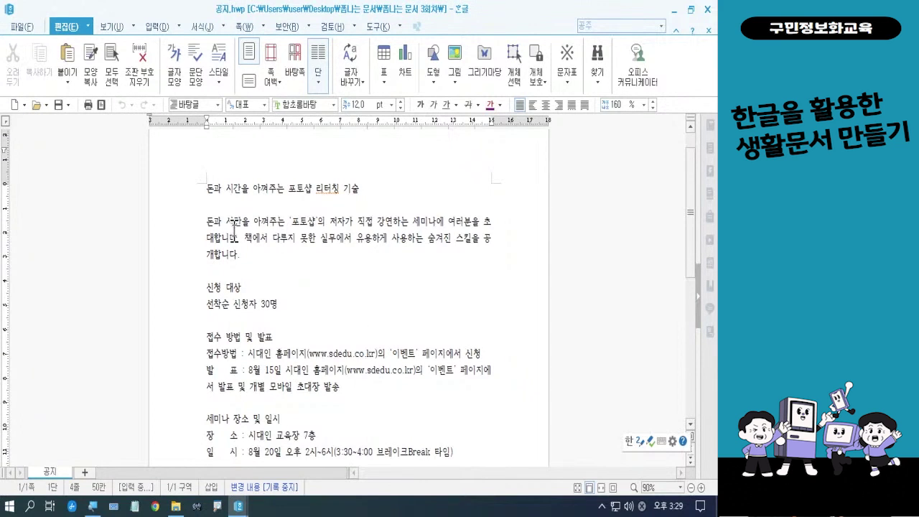
{"action": "left_click", "coordinate": [208, 222]}
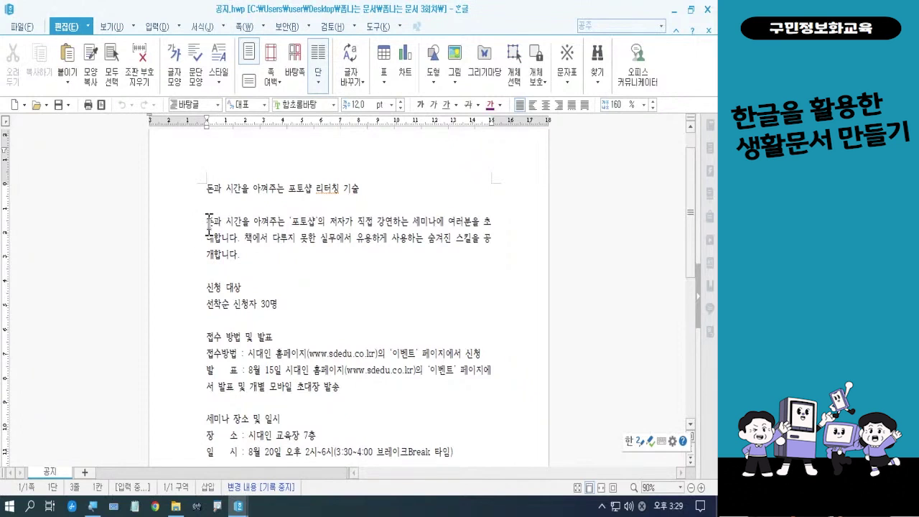
{"action": "left_click_drag", "start_coordinate": [209, 222], "coordinate": [346, 388]}
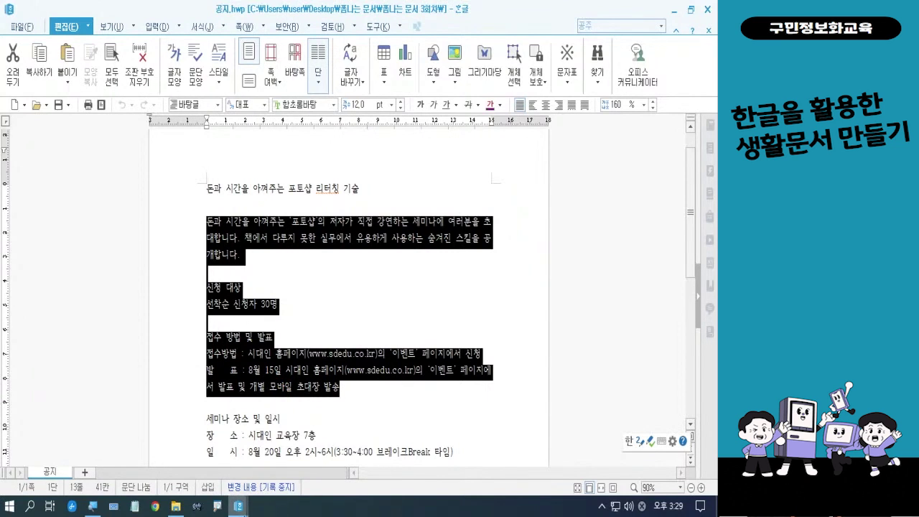
{"action": "mouse_move", "coordinate": [238, 507]}
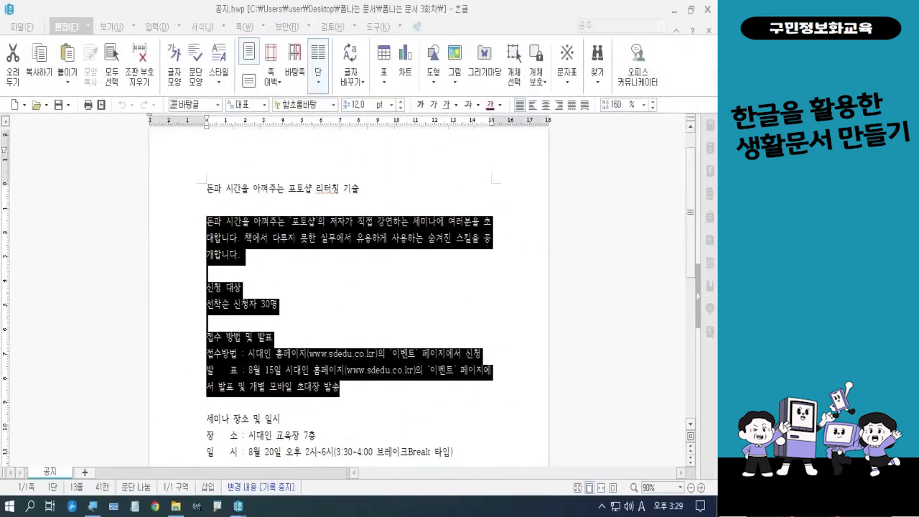
{"action": "mouse_move", "coordinate": [238, 508]}
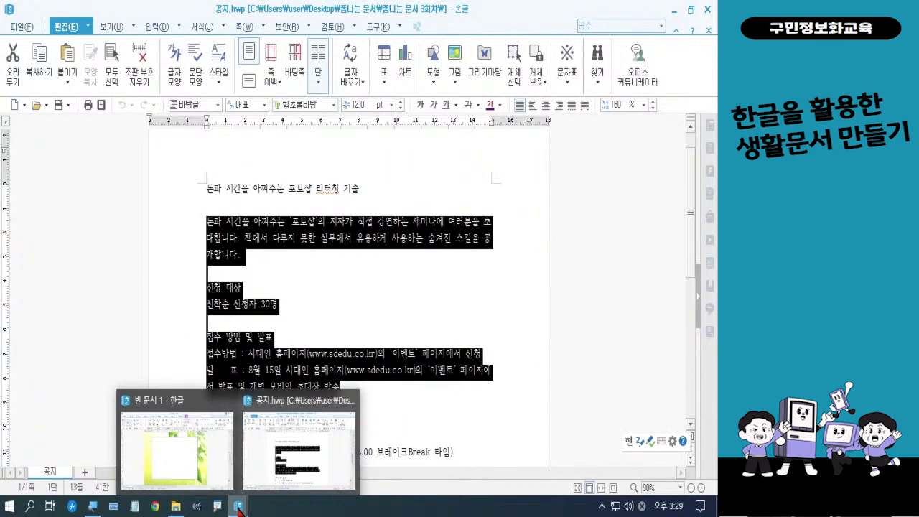
{"action": "left_click", "coordinate": [215, 483]}
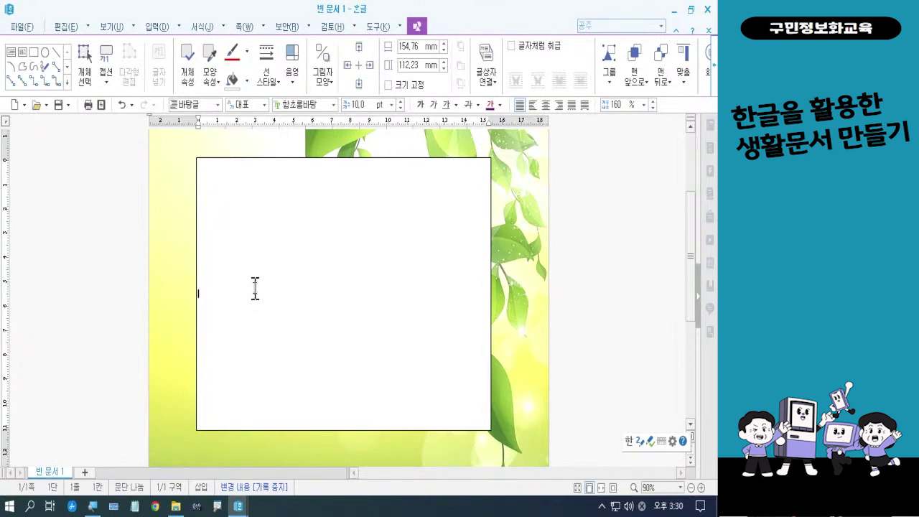
{"action": "type", "text": "돈과 시간을 아껴주는 ‘포토샵’의 저자가 직접 강연하는 세미나에 여러분을 초대합니다. 책에서 다루지 못한 실무에서 유용하게 사용하는 숨겨진 스킬을 공개합니다.  신청 대상 선착순 신청자 10명  접수 방법 및 발표 접수방법 : 시대인 홈페이지(www.sdedu.co.kr)의 ‘이벤트’ 페이지에서 신청 발    표 : 8월 15일 시대인 홈페이지(www.sdedu.co.kr)의 ‘이벤트’ 페이지에서 발표 및 개별 모바일 초대장 발송"}
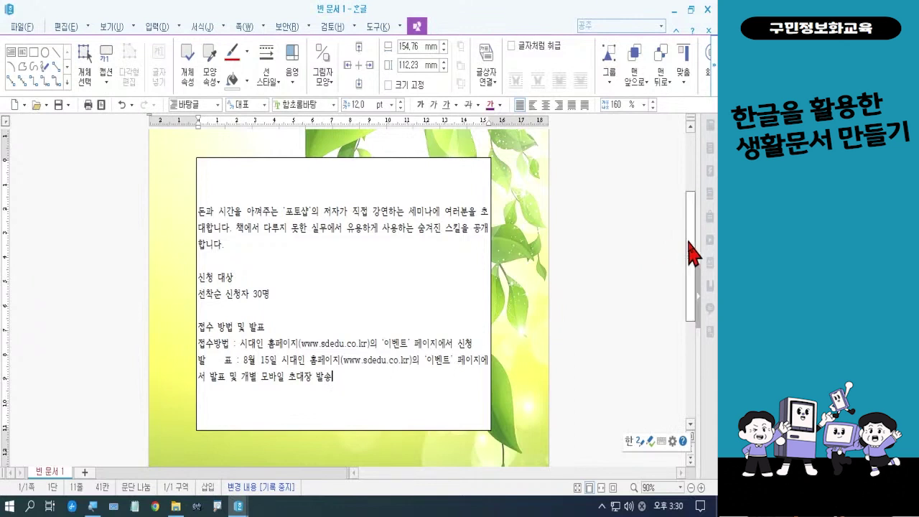
Draw a second text box about 158 mm wide and 70 mm high below the first one
{"action": "left_click_drag", "start_coordinate": [692, 253], "coordinate": [697, 349]}
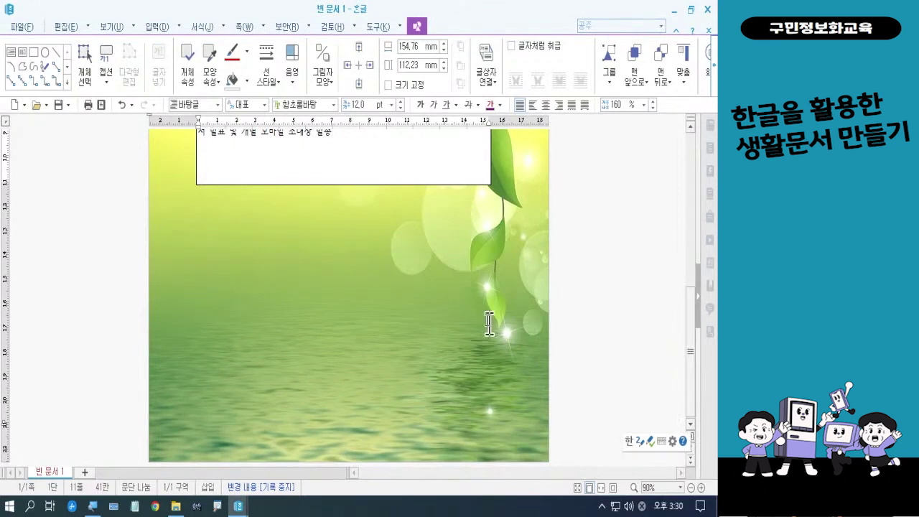
{"action": "left_click", "coordinate": [10, 54]}
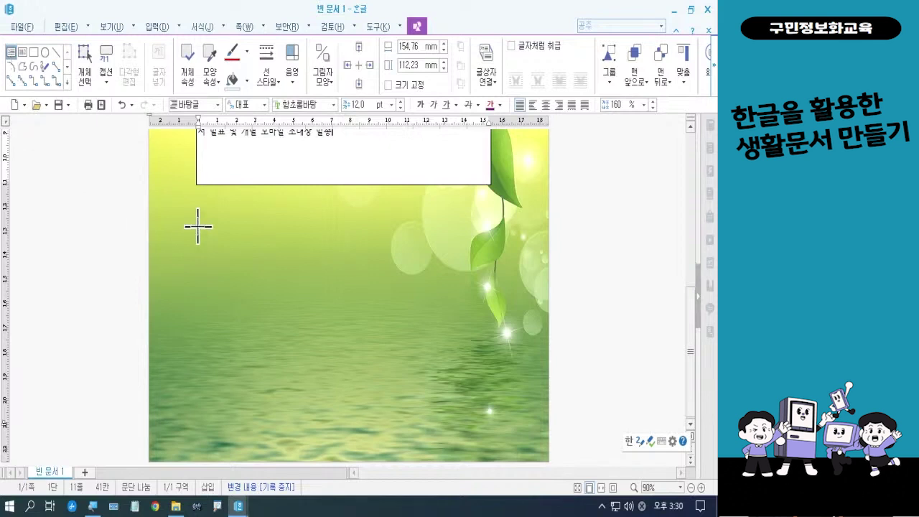
{"action": "left_click_drag", "start_coordinate": [197, 227], "coordinate": [499, 398]}
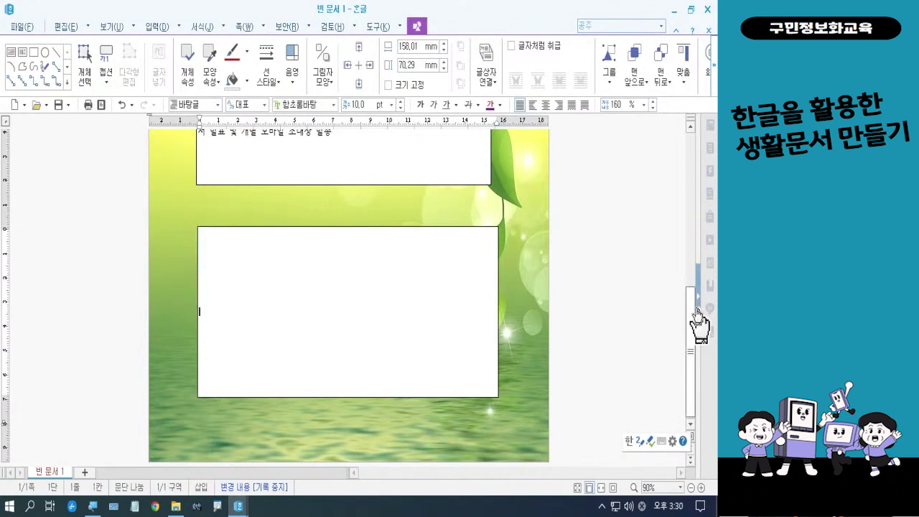
Widen the upper text box to about 159 mm so its right edge lines up with the lower box
{"action": "left_click_drag", "start_coordinate": [691, 325], "coordinate": [690, 302]}
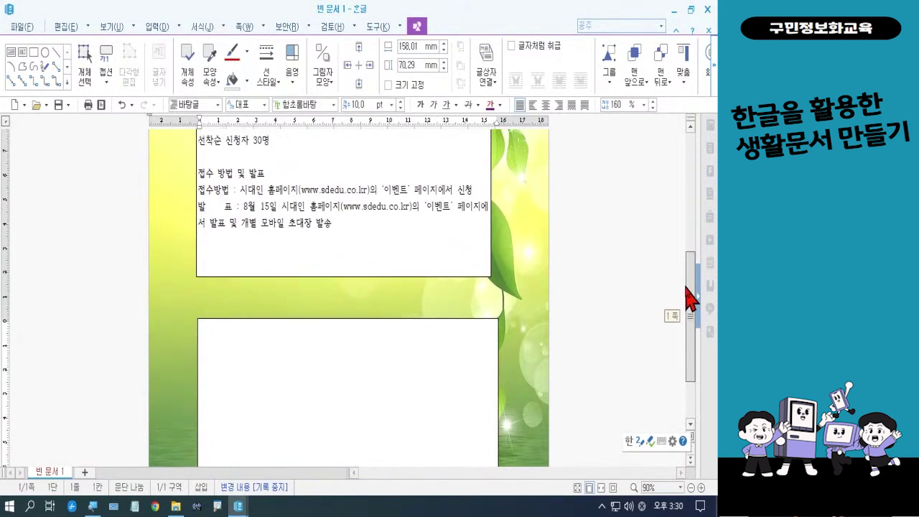
{"action": "left_click", "coordinate": [491, 211]}
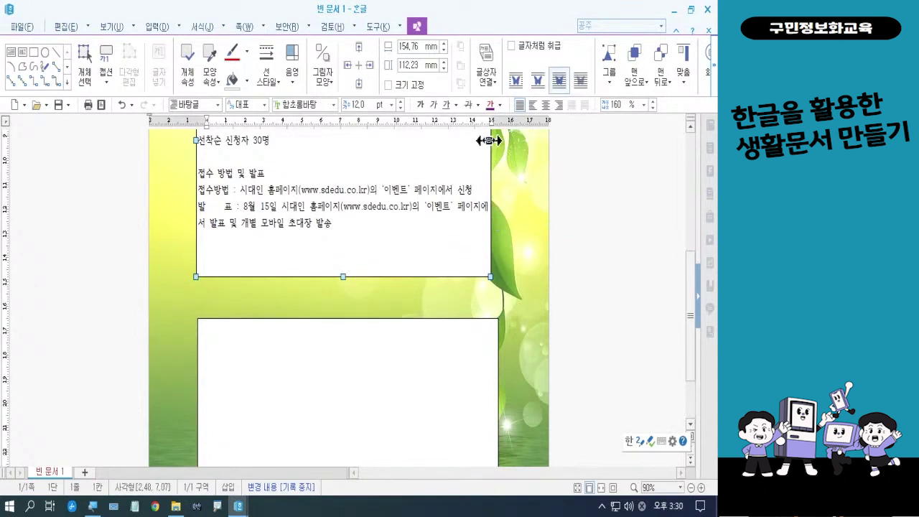
{"action": "left_click_drag", "start_coordinate": [490, 141], "coordinate": [498, 145]}
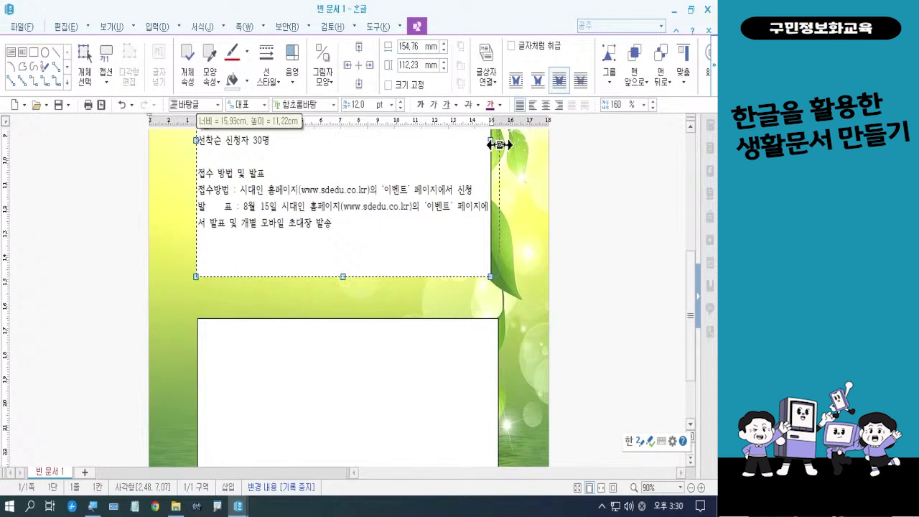
{"action": "left_click_drag", "start_coordinate": [500, 144], "coordinate": [509, 145]}
Copy the three lines of the 세미나 장소 및 일시 section from 공지.hwp
{"action": "scroll", "coordinate": [594, 298], "scroll_direction": "down", "scroll_amount": 3}
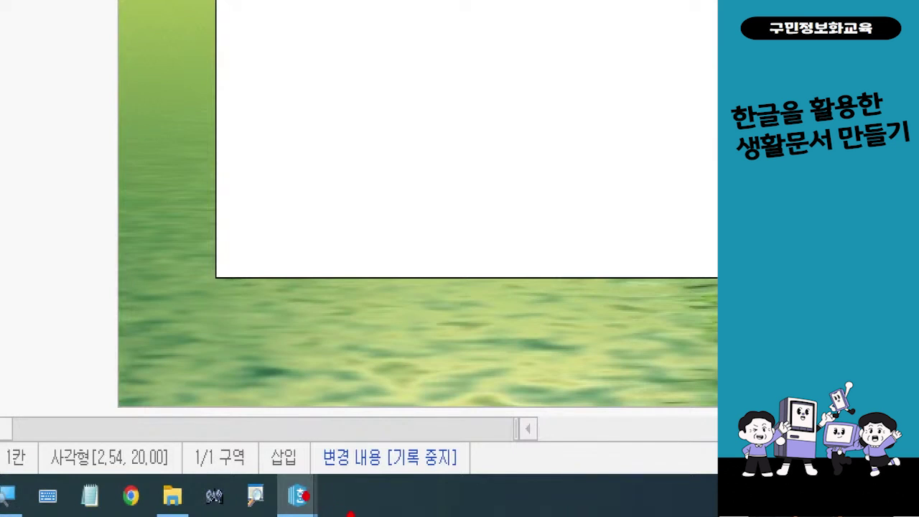
{"action": "left_click_drag", "start_coordinate": [305, 497], "coordinate": [354, 414]}
{"action": "mouse_move", "coordinate": [306, 443]}
{"action": "left_mouse_down"}
{"action": "mouse_move", "coordinate": [303, 497]}
{"action": "mouse_move", "coordinate": [348, 474]}
{"action": "left_mouse_up"}
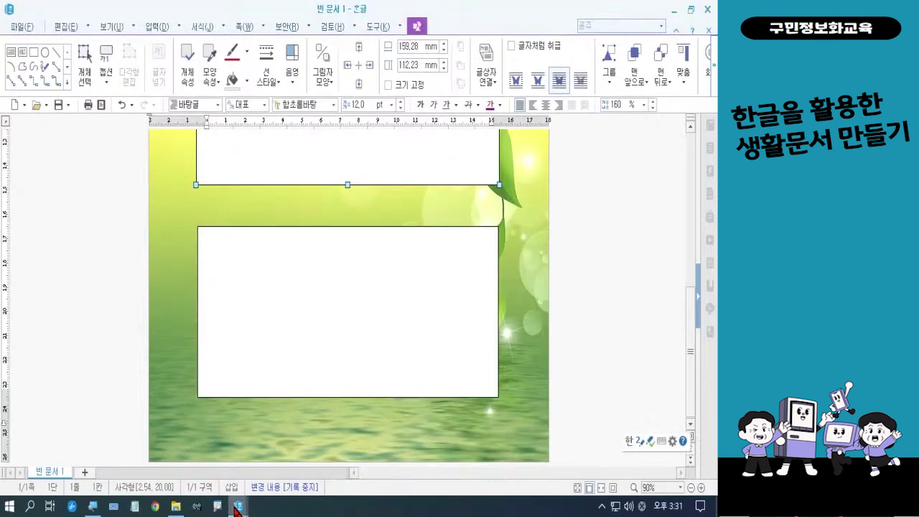
{"action": "mouse_move", "coordinate": [297, 503]}
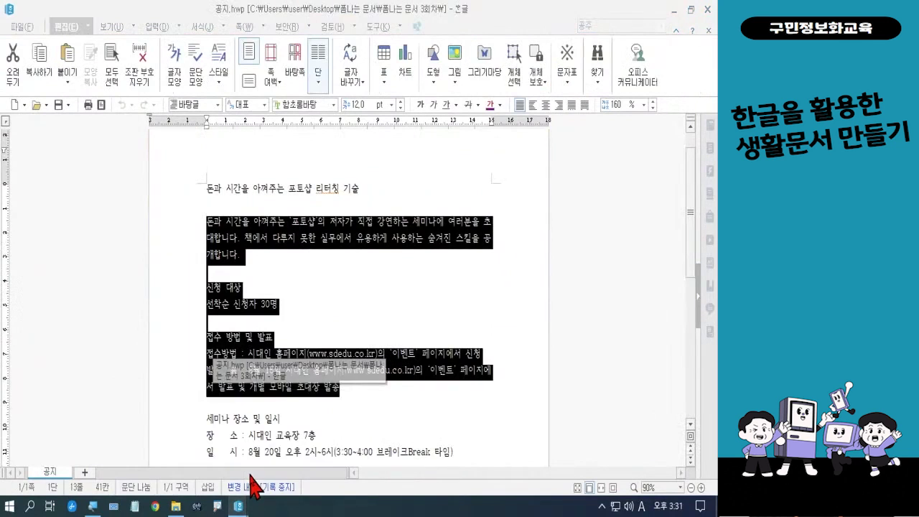
{"action": "left_click", "coordinate": [251, 487]}
{"action": "scroll", "coordinate": [452, 331], "scroll_direction": "down", "scroll_amount": 3}
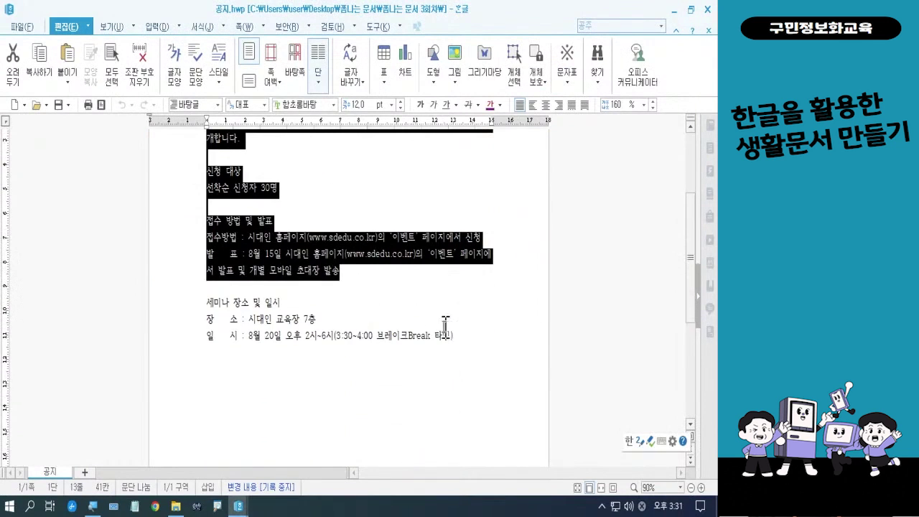
{"action": "left_click", "coordinate": [190, 306]}
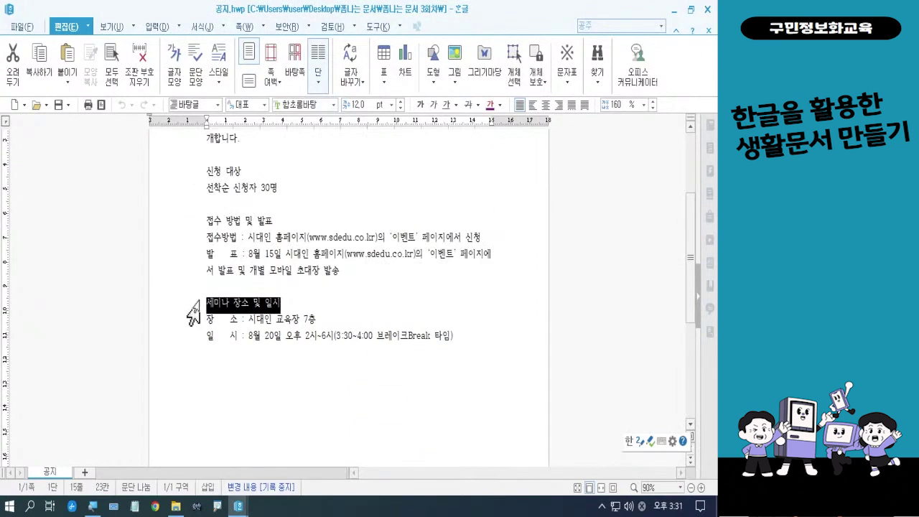
{"action": "left_click_drag", "start_coordinate": [196, 325], "coordinate": [200, 349]}
{"action": "key", "text": "ctrl+c"}
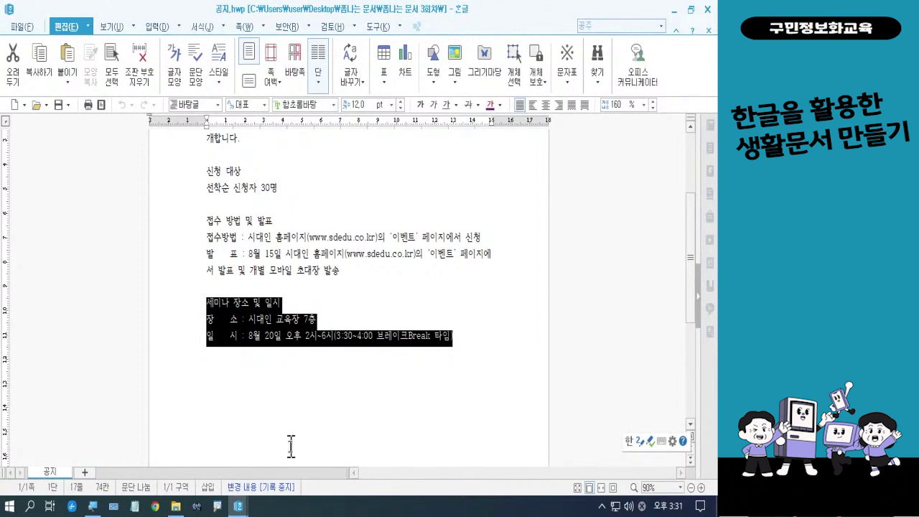
Paste the copied seminar place and date lines into the lower text box of 빈 문서 1
{"action": "left_click", "coordinate": [239, 507]}
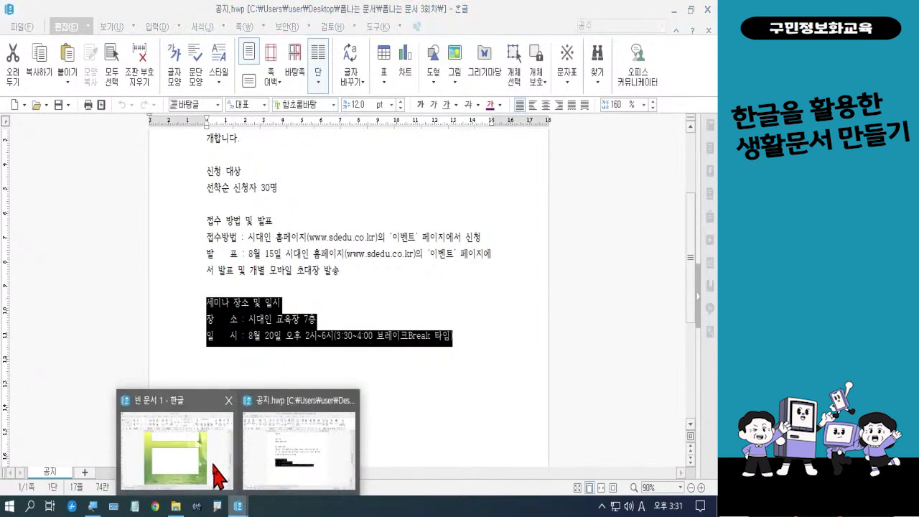
{"action": "left_click", "coordinate": [214, 478]}
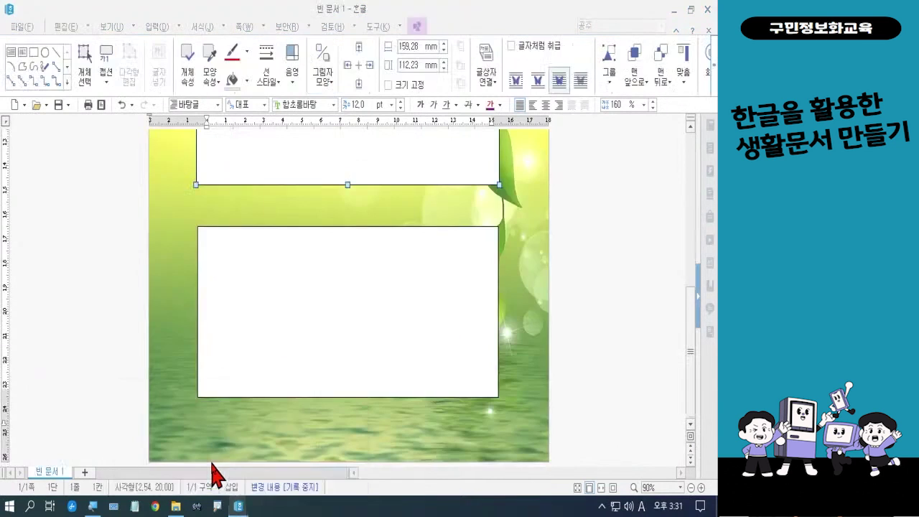
{"action": "left_click", "coordinate": [297, 335]}
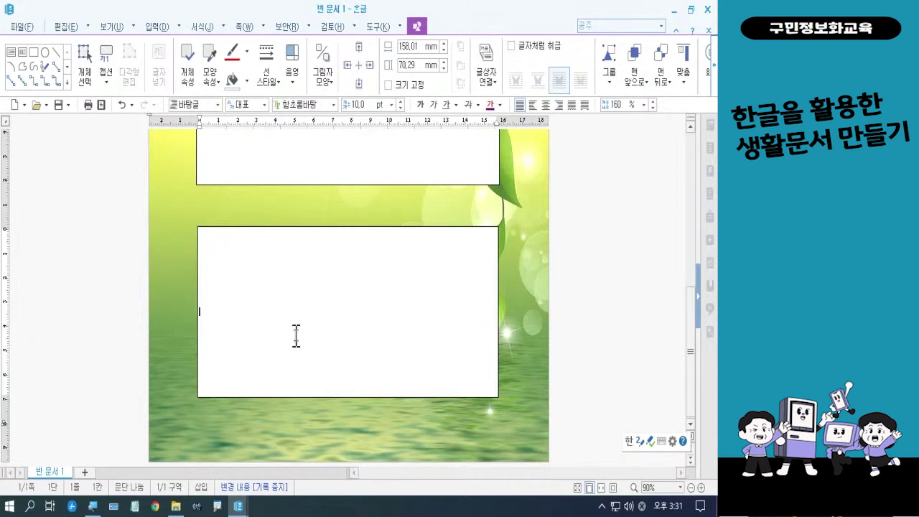
{"action": "key", "text": "ctrl+v"}
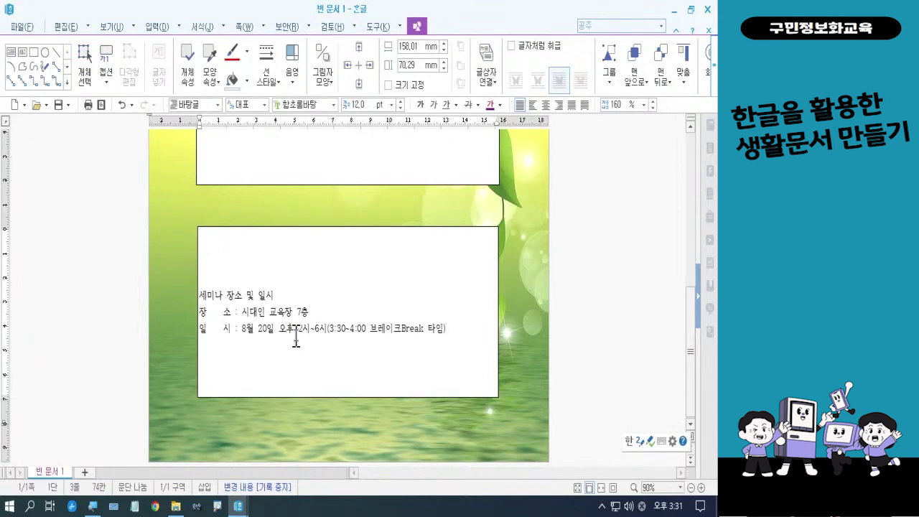
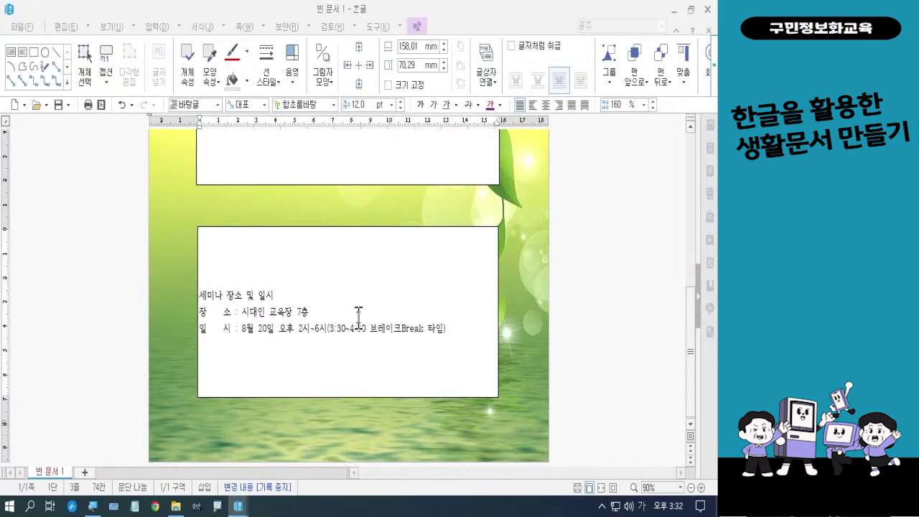
{"action": "scroll", "coordinate": [358, 318], "scroll_direction": "up", "scroll_amount": 6}
{"action": "scroll", "coordinate": [359, 318], "scroll_direction": "down", "scroll_amount": 6}
{"action": "scroll", "coordinate": [358, 318], "scroll_direction": "up", "scroll_amount": 6}
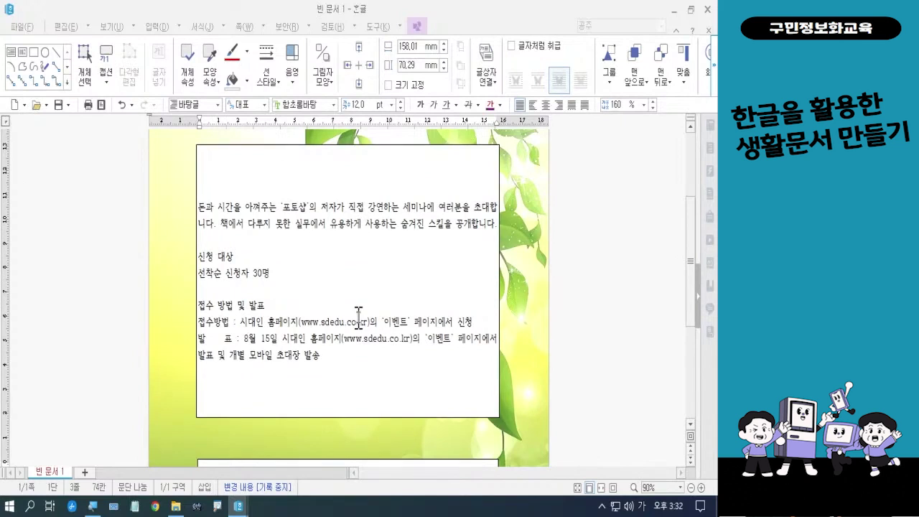
{"action": "scroll", "coordinate": [358, 310], "scroll_direction": "up", "scroll_amount": 4}
{"action": "scroll", "coordinate": [359, 314], "scroll_direction": "down", "scroll_amount": 4}
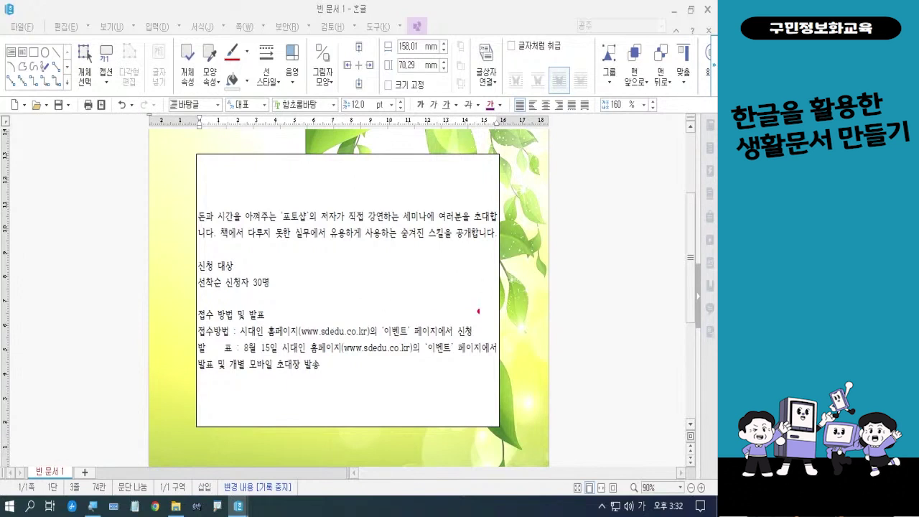
{"action": "mouse_move", "coordinate": [534, 308]}
{"action": "left_mouse_down"}
{"action": "mouse_move", "coordinate": [510, 284]}
{"action": "mouse_move", "coordinate": [544, 260]}
{"action": "mouse_move", "coordinate": [538, 302]}
{"action": "left_mouse_up"}
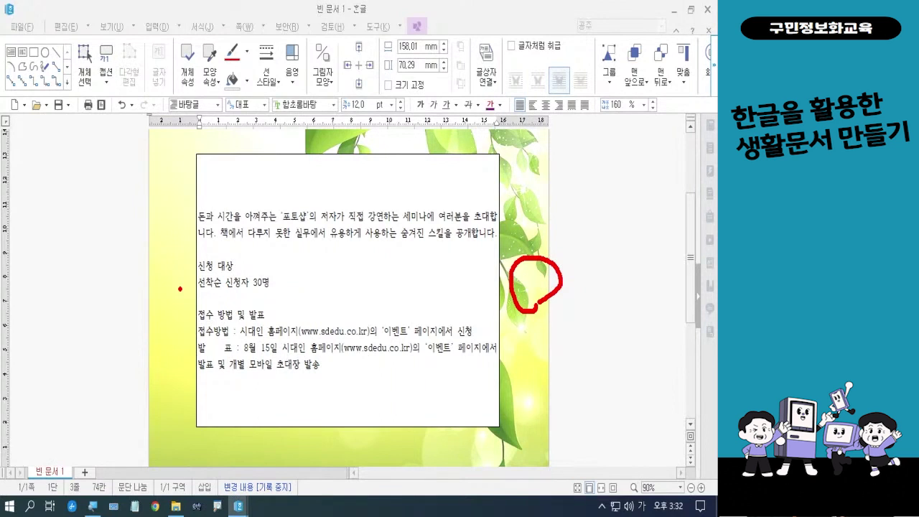
{"action": "mouse_move", "coordinate": [180, 291]}
{"action": "left_mouse_down"}
{"action": "mouse_move", "coordinate": [162, 294]}
{"action": "mouse_move", "coordinate": [166, 255]}
{"action": "mouse_move", "coordinate": [179, 286]}
{"action": "left_mouse_up"}
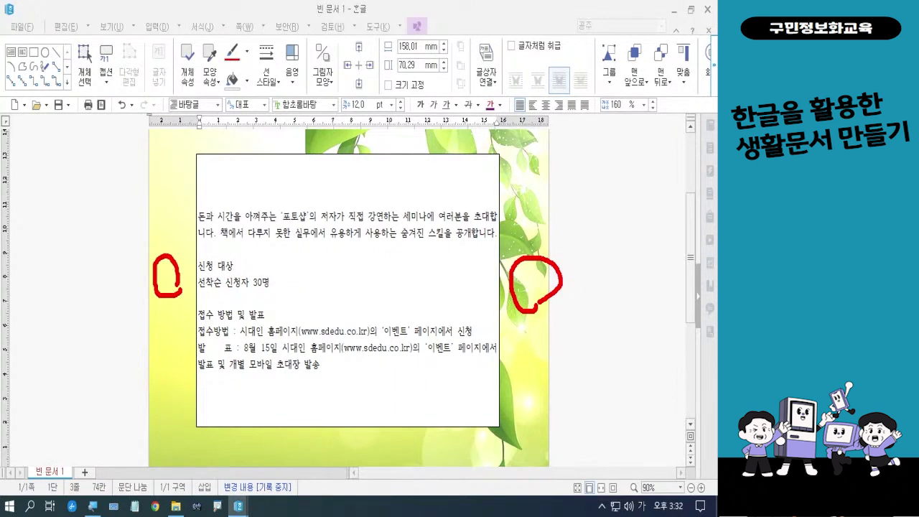
{"action": "key", "text": "Escape"}
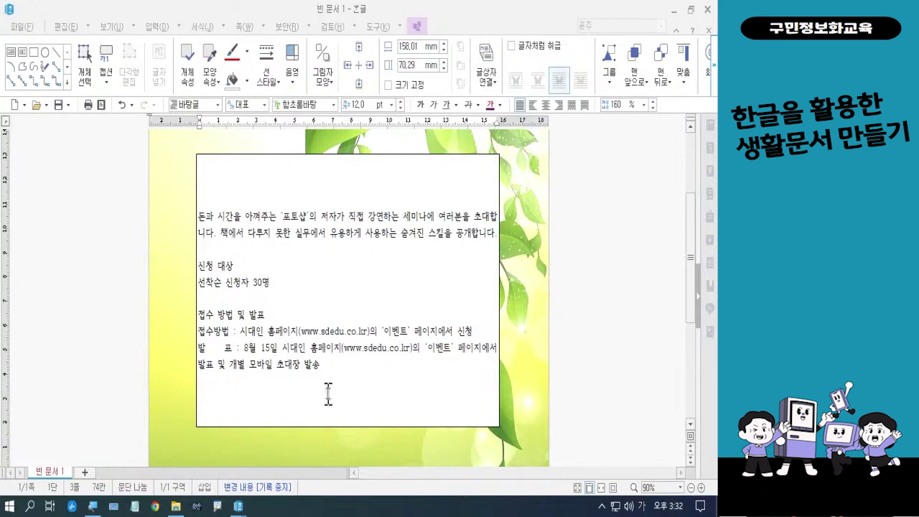
Widen the upper text box on both sides to about 169 mm
{"action": "left_click", "coordinate": [498, 307]}
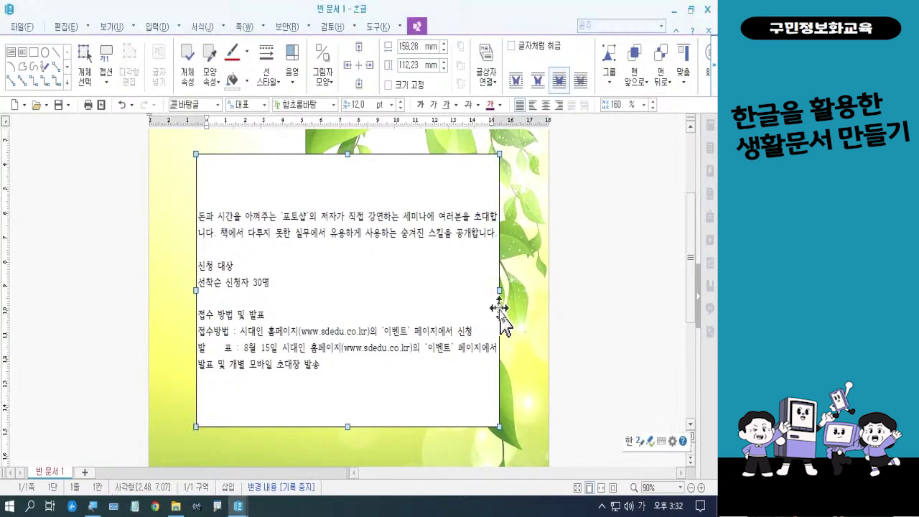
{"action": "left_click_drag", "start_coordinate": [500, 289], "coordinate": [509, 289]}
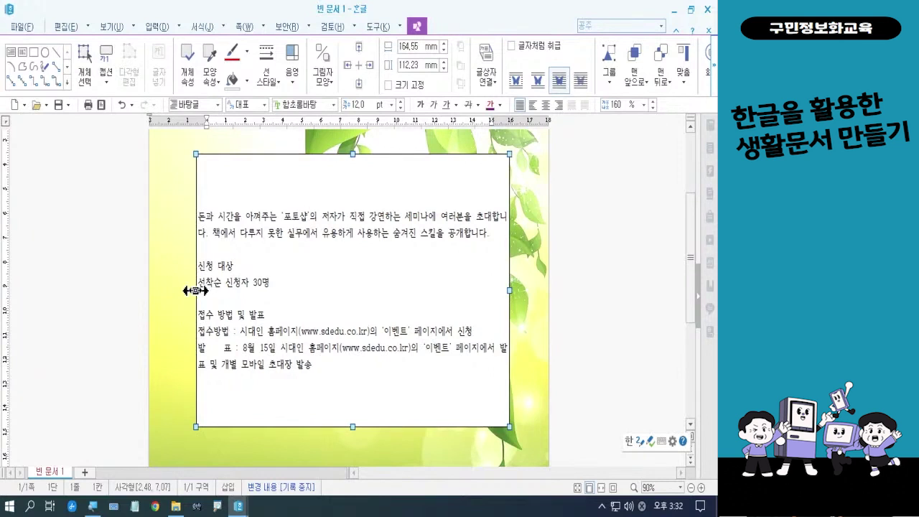
{"action": "left_click_drag", "start_coordinate": [196, 290], "coordinate": [189, 291]}
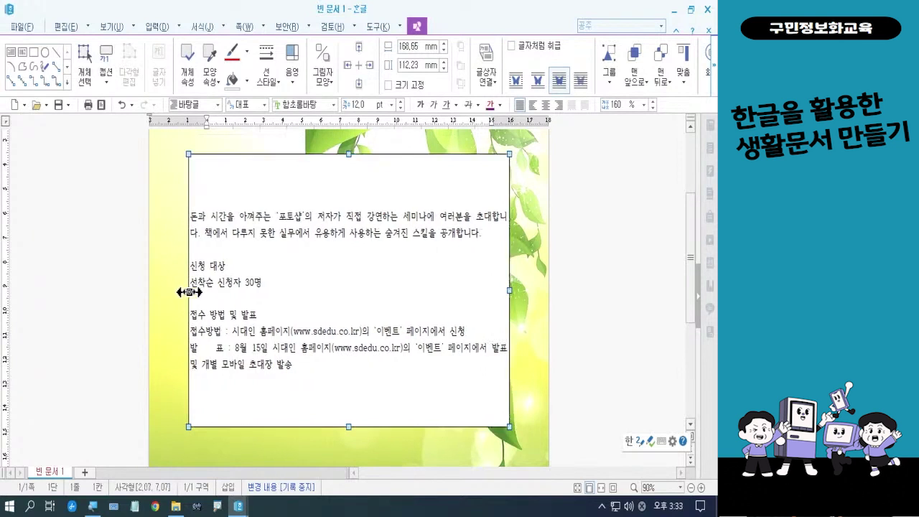
Widen the lower text box on both sides to about 169 mm so its edges line up with the upper box
{"action": "scroll", "coordinate": [333, 353], "scroll_direction": "down", "scroll_amount": 4}
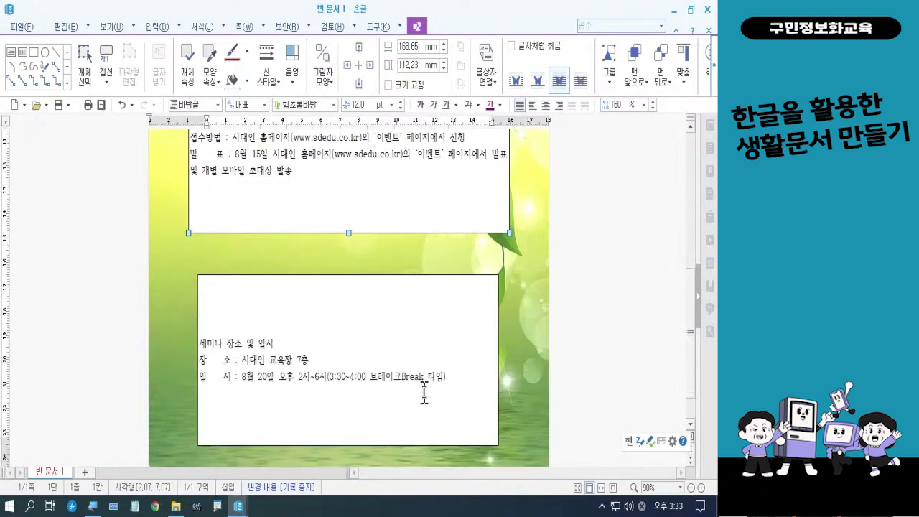
{"action": "left_click", "coordinate": [423, 392]}
{"action": "left_click", "coordinate": [498, 359]}
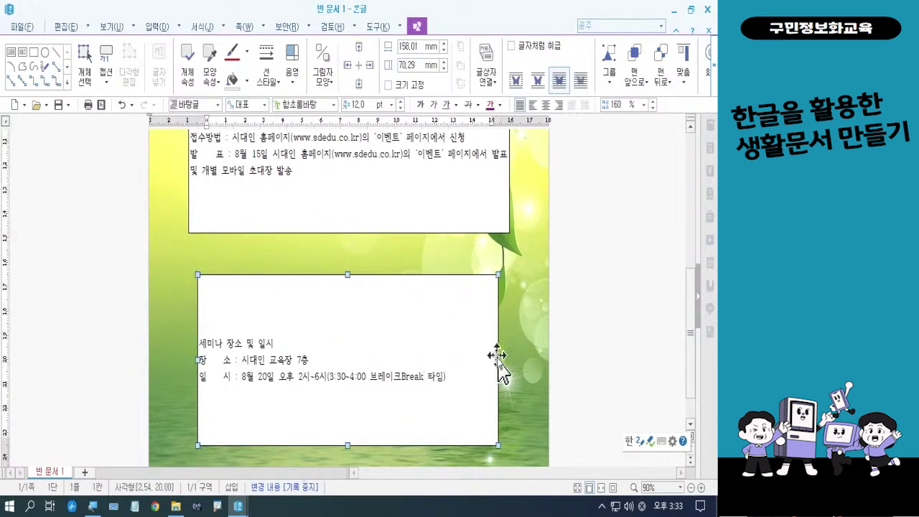
{"action": "left_click_drag", "start_coordinate": [496, 359], "coordinate": [509, 359]}
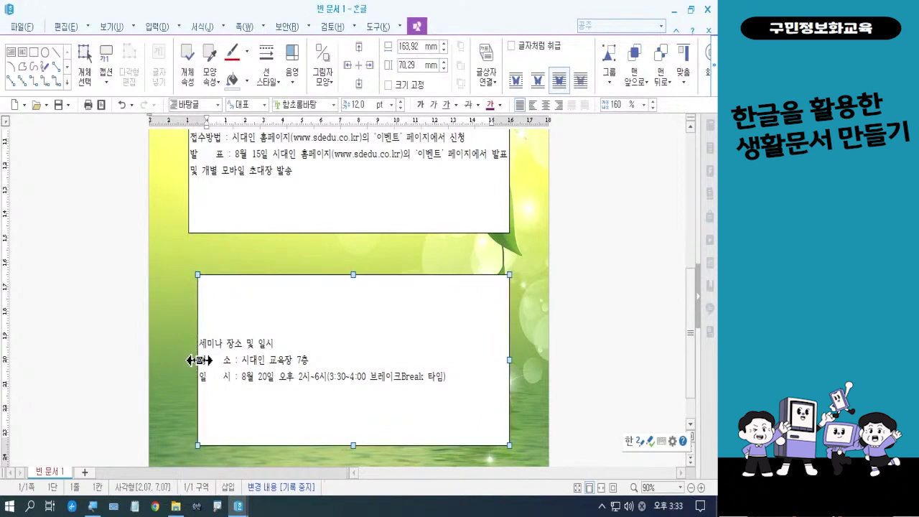
{"action": "left_click_drag", "start_coordinate": [198, 360], "coordinate": [189, 361]}
Colour the whole title text 돈과 시간을 아껴주는 포토샵 리터칭 기술 red
{"action": "scroll", "coordinate": [472, 377], "scroll_direction": "up", "scroll_amount": 5}
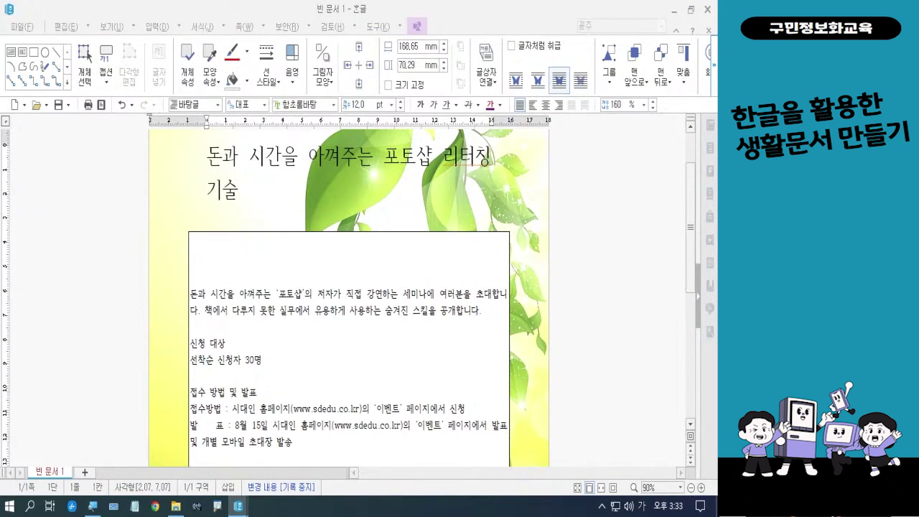
{"action": "left_click", "coordinate": [201, 155]}
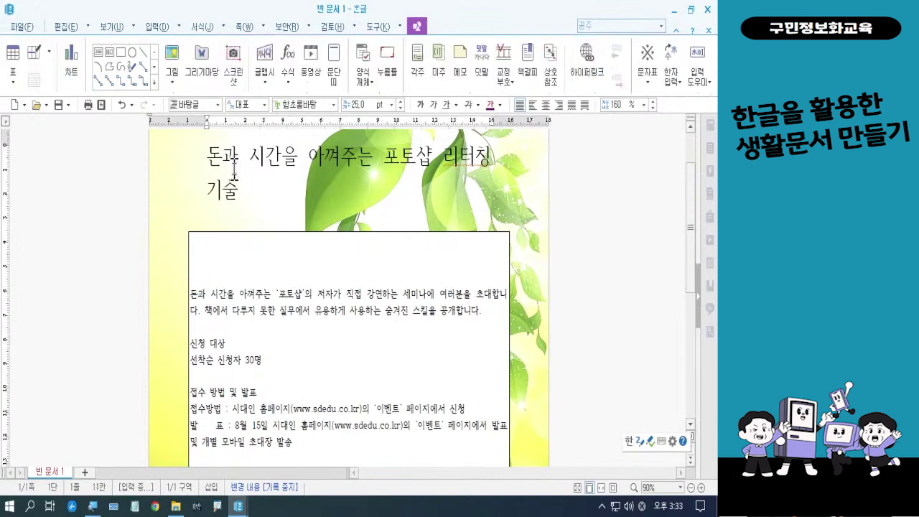
{"action": "scroll", "coordinate": [235, 173], "scroll_direction": "up", "scroll_amount": 1}
{"action": "left_click_drag", "start_coordinate": [207, 167], "coordinate": [256, 201]}
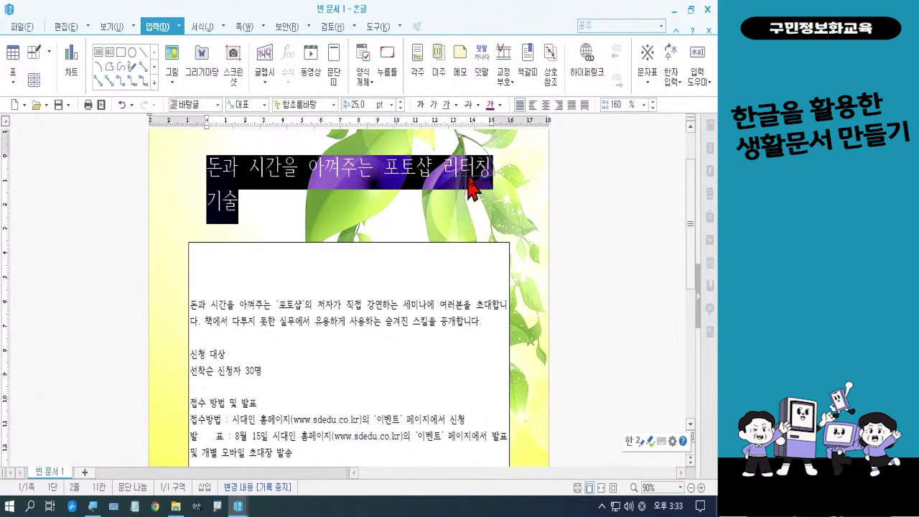
{"action": "left_click", "coordinate": [502, 109]}
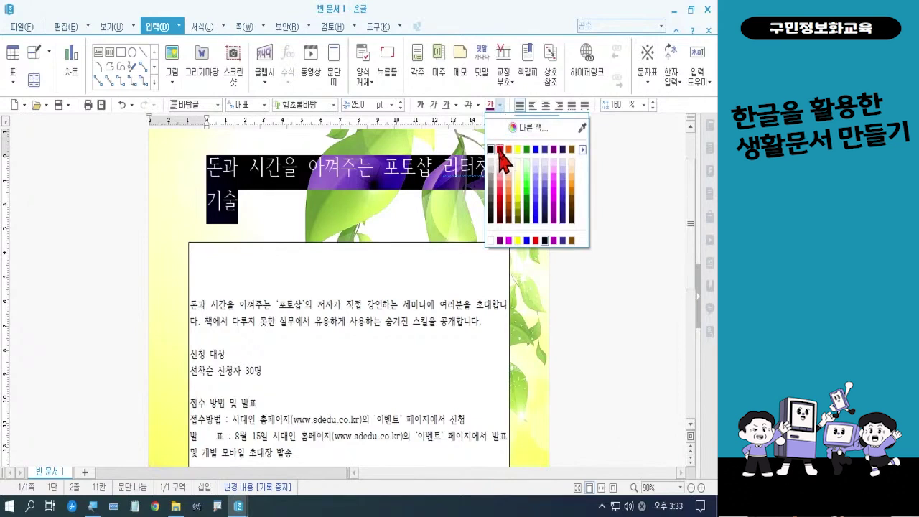
{"action": "left_click", "coordinate": [505, 163]}
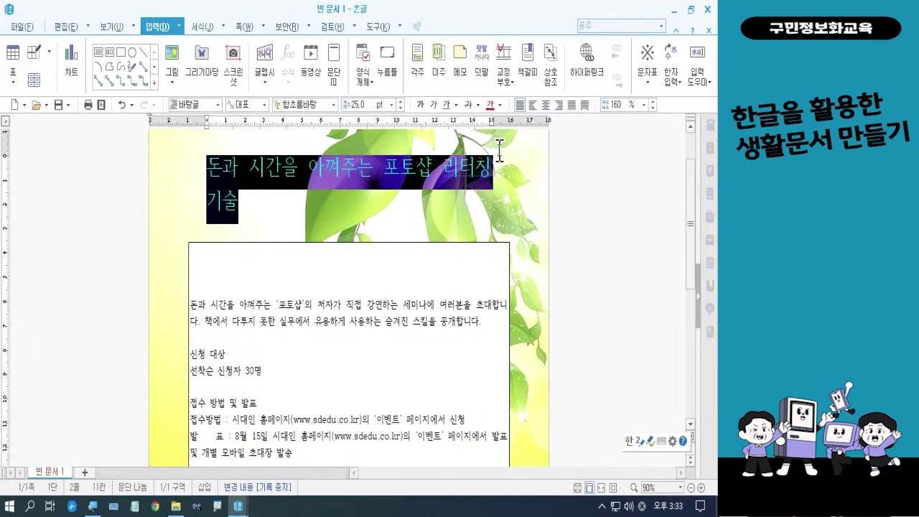
Change the title's font to 함초롬돋움 and deselect the text
{"action": "left_click", "coordinate": [333, 106]}
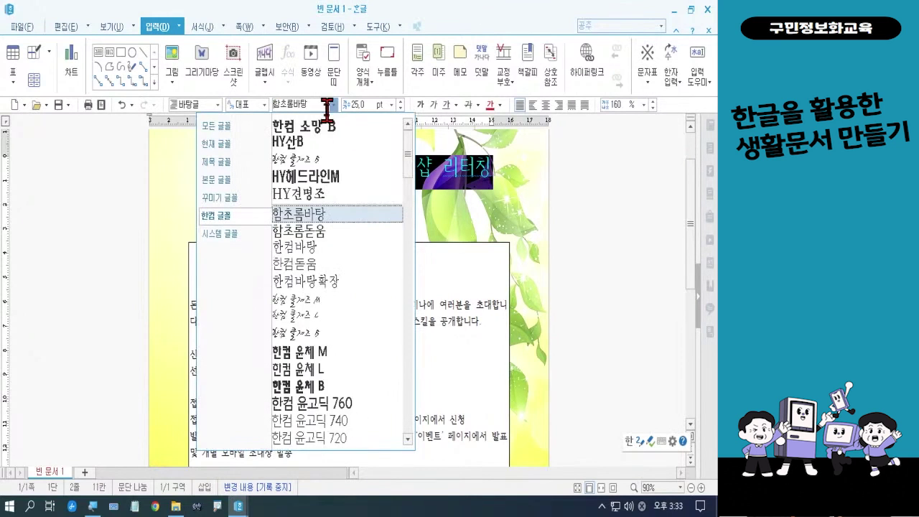
{"action": "left_click", "coordinate": [311, 231]}
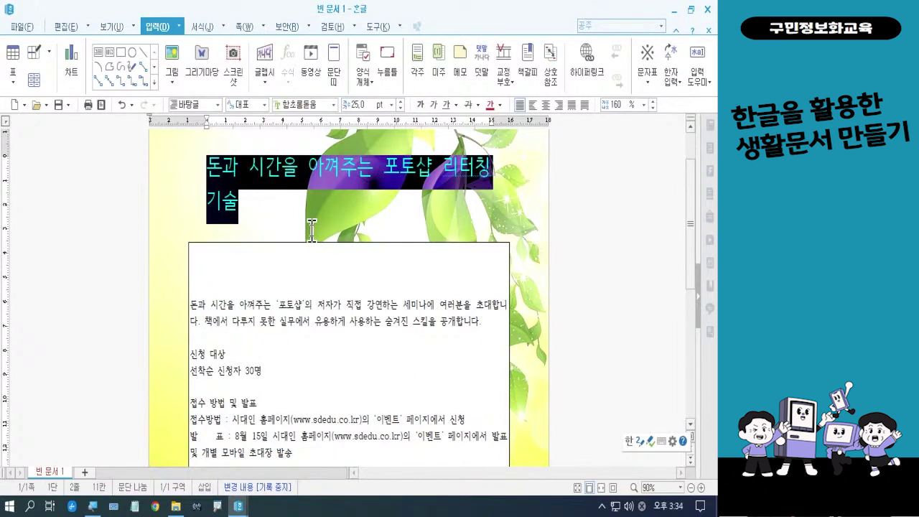
{"action": "left_click", "coordinate": [312, 229]}
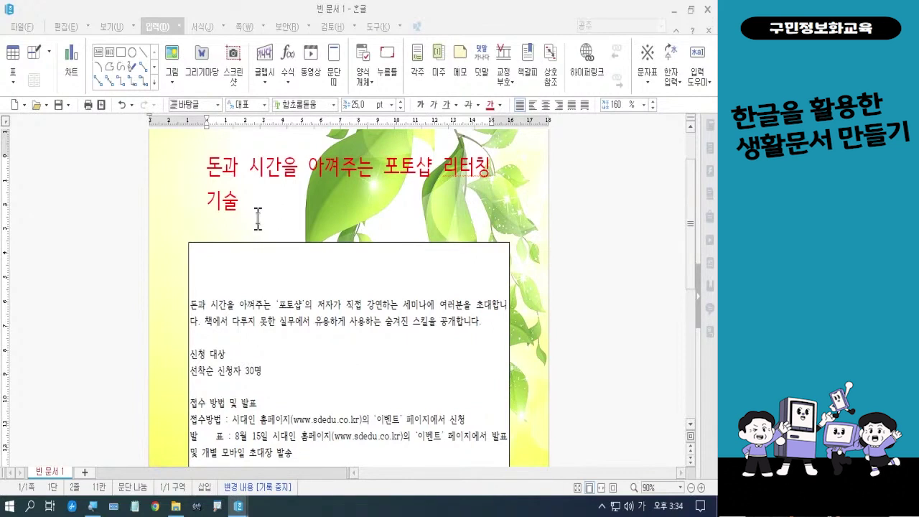
Reduce the character 과 after 돈 in the title to 14 pt
{"action": "left_click", "coordinate": [225, 167]}
{"action": "left_click_drag", "start_coordinate": [224, 167], "coordinate": [242, 199]}
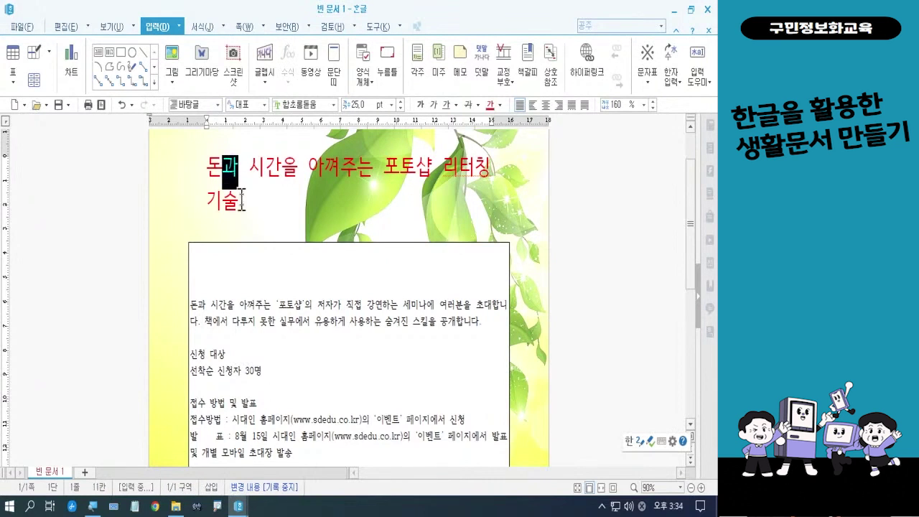
{"action": "key", "text": "F12"}
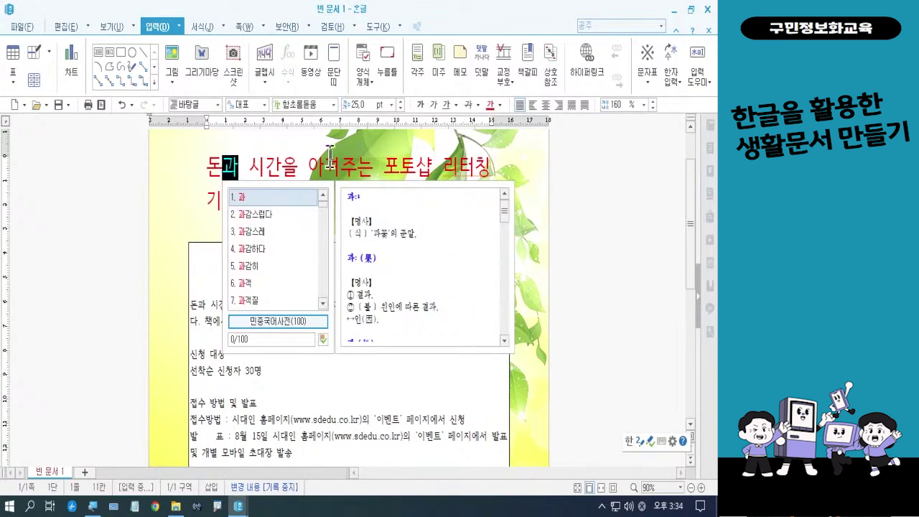
{"action": "left_click", "coordinate": [392, 106]}
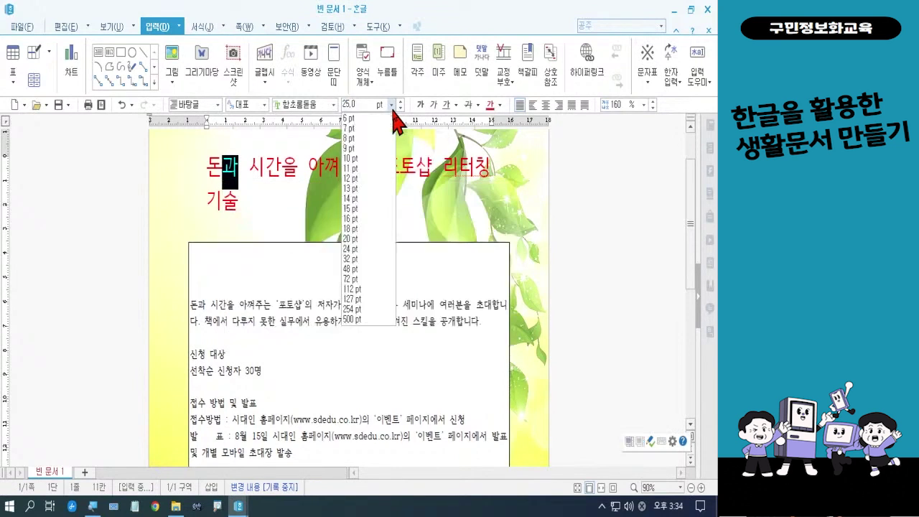
{"action": "left_click", "coordinate": [367, 199]}
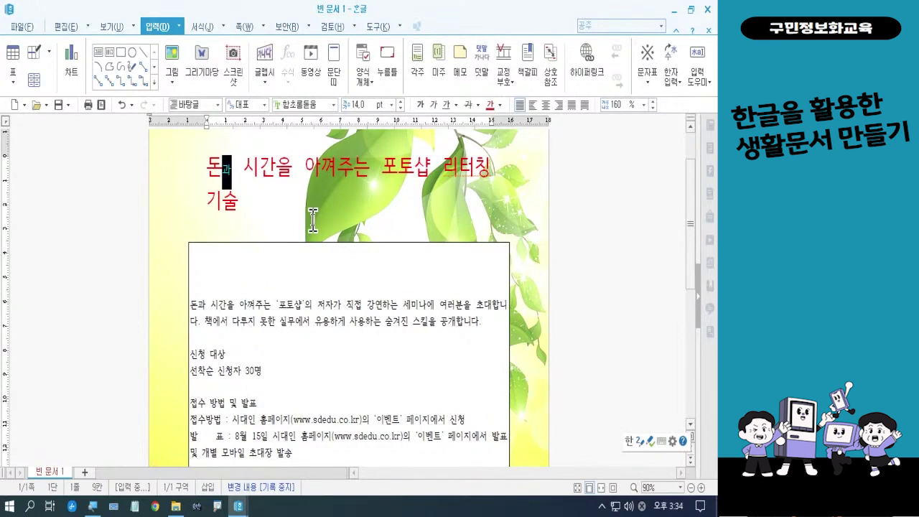
Reduce 간을 of 시간을 and 껴주는 of 아껴주는 in the title to 14 pt
{"action": "left_click_drag", "start_coordinate": [263, 174], "coordinate": [292, 176]}
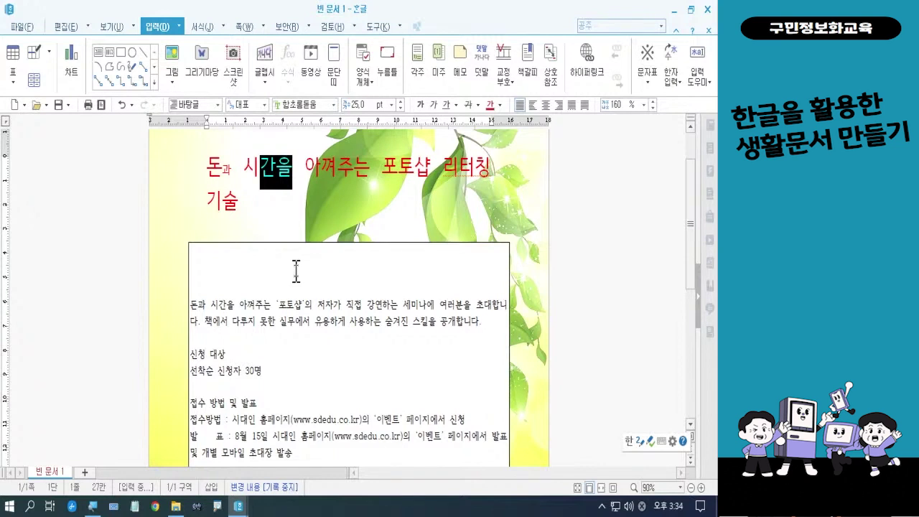
{"action": "left_click", "coordinate": [393, 105]}
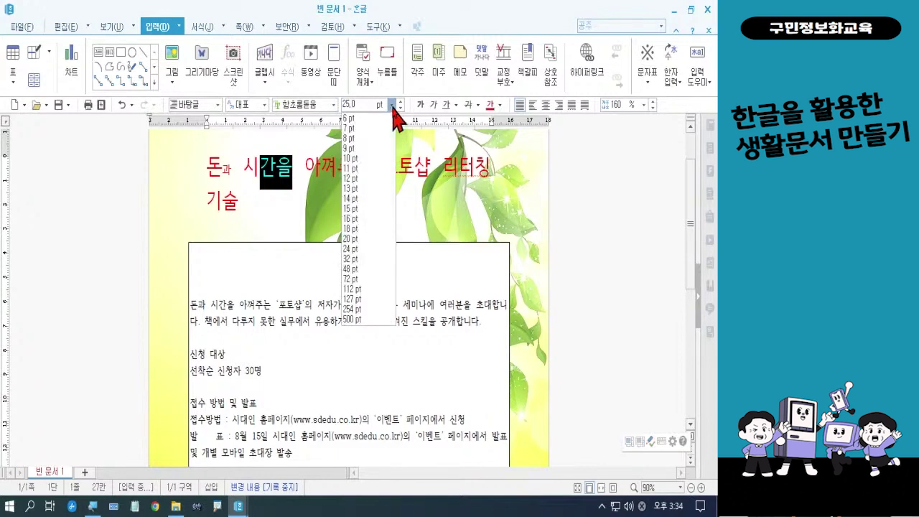
{"action": "left_click", "coordinate": [363, 199]}
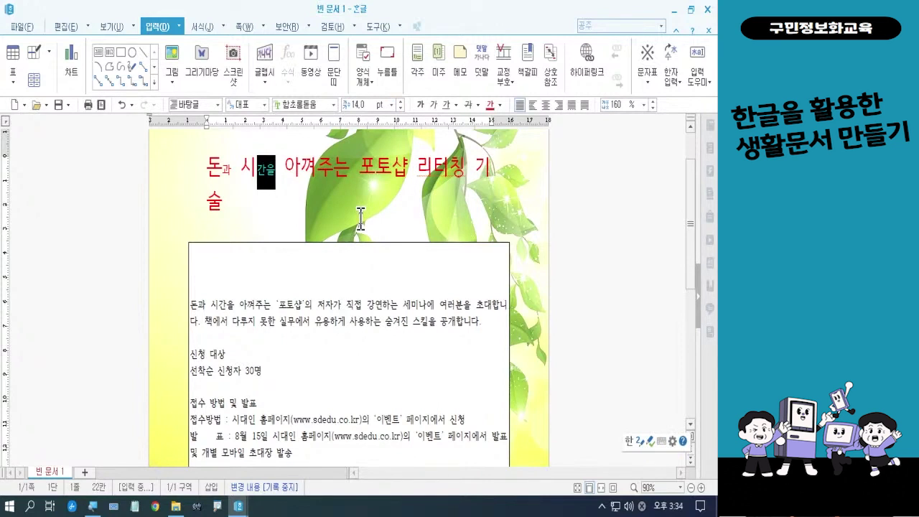
{"action": "left_click_drag", "start_coordinate": [301, 173], "coordinate": [349, 176]}
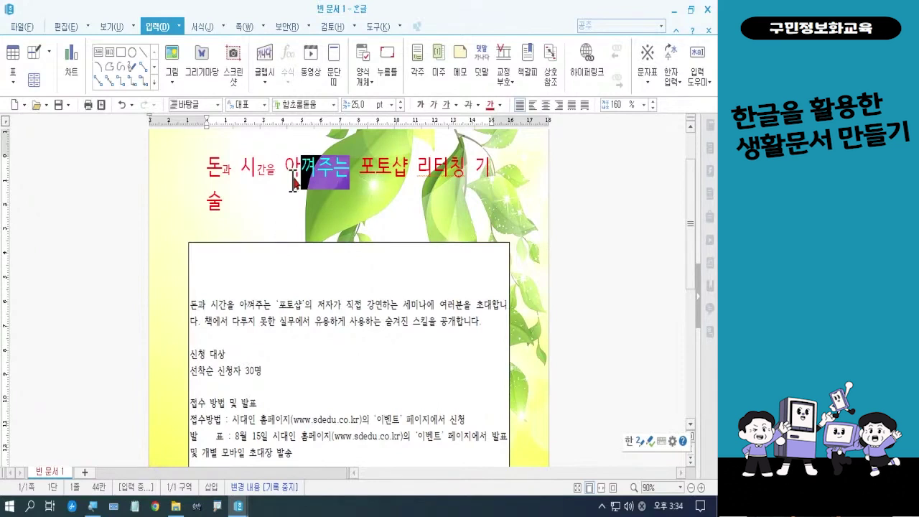
{"action": "left_click", "coordinate": [391, 105]}
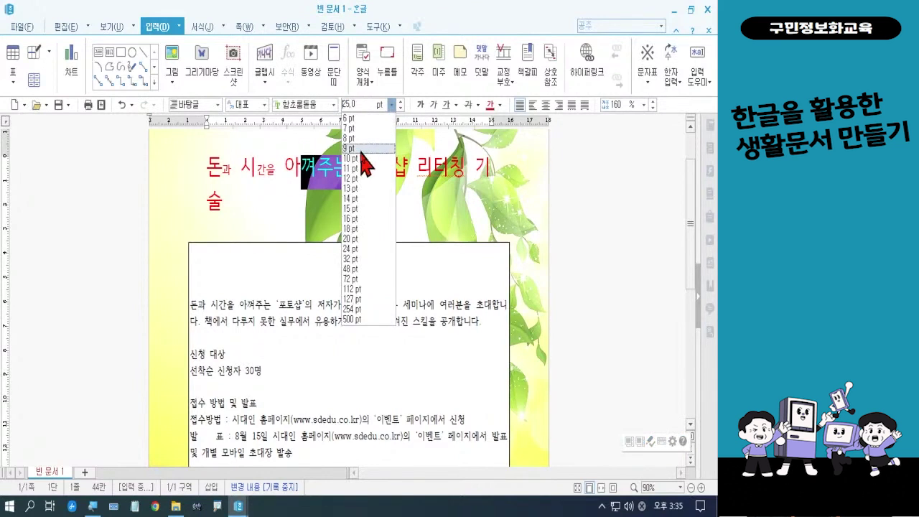
{"action": "left_click", "coordinate": [360, 199]}
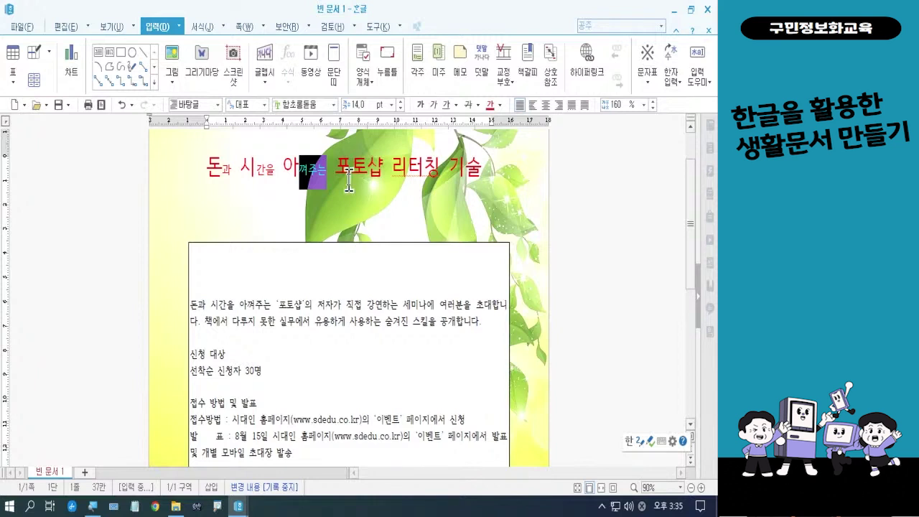
Format 포토샵 리터칭 in the title with white text and red character shading, and deselect it
{"action": "left_click_drag", "start_coordinate": [336, 172], "coordinate": [435, 171]}
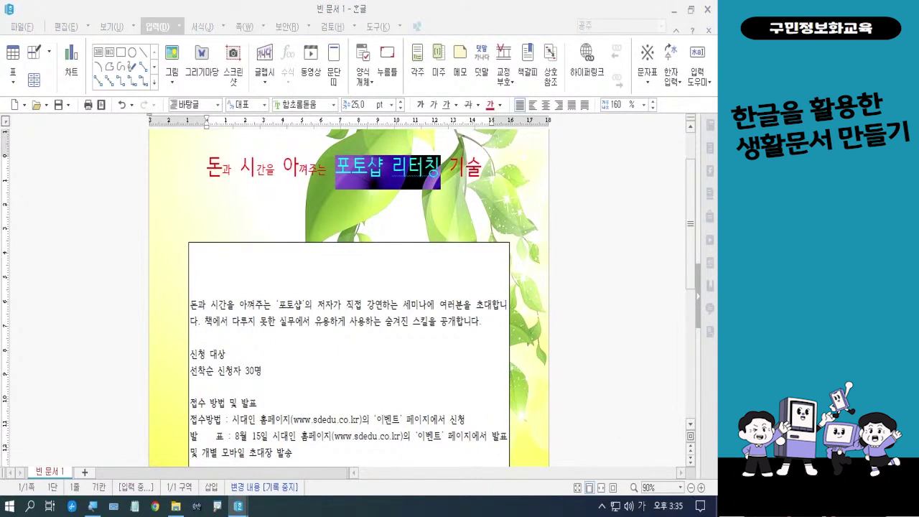
{"action": "right_click", "coordinate": [421, 179]}
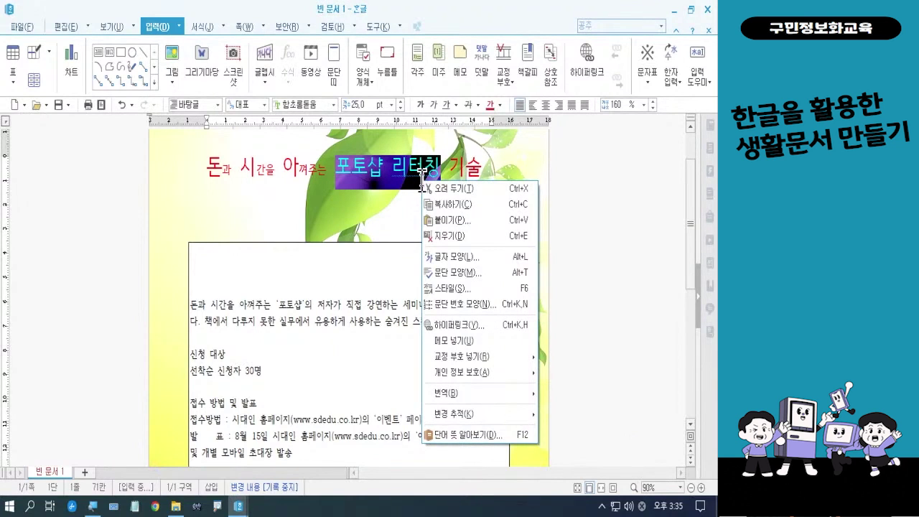
{"action": "left_click", "coordinate": [449, 257]}
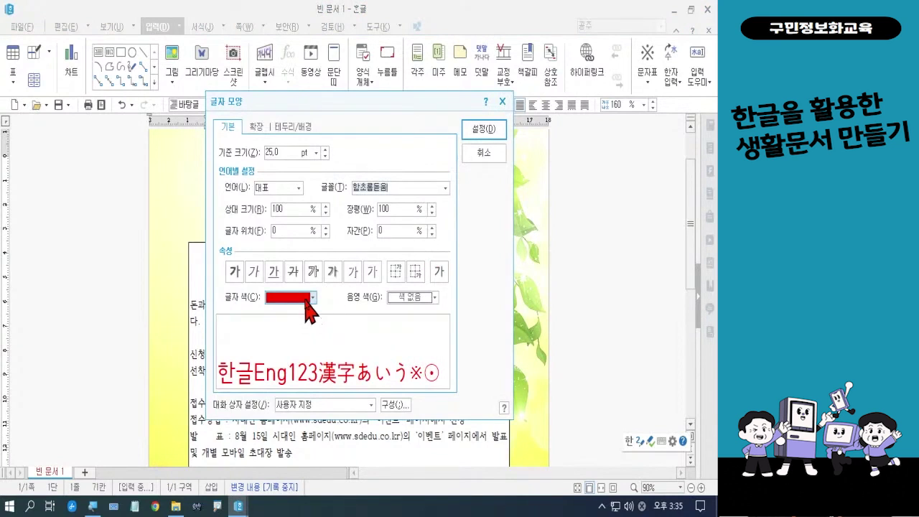
{"action": "left_click", "coordinate": [307, 304]}
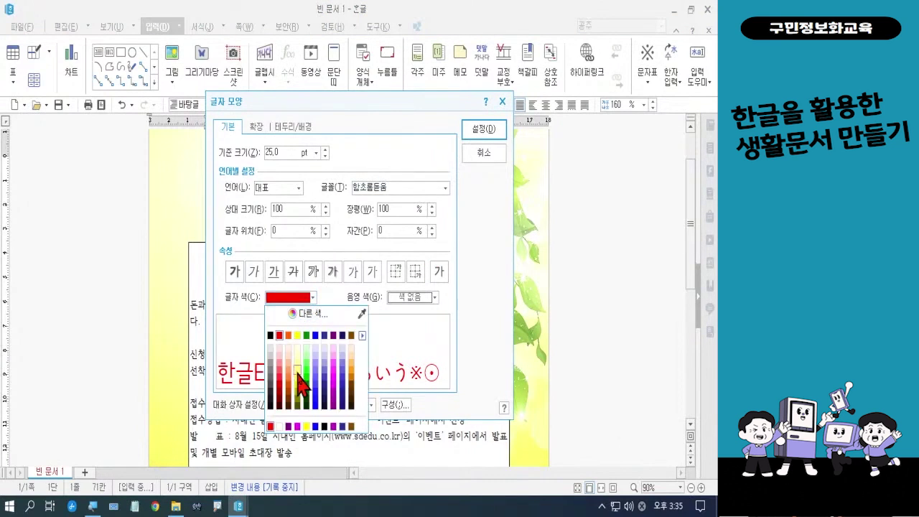
{"action": "left_click", "coordinate": [279, 426]}
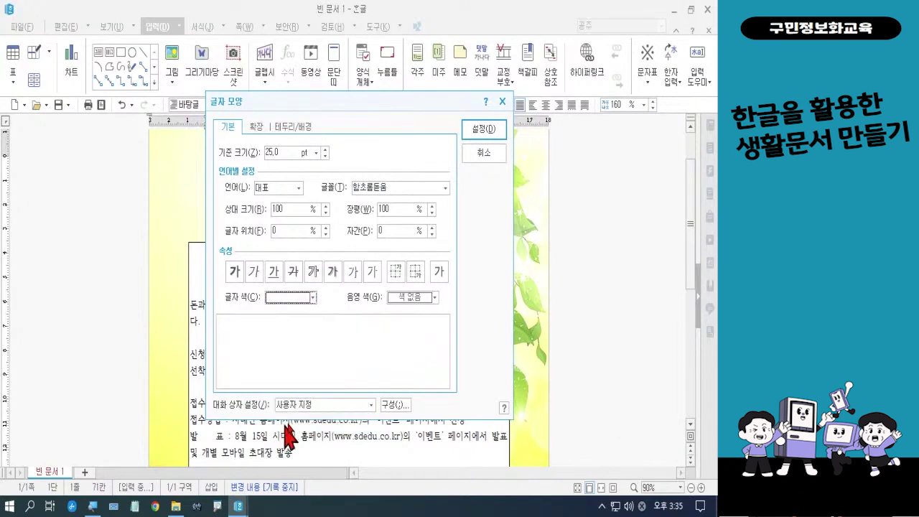
{"action": "left_click", "coordinate": [415, 299]}
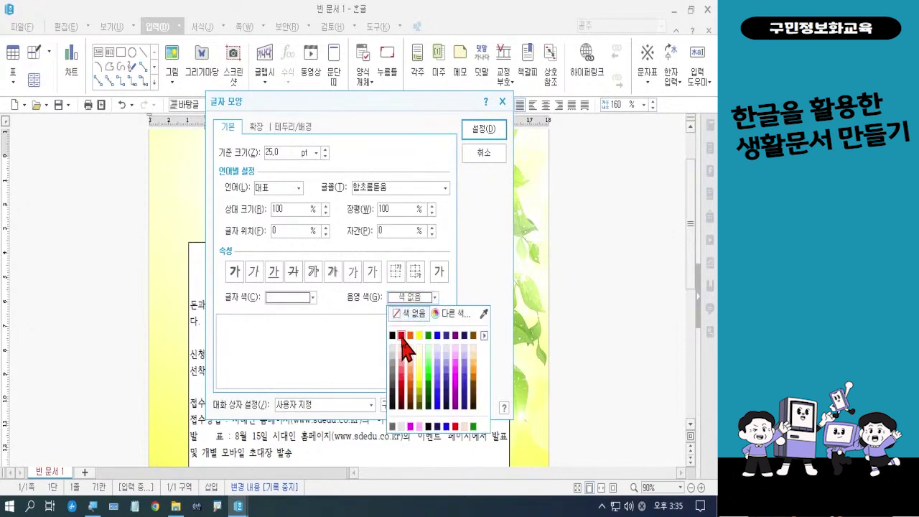
{"action": "left_click", "coordinate": [402, 336]}
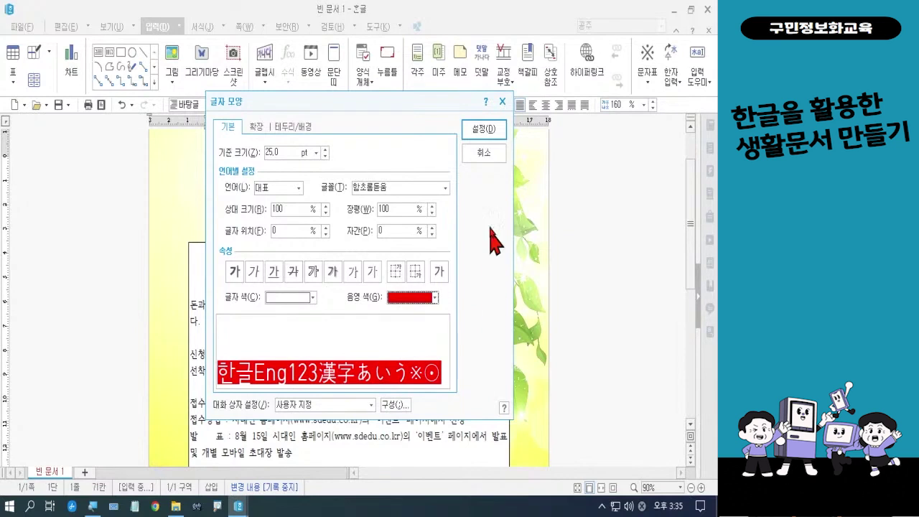
{"action": "left_click", "coordinate": [493, 130]}
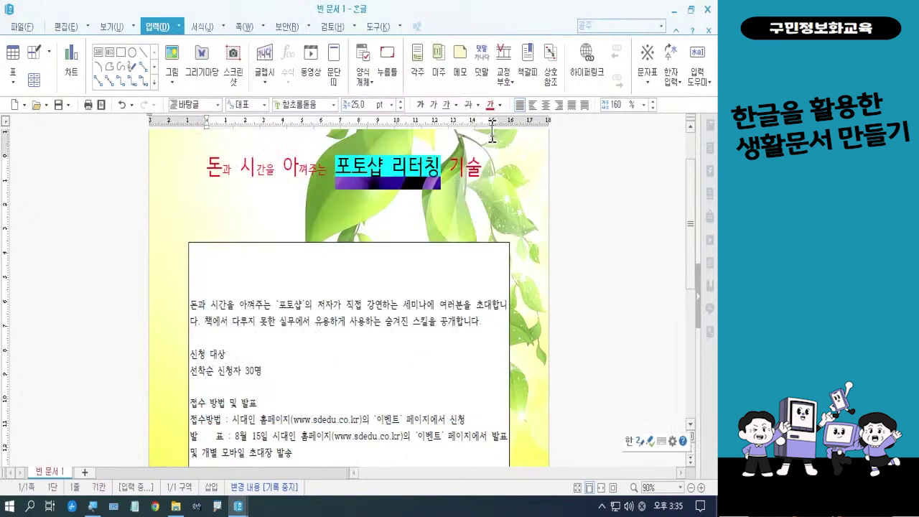
{"action": "left_click", "coordinate": [500, 191]}
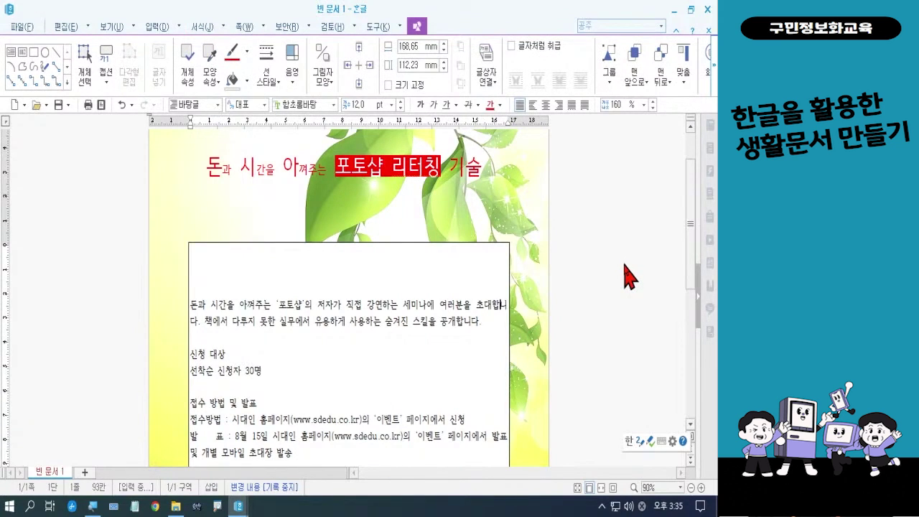
Centre-align the title line within its text box
{"action": "left_click", "coordinate": [471, 171]}
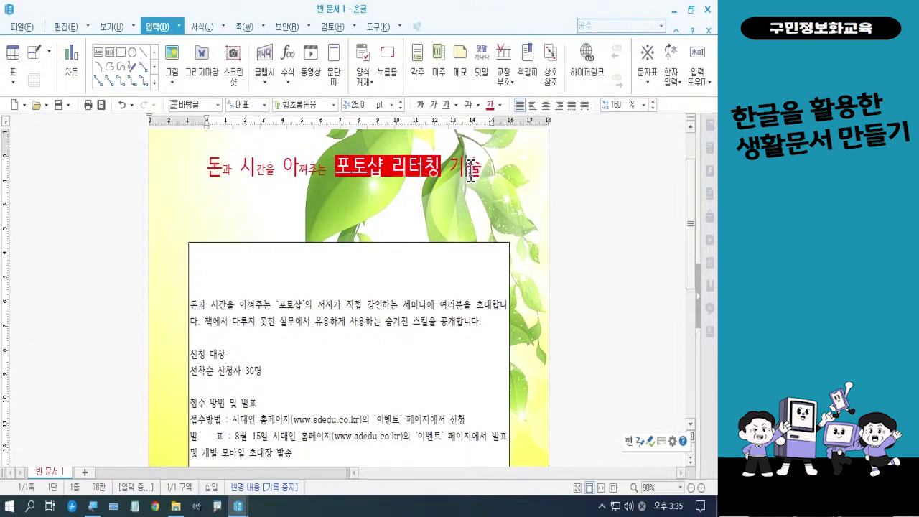
{"action": "left_click", "coordinate": [544, 107]}
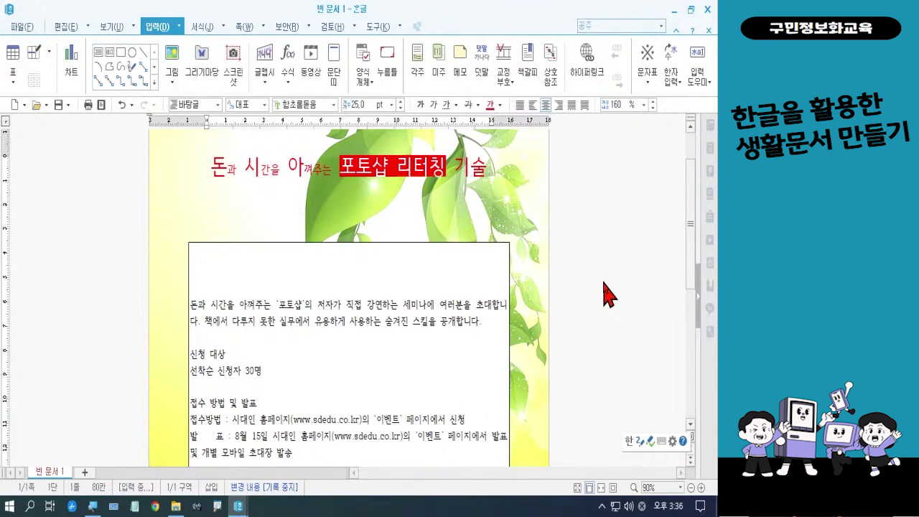
{"action": "left_click", "coordinate": [603, 283]}
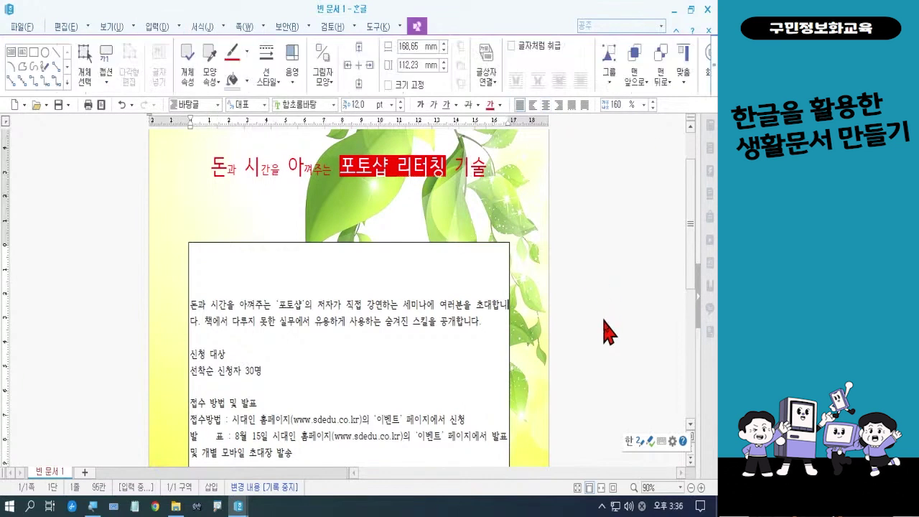
Make the whole title 돈과 시간을 아껴주는 포토샵 리터칭 기술 bold and deselect it
{"action": "left_click", "coordinate": [701, 488]}
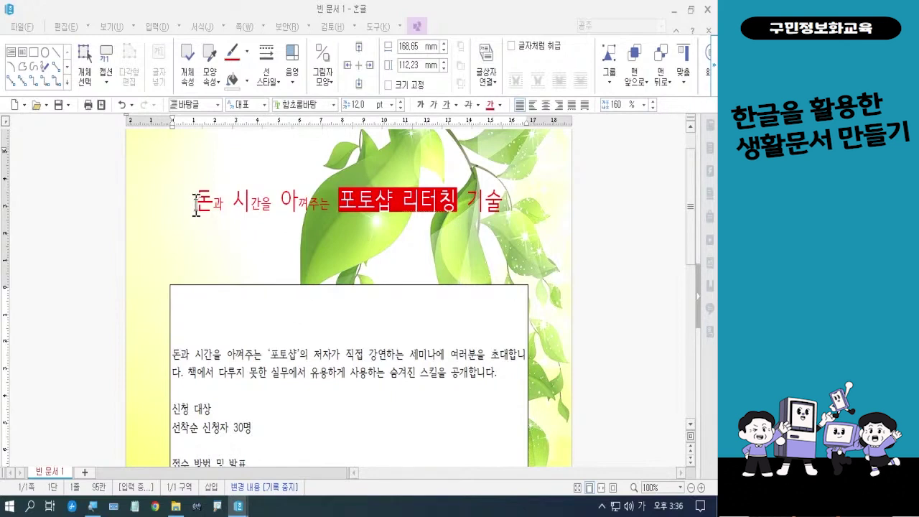
{"action": "left_click_drag", "start_coordinate": [196, 203], "coordinate": [501, 202]}
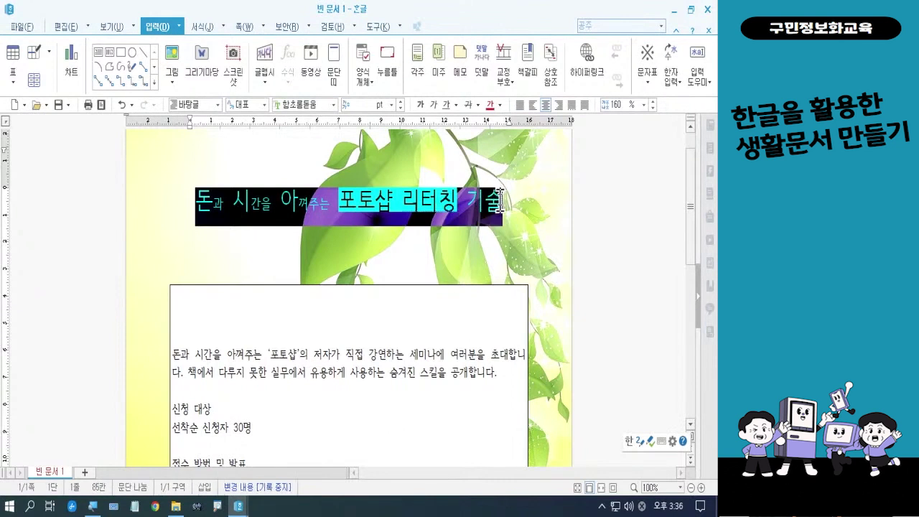
{"action": "left_click", "coordinate": [421, 105]}
{"action": "left_click", "coordinate": [603, 265]}
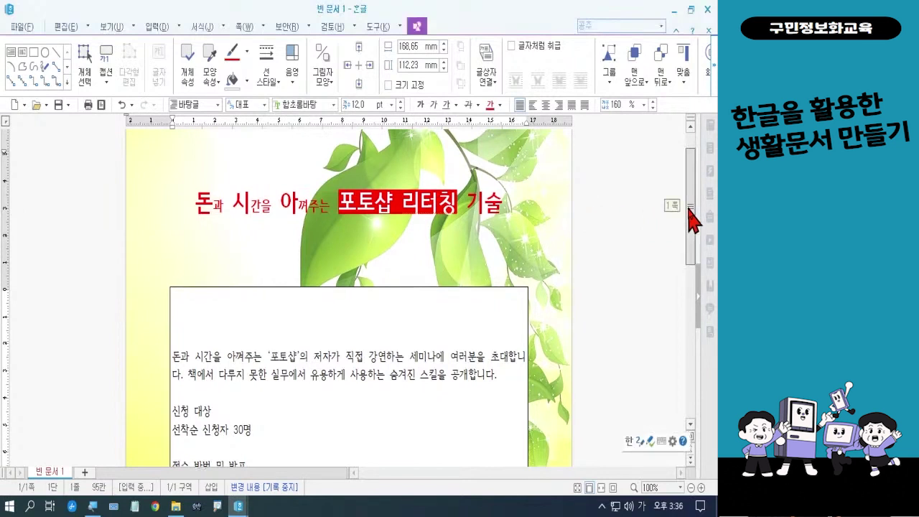
Set all the body text in the lower text box, from 돈과 시간을 to 초대장 발송, to 14 pt
{"action": "left_click_drag", "start_coordinate": [691, 219], "coordinate": [695, 268]}
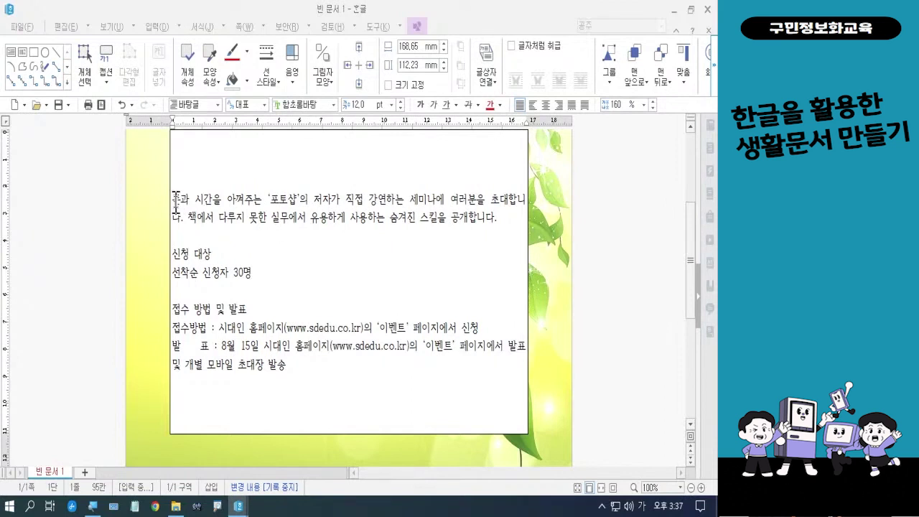
{"action": "left_click_drag", "start_coordinate": [175, 202], "coordinate": [319, 388]}
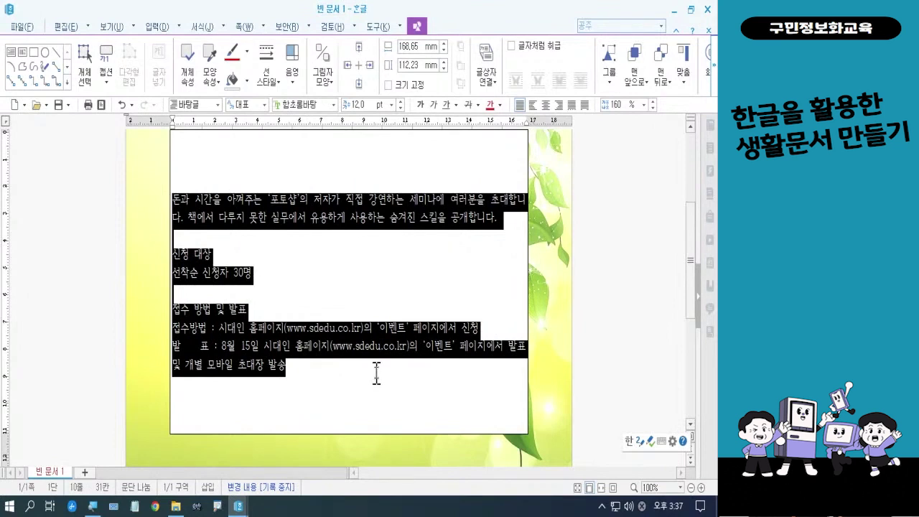
{"action": "left_click", "coordinate": [392, 107]}
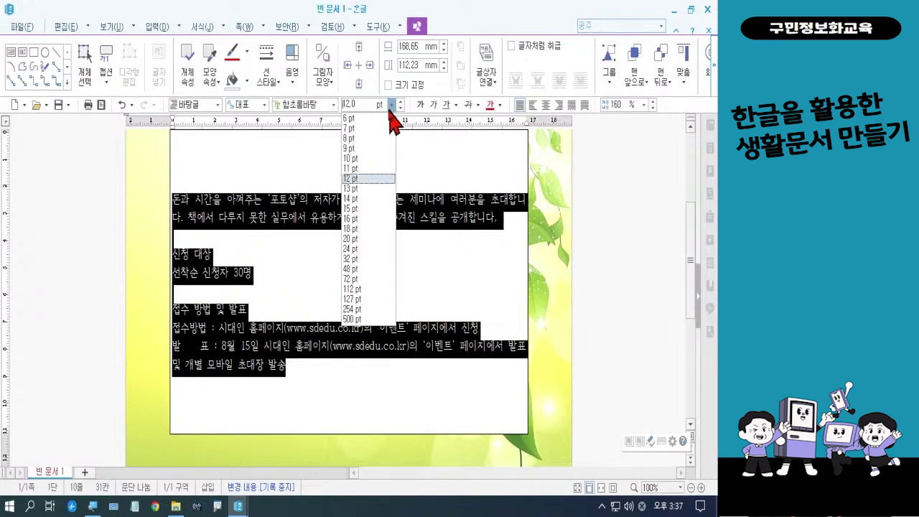
{"action": "left_click", "coordinate": [363, 199]}
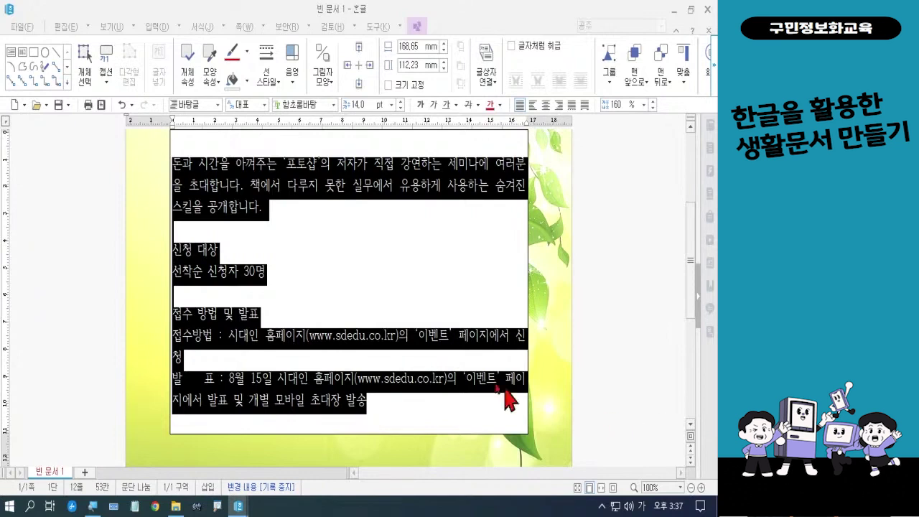
{"action": "left_click", "coordinate": [291, 260]}
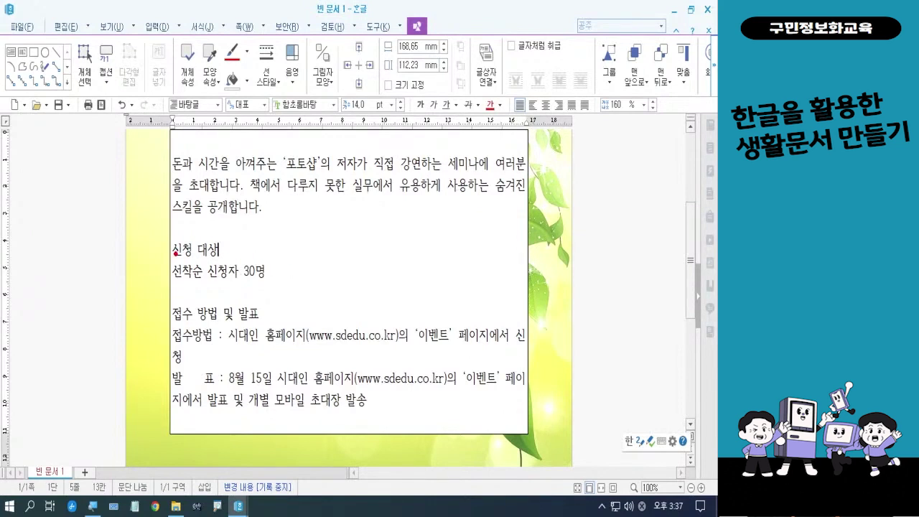
{"action": "mouse_move", "coordinate": [175, 236]}
{"action": "left_mouse_down"}
{"action": "mouse_move", "coordinate": [197, 263]}
{"action": "mouse_move", "coordinate": [179, 237]}
{"action": "left_mouse_up"}
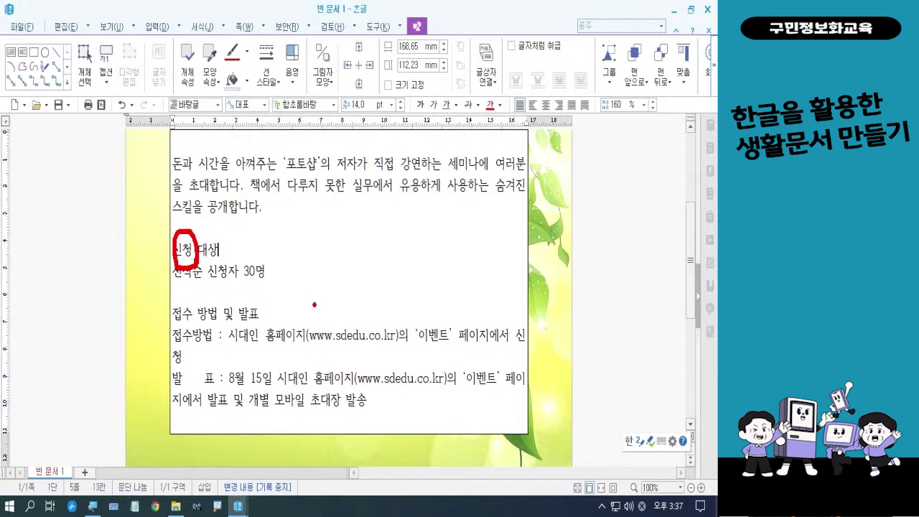
{"action": "mouse_move", "coordinate": [526, 255]}
{"action": "left_mouse_down"}
{"action": "mouse_move", "coordinate": [495, 267]}
{"action": "mouse_move", "coordinate": [523, 247]}
{"action": "mouse_move", "coordinate": [526, 264]}
{"action": "left_mouse_up"}
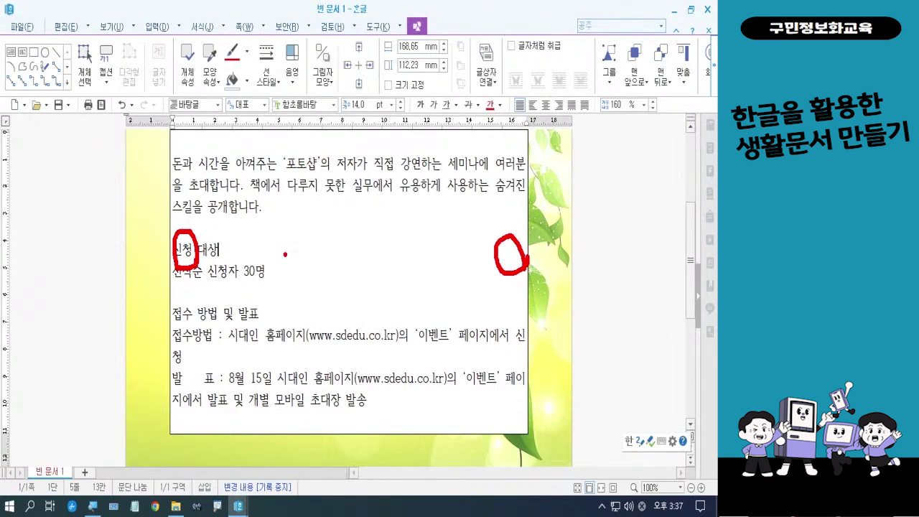
{"action": "key", "text": "Escape"}
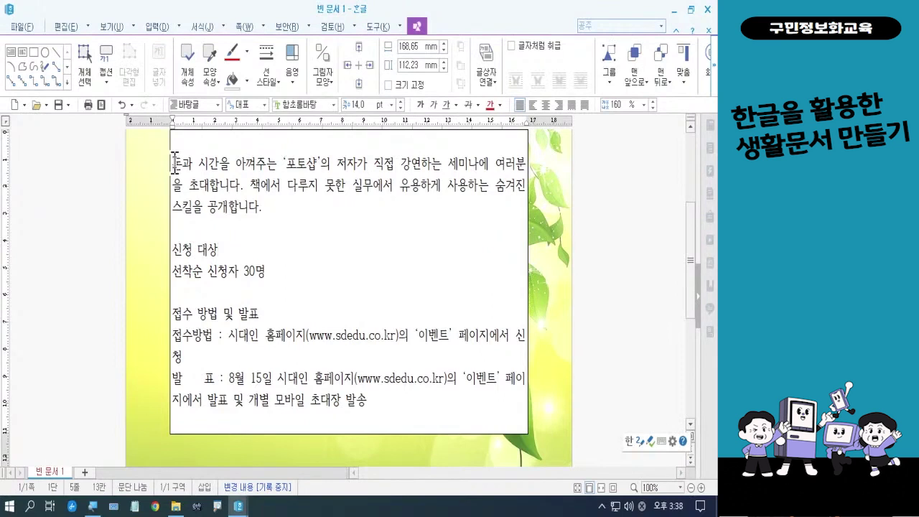
Set the left and right paragraph margins of all the body text to 30 pt and deselect it
{"action": "left_click_drag", "start_coordinate": [175, 162], "coordinate": [383, 402]}
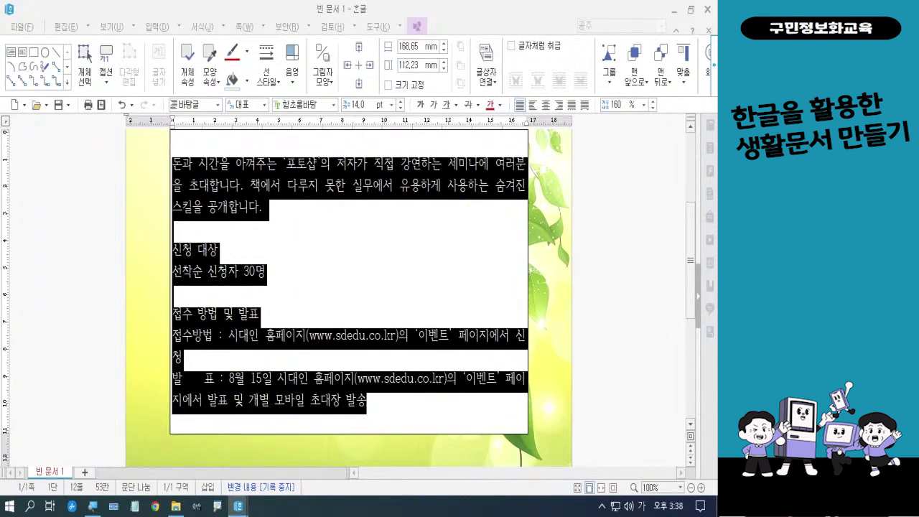
{"action": "right_click", "coordinate": [216, 193]}
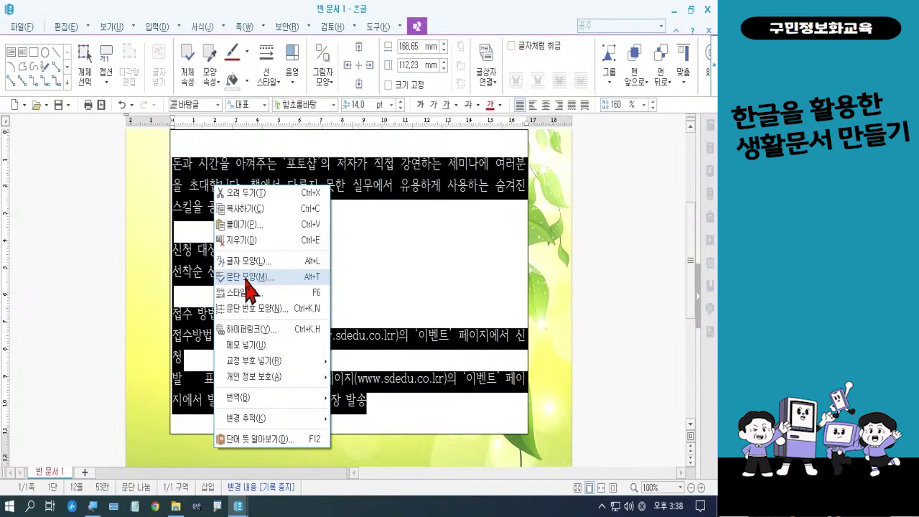
{"action": "left_click", "coordinate": [249, 279]}
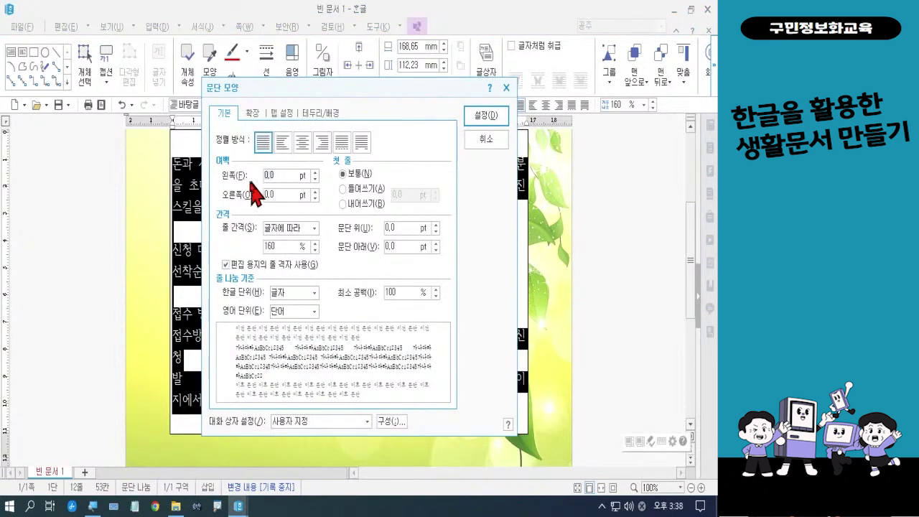
{"action": "type", "text": "30"}
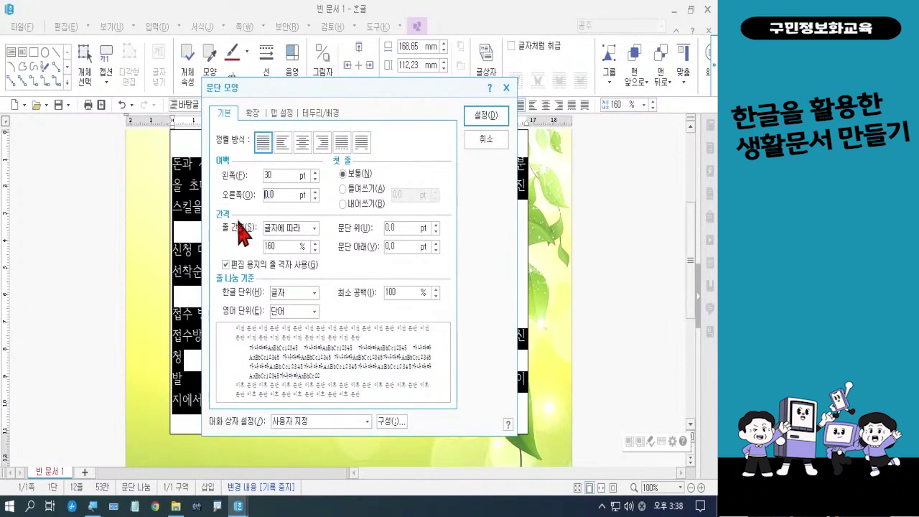
{"action": "key", "text": "Tab"}
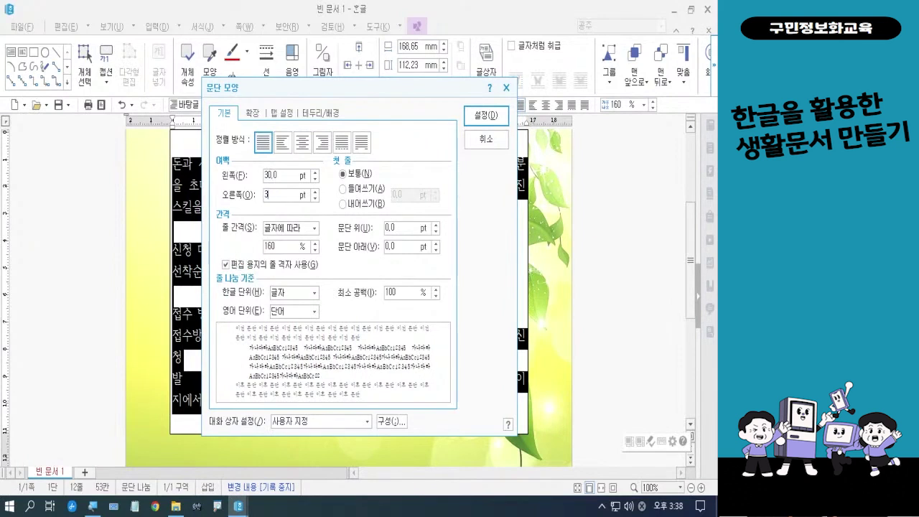
{"action": "type", "text": "30"}
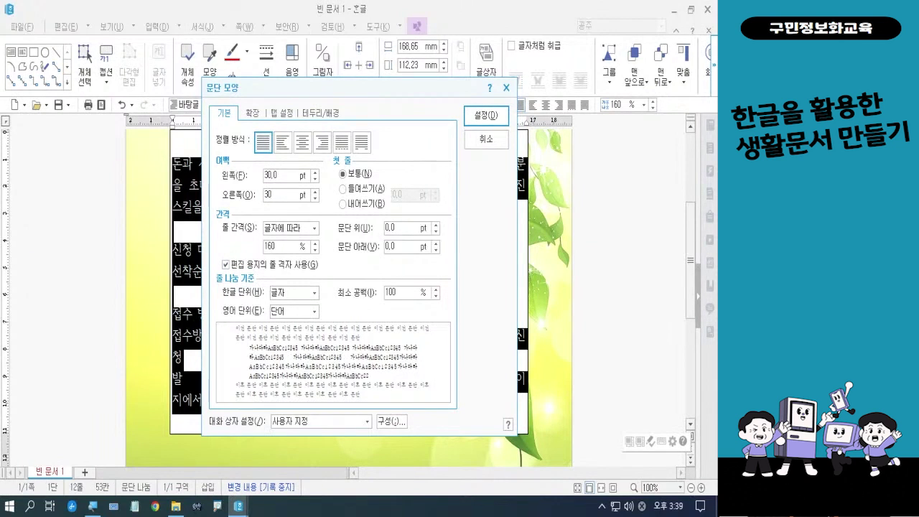
{"action": "left_click", "coordinate": [483, 117]}
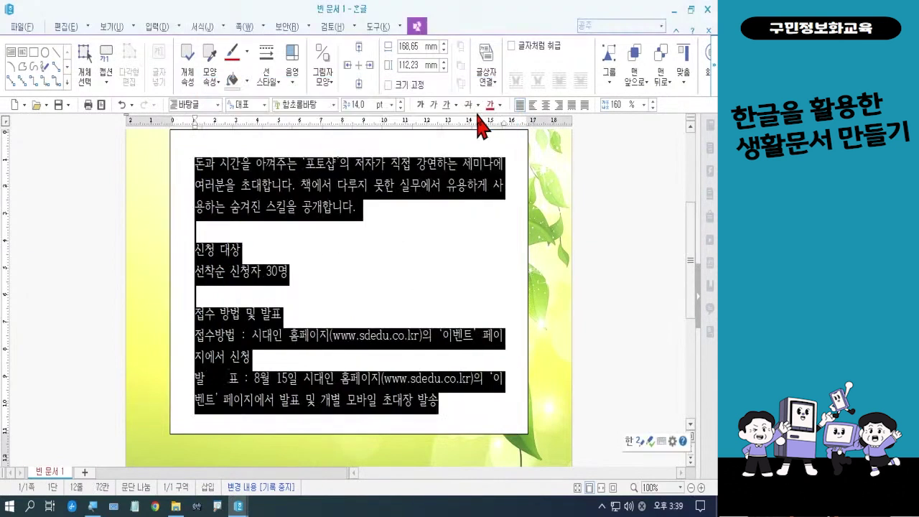
{"action": "left_click", "coordinate": [422, 260]}
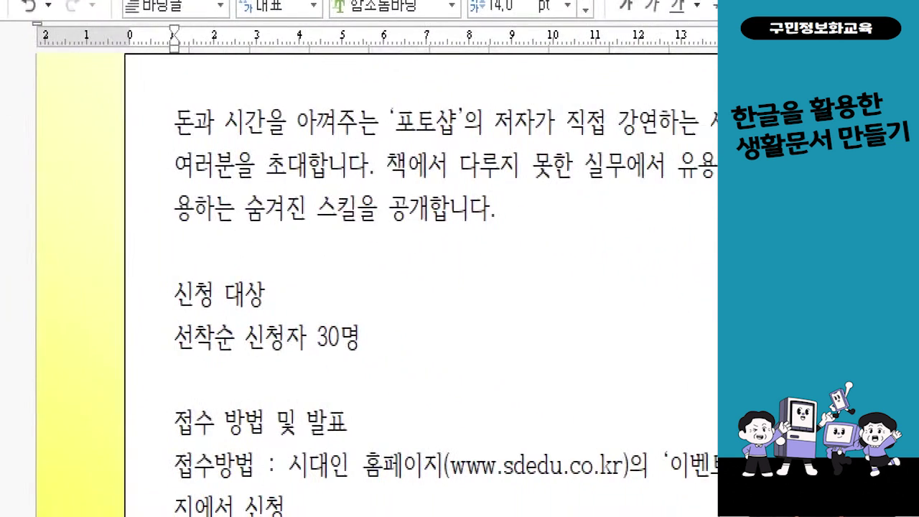
{"action": "mouse_move", "coordinate": [208, 86]}
{"action": "left_mouse_down"}
{"action": "mouse_move", "coordinate": [176, 131]}
{"action": "mouse_move", "coordinate": [187, 150]}
{"action": "left_mouse_up"}
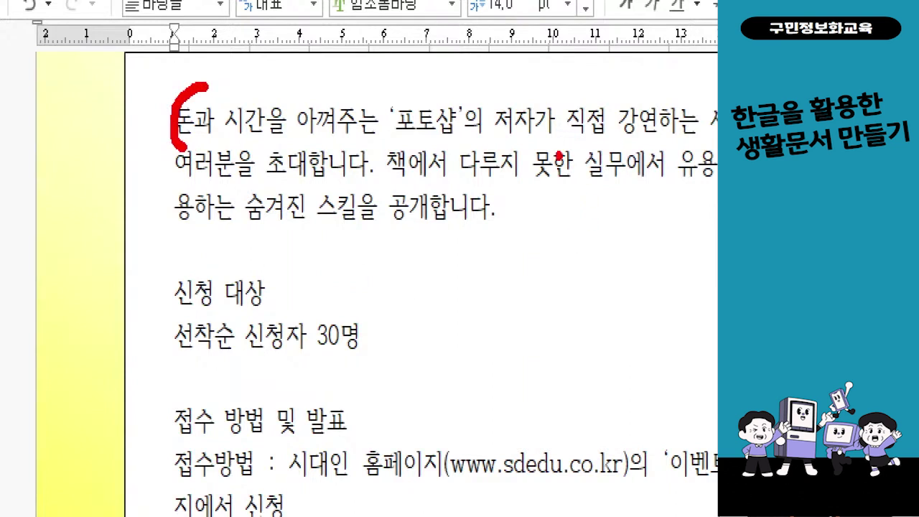
{"action": "mouse_move", "coordinate": [494, 181]}
{"action": "left_mouse_down"}
{"action": "mouse_move", "coordinate": [509, 212]}
{"action": "mouse_move", "coordinate": [485, 258]}
{"action": "left_mouse_up"}
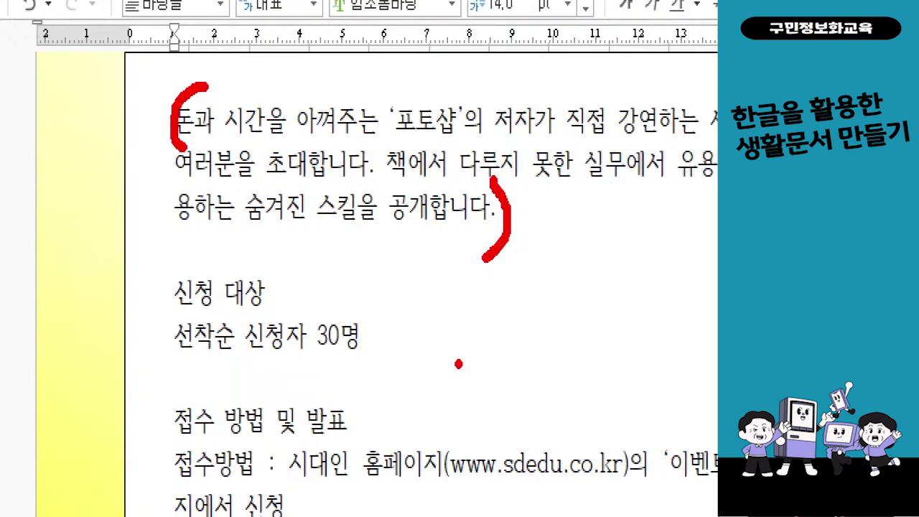
{"action": "key", "text": "e"}
{"action": "mouse_move", "coordinate": [204, 131]}
{"action": "left_mouse_down"}
{"action": "mouse_move", "coordinate": [168, 147]}
{"action": "mouse_move", "coordinate": [171, 93]}
{"action": "mouse_move", "coordinate": [201, 92]}
{"action": "mouse_move", "coordinate": [208, 135]}
{"action": "mouse_move", "coordinate": [200, 148]}
{"action": "left_mouse_up"}
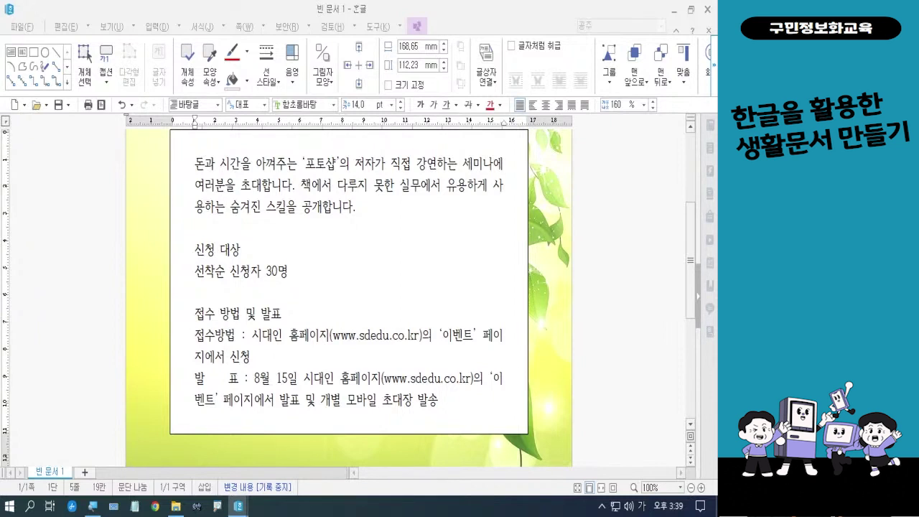
Decorate the first letter of the opening body paragraph as a two-line drop cap in the 궁서 font with a yellow fill
{"action": "left_click", "coordinate": [196, 166]}
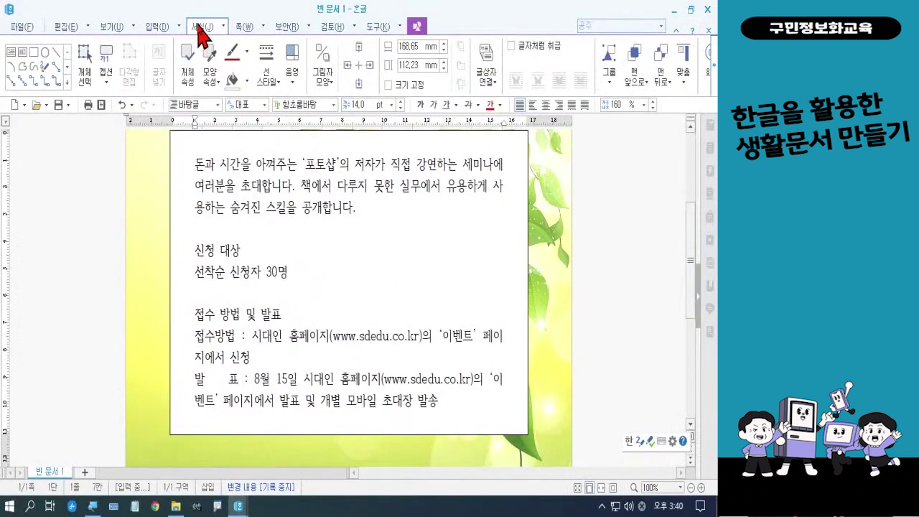
{"action": "left_click", "coordinate": [365, 61]}
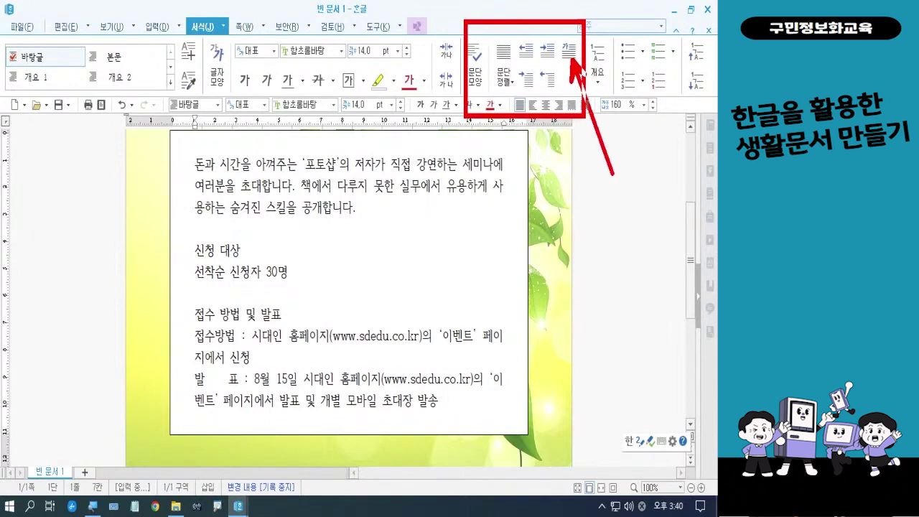
{"action": "left_click", "coordinate": [568, 52]}
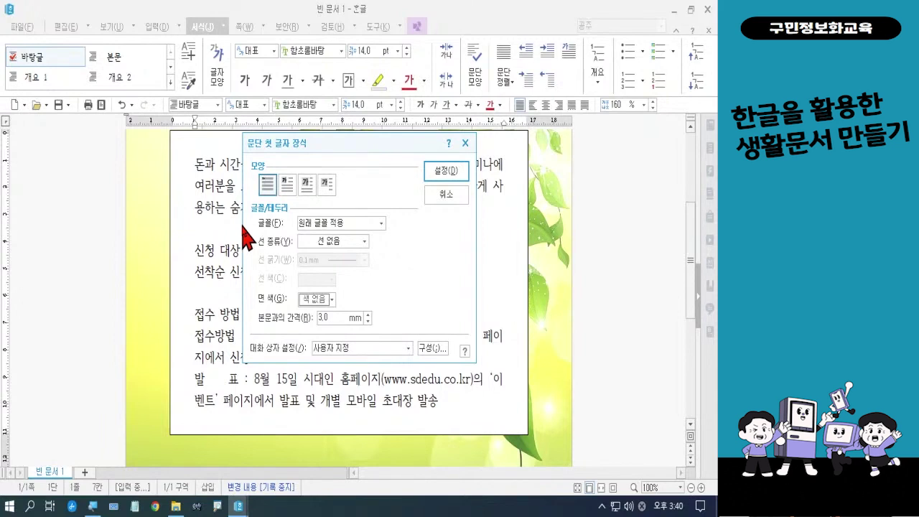
{"action": "left_click", "coordinate": [288, 188]}
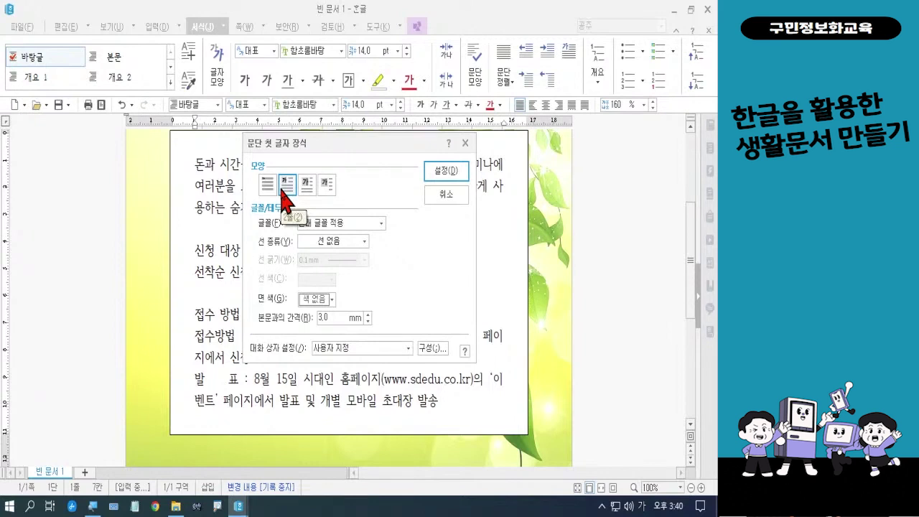
{"action": "left_click", "coordinate": [314, 224]}
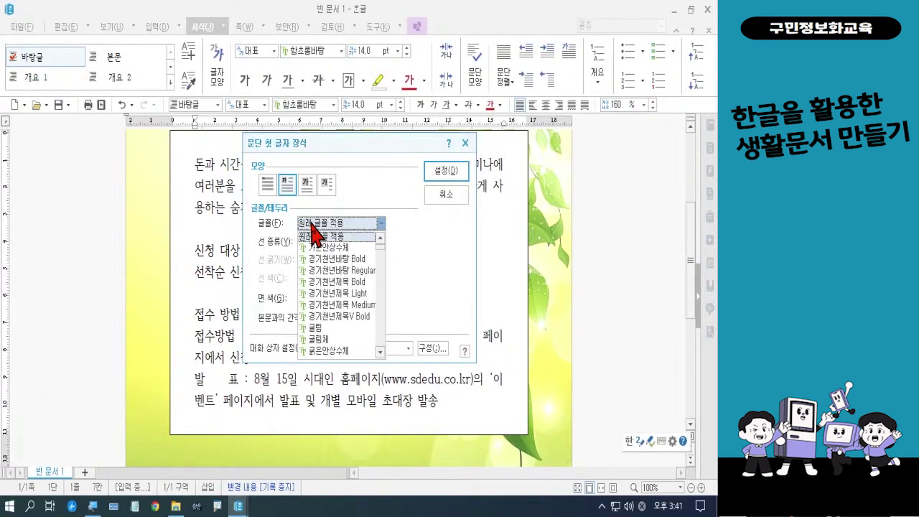
{"action": "scroll", "coordinate": [328, 266], "scroll_direction": "down", "scroll_amount": 1}
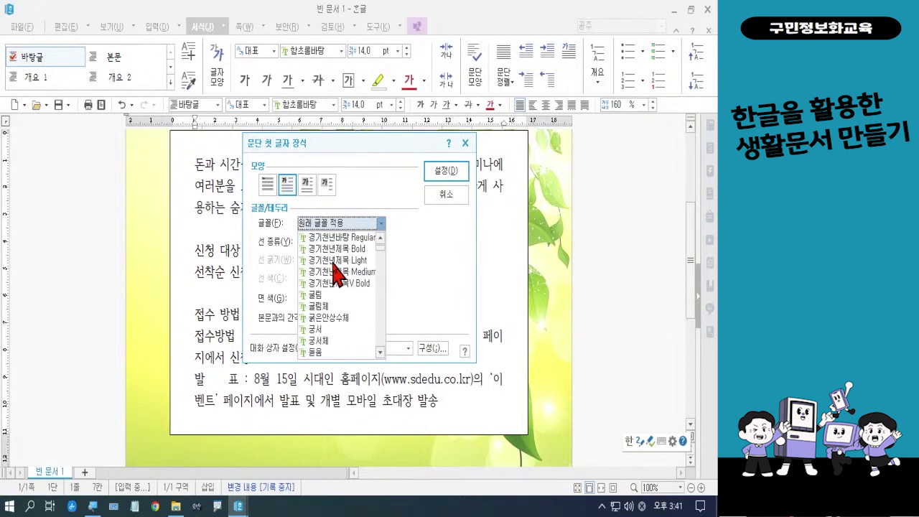
{"action": "left_click", "coordinate": [324, 329]}
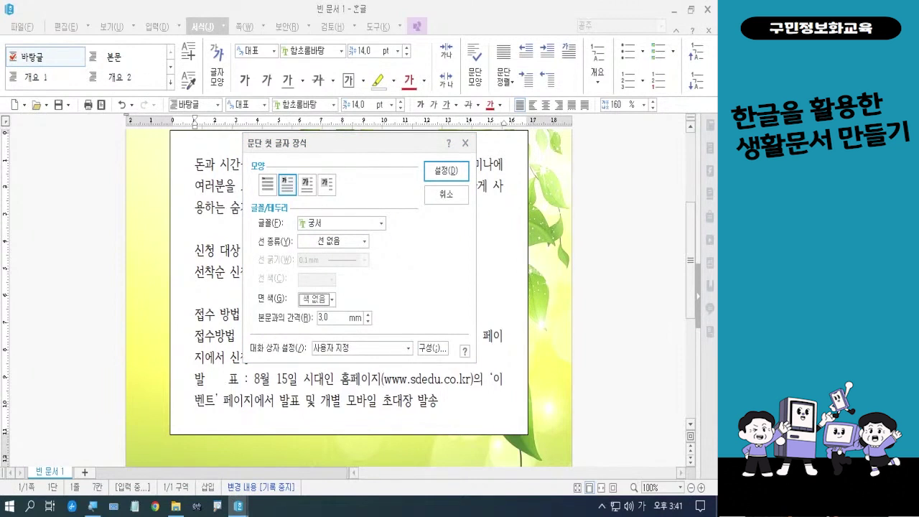
{"action": "left_click", "coordinate": [325, 300]}
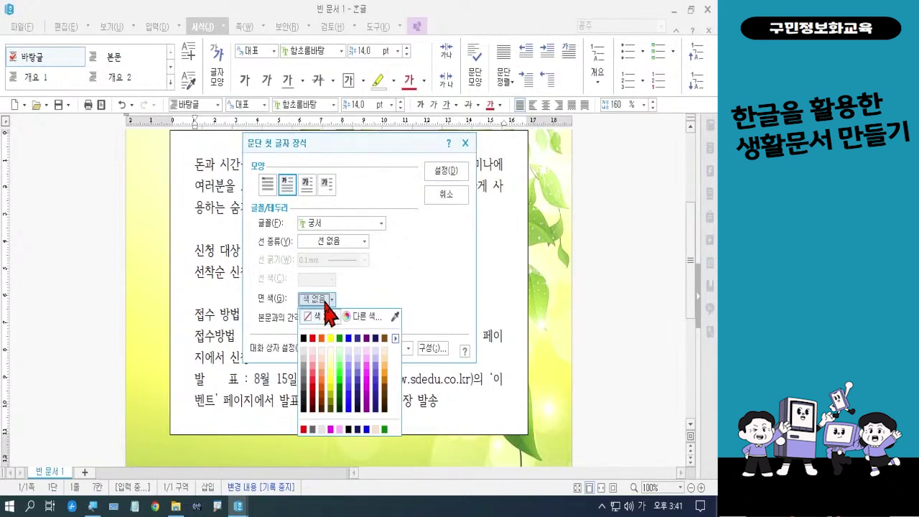
{"action": "left_click", "coordinate": [330, 339]}
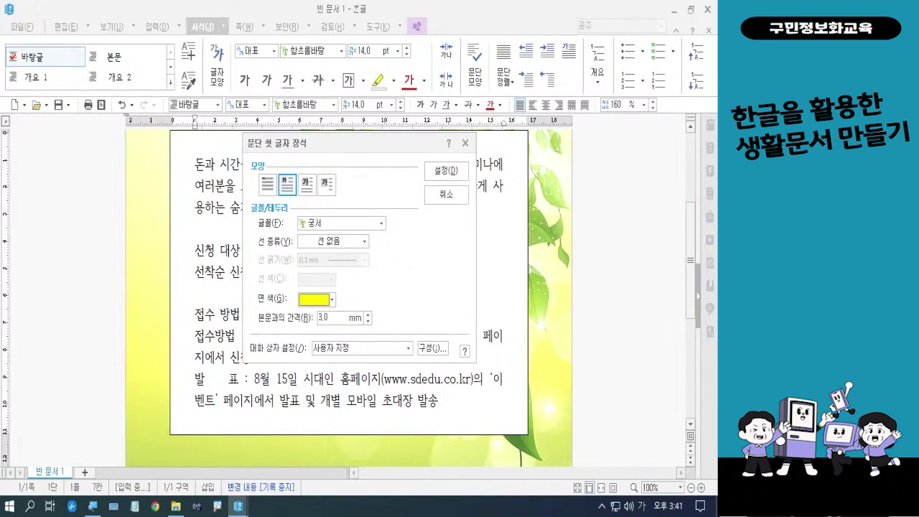
{"action": "left_click", "coordinate": [453, 176]}
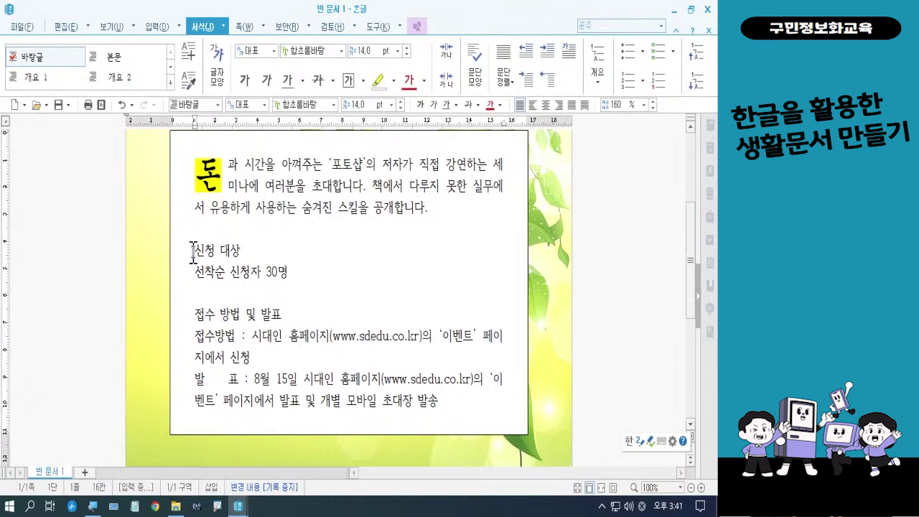
Set the 신청 대상 heading in the HY수평선B font at 16 pt
{"action": "left_click_drag", "start_coordinate": [193, 250], "coordinate": [240, 253]}
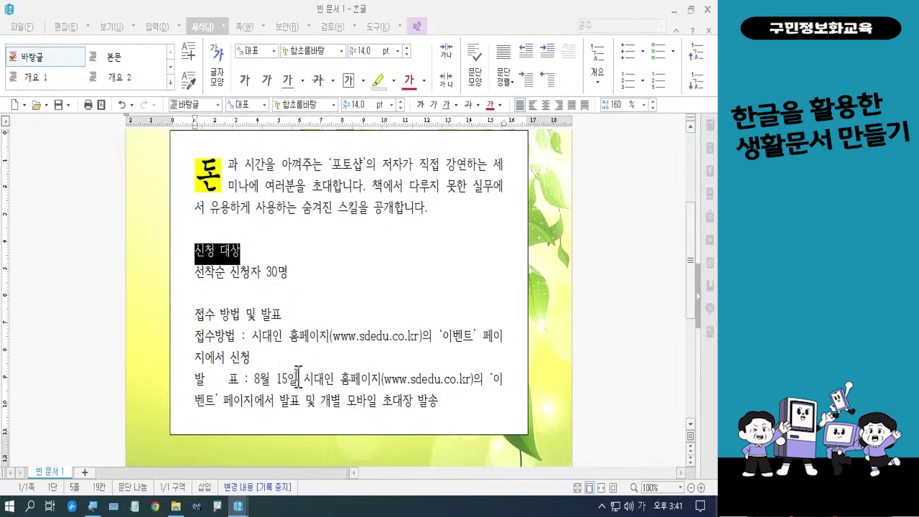
{"action": "left_click", "coordinate": [218, 314]}
{"action": "key", "text": "Hangul"}
{"action": "key", "text": "Hangul"}
{"action": "key", "text": "Hangul"}
{"action": "left_click", "coordinate": [334, 104]}
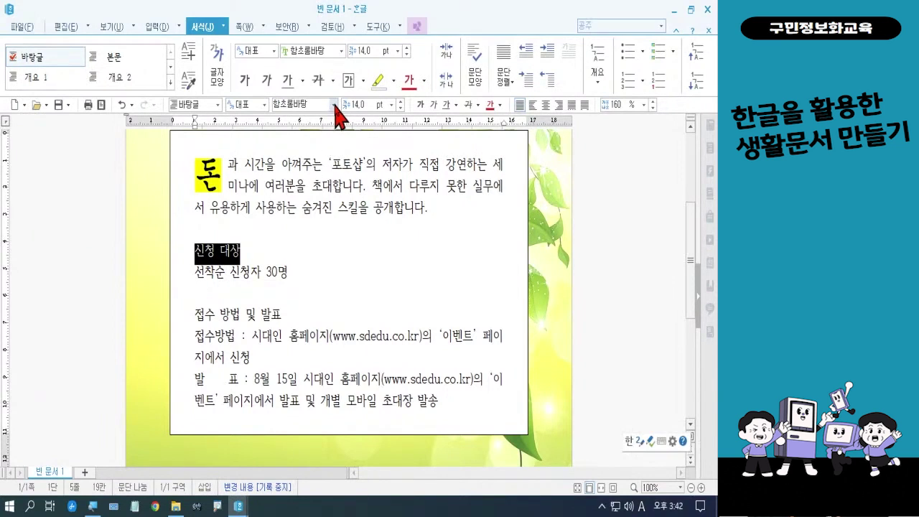
{"action": "left_click", "coordinate": [334, 105]}
{"action": "scroll", "coordinate": [359, 195], "scroll_direction": "down", "scroll_amount": 3}
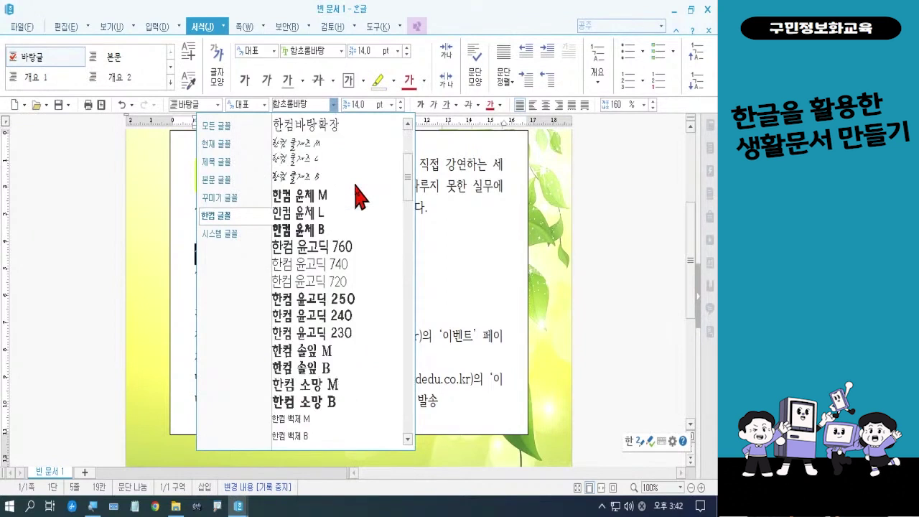
{"action": "scroll", "coordinate": [359, 195], "scroll_direction": "down", "scroll_amount": 10}
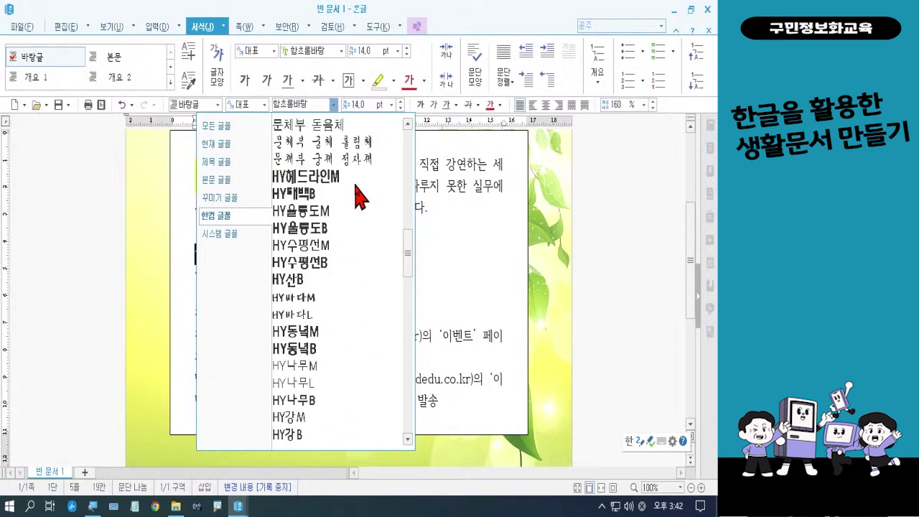
{"action": "left_click", "coordinate": [341, 264]}
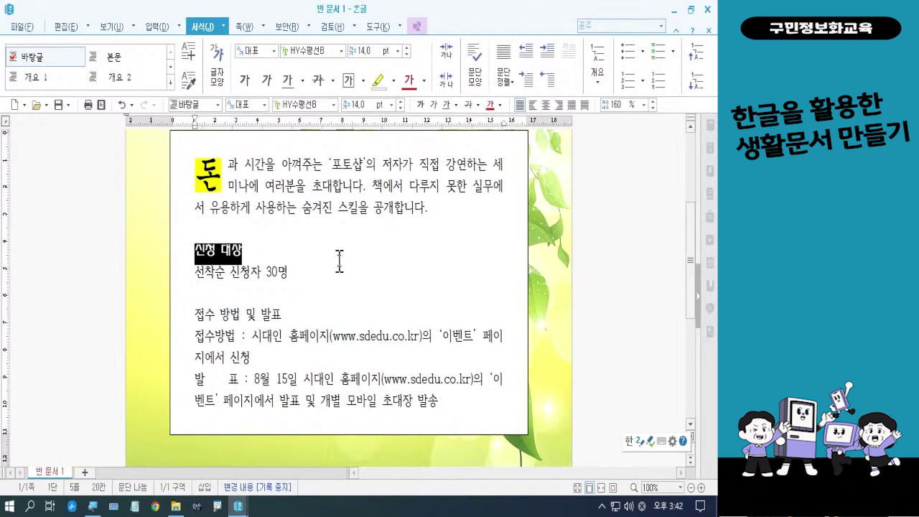
{"action": "left_click", "coordinate": [390, 107]}
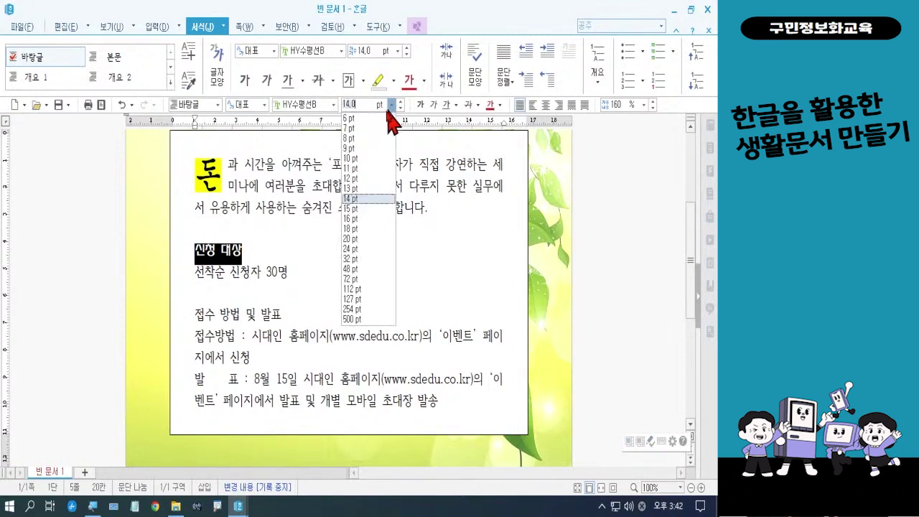
{"action": "left_click", "coordinate": [359, 219]}
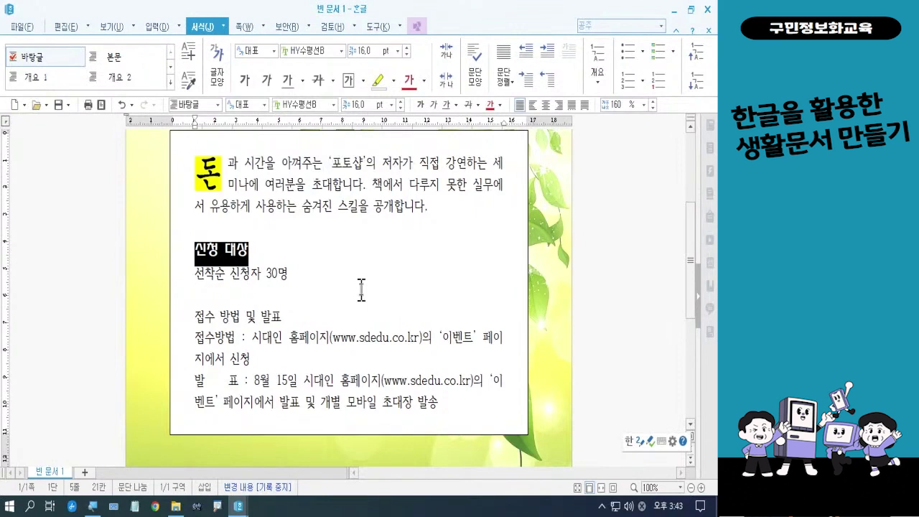
Add small-circle emphasis marks above the characters of the 신청 대상 heading and deselect it
{"action": "right_click", "coordinate": [231, 268]}
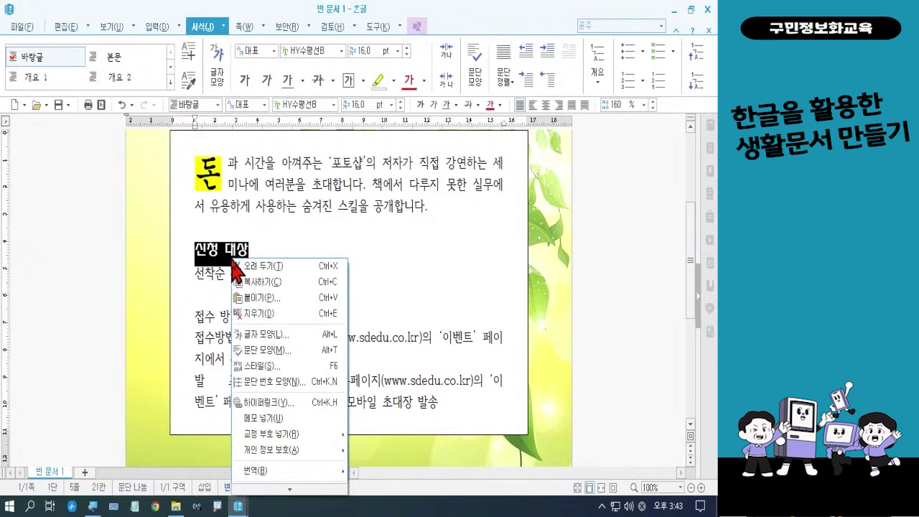
{"action": "left_click", "coordinate": [269, 339]}
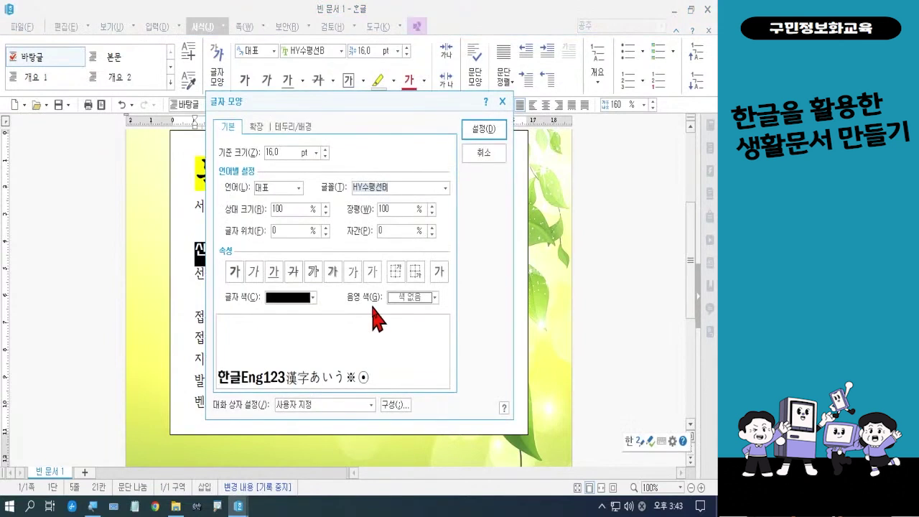
{"action": "left_click", "coordinate": [261, 130]}
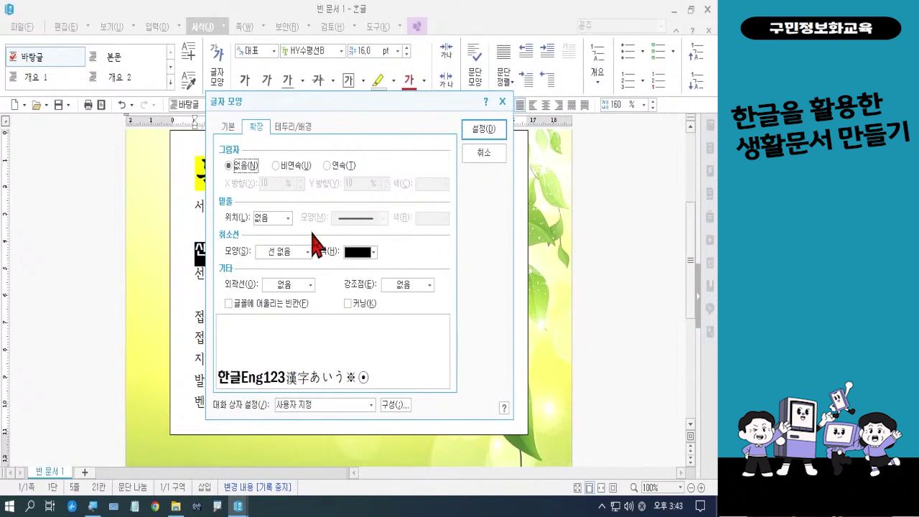
{"action": "left_click", "coordinate": [420, 286]}
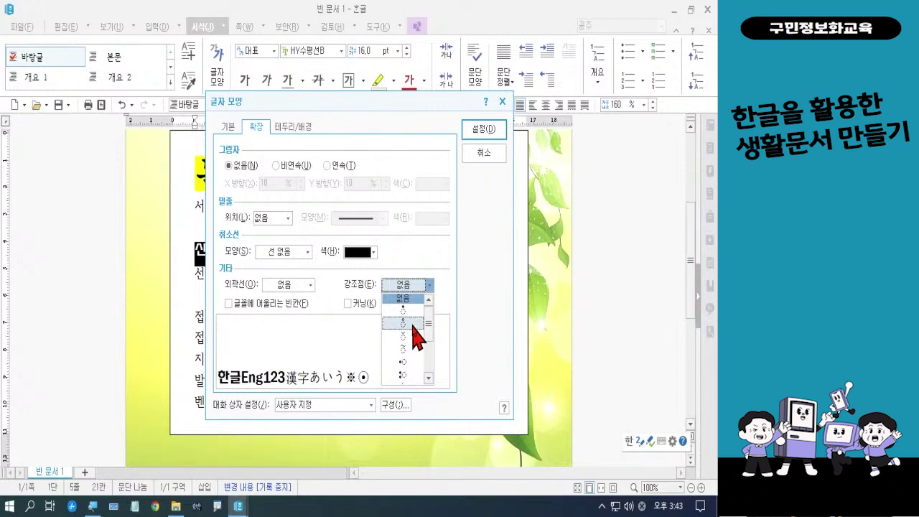
{"action": "left_click", "coordinate": [415, 325]}
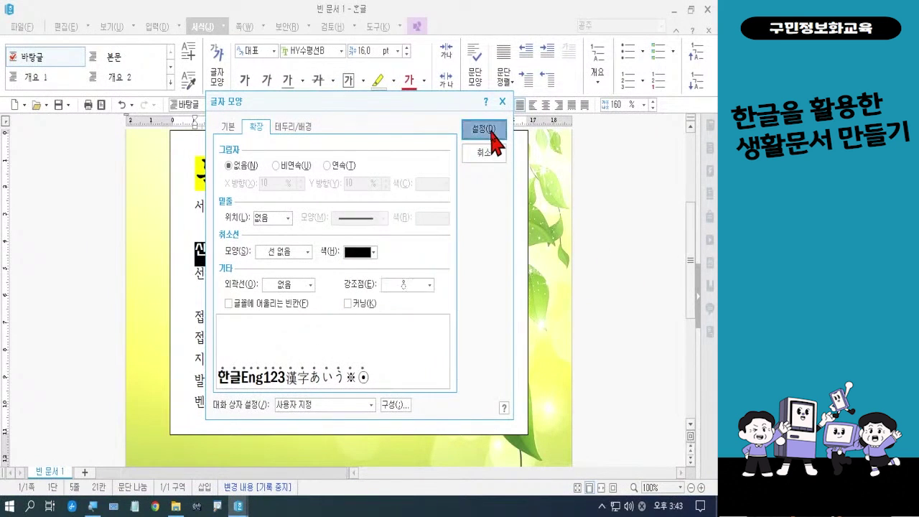
{"action": "left_click", "coordinate": [493, 132]}
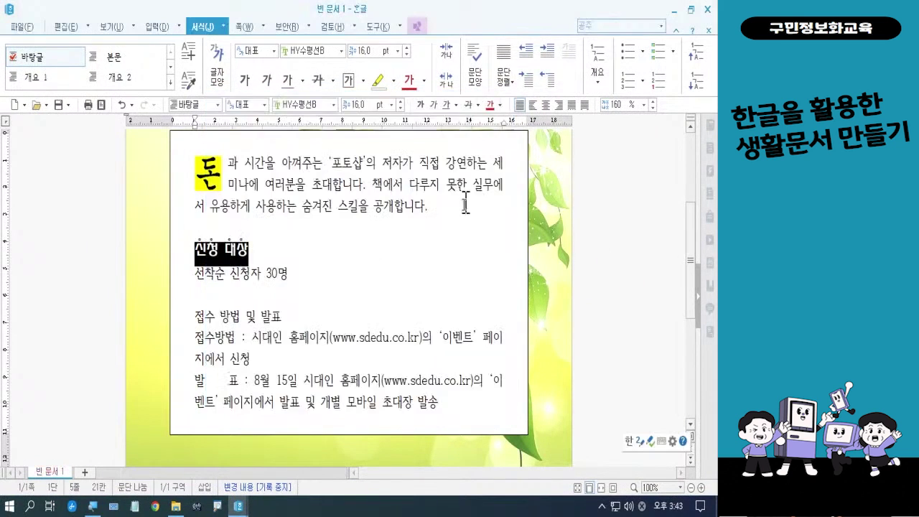
{"action": "left_click", "coordinate": [324, 270]}
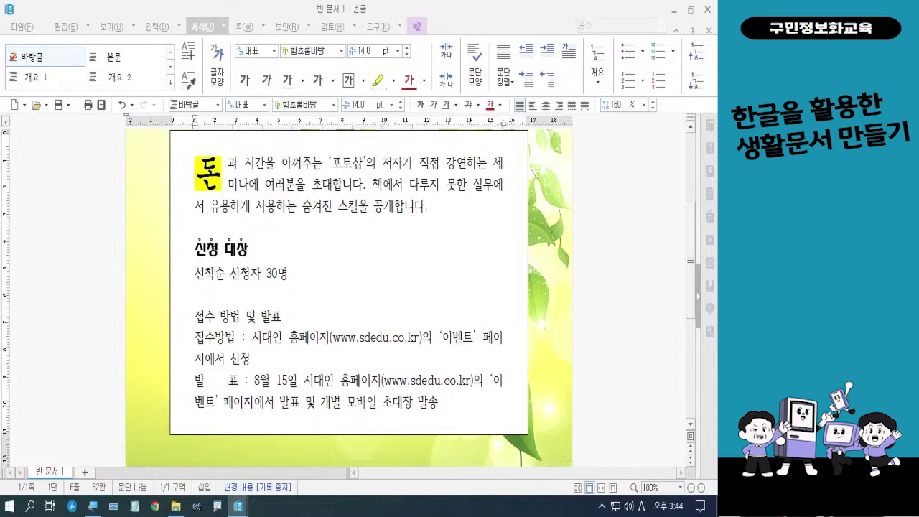
Give the 신청 대상 heading the round green picture bullet
{"action": "key", "text": "Hangul"}
{"action": "left_click", "coordinate": [196, 250]}
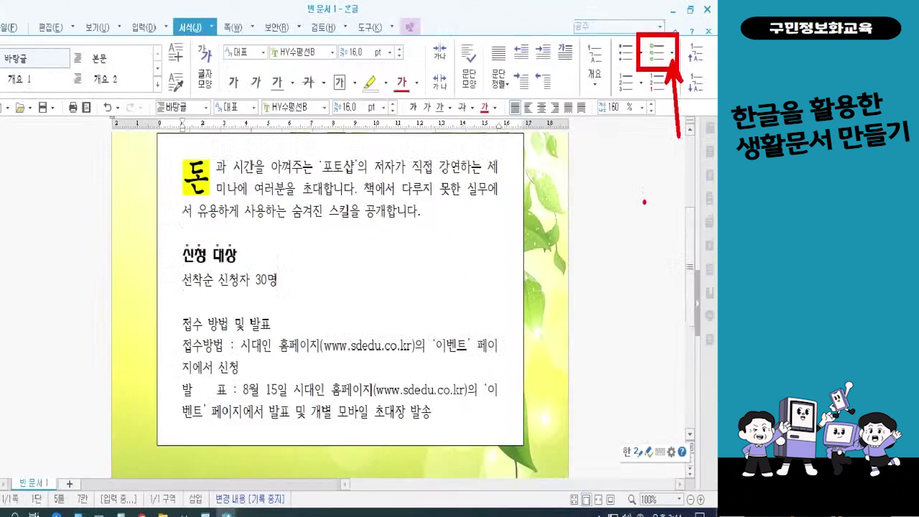
{"action": "left_click", "coordinate": [673, 54]}
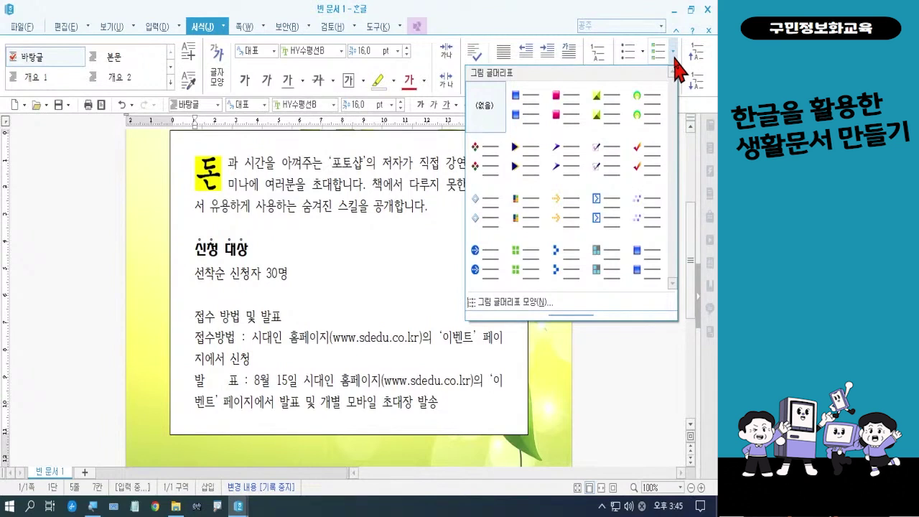
{"action": "left_click", "coordinate": [645, 111]}
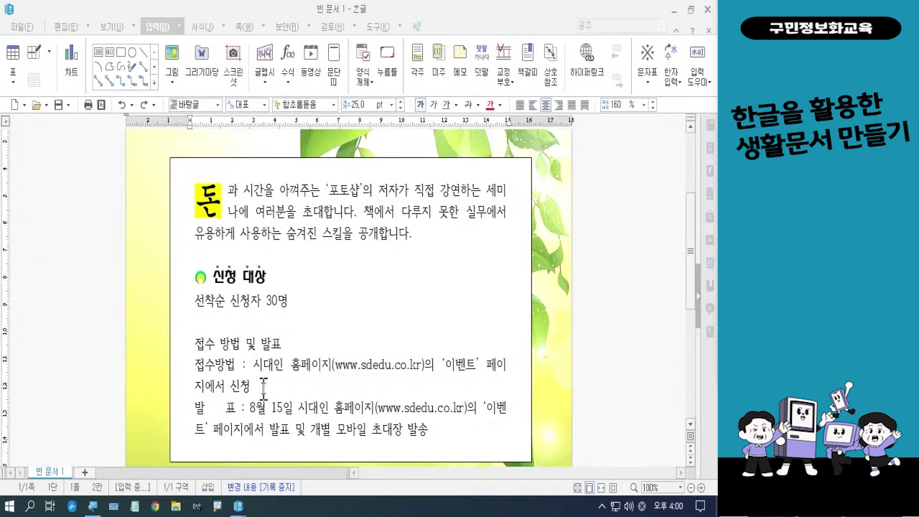
{"action": "mouse_move", "coordinate": [208, 260]}
{"action": "left_mouse_down"}
{"action": "mouse_move", "coordinate": [203, 269]}
{"action": "mouse_move", "coordinate": [240, 293]}
{"action": "mouse_move", "coordinate": [275, 269]}
{"action": "mouse_move", "coordinate": [222, 251]}
{"action": "mouse_move", "coordinate": [209, 267]}
{"action": "left_mouse_up"}
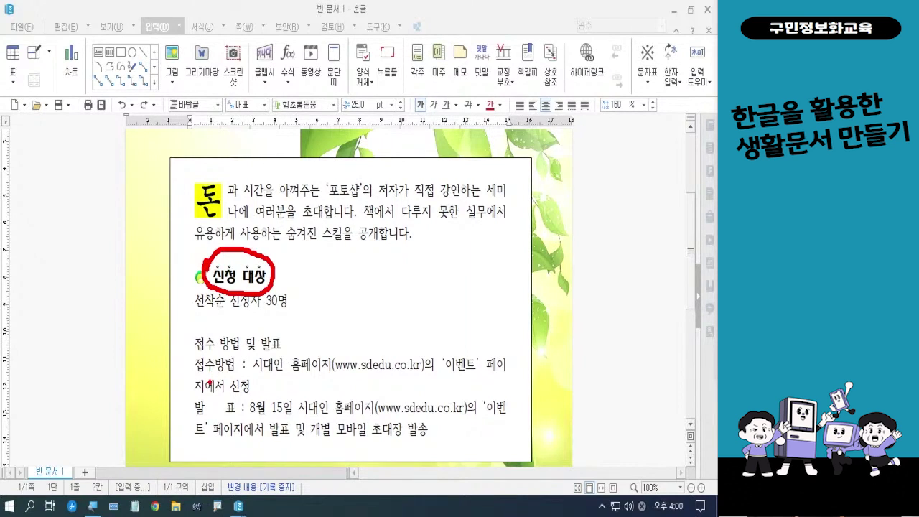
{"action": "mouse_move", "coordinate": [286, 351]}
{"action": "left_mouse_down"}
{"action": "mouse_move", "coordinate": [239, 364]}
{"action": "mouse_move", "coordinate": [188, 352]}
{"action": "mouse_move", "coordinate": [195, 325]}
{"action": "mouse_move", "coordinate": [249, 323]}
{"action": "mouse_move", "coordinate": [283, 336]}
{"action": "mouse_move", "coordinate": [285, 350]}
{"action": "left_mouse_up"}
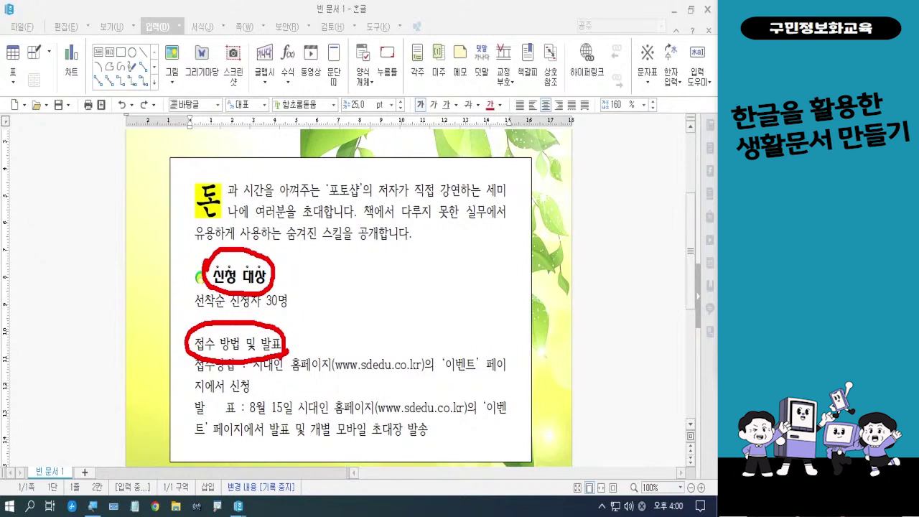
{"action": "key", "text": "Escape"}
Copy only the character formatting (글자 모양) of the 신청 대상 heading with format copy (모양 복사)
{"action": "left_click", "coordinate": [221, 275]}
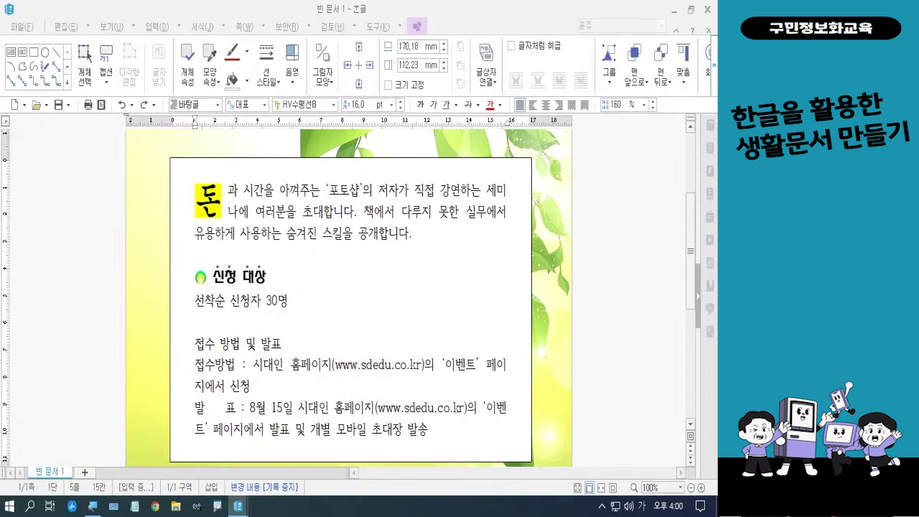
{"action": "left_click", "coordinate": [224, 286]}
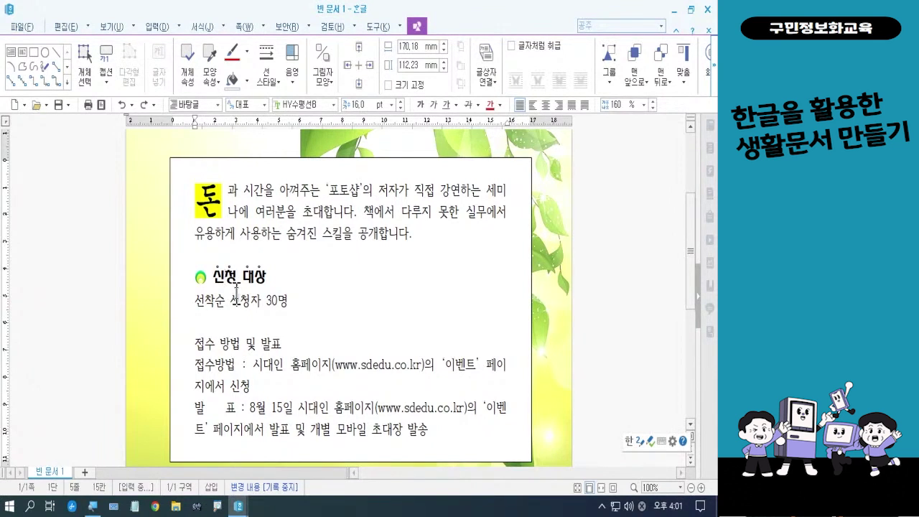
{"action": "left_click", "coordinate": [65, 28]}
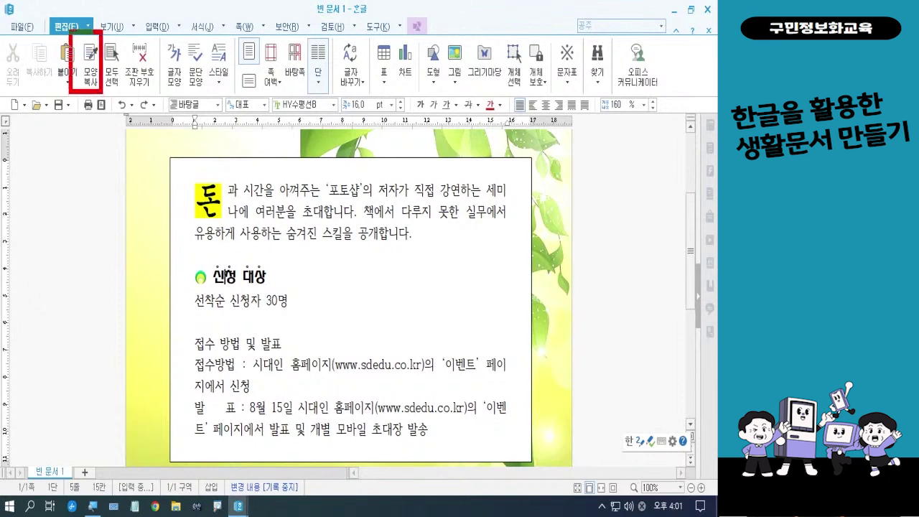
{"action": "left_click", "coordinate": [91, 75]}
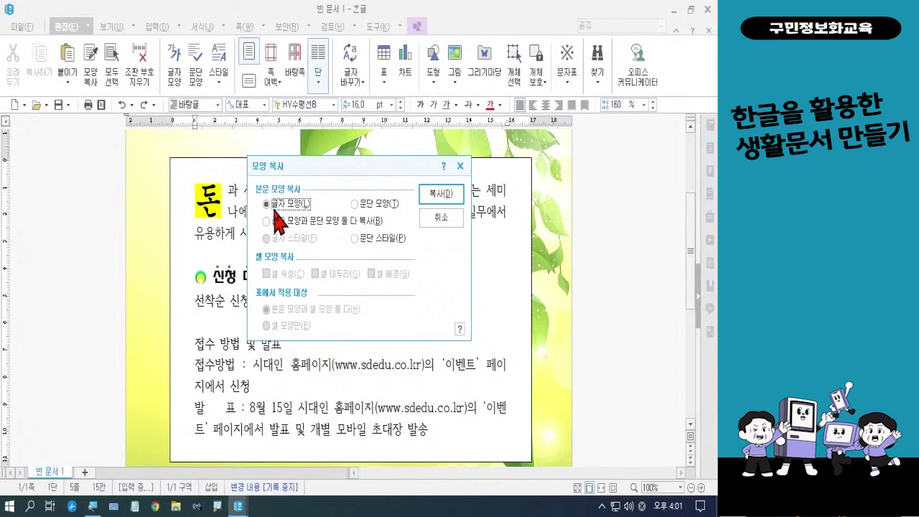
{"action": "left_click", "coordinate": [431, 198]}
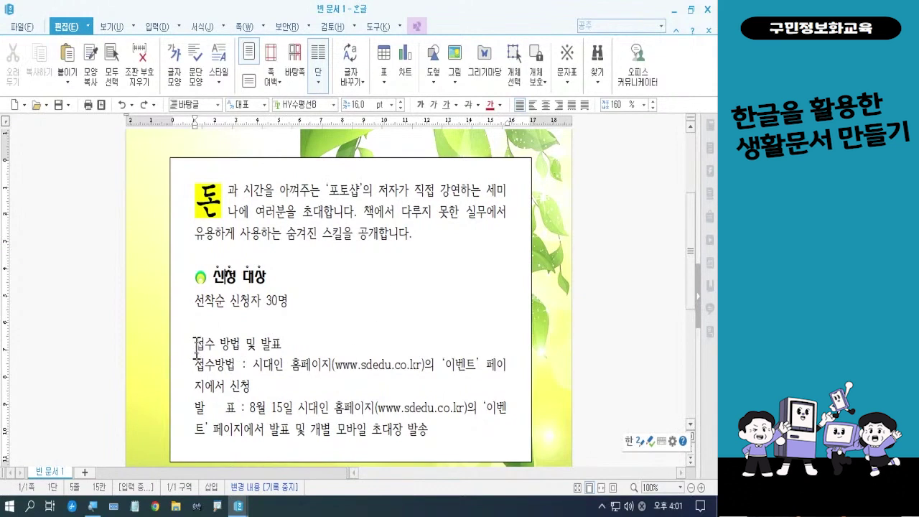
Apply the copied character formatting to the whole 접수 방법 및 발표 heading and deselect it
{"action": "left_click_drag", "start_coordinate": [195, 346], "coordinate": [281, 346]}
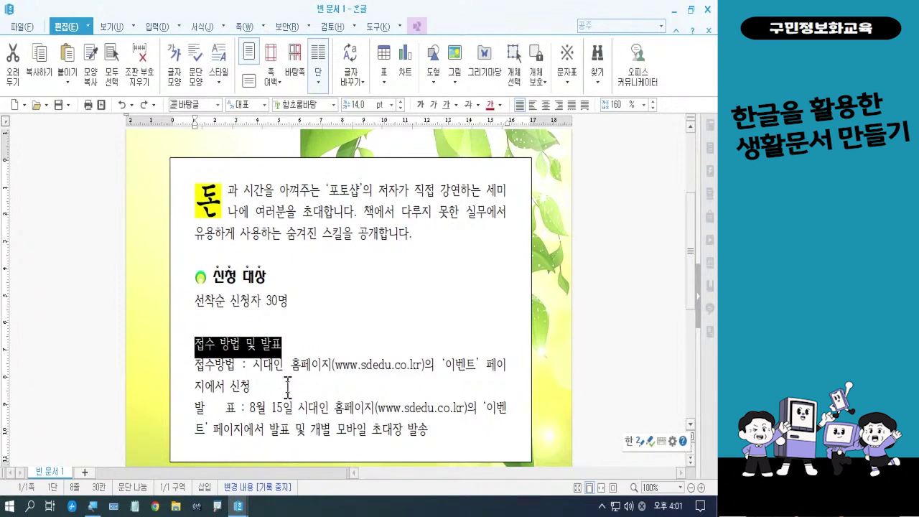
{"action": "left_click", "coordinate": [92, 92]}
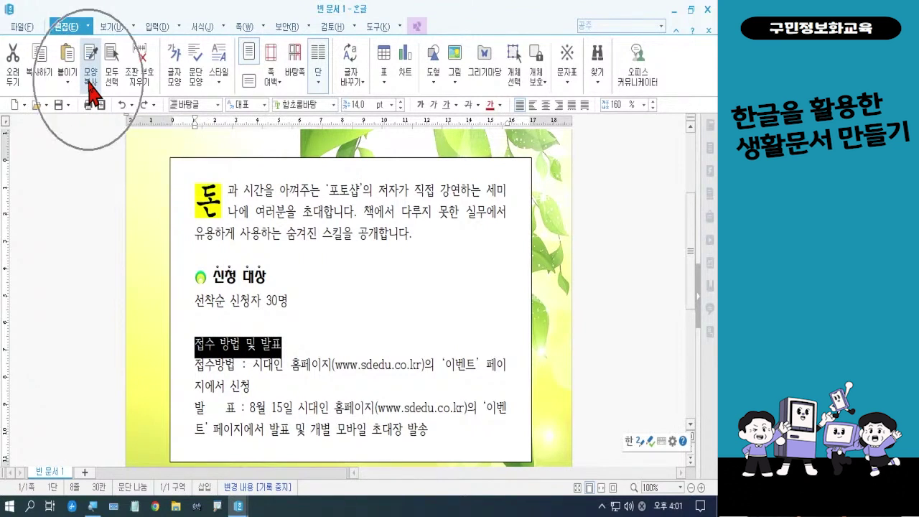
{"action": "left_click", "coordinate": [92, 92]}
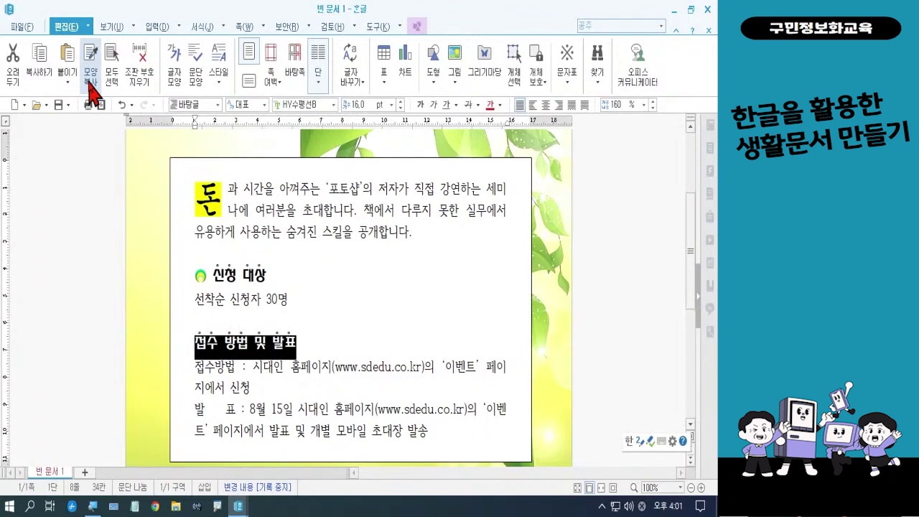
{"action": "left_click", "coordinate": [357, 346]}
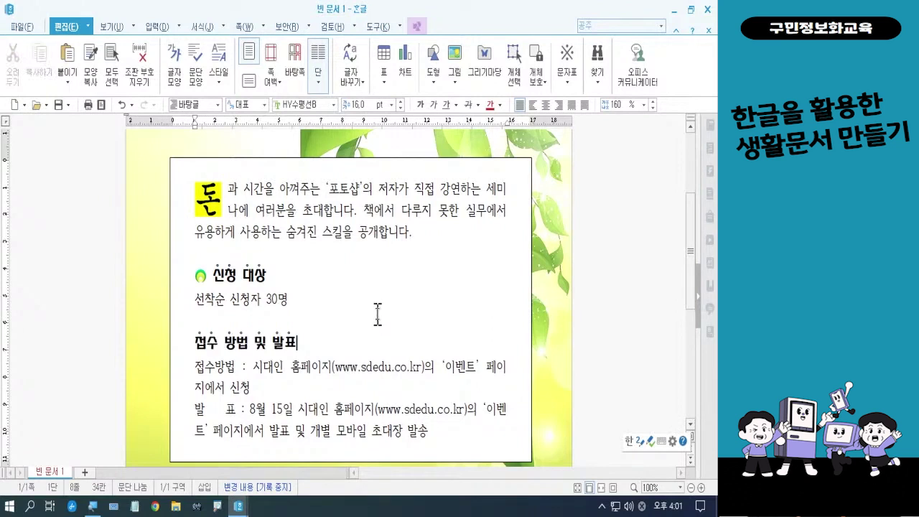
Apply the copied character formatting to the 세미나 장소 및 일시 heading in the lower text box and deselect it
{"action": "scroll", "coordinate": [377, 314], "scroll_direction": "down", "scroll_amount": 4}
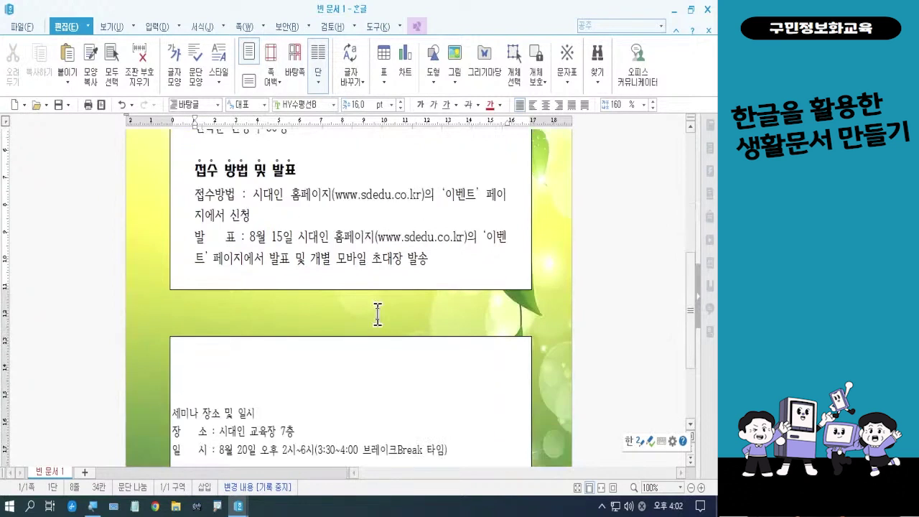
{"action": "scroll", "coordinate": [377, 314], "scroll_direction": "down", "scroll_amount": 2}
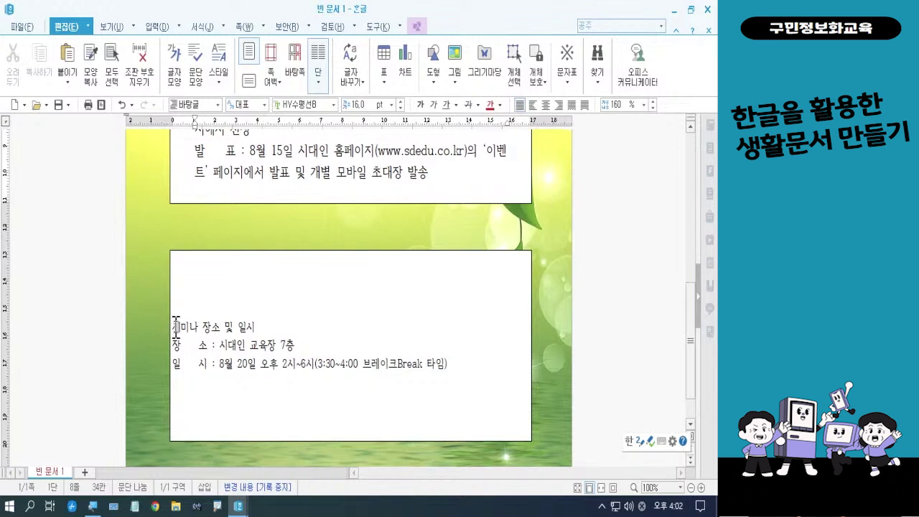
{"action": "left_click_drag", "start_coordinate": [173, 327], "coordinate": [261, 335]}
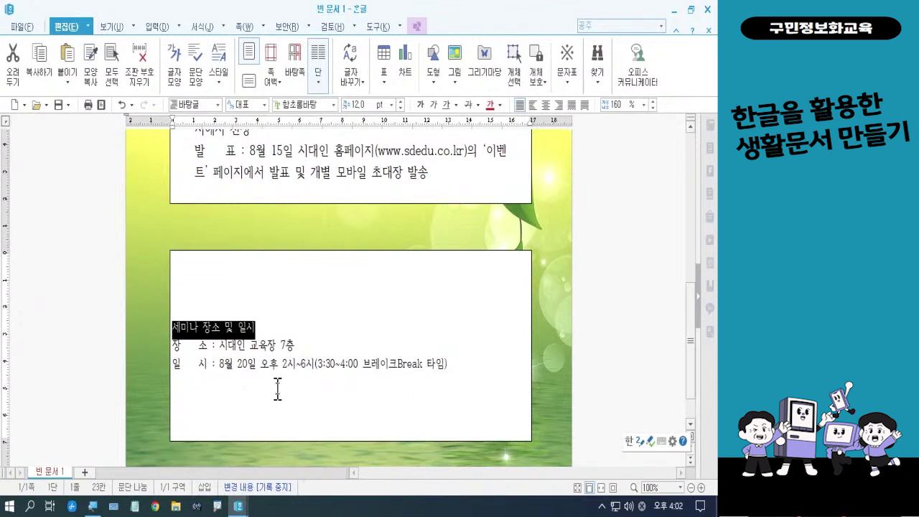
{"action": "left_click", "coordinate": [91, 92]}
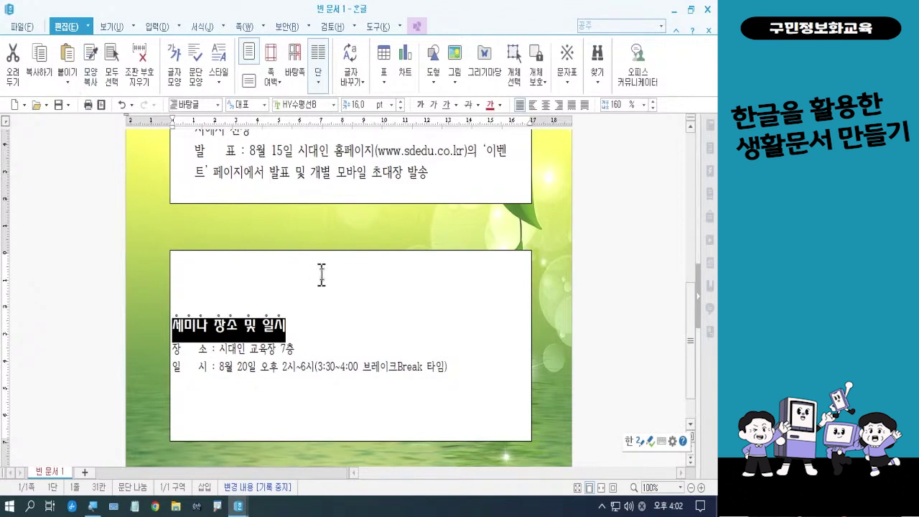
{"action": "left_click", "coordinate": [353, 304]}
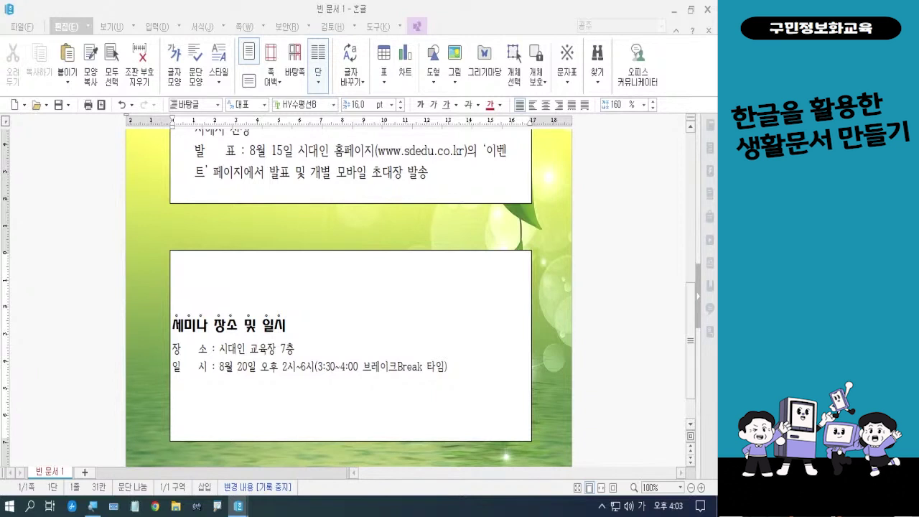
Set the emphasis mark (강조점) to 없음 for the word 및 in the 접수 방법 및 발표 heading
{"action": "scroll", "coordinate": [323, 302], "scroll_direction": "up", "scroll_amount": 1}
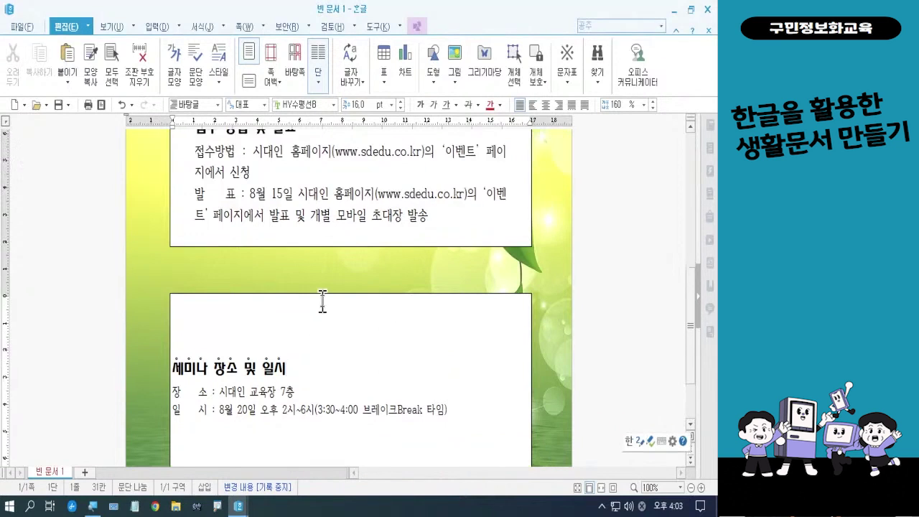
{"action": "scroll", "coordinate": [323, 301], "scroll_direction": "up", "scroll_amount": 3}
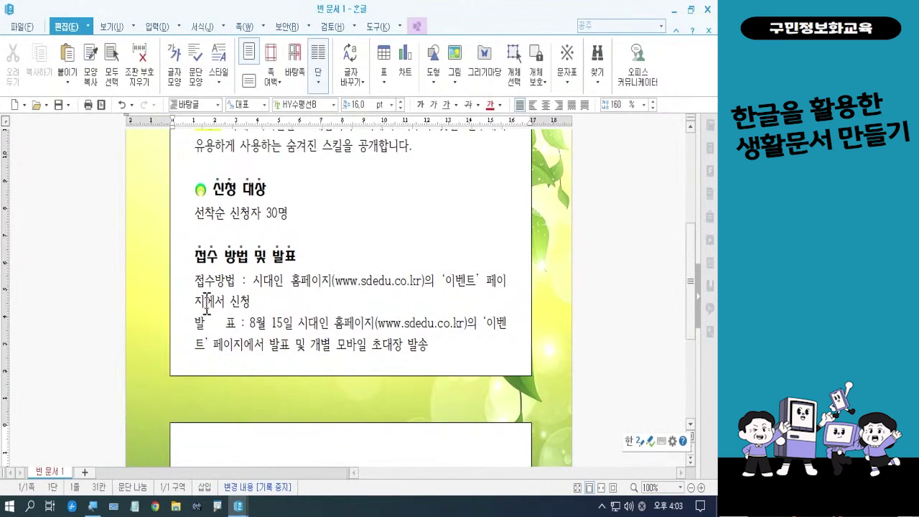
{"action": "double_click", "coordinate": [261, 255]}
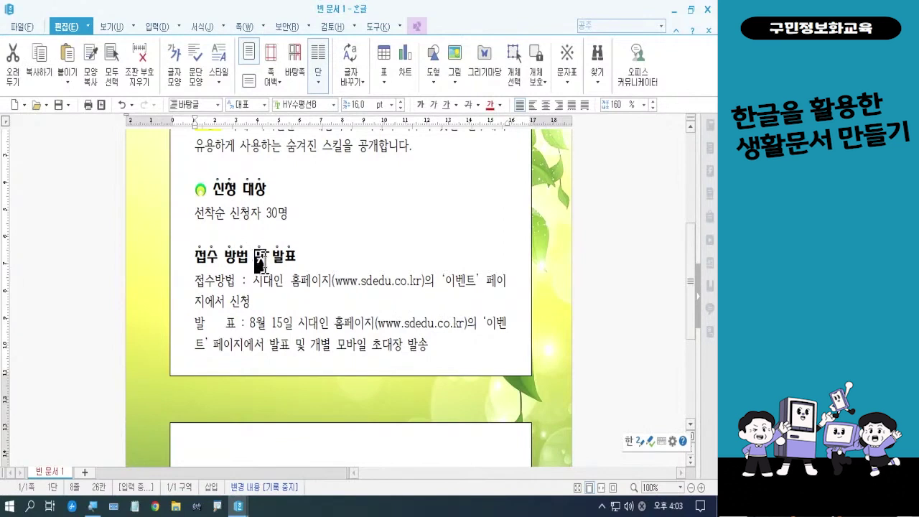
{"action": "key", "text": "F12"}
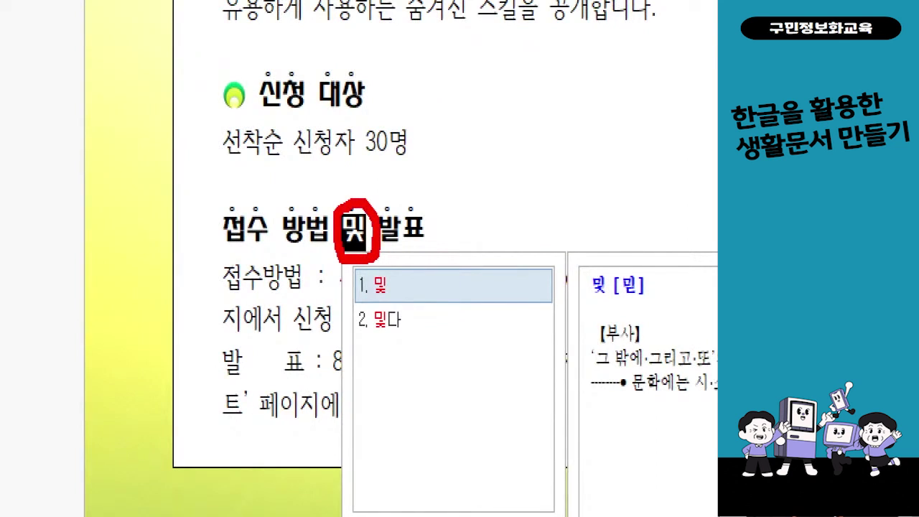
{"action": "key", "text": "Escape"}
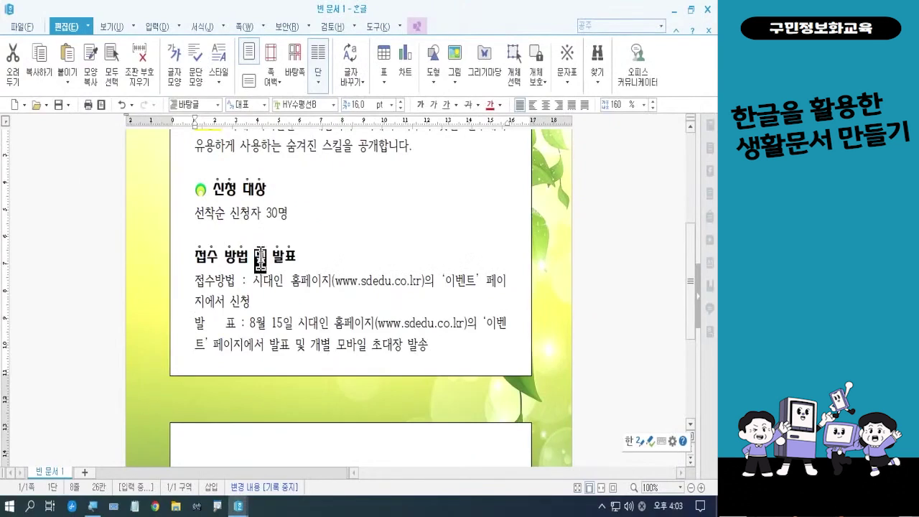
{"action": "right_click", "coordinate": [376, 239]}
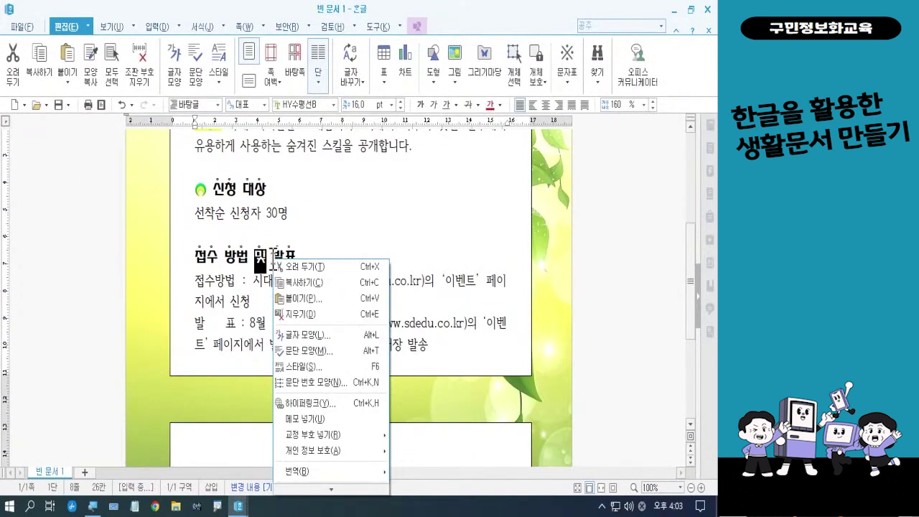
{"action": "left_click", "coordinate": [305, 335]}
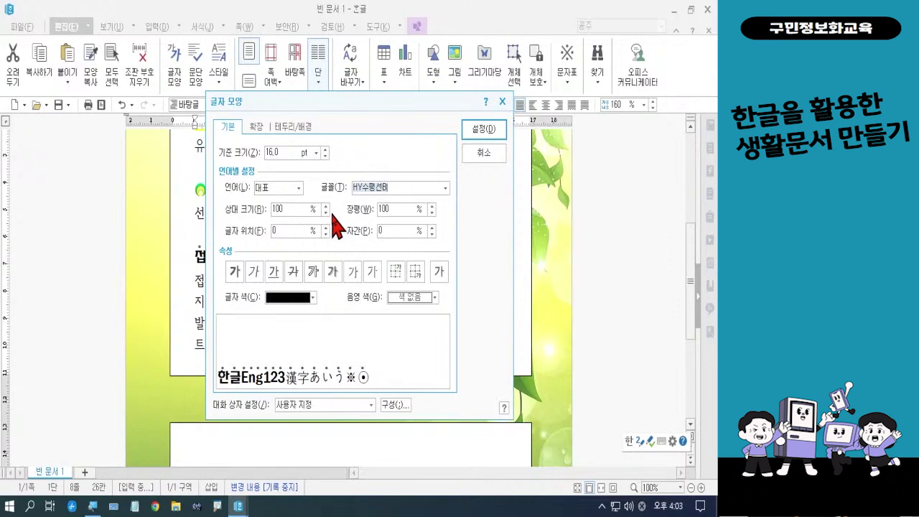
{"action": "left_click", "coordinate": [257, 127]}
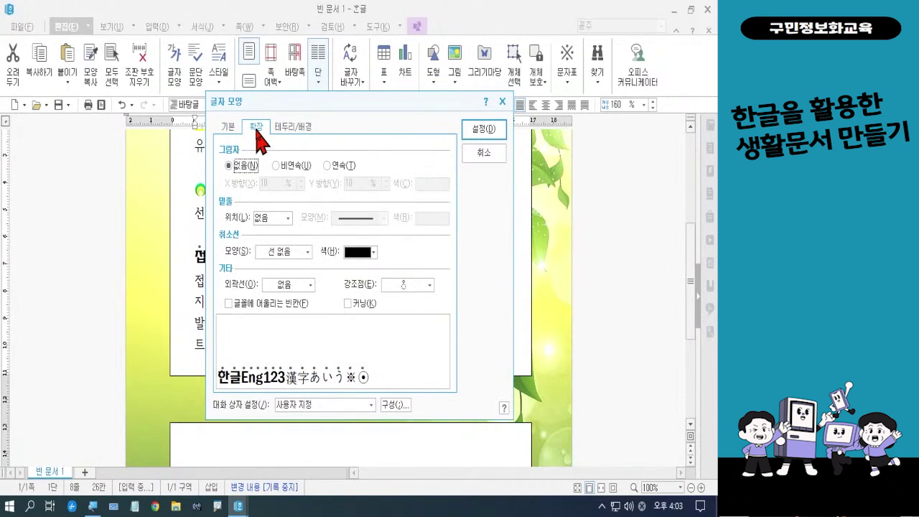
{"action": "left_click", "coordinate": [414, 287]}
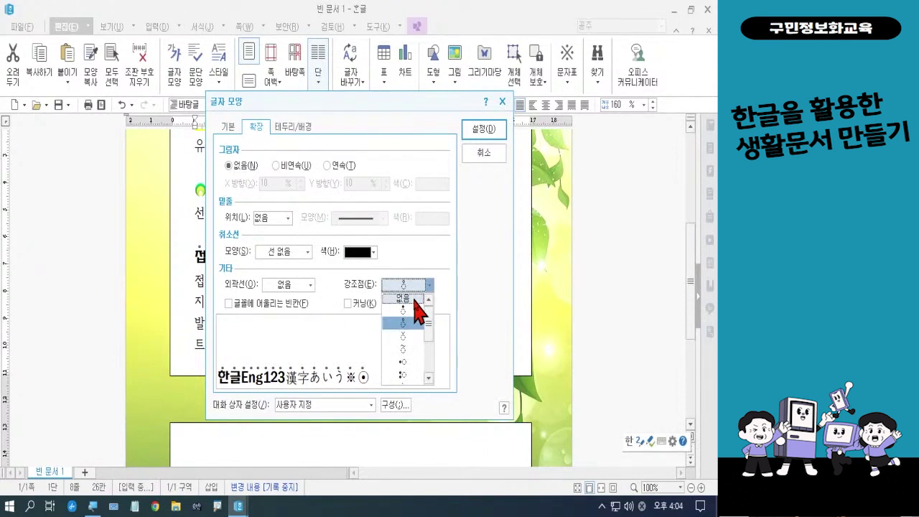
{"action": "left_click", "coordinate": [415, 301]}
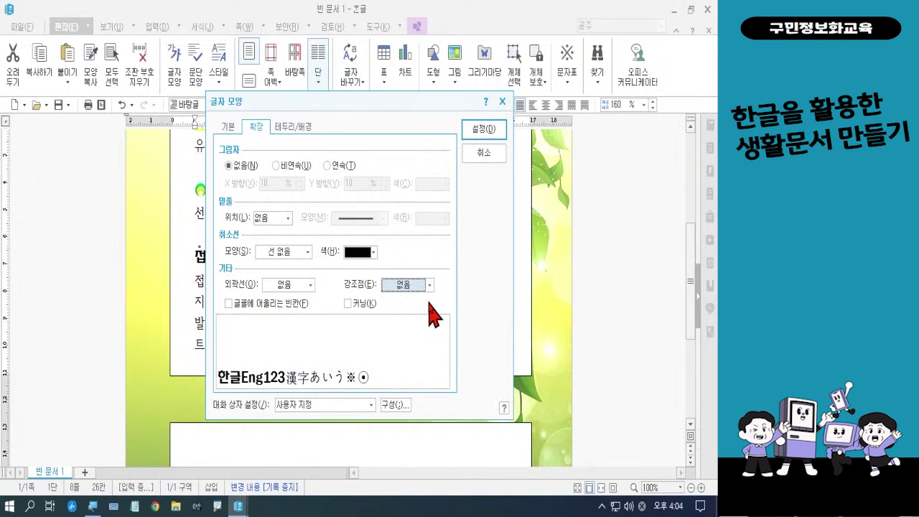
{"action": "left_click", "coordinate": [483, 130]}
{"action": "left_click", "coordinate": [403, 264]}
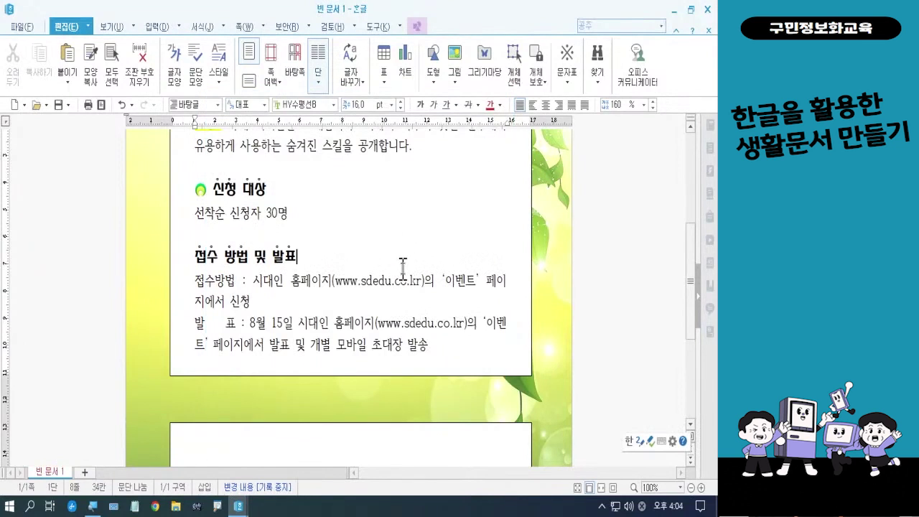
Set the emphasis mark (강조점) to 없음 for the word 및 in the 세미나 장소 및 일시 heading
{"action": "scroll", "coordinate": [395, 260], "scroll_direction": "down", "scroll_amount": 4}
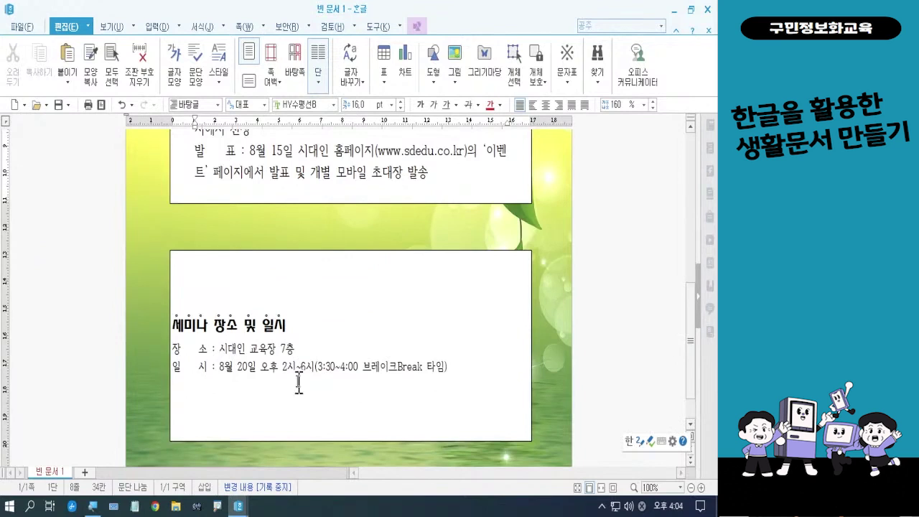
{"action": "double_click", "coordinate": [250, 327]}
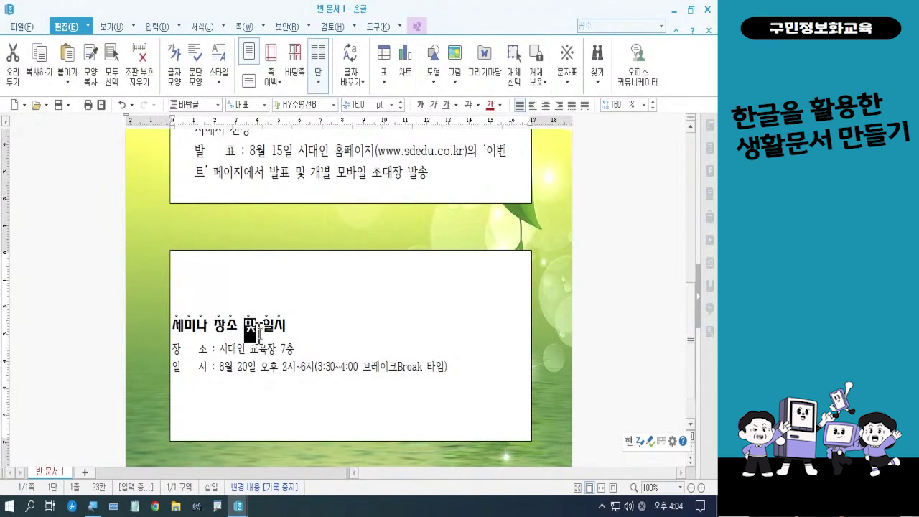
{"action": "key", "text": "F9"}
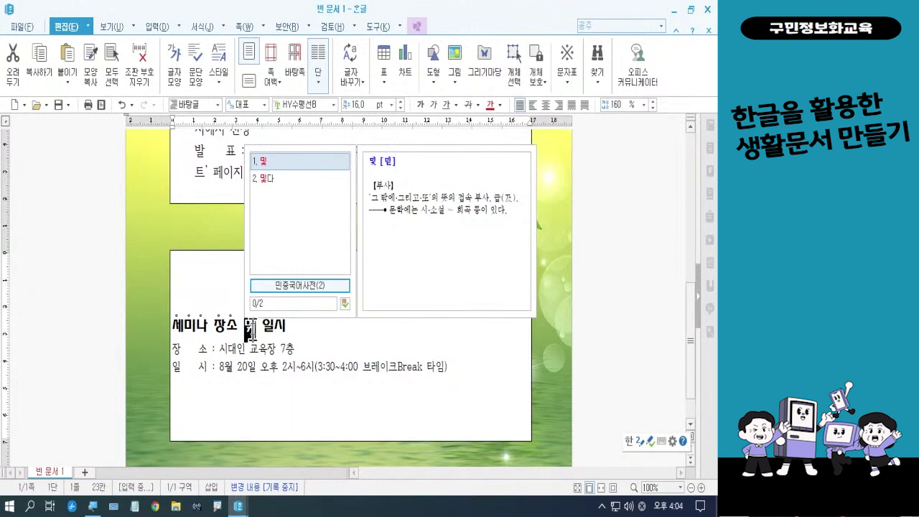
{"action": "right_click", "coordinate": [248, 327]}
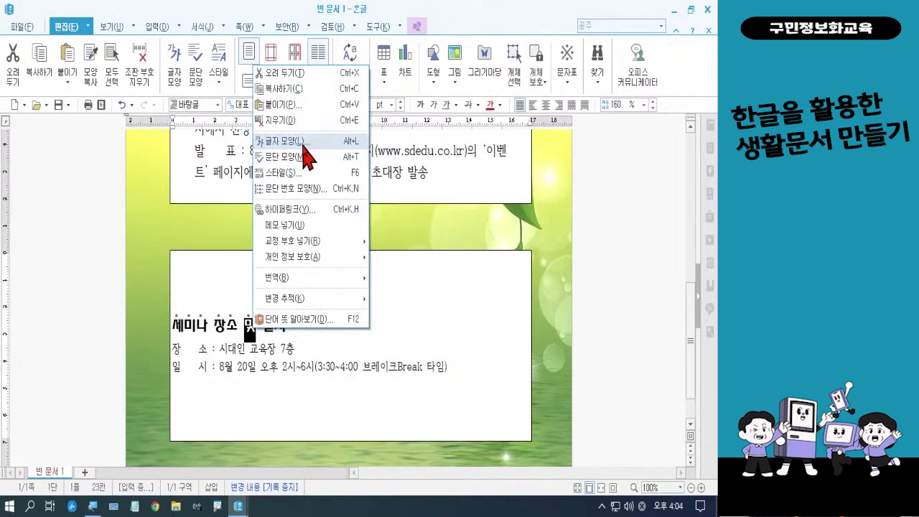
{"action": "left_click", "coordinate": [302, 145]}
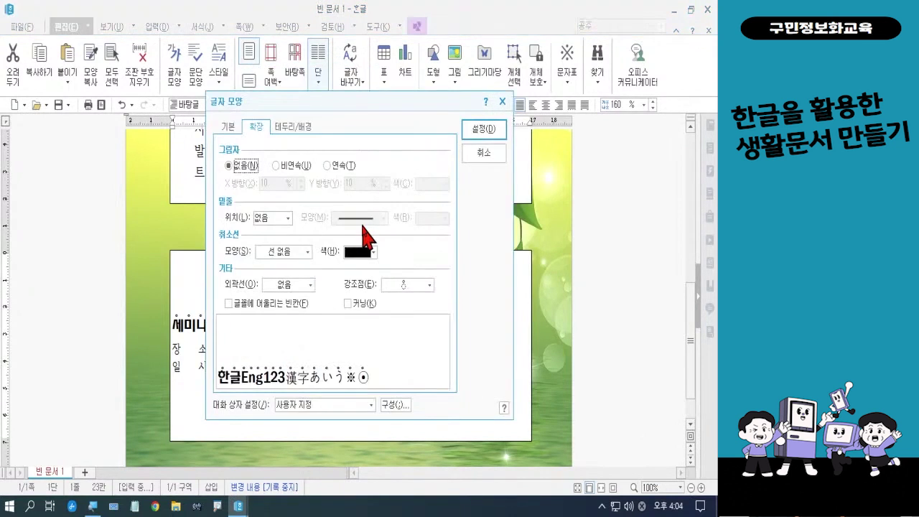
{"action": "left_click", "coordinate": [395, 287]}
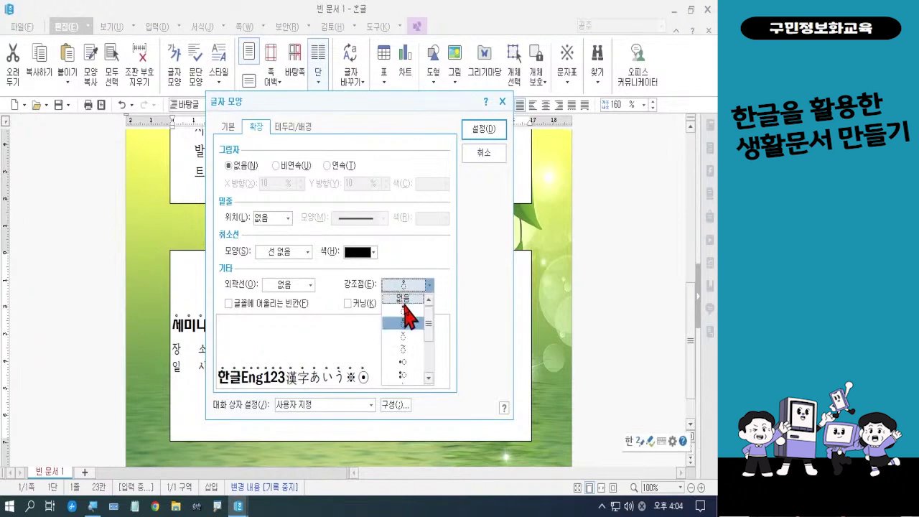
{"action": "left_click", "coordinate": [404, 300]}
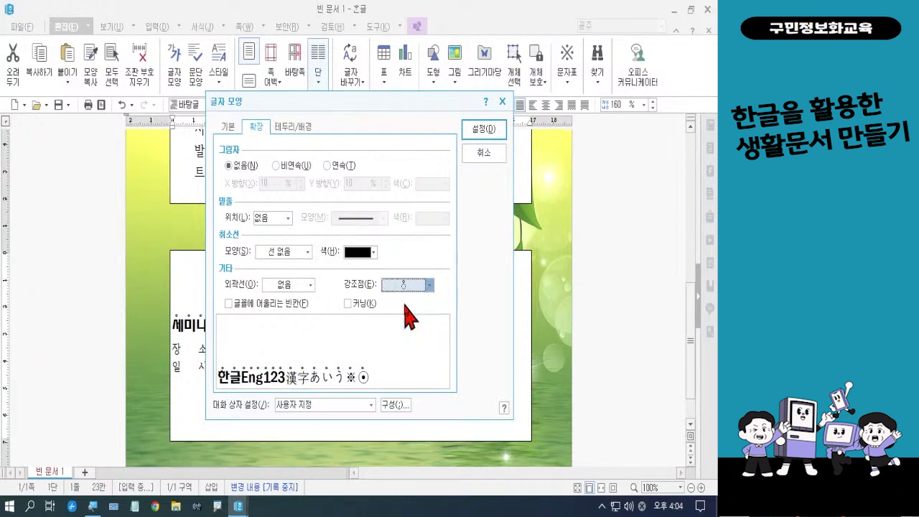
{"action": "left_click", "coordinate": [484, 130]}
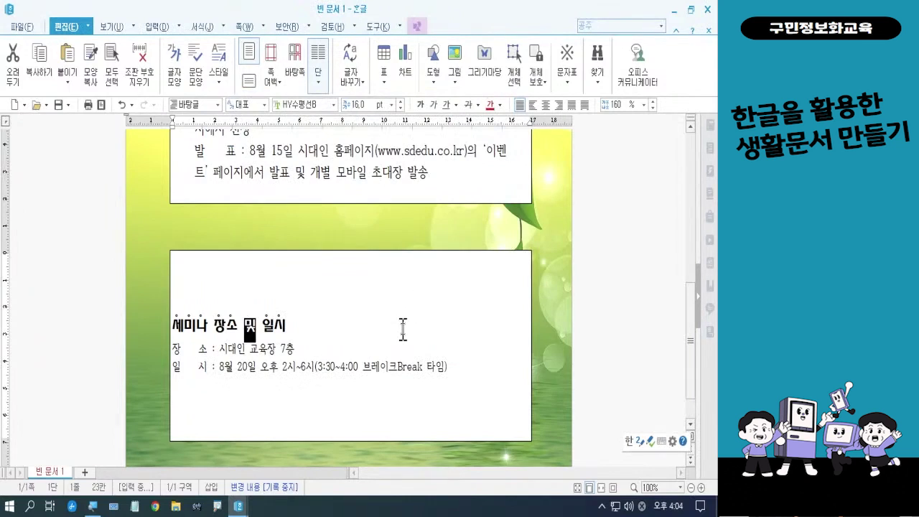
{"action": "scroll", "coordinate": [422, 332], "scroll_direction": "up", "scroll_amount": 4}
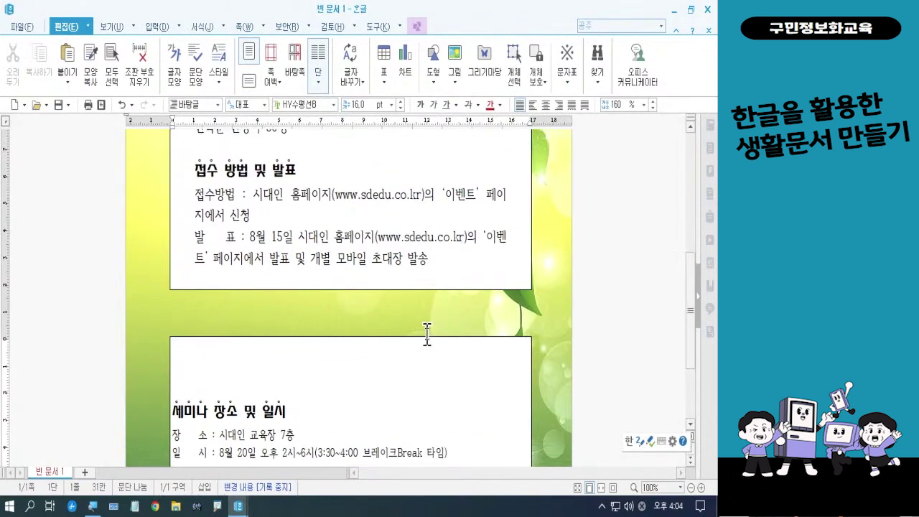
{"action": "scroll", "coordinate": [427, 334], "scroll_direction": "up", "scroll_amount": 1}
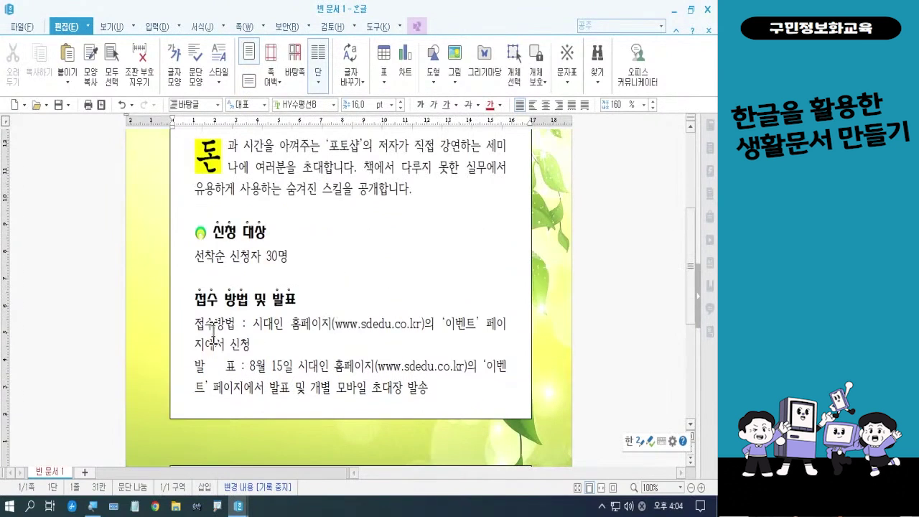
Apply the green-and-yellow triangle picture bullet (그림 글머리표) to the 접수 방법 및 발표 heading
{"action": "left_click", "coordinate": [199, 300]}
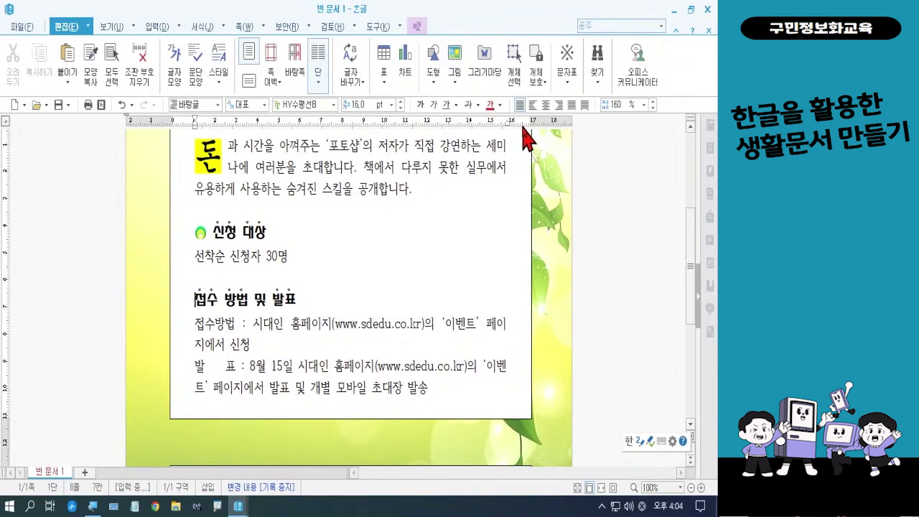
{"action": "left_click", "coordinate": [204, 28]}
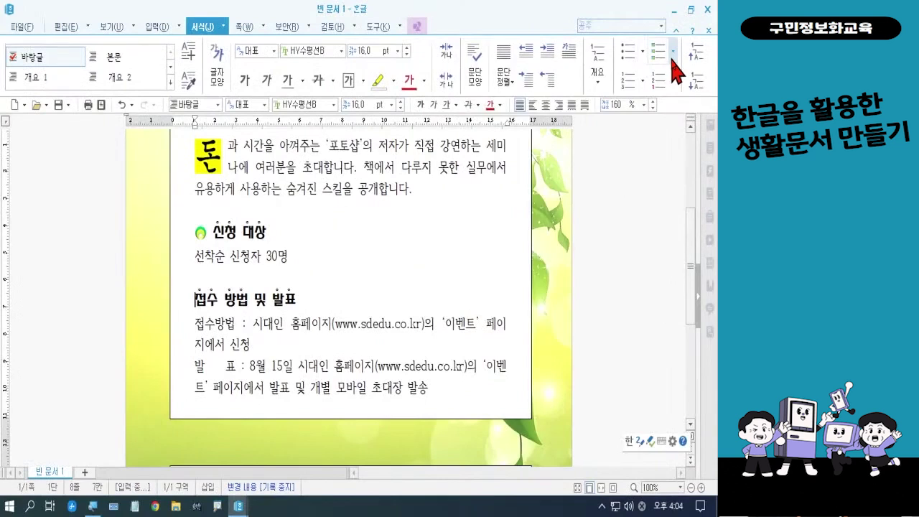
{"action": "left_click", "coordinate": [627, 103]}
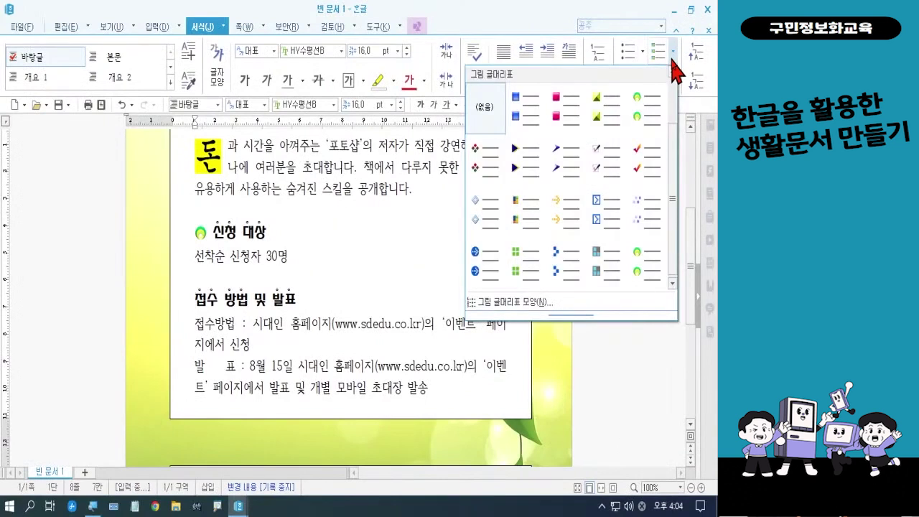
{"action": "left_click", "coordinate": [597, 117]}
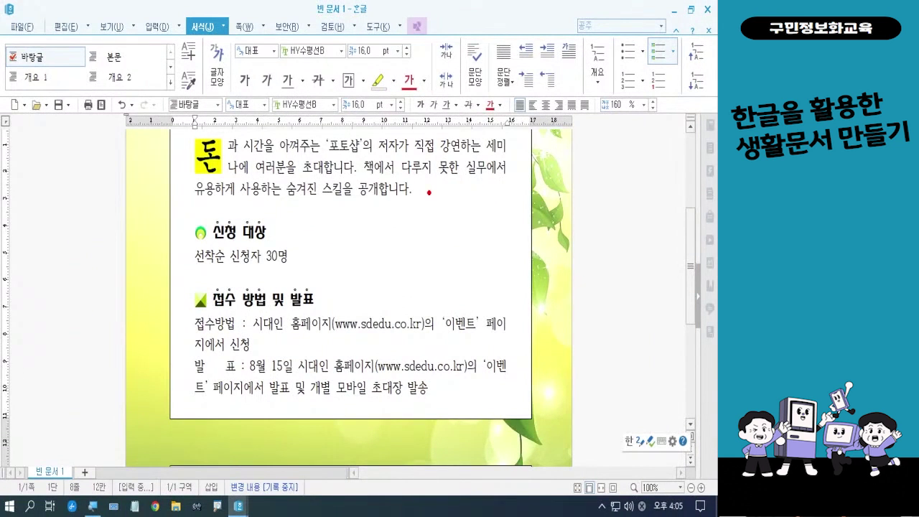
{"action": "mouse_move", "coordinate": [420, 203]}
{"action": "left_mouse_down"}
{"action": "mouse_move", "coordinate": [430, 237]}
{"action": "mouse_move", "coordinate": [416, 248]}
{"action": "mouse_move", "coordinate": [434, 254]}
{"action": "left_mouse_up"}
{"action": "left_click_drag", "start_coordinate": [446, 191], "coordinate": [467, 219]}
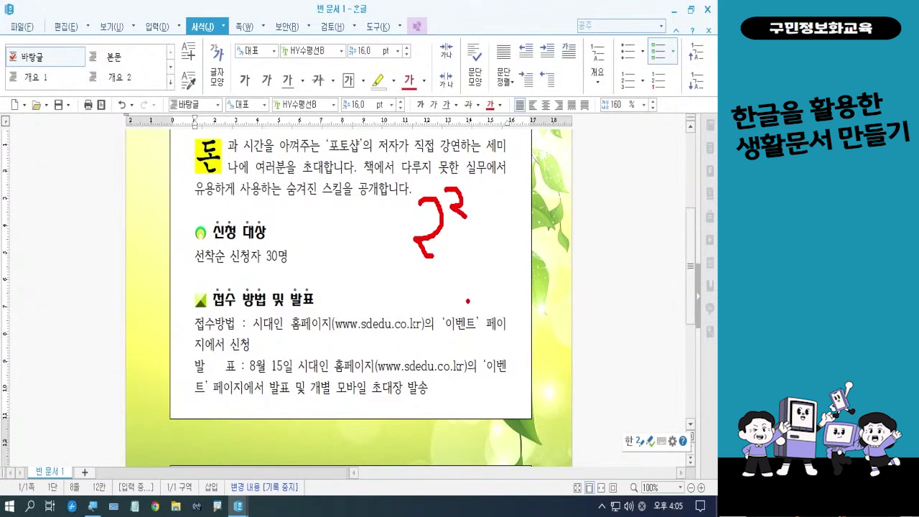
{"action": "mouse_move", "coordinate": [504, 219]}
{"action": "left_mouse_down"}
{"action": "mouse_move", "coordinate": [486, 280]}
{"action": "mouse_move", "coordinate": [508, 266]}
{"action": "mouse_move", "coordinate": [523, 279]}
{"action": "mouse_move", "coordinate": [524, 324]}
{"action": "mouse_move", "coordinate": [514, 298]}
{"action": "mouse_move", "coordinate": [535, 293]}
{"action": "mouse_move", "coordinate": [536, 305]}
{"action": "left_mouse_up"}
{"action": "mouse_move", "coordinate": [547, 287]}
{"action": "left_mouse_down"}
{"action": "mouse_move", "coordinate": [548, 309]}
{"action": "mouse_move", "coordinate": [565, 264]}
{"action": "mouse_move", "coordinate": [596, 314]}
{"action": "mouse_move", "coordinate": [546, 324]}
{"action": "mouse_move", "coordinate": [521, 280]}
{"action": "mouse_move", "coordinate": [559, 283]}
{"action": "mouse_move", "coordinate": [561, 318]}
{"action": "left_mouse_up"}
{"action": "left_click", "coordinate": [554, 329]}
{"action": "mouse_move", "coordinate": [475, 224]}
{"action": "left_mouse_down"}
{"action": "mouse_move", "coordinate": [443, 234]}
{"action": "mouse_move", "coordinate": [458, 177]}
{"action": "mouse_move", "coordinate": [472, 236]}
{"action": "left_mouse_up"}
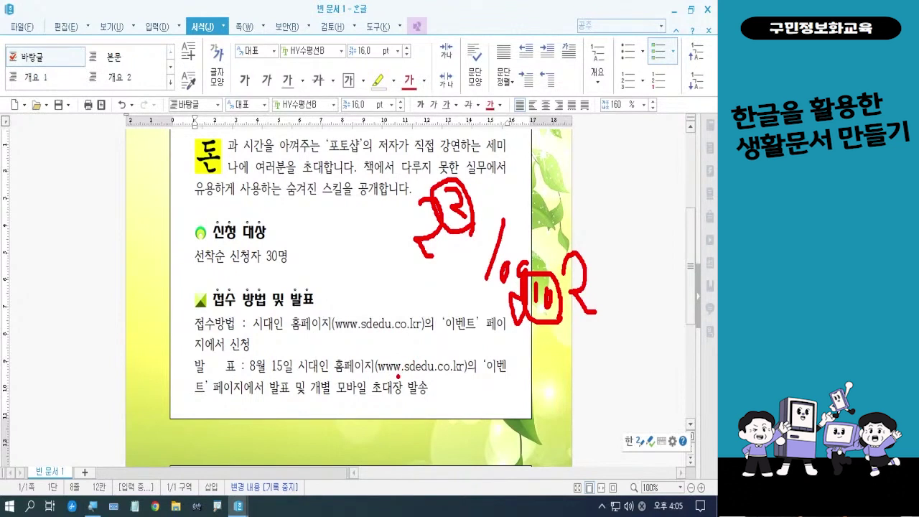
{"action": "key", "text": "Escape"}
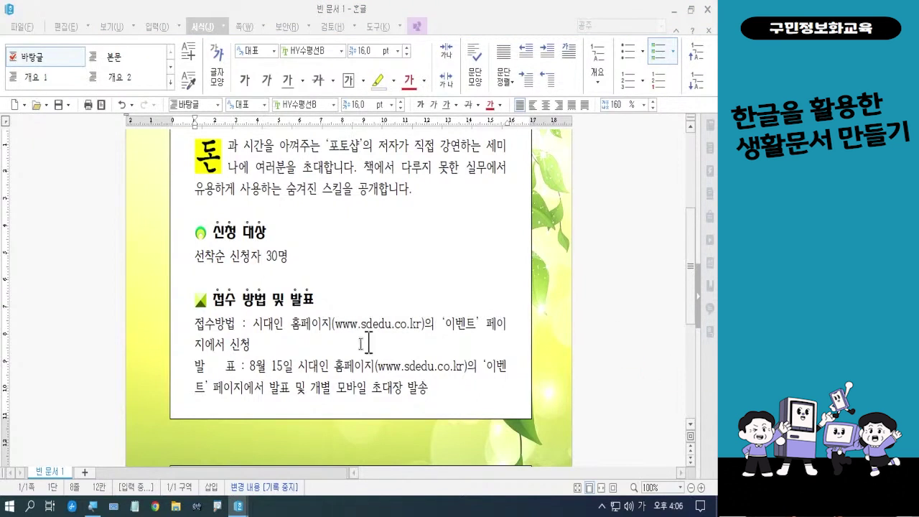
{"action": "left_click_drag", "start_coordinate": [331, 324], "coordinate": [425, 325]}
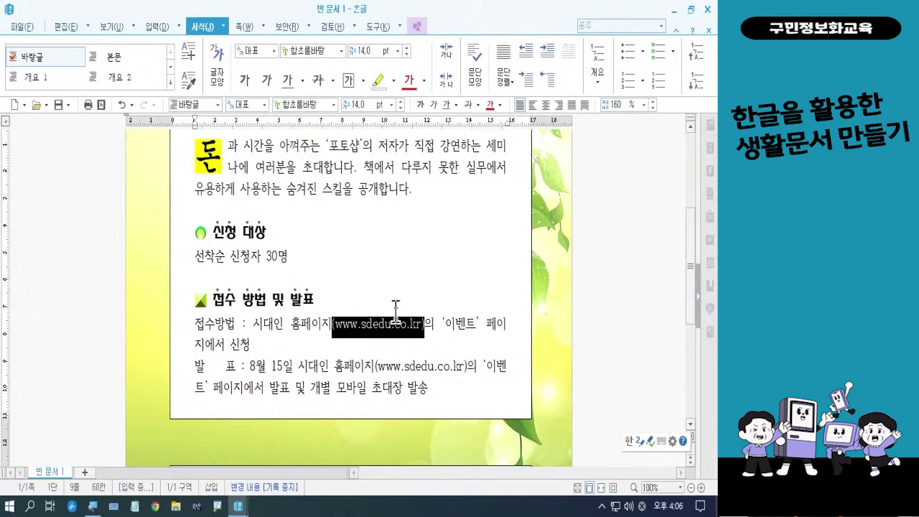
{"action": "right_click", "coordinate": [386, 349]}
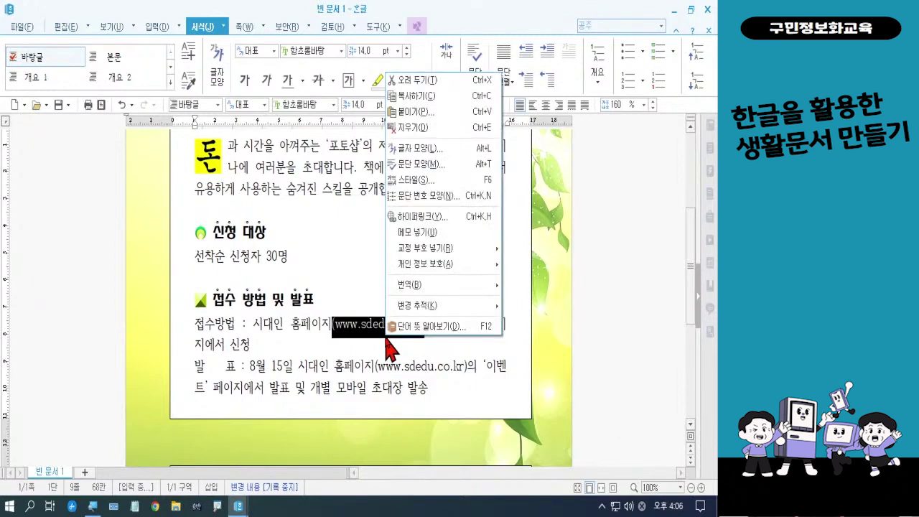
{"action": "left_click", "coordinate": [425, 150]}
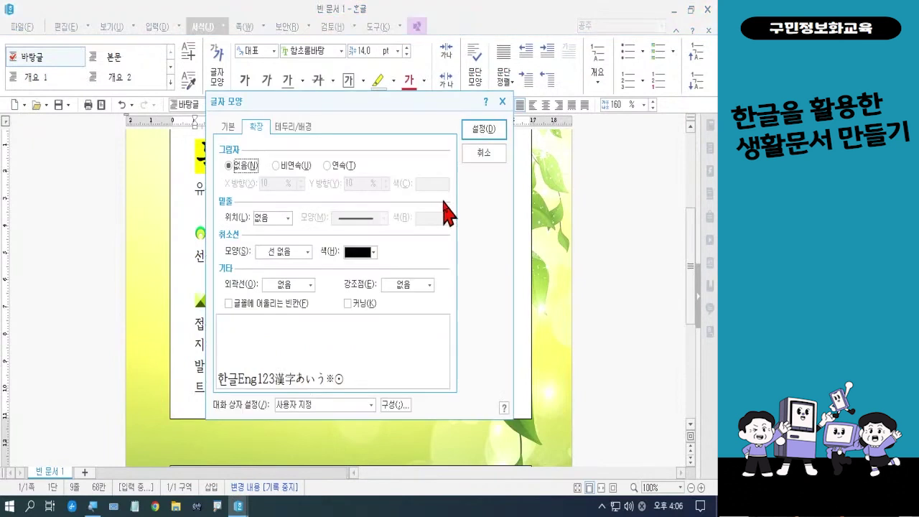
{"action": "left_click", "coordinate": [228, 127]}
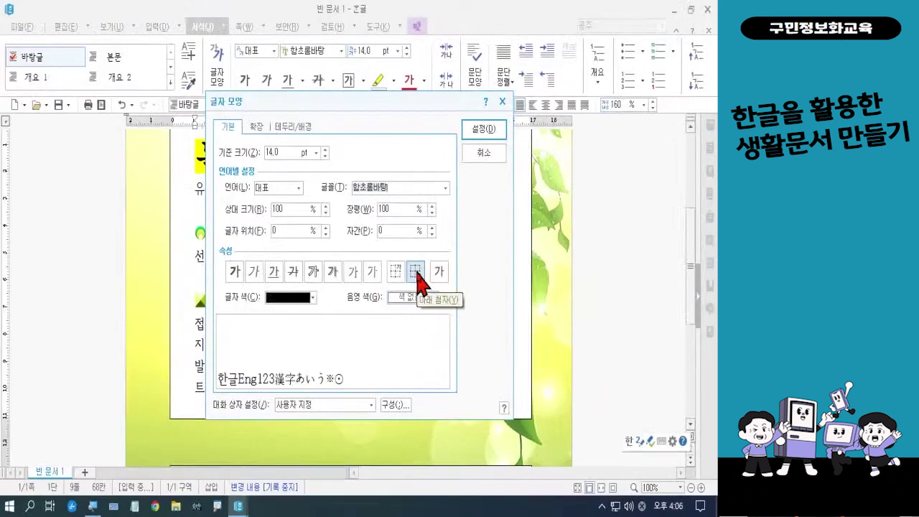
{"action": "left_click", "coordinate": [416, 272]}
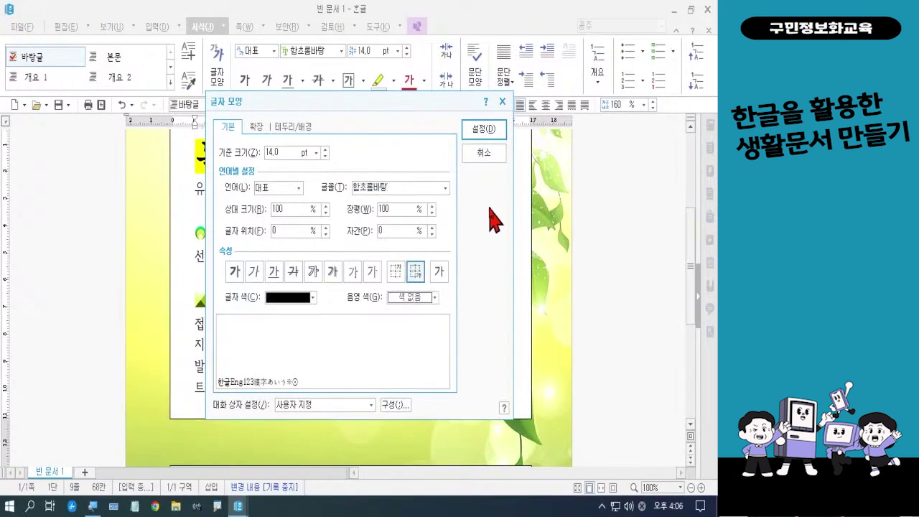
{"action": "left_click", "coordinate": [486, 130]}
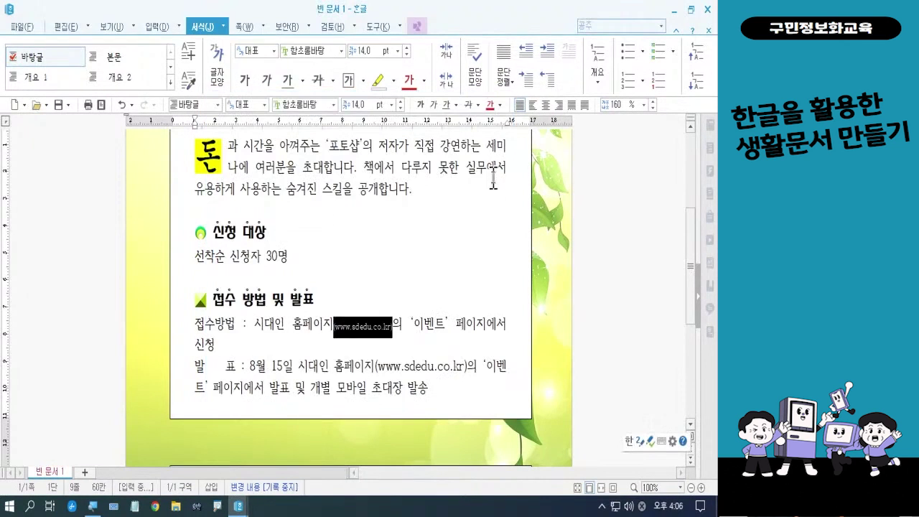
{"action": "left_click", "coordinate": [496, 221]}
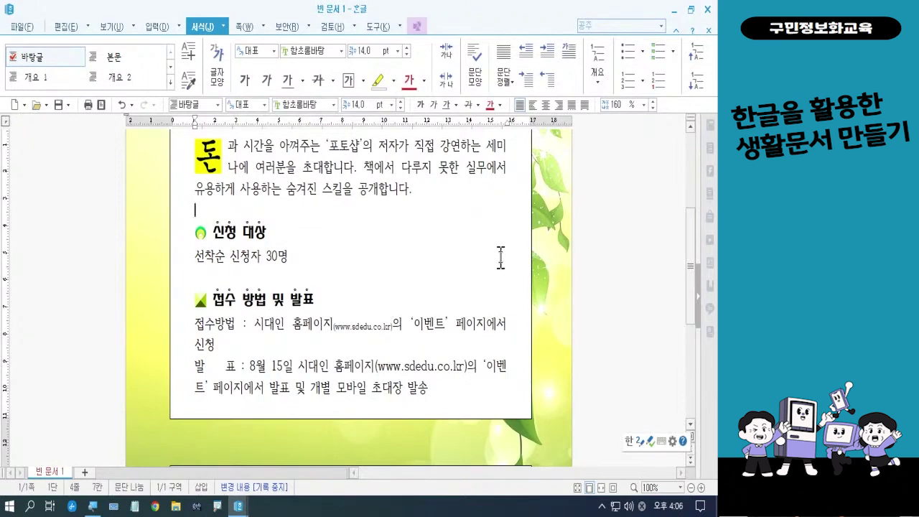
{"action": "scroll", "coordinate": [500, 257], "scroll_direction": "down", "scroll_amount": 2}
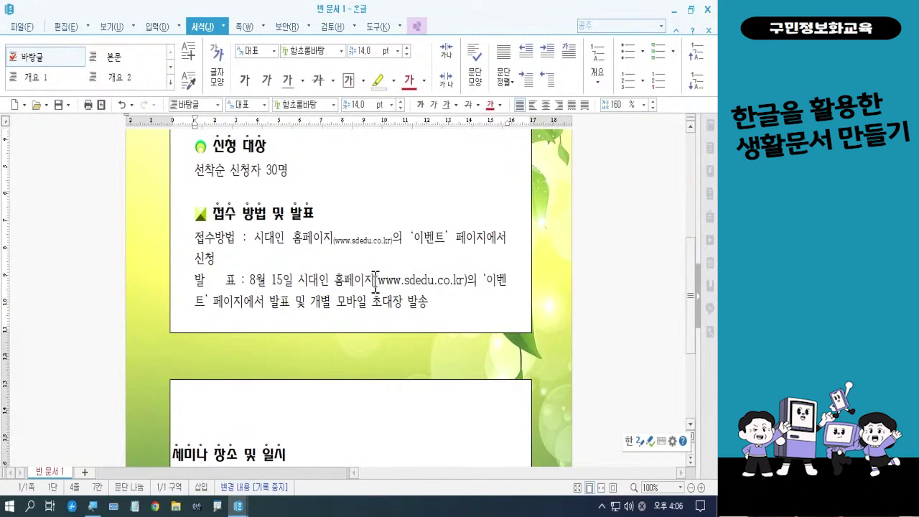
{"action": "left_click_drag", "start_coordinate": [375, 280], "coordinate": [469, 286]}
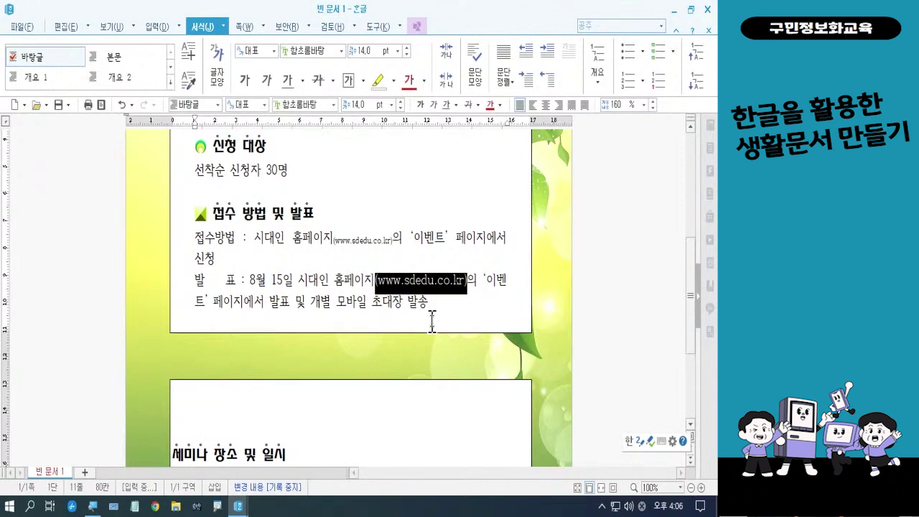
{"action": "right_click", "coordinate": [447, 284]}
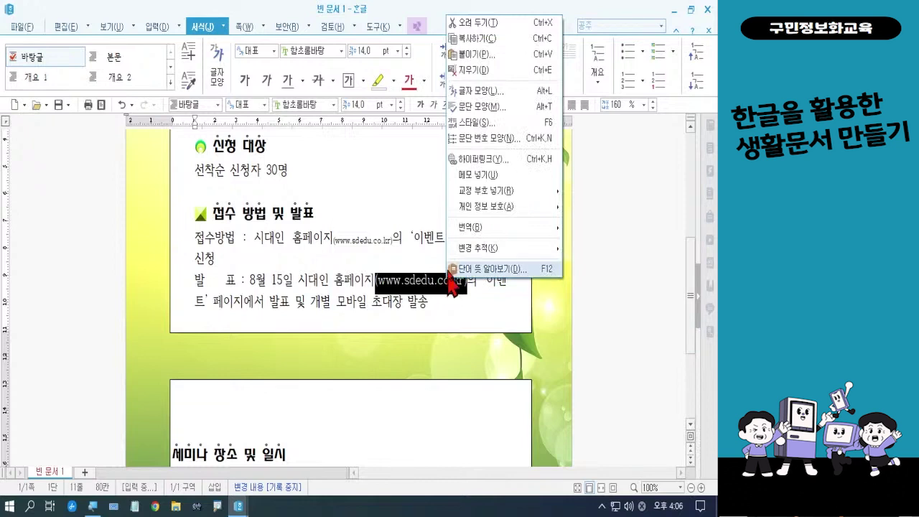
{"action": "left_click", "coordinate": [480, 94]}
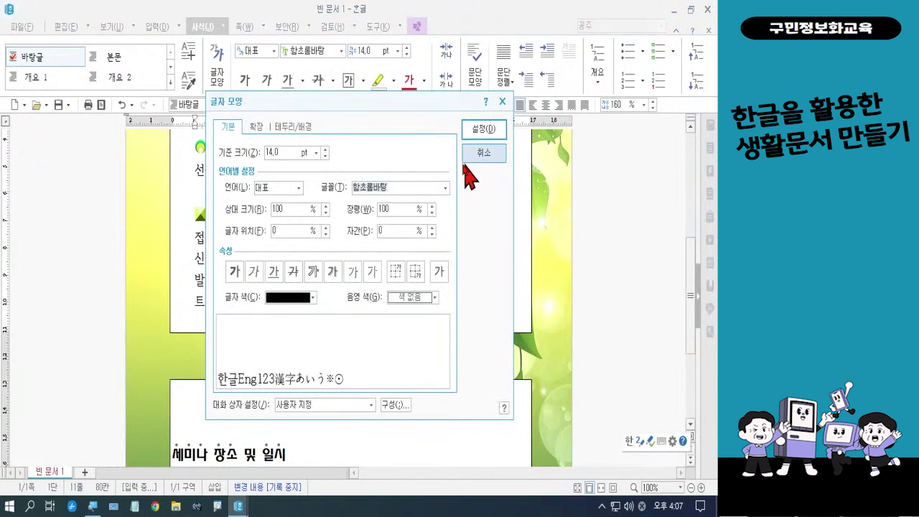
{"action": "left_click", "coordinate": [415, 278]}
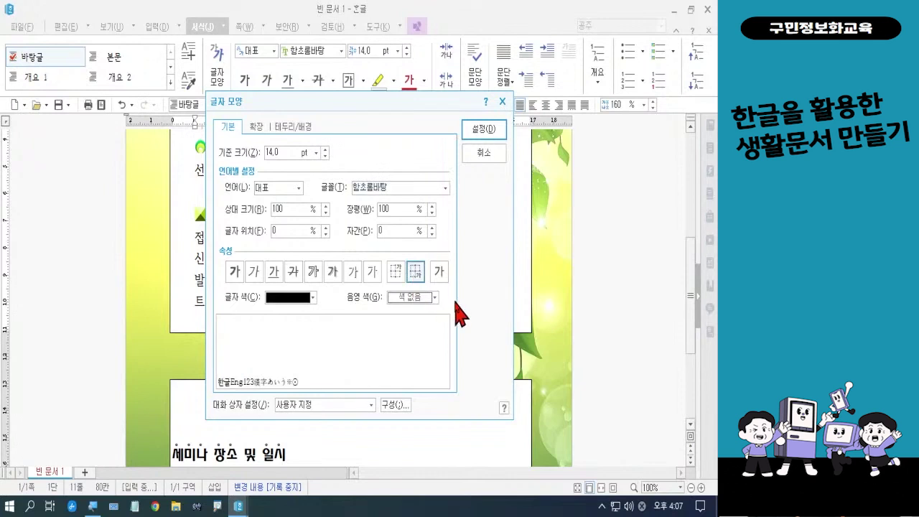
{"action": "left_click", "coordinate": [481, 133]}
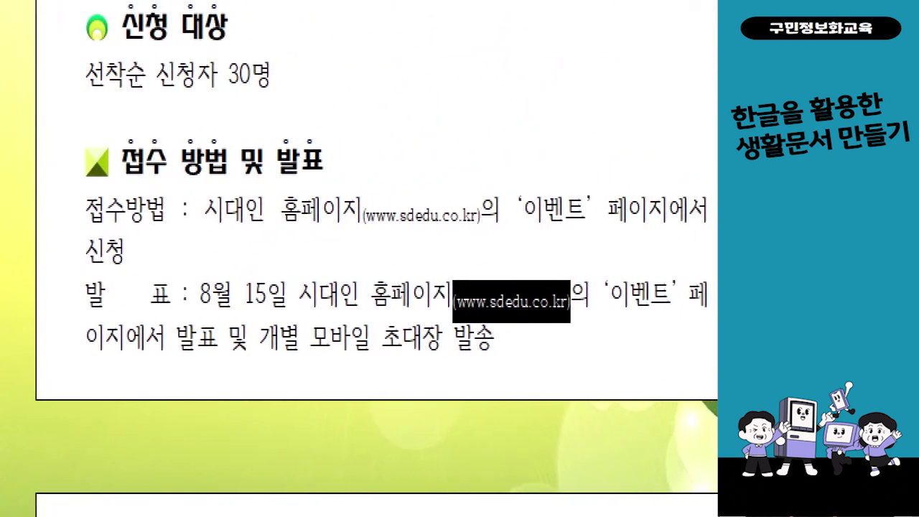
{"action": "mouse_move", "coordinate": [711, 194]}
{"action": "left_mouse_down"}
{"action": "mouse_move", "coordinate": [711, 218]}
{"action": "mouse_move", "coordinate": [556, 244]}
{"action": "mouse_move", "coordinate": [89, 239]}
{"action": "left_mouse_up"}
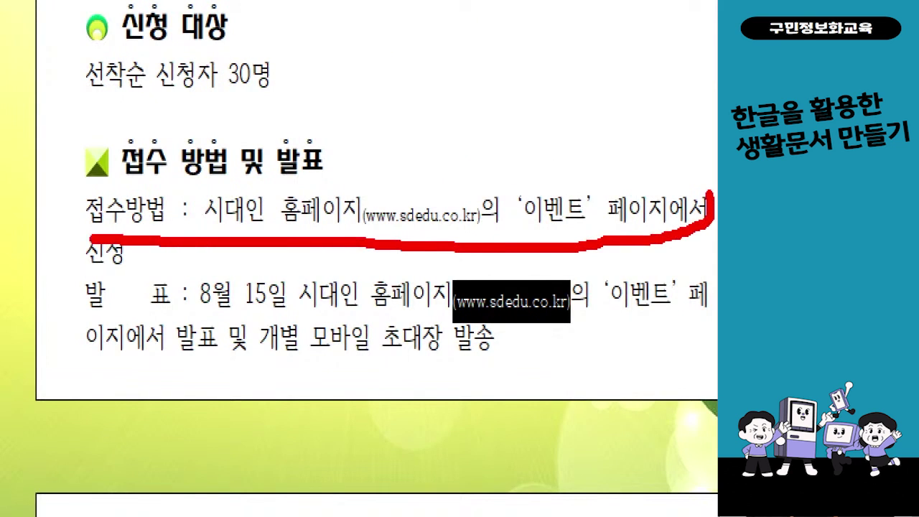
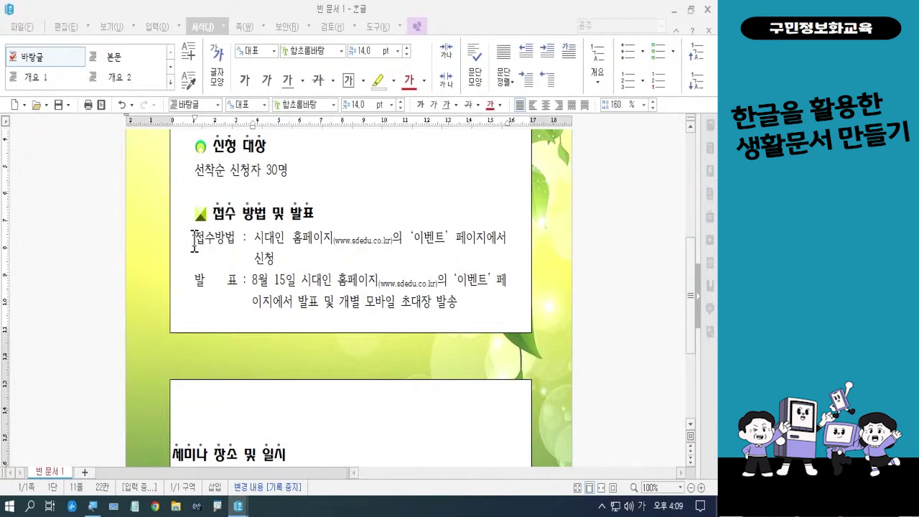
{"action": "left_click_drag", "start_coordinate": [194, 240], "coordinate": [448, 327]}
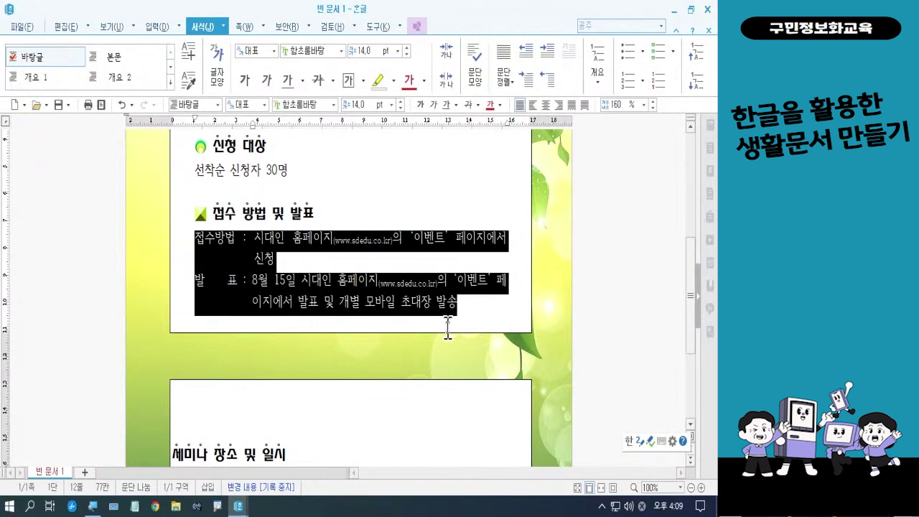
{"action": "key", "text": "Escape"}
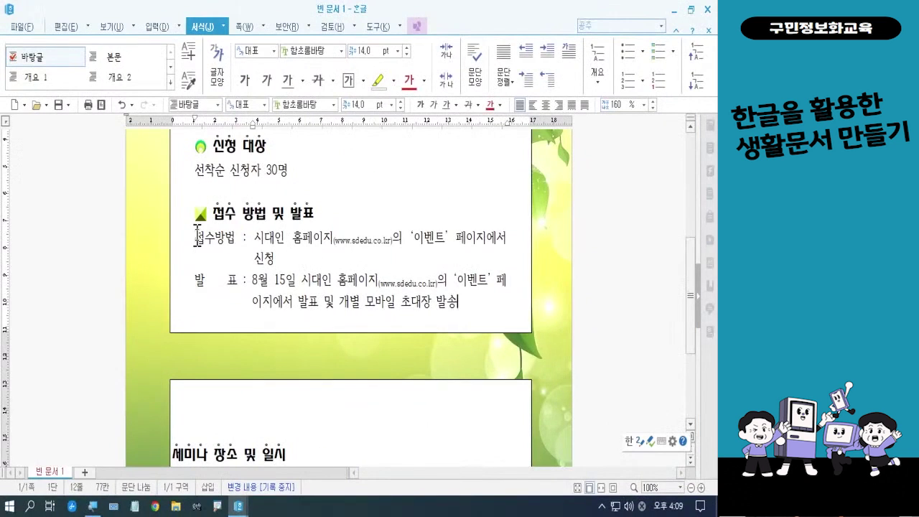
{"action": "left_click", "coordinate": [197, 236]}
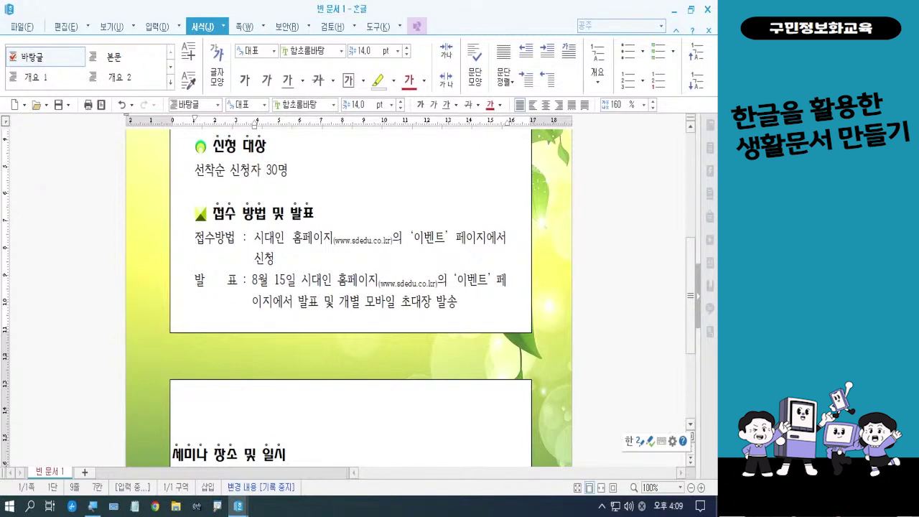
{"action": "key", "text": "Hangul"}
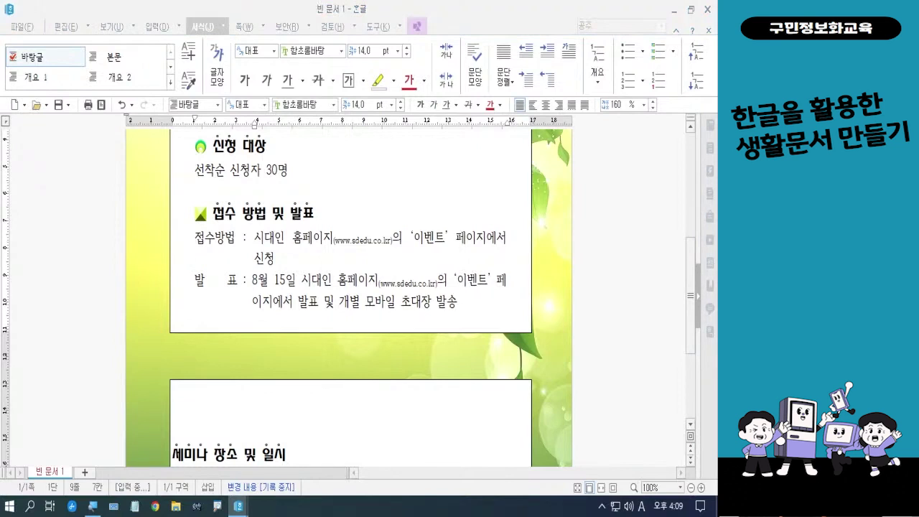
{"action": "key", "text": "Hangul"}
Make the labels 접수방법 and 발 표 under the 접수 방법 및 발표 heading bold, and deselect them
{"action": "left_click", "coordinate": [195, 237]}
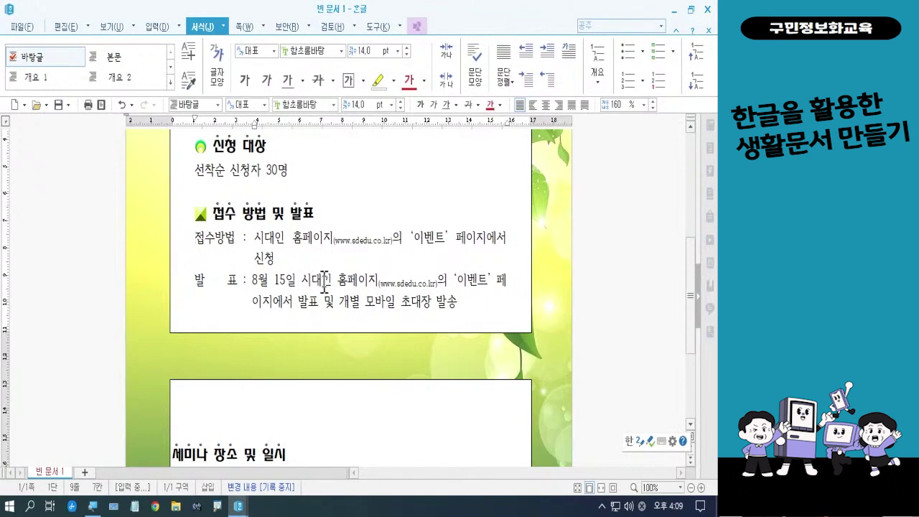
{"action": "key", "text": "ctrl+a"}
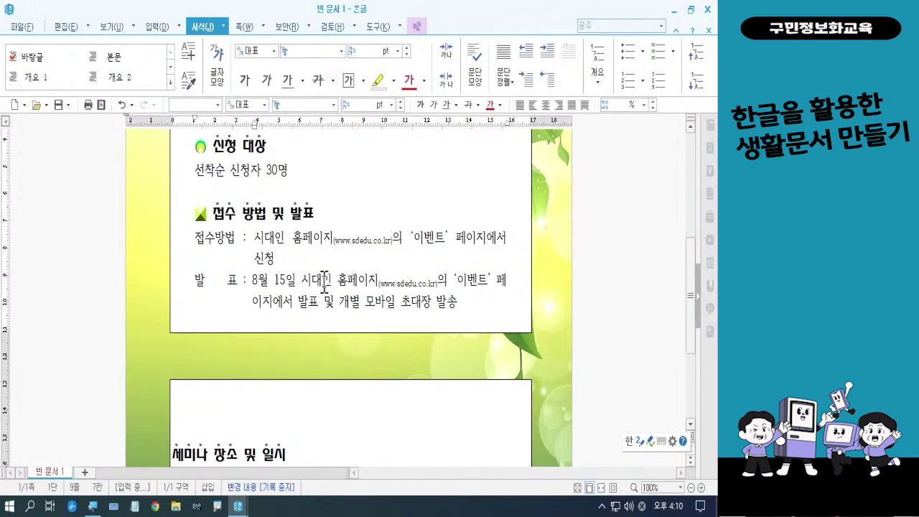
{"action": "key", "text": "shift+Right"}
{"action": "key", "text": "shift+Right"}
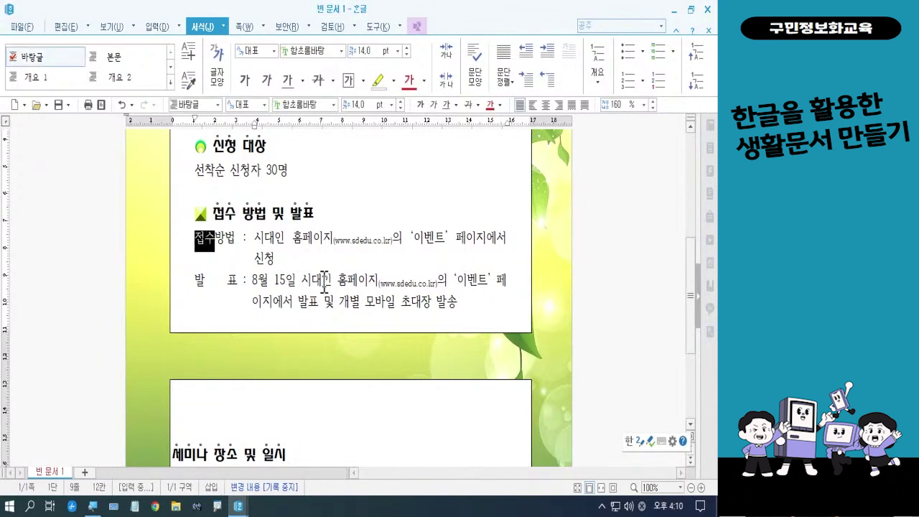
{"action": "key", "text": "shift+Right"}
{"action": "key", "text": "shift+Right"}
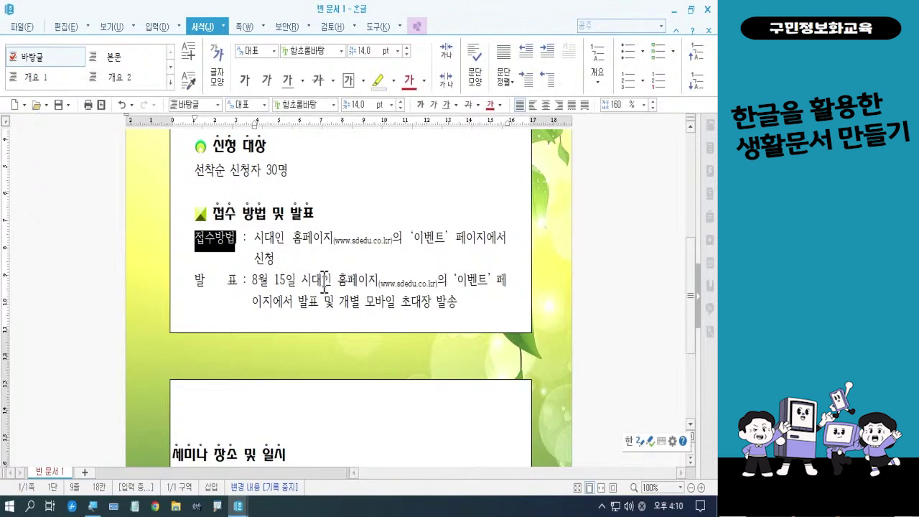
{"action": "key", "text": "ctrl+shift+Right"}
{"action": "key", "text": "Down"}
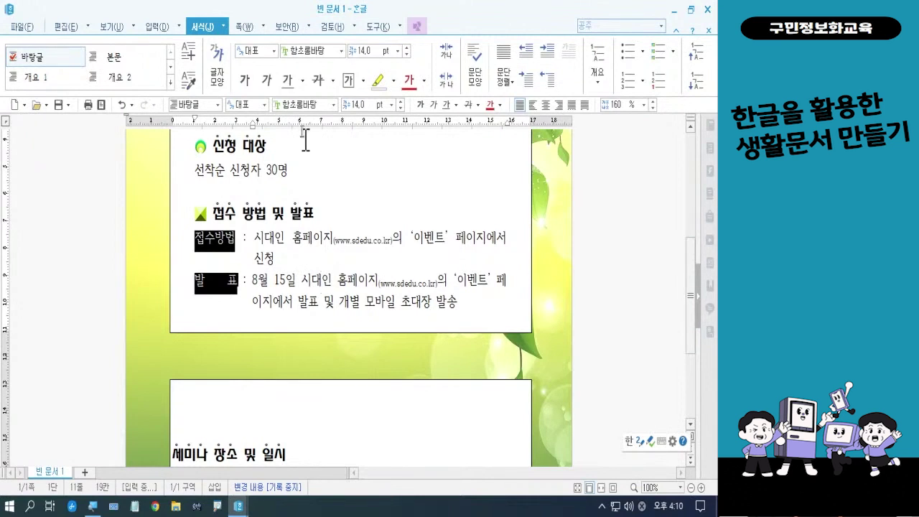
{"action": "left_click", "coordinate": [421, 106]}
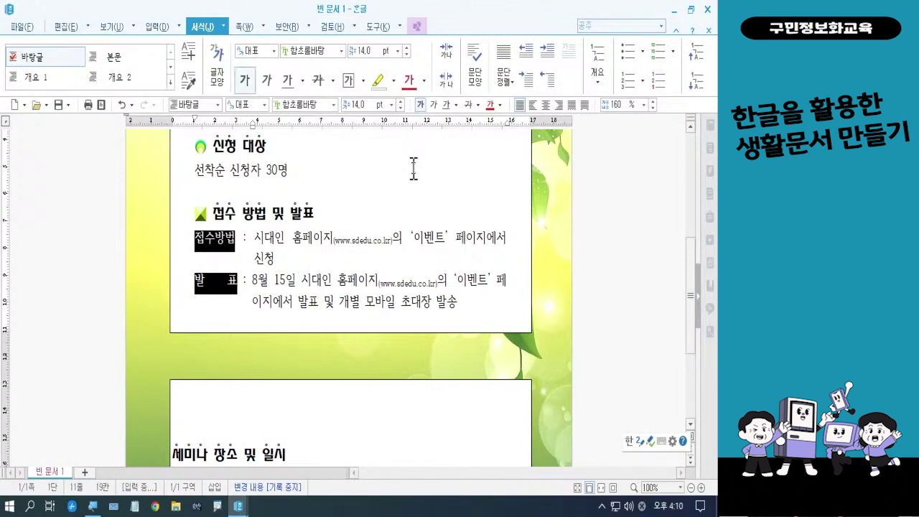
{"action": "key", "text": "Escape"}
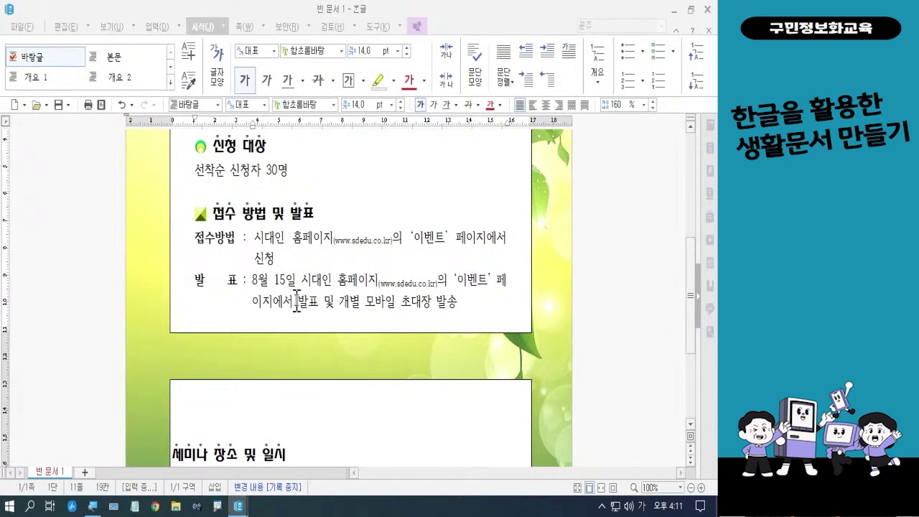
Set the left and right paragraph margins of the 세미나 장소 및 일시 heading and its two detail lines to 30 pt, and deselect them
{"action": "scroll", "coordinate": [296, 301], "scroll_direction": "down", "scroll_amount": 3}
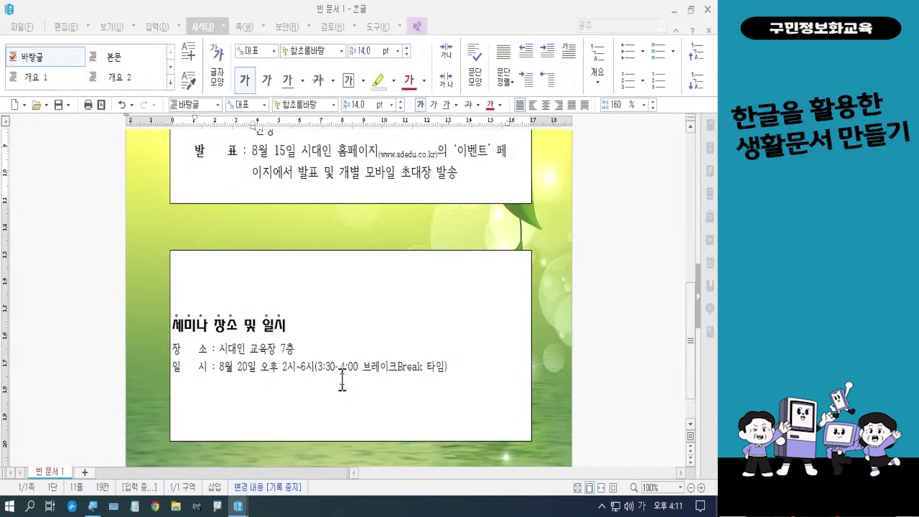
{"action": "left_click", "coordinate": [177, 327]}
{"action": "left_click_drag", "start_coordinate": [177, 326], "coordinate": [465, 377]}
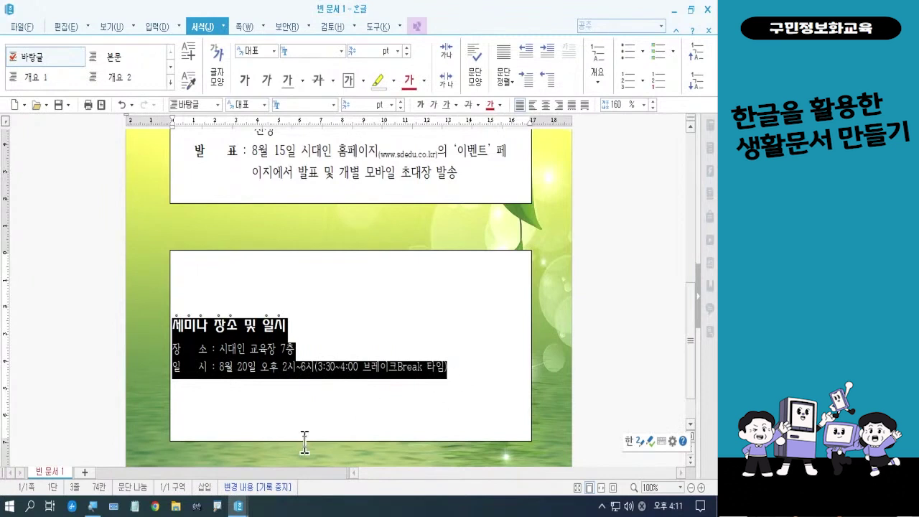
{"action": "right_click", "coordinate": [288, 375]}
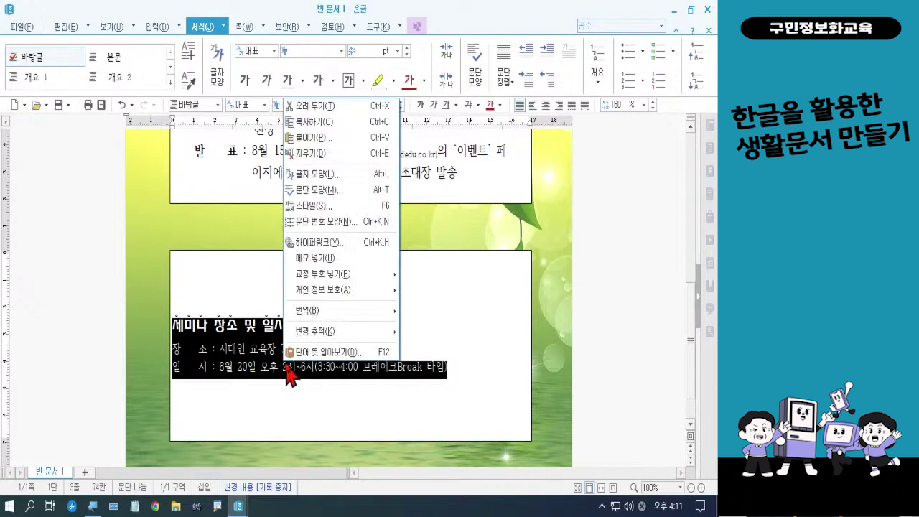
{"action": "left_click", "coordinate": [323, 191]}
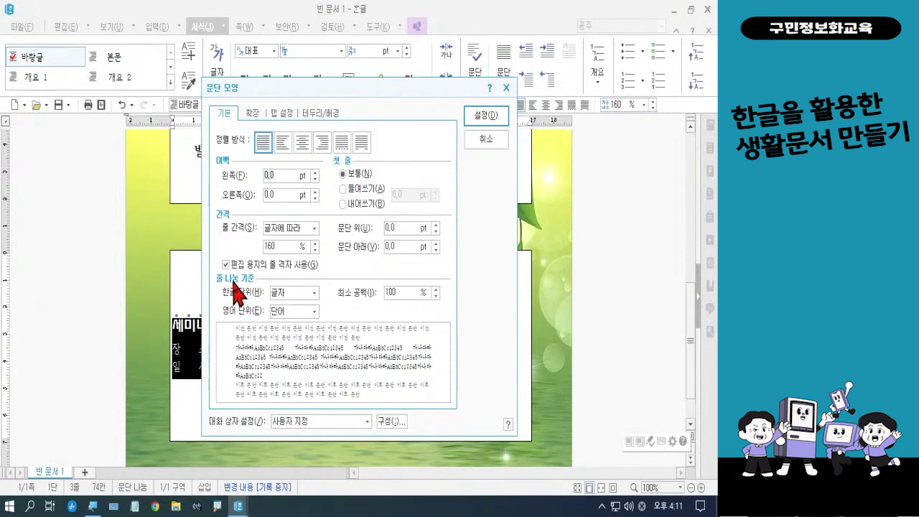
{"action": "type", "text": "30"}
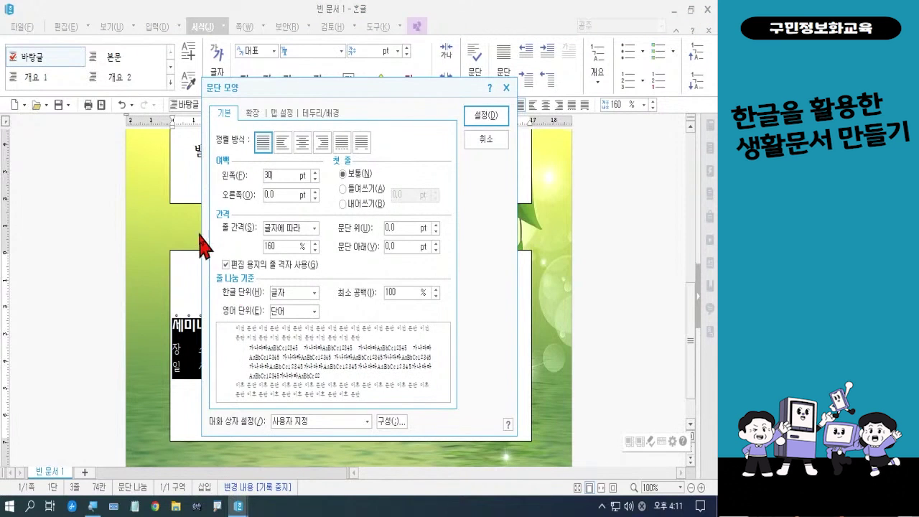
{"action": "left_click", "coordinate": [267, 195]}
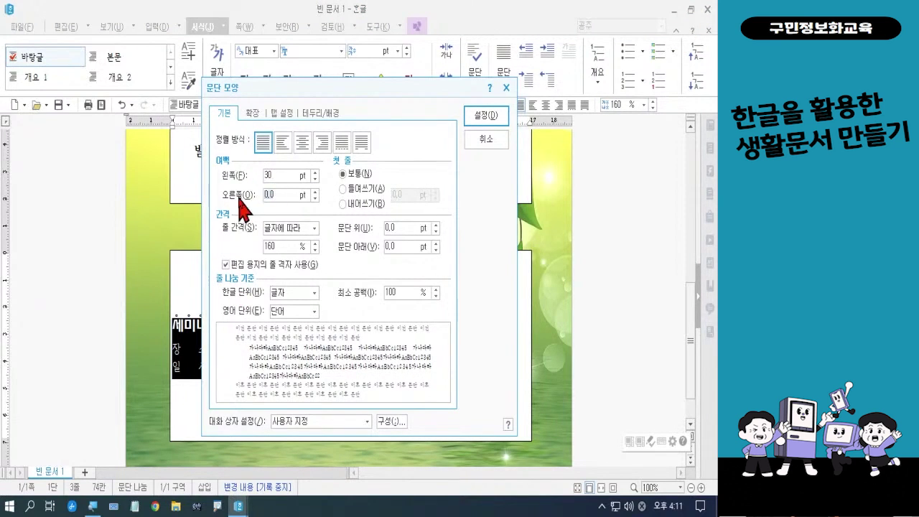
{"action": "type", "text": "30"}
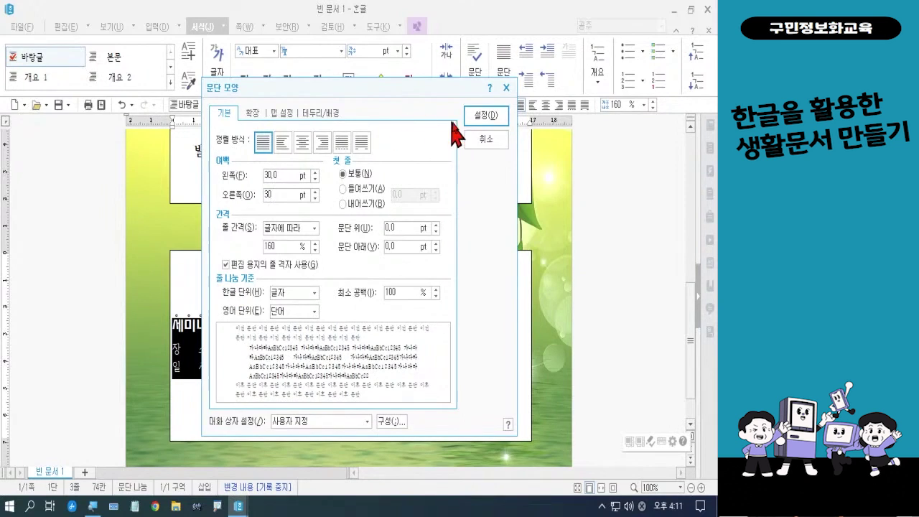
{"action": "left_click", "coordinate": [480, 116]}
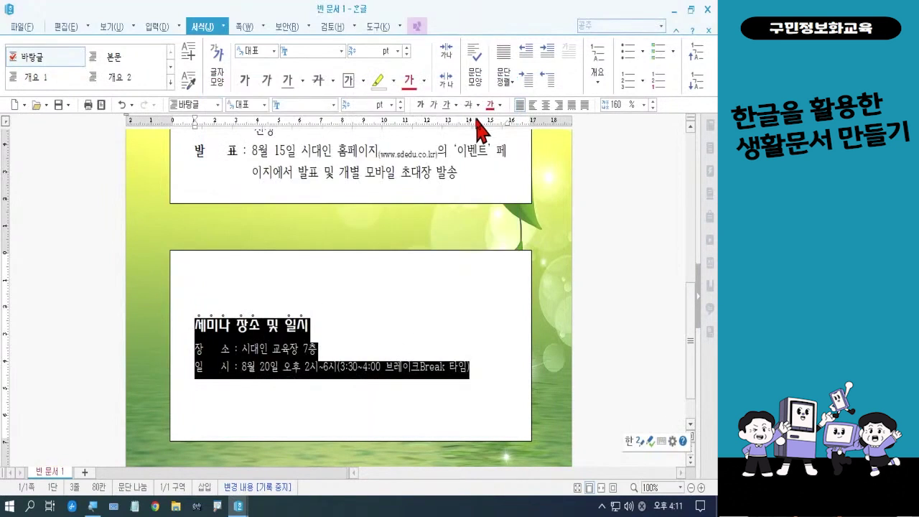
{"action": "left_click", "coordinate": [381, 375]}
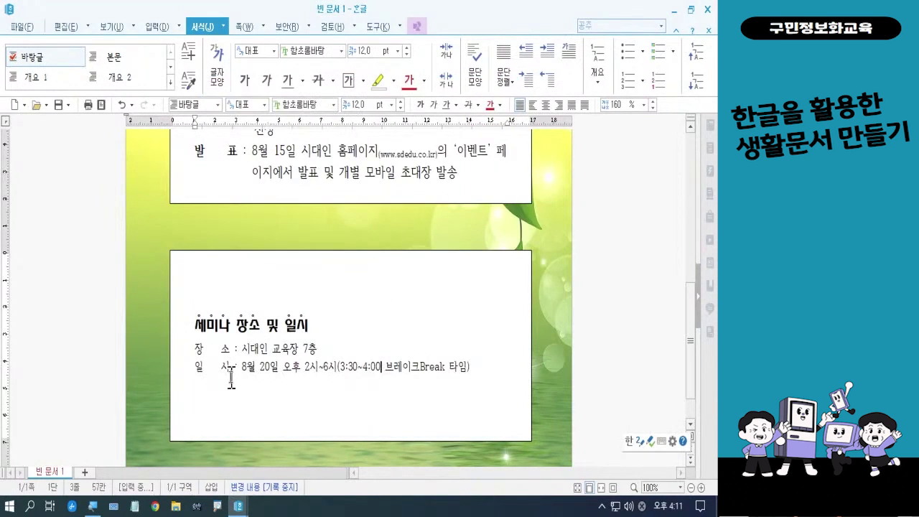
Set the font size of the 장소 and 일시 detail lines to 14 pt and deselect them
{"action": "left_click_drag", "start_coordinate": [194, 350], "coordinate": [470, 366]}
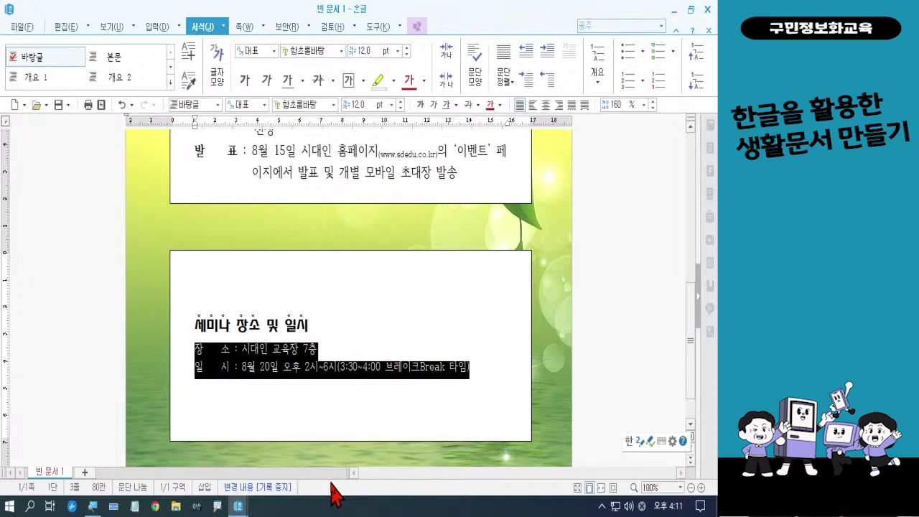
{"action": "left_click", "coordinate": [393, 106]}
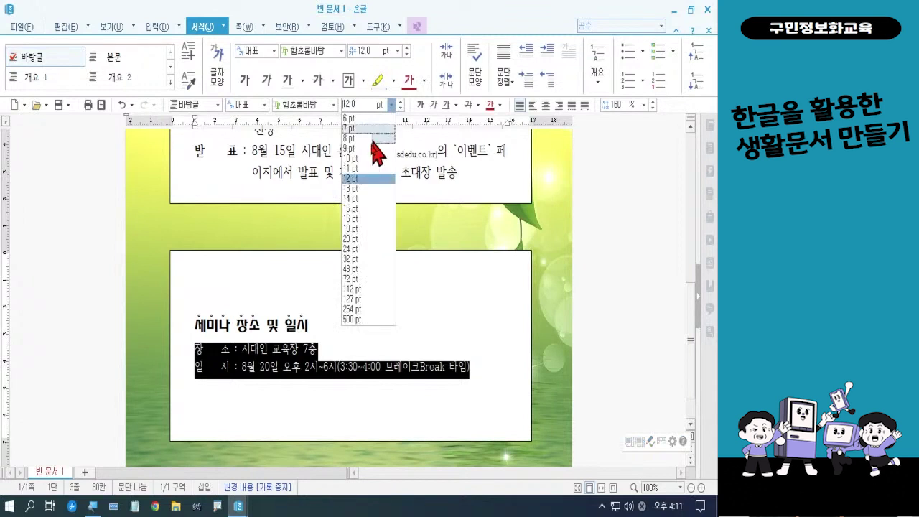
{"action": "left_click", "coordinate": [364, 207]}
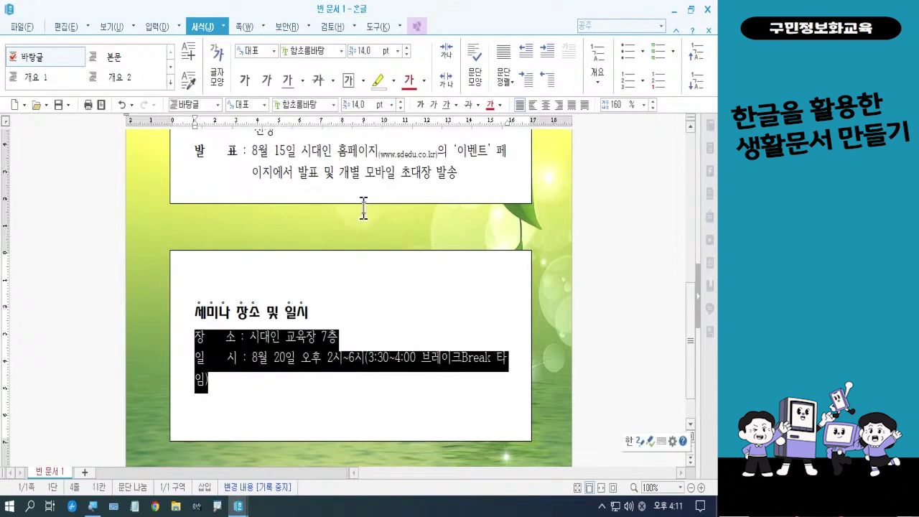
{"action": "left_click", "coordinate": [349, 398]}
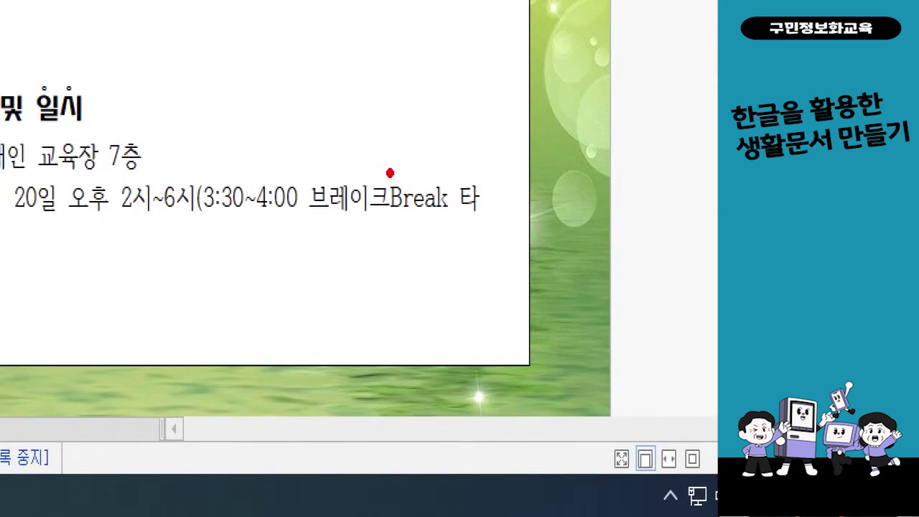
Format the word Break in the 일시 line as superscript (위 첨자) and deselect it
{"action": "left_click_drag", "start_coordinate": [374, 240], "coordinate": [405, 287]}
{"action": "left_click_drag", "start_coordinate": [425, 230], "coordinate": [457, 232]}
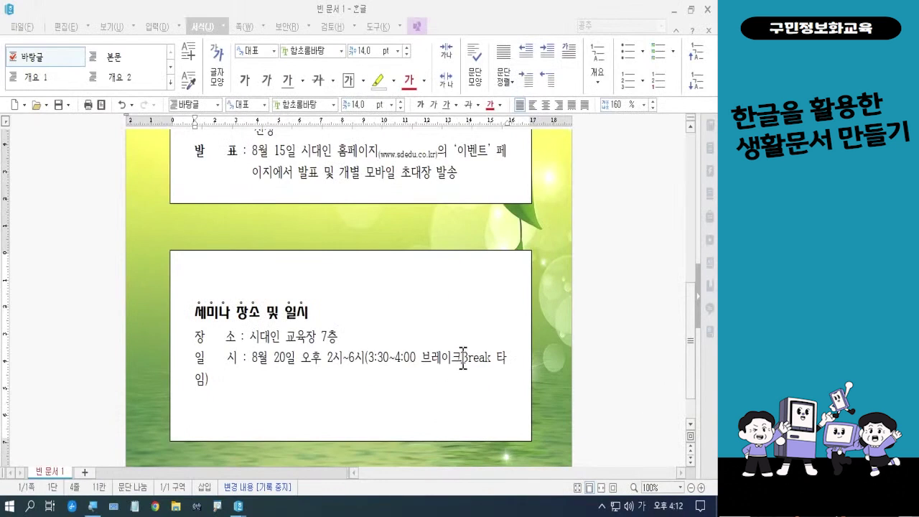
{"action": "left_click_drag", "start_coordinate": [463, 357], "coordinate": [492, 359]}
{"action": "key", "text": "Hangul_Hanja"}
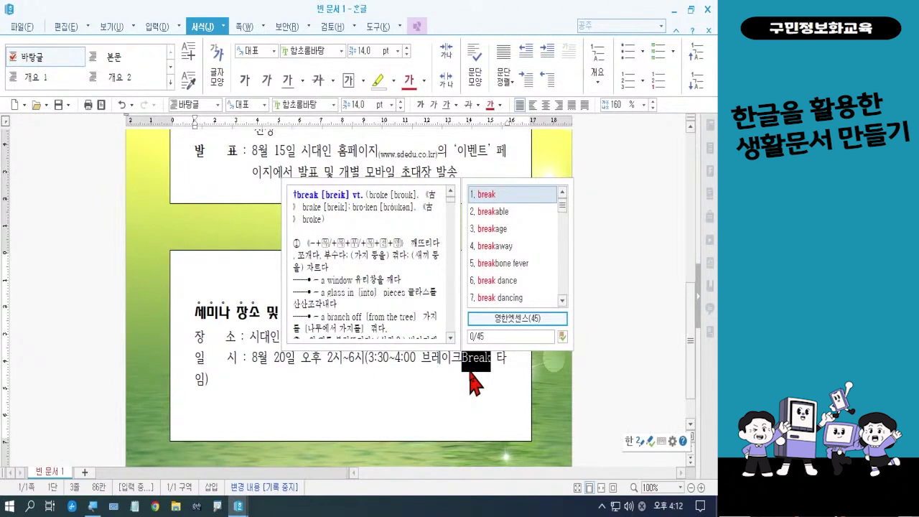
{"action": "right_click", "coordinate": [474, 385]}
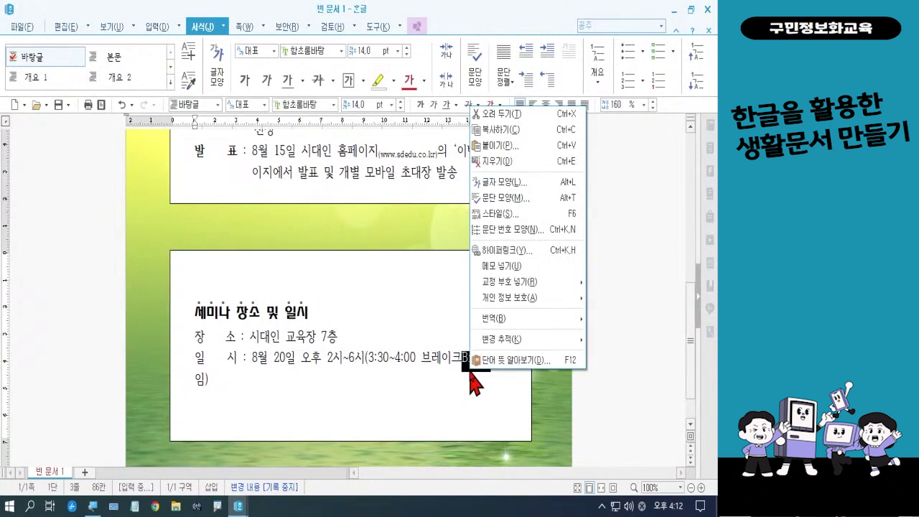
{"action": "left_click", "coordinate": [502, 184]}
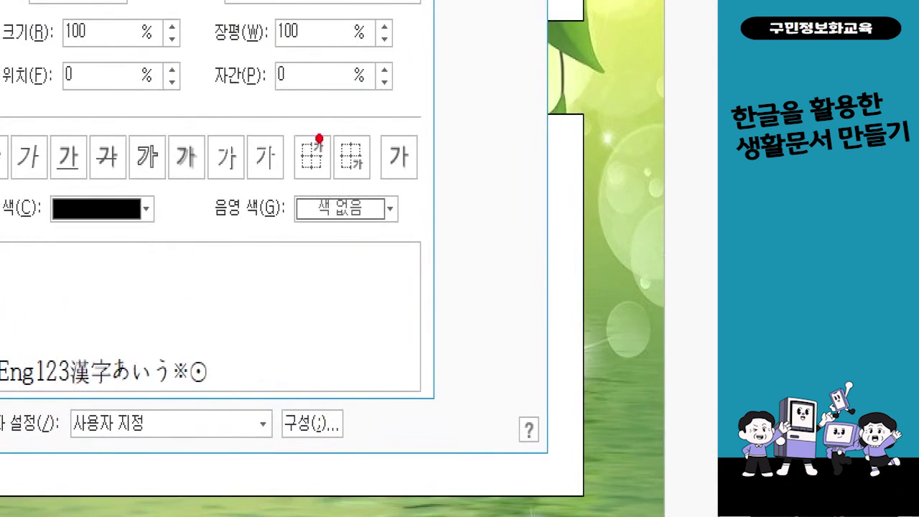
{"action": "left_click_drag", "start_coordinate": [281, 125], "coordinate": [337, 206]}
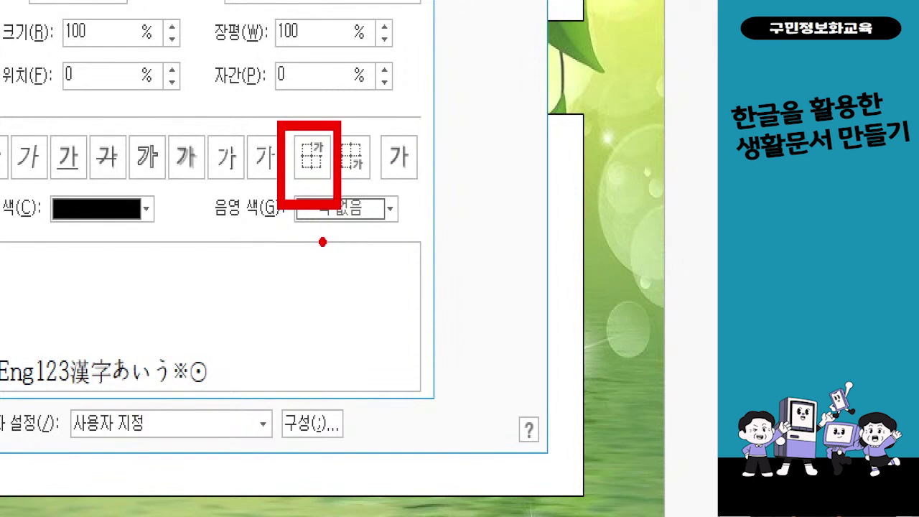
{"action": "left_click_drag", "start_coordinate": [312, 188], "coordinate": [313, 334]}
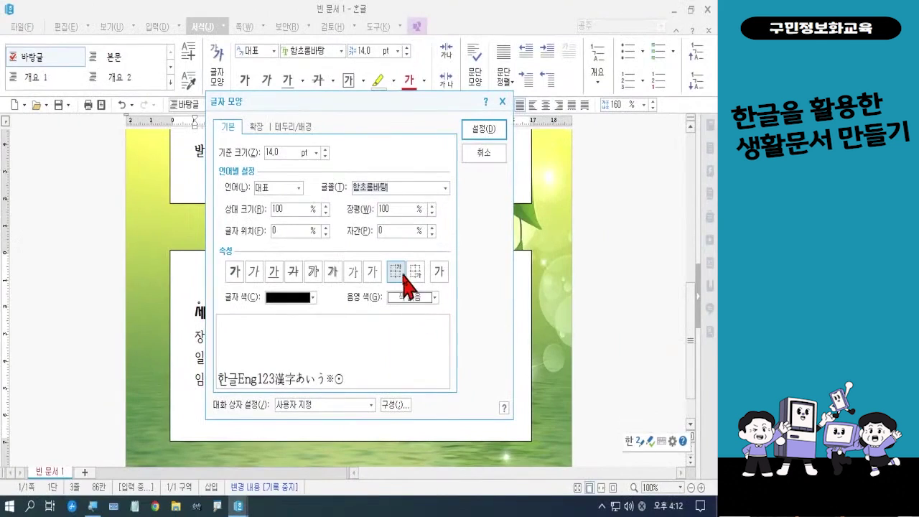
{"action": "left_click", "coordinate": [316, 163]}
{"action": "left_click", "coordinate": [484, 129]}
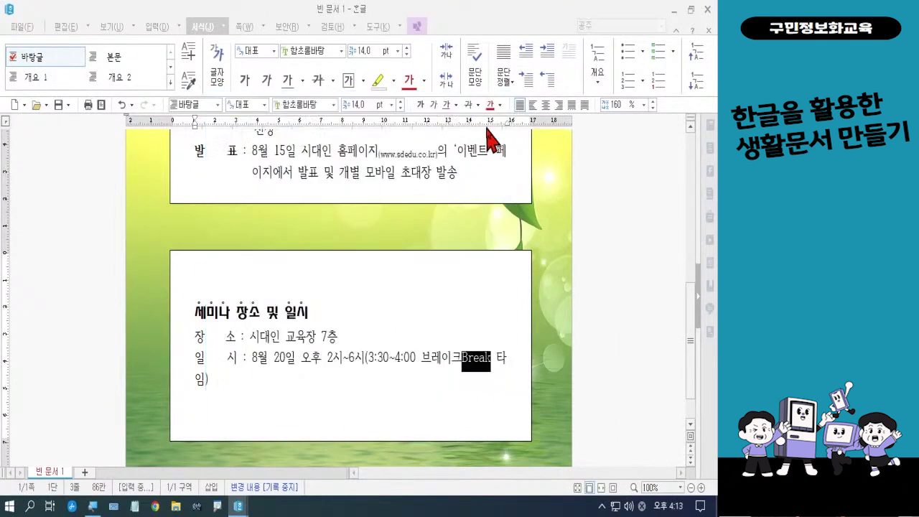
{"action": "left_click", "coordinate": [478, 403]}
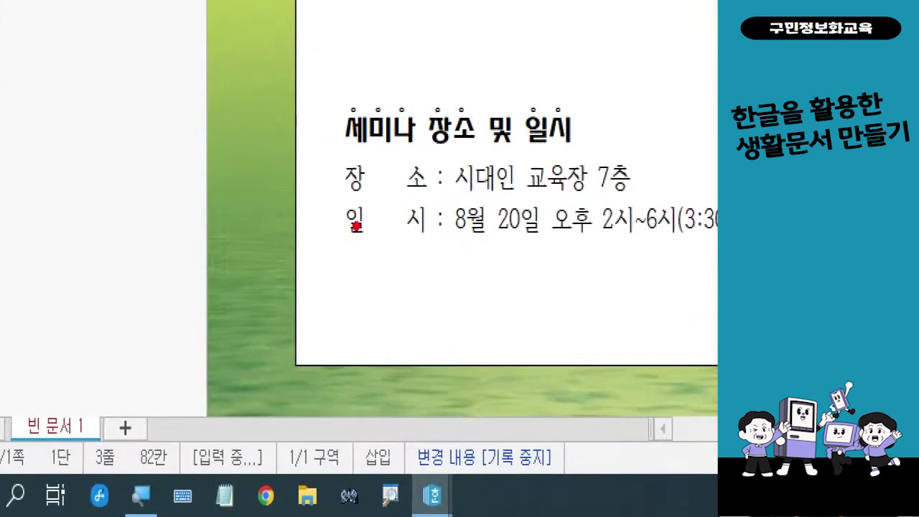
{"action": "left_click", "coordinate": [257, 284]}
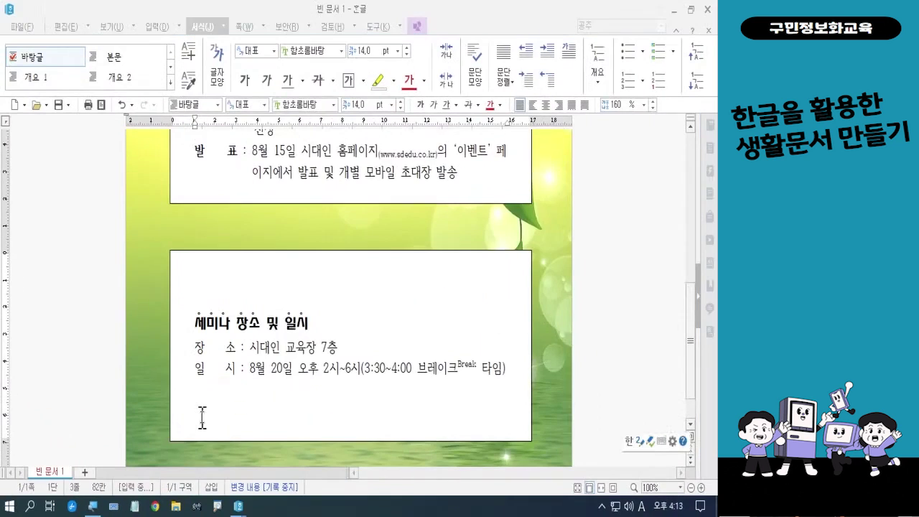
Make the labels 장 소 and 일 시 under the 세미나 장소 및 일시 heading bold, and deselect them
{"action": "left_click", "coordinate": [194, 347]}
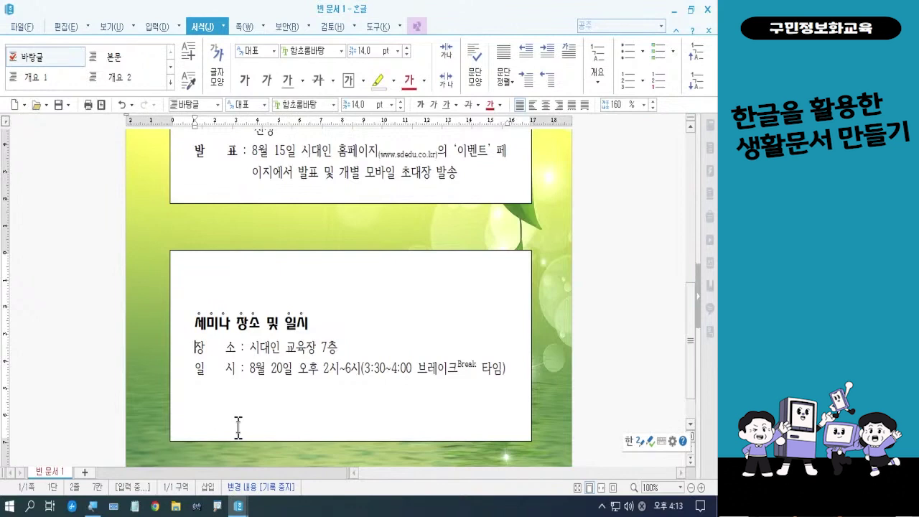
{"action": "key", "text": "F4"}
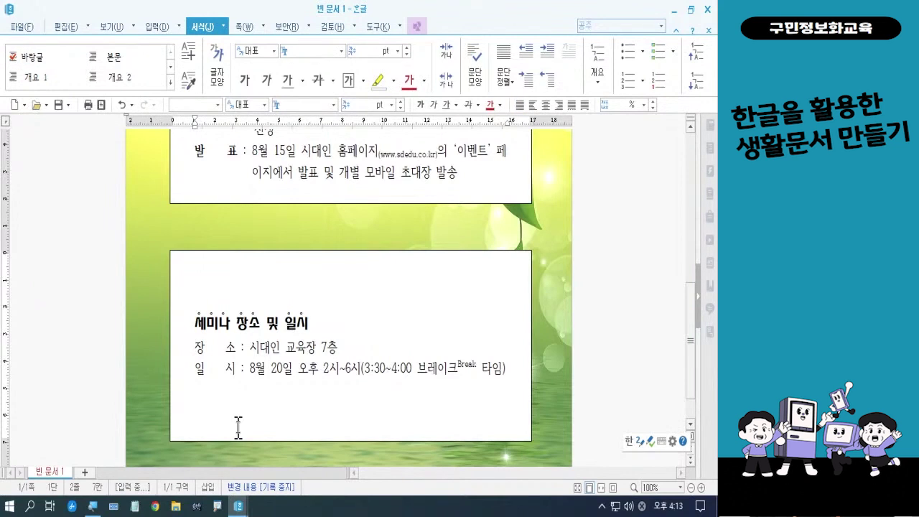
{"action": "key", "text": "Right"}
{"action": "key", "text": "Right"}
{"action": "key", "text": "Right"}
{"action": "key", "text": "Right"}
{"action": "key", "text": "Right"}
{"action": "key", "text": "Right"}
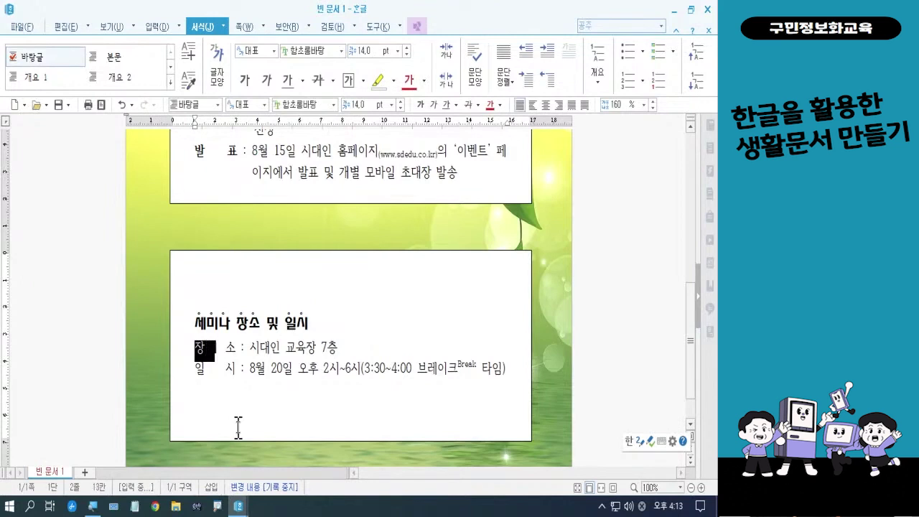
{"action": "key", "text": "Right"}
{"action": "key", "text": "Right"}
{"action": "key", "text": "Right"}
{"action": "key", "text": "Right"}
{"action": "key", "text": "Right"}
{"action": "key", "text": "Down"}
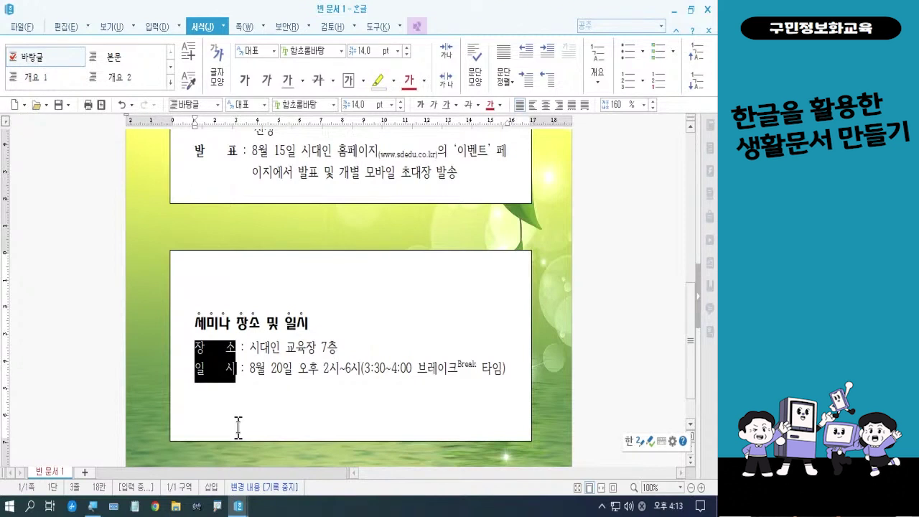
{"action": "left_click", "coordinate": [421, 106]}
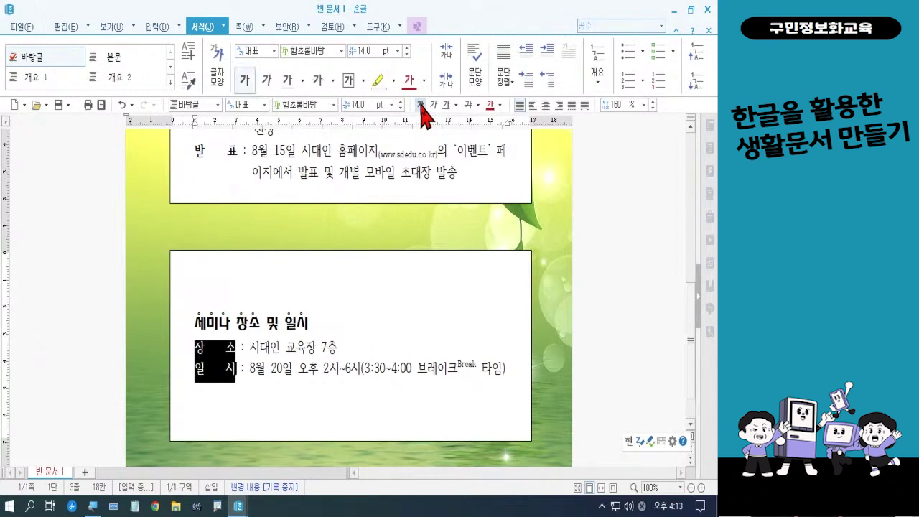
{"action": "left_click", "coordinate": [402, 180]}
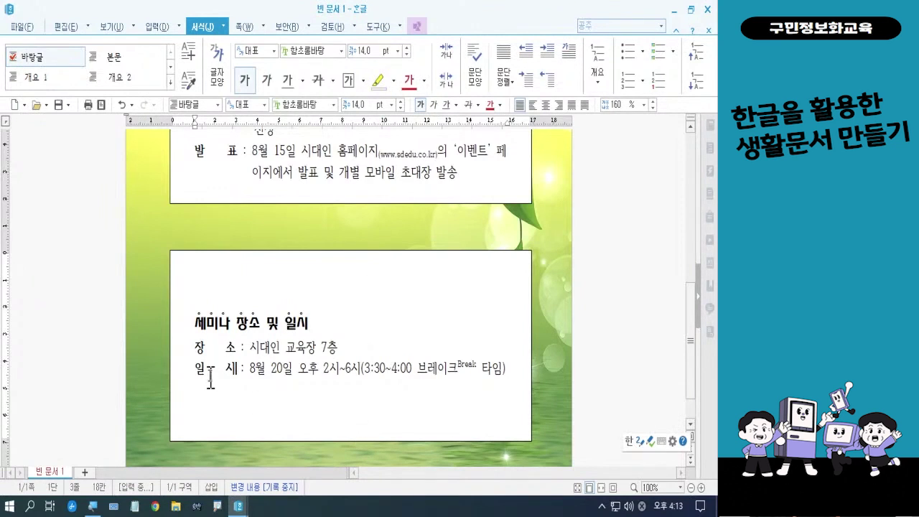
Apply the blue-squares arrow picture bullet (그림 글머리표) to the 세미나 장소 및 일시 heading
{"action": "left_click", "coordinate": [193, 323]}
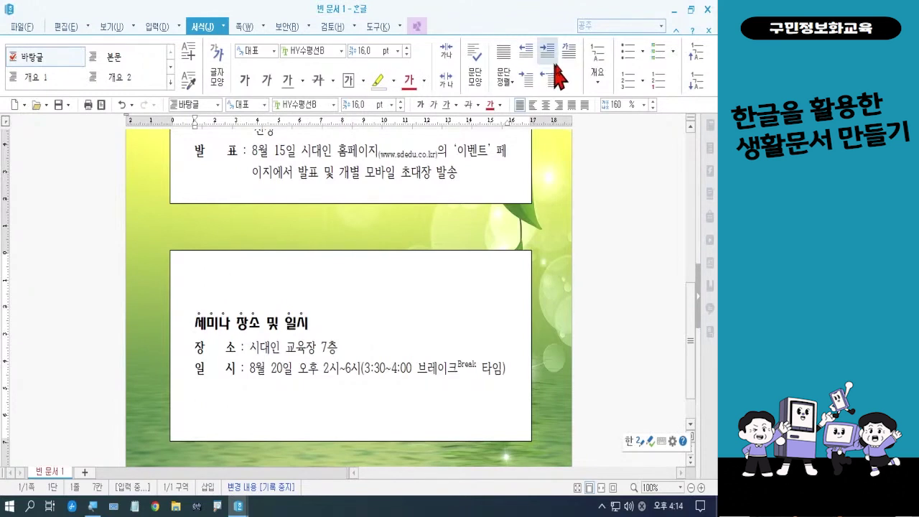
{"action": "left_click", "coordinate": [674, 56]}
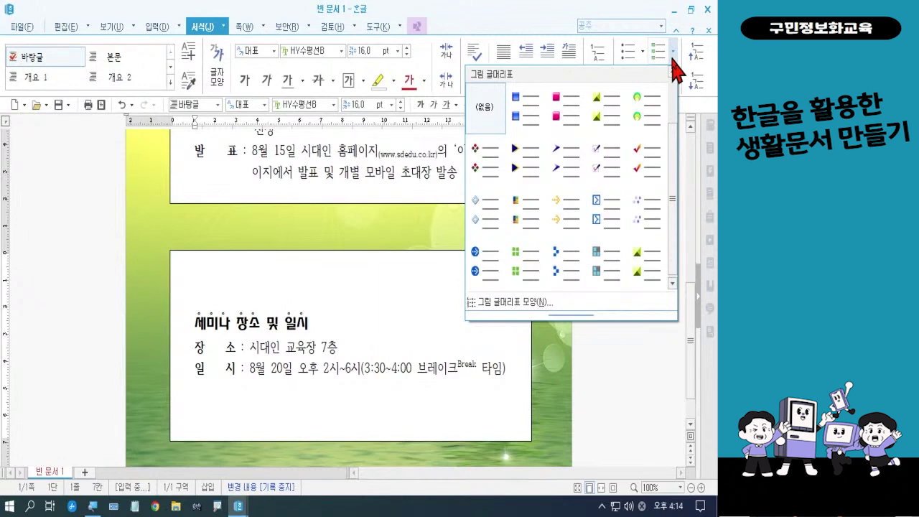
{"action": "left_click", "coordinate": [564, 262]}
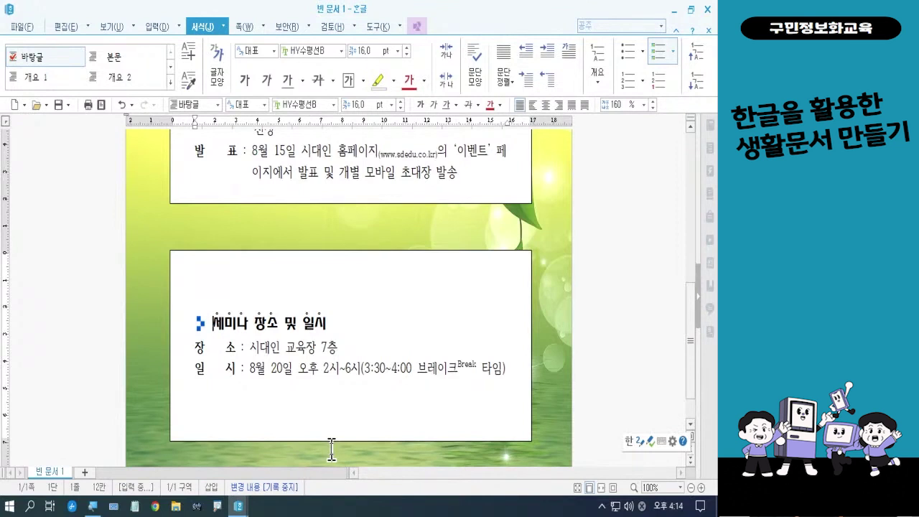
Remove the outline of the upper text box by setting its line type to 선 없음
{"action": "scroll", "coordinate": [428, 316], "scroll_direction": "up", "scroll_amount": 6}
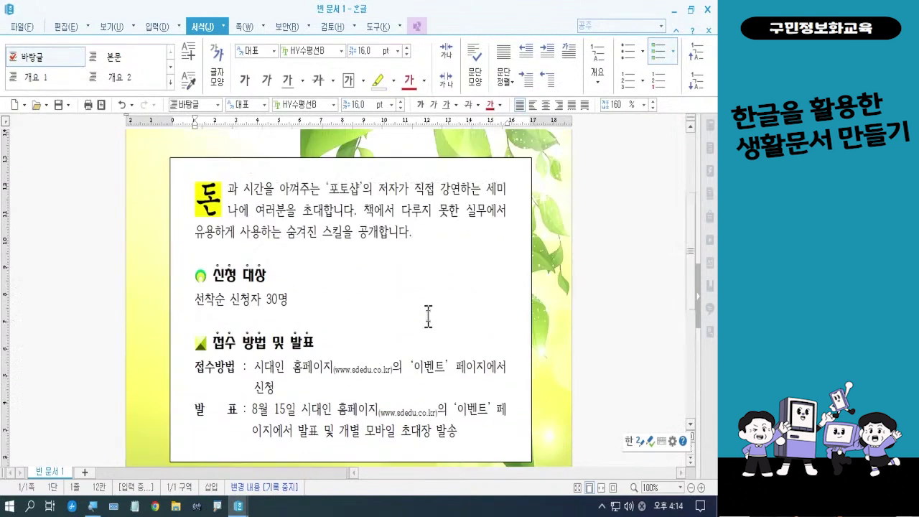
{"action": "scroll", "coordinate": [428, 316], "scroll_direction": "up", "scroll_amount": 2}
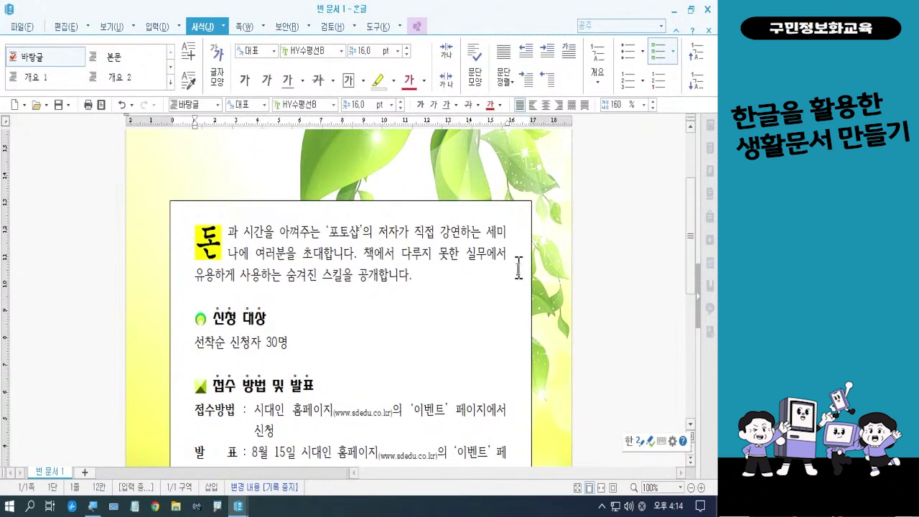
{"action": "left_click", "coordinate": [486, 343]}
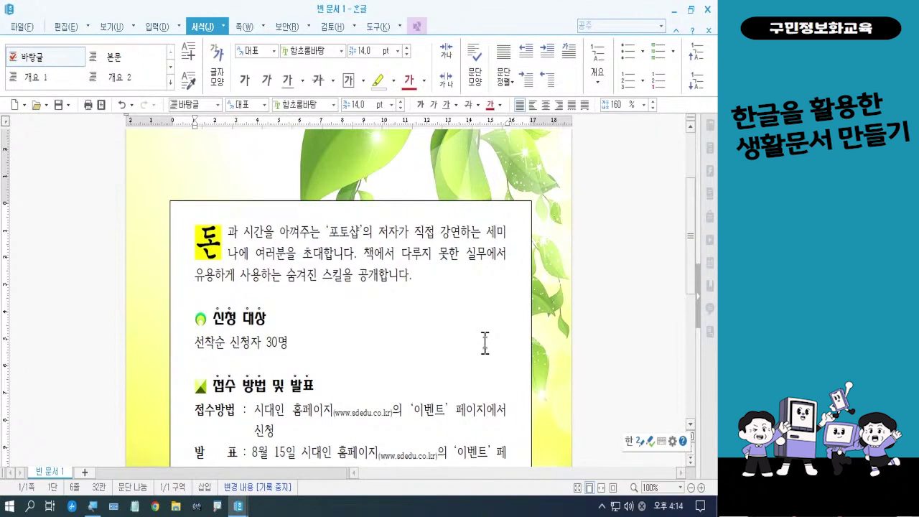
{"action": "right_click", "coordinate": [485, 343]}
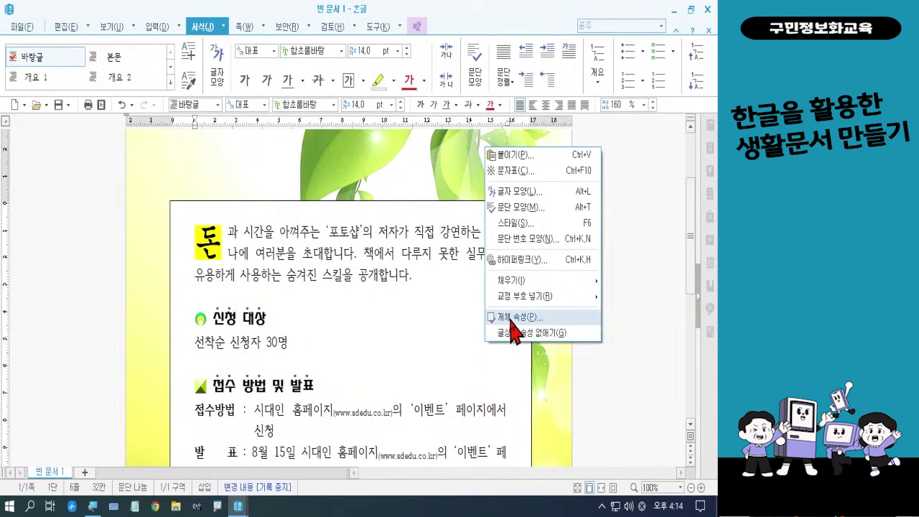
{"action": "left_click", "coordinate": [511, 319]}
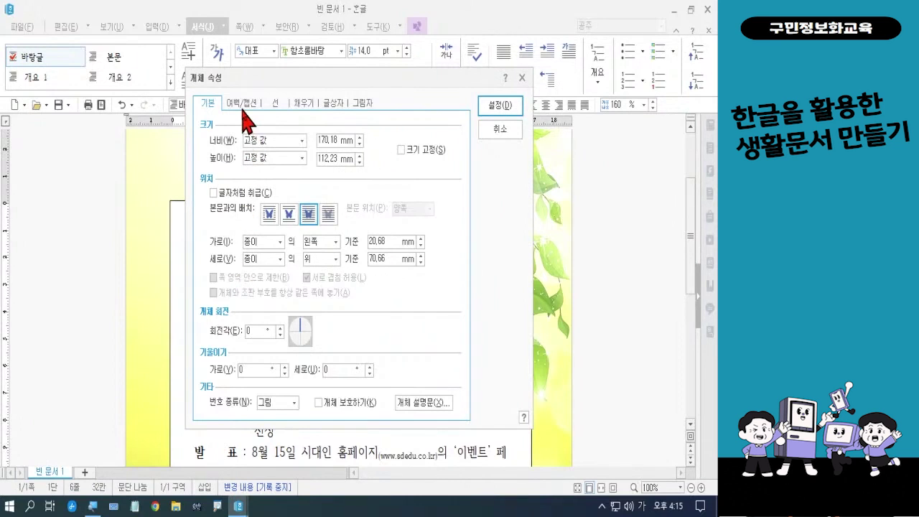
{"action": "left_click", "coordinate": [272, 105]}
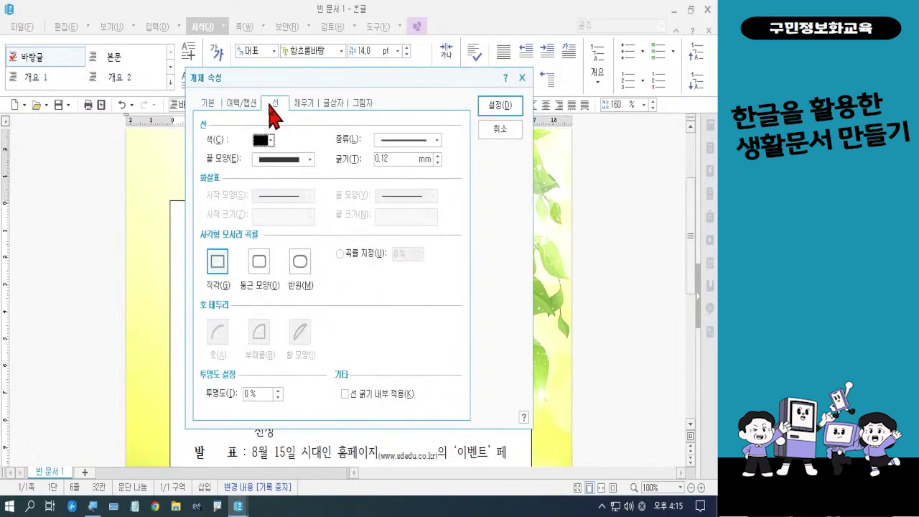
{"action": "left_click", "coordinate": [382, 142]}
{"action": "left_click", "coordinate": [388, 149]}
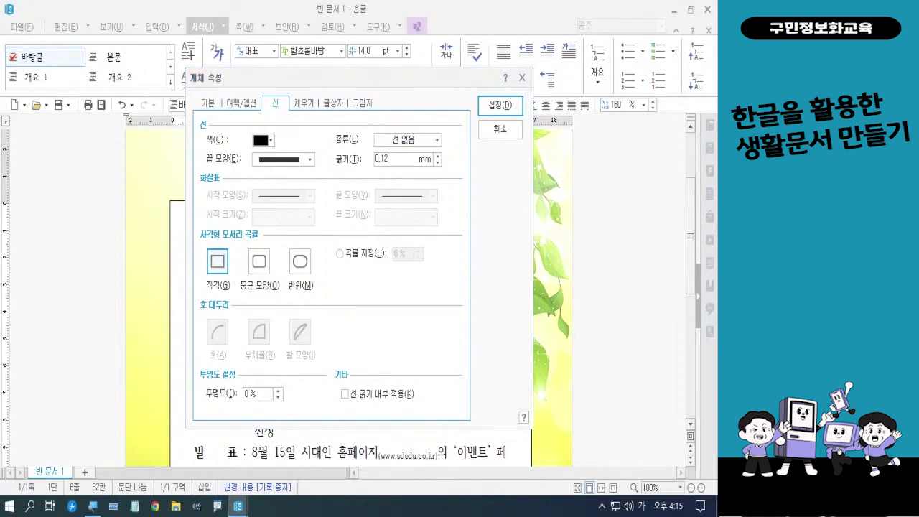
Fill the upper text box with orange (주황) 80% 밝게 and set its transparency to 30%
{"action": "left_click", "coordinate": [312, 109]}
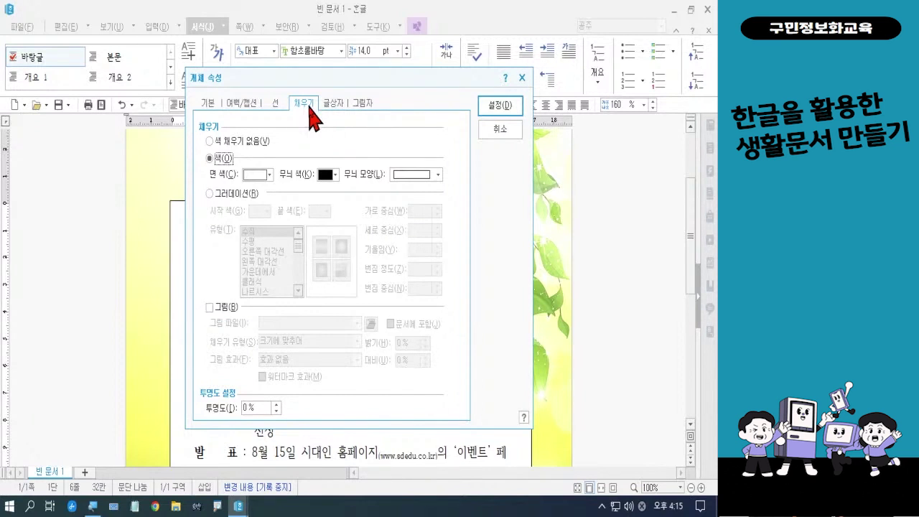
{"action": "left_click", "coordinate": [270, 175]}
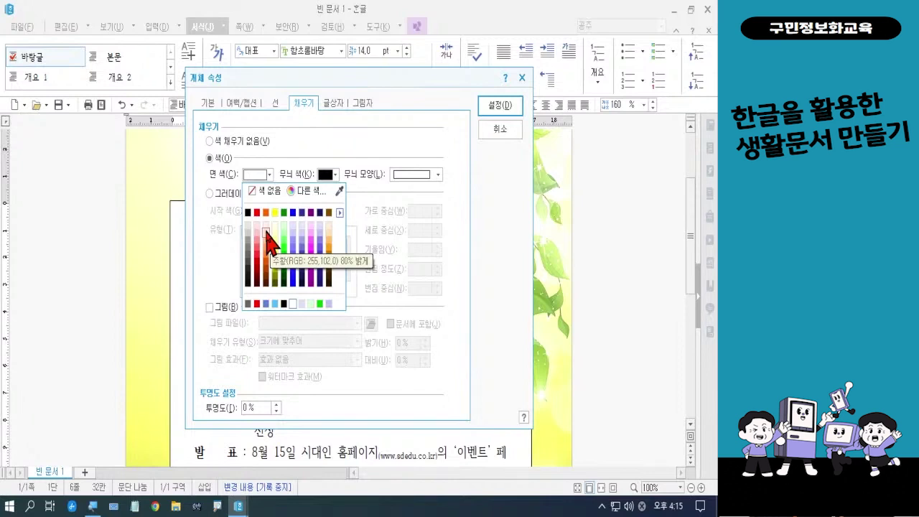
{"action": "left_click", "coordinate": [266, 232]}
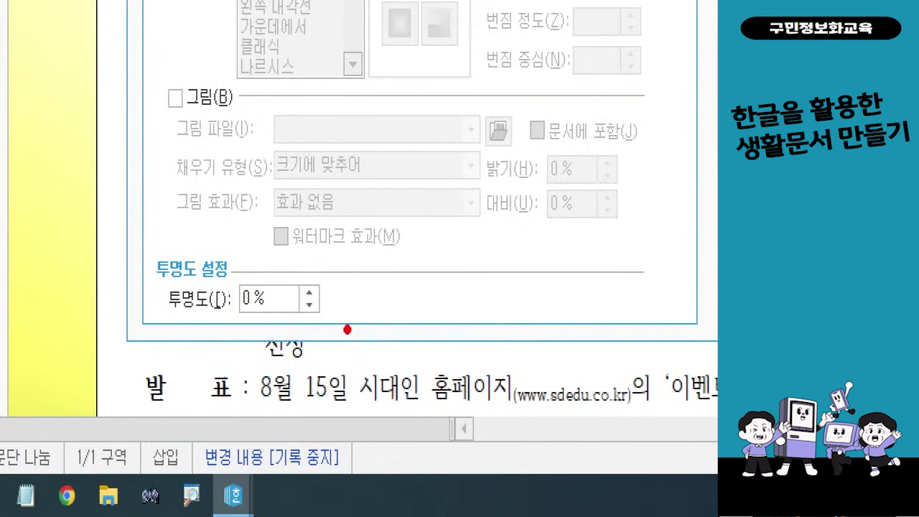
{"action": "mouse_move", "coordinate": [347, 330]}
{"action": "left_mouse_down"}
{"action": "mouse_move", "coordinate": [219, 320]}
{"action": "mouse_move", "coordinate": [379, 260]}
{"action": "mouse_move", "coordinate": [316, 340]}
{"action": "left_mouse_up"}
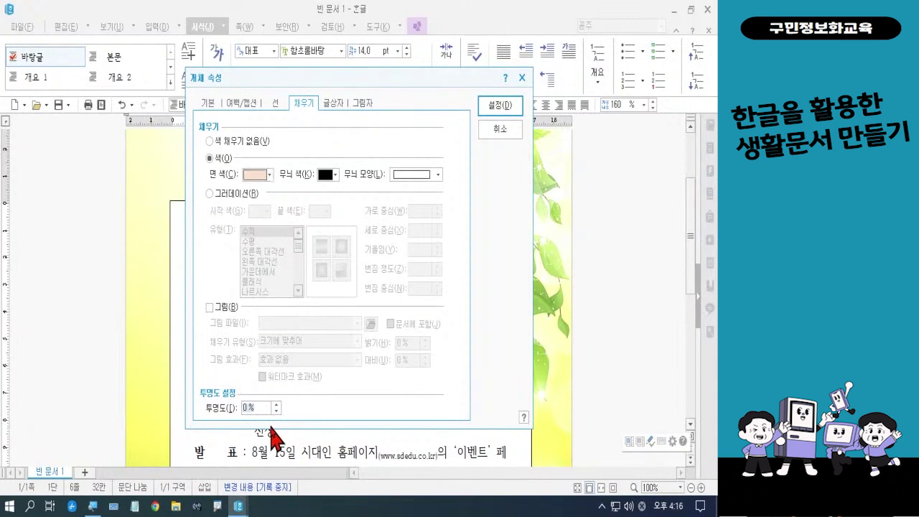
{"action": "type", "text": "30"}
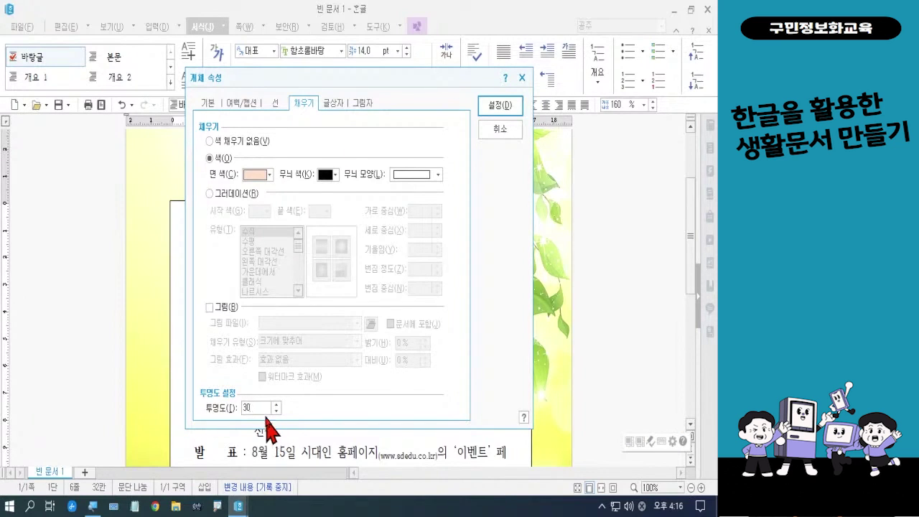
Give the upper text box rounded corners (둥근 모양) and apply the object properties
{"action": "left_click", "coordinate": [278, 105]}
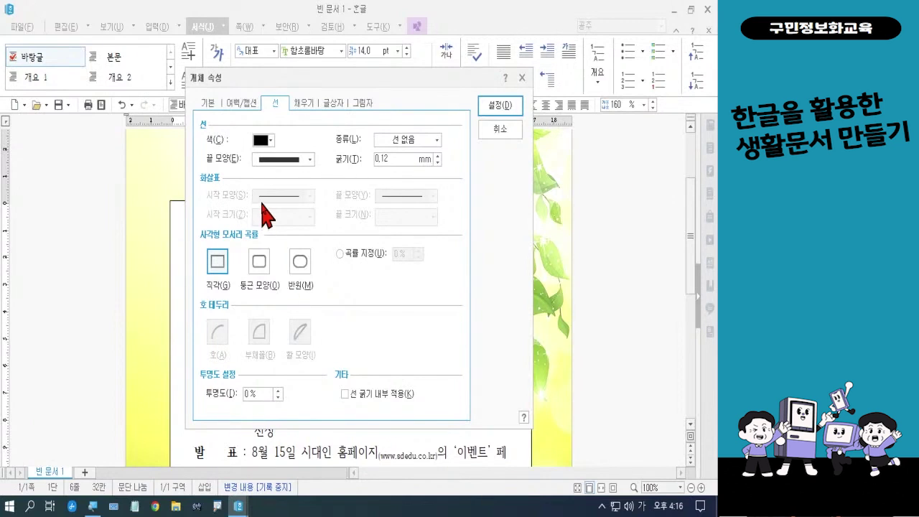
{"action": "left_click", "coordinate": [257, 264]}
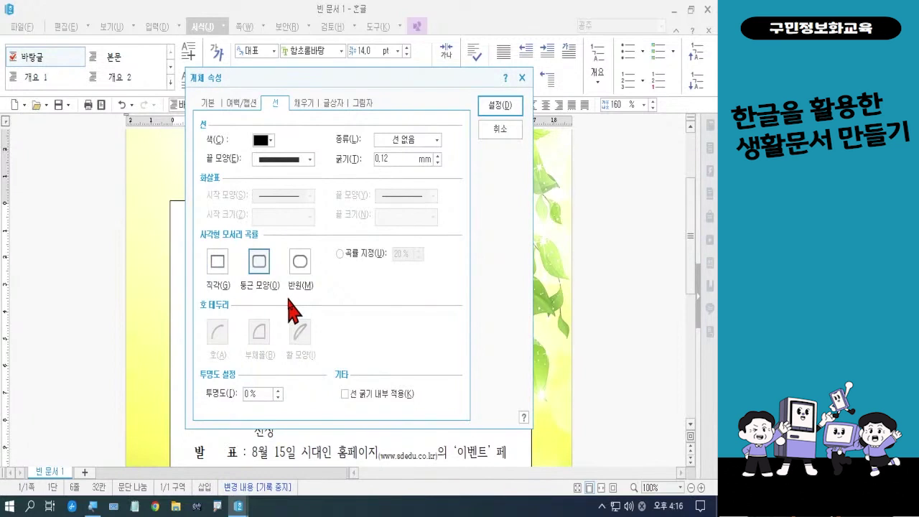
{"action": "left_click", "coordinate": [506, 107]}
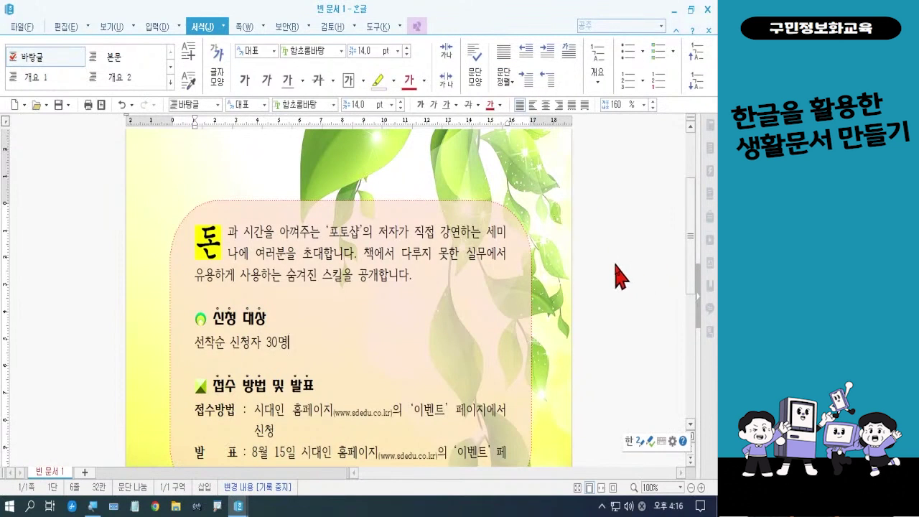
Set the line type of the 세미나 장소 및 일시 text box to 선 없음 and its corners to 둥근 모양
{"action": "scroll", "coordinate": [606, 269], "scroll_direction": "down", "scroll_amount": 2}
{"action": "scroll", "coordinate": [607, 273], "scroll_direction": "down", "scroll_amount": 6}
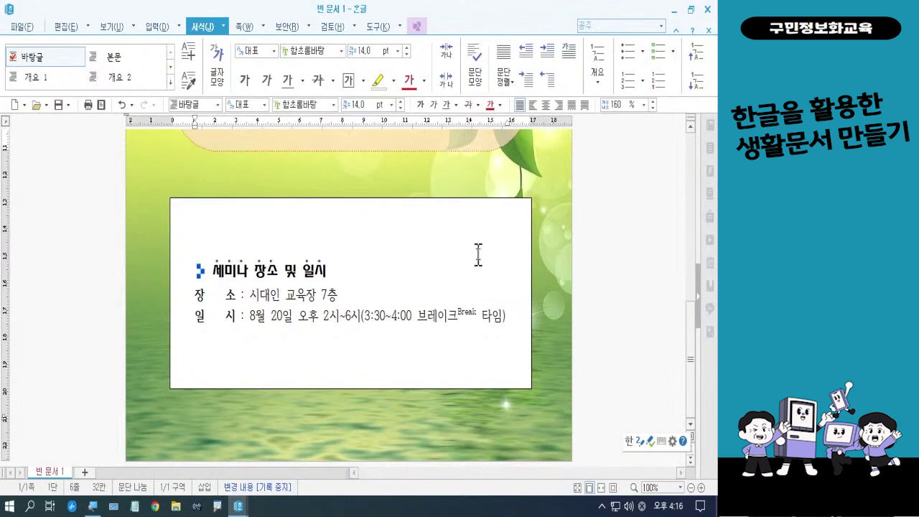
{"action": "left_click", "coordinate": [479, 255]}
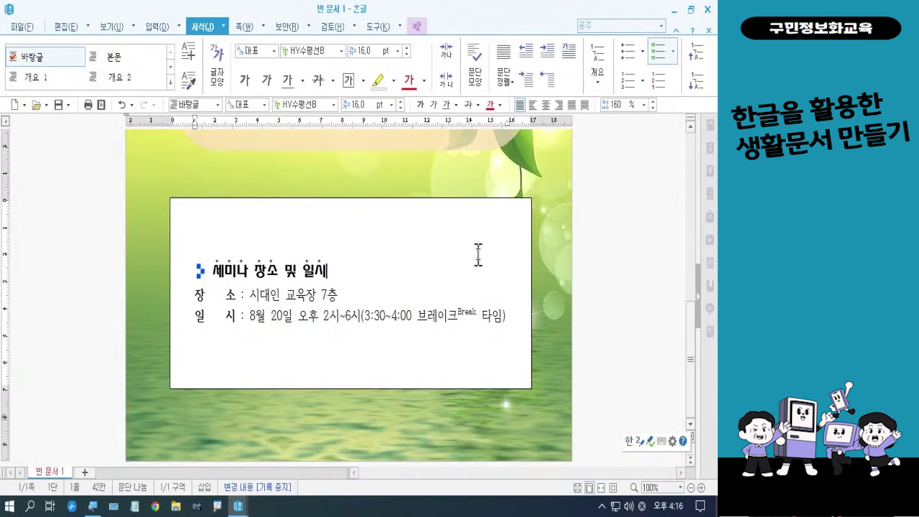
{"action": "right_click", "coordinate": [479, 254]}
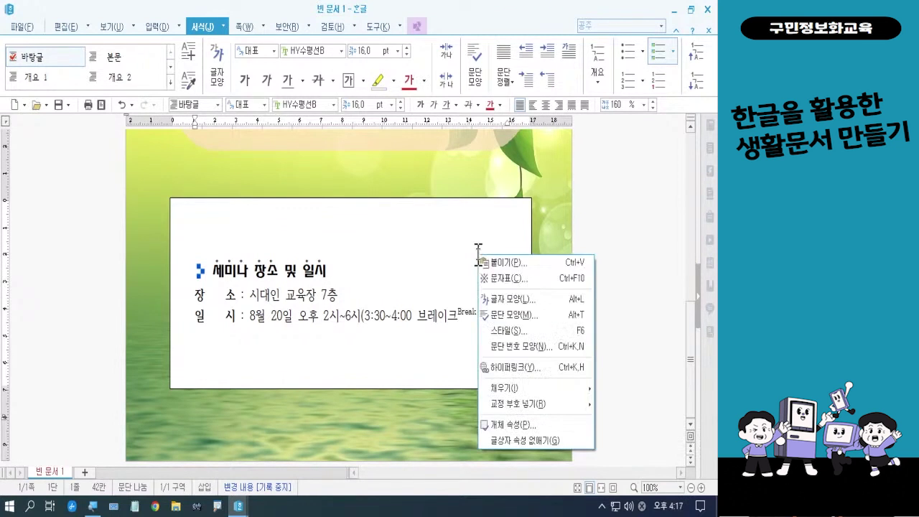
{"action": "left_click", "coordinate": [512, 425]}
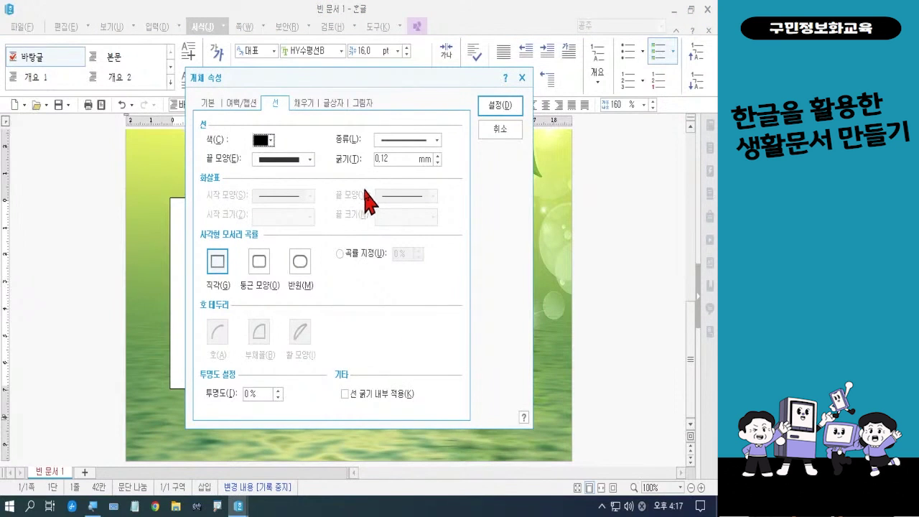
{"action": "left_click", "coordinate": [402, 142]}
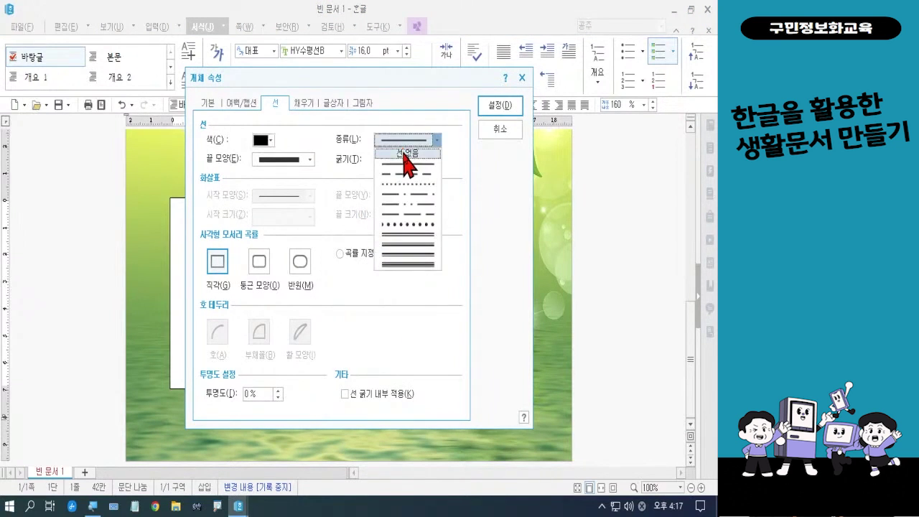
{"action": "left_click", "coordinate": [408, 153]}
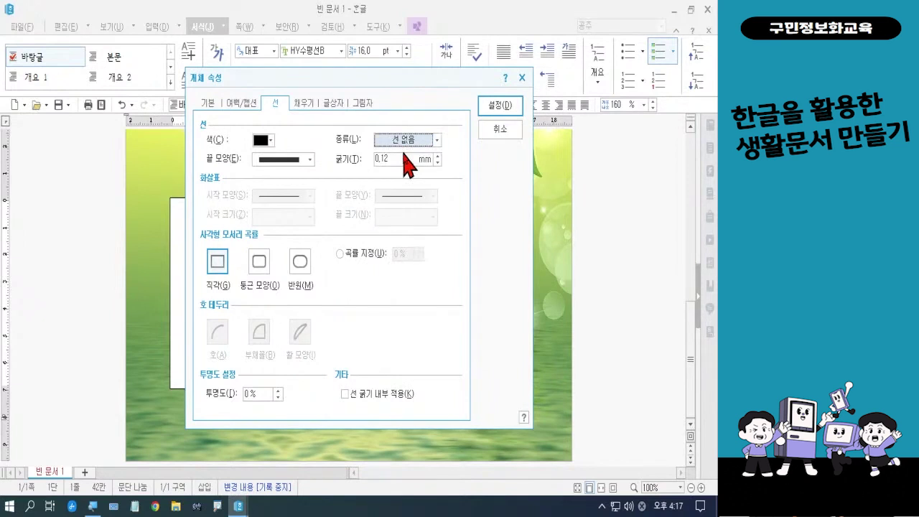
{"action": "left_click", "coordinate": [257, 271]}
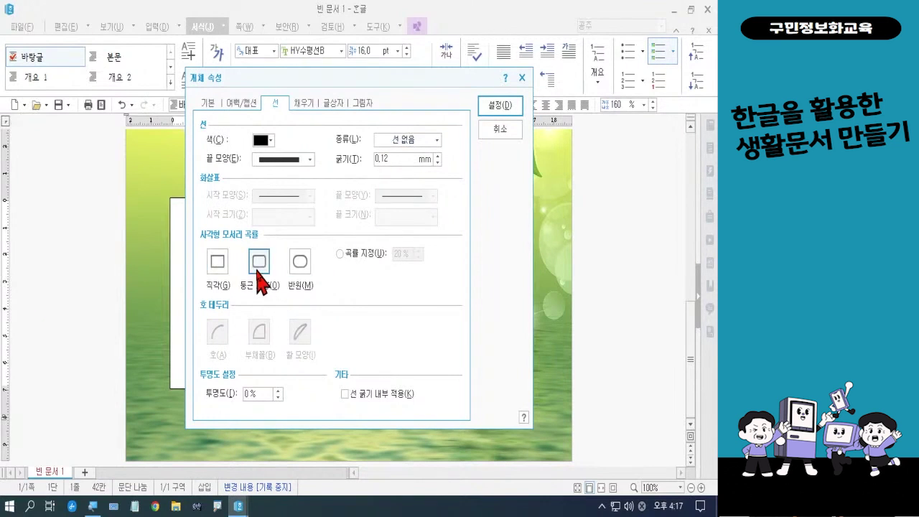
Fill the 세미나 장소 및 일시 text box with light green at 30% transparency and apply the properties
{"action": "left_click", "coordinate": [304, 103]}
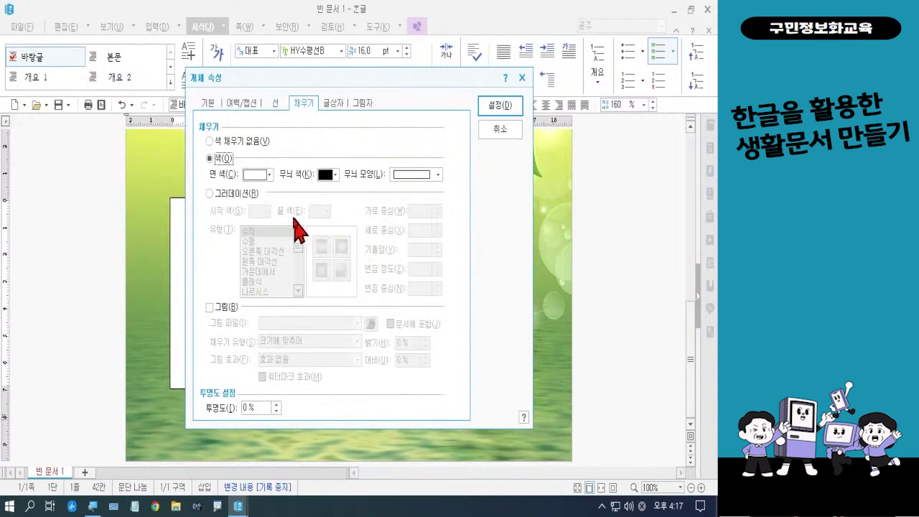
{"action": "left_click", "coordinate": [269, 176]}
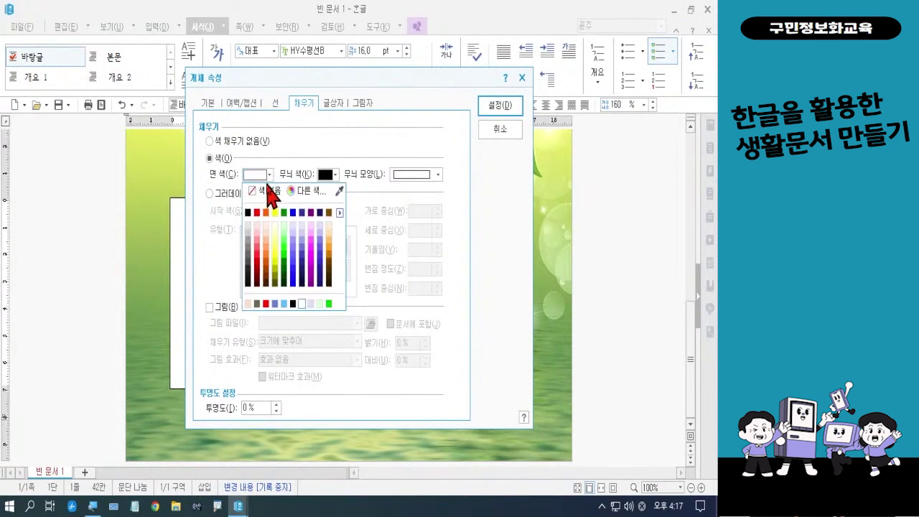
{"action": "left_click", "coordinate": [286, 234]}
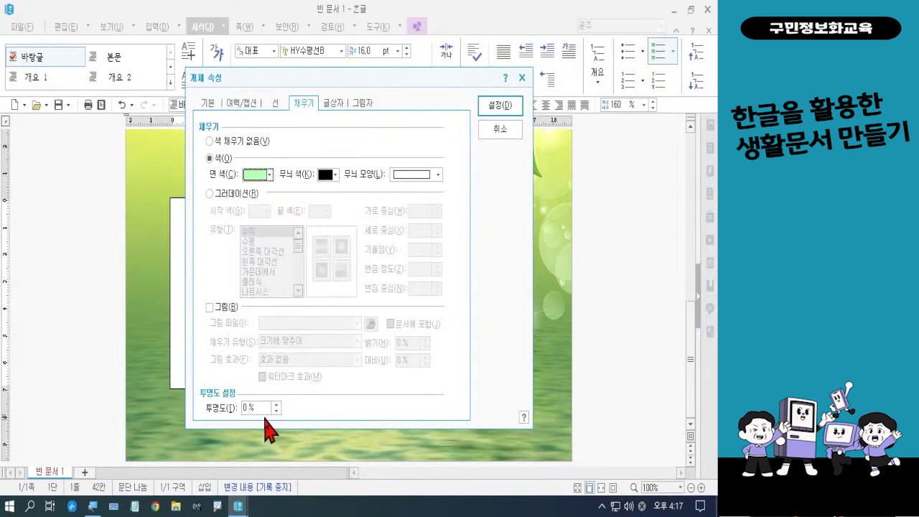
{"action": "left_click_drag", "start_coordinate": [263, 409], "coordinate": [234, 406]}
{"action": "type", "text": "30"}
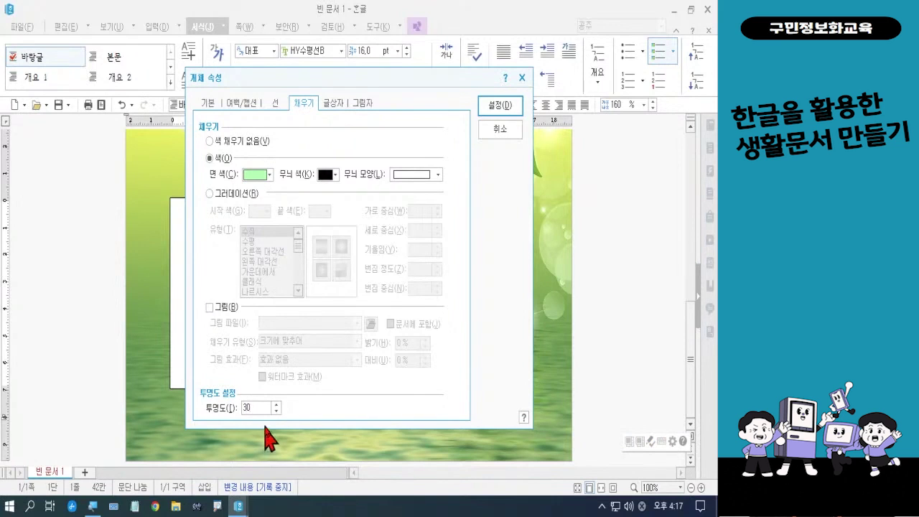
{"action": "left_click", "coordinate": [495, 106]}
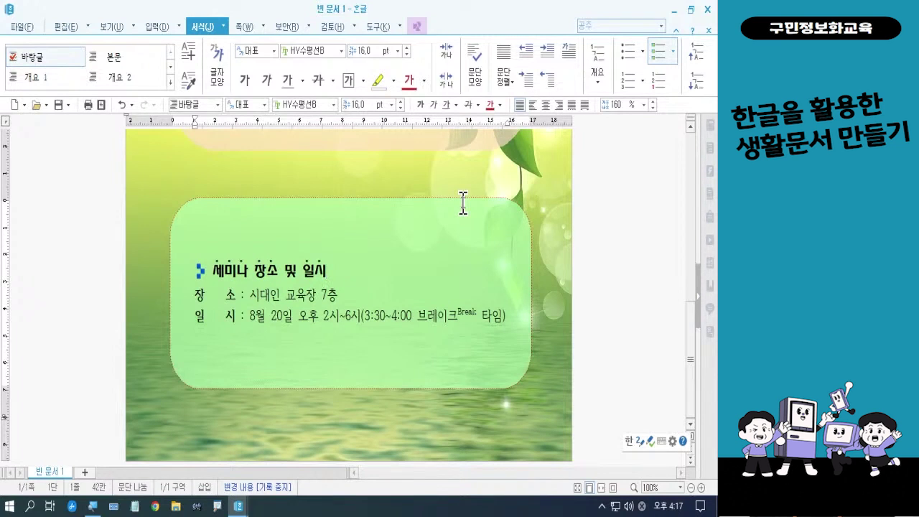
Change the fill of the 세미나 장소 및 일시 text box to a paler green and leave the box
{"action": "right_click", "coordinate": [460, 229]}
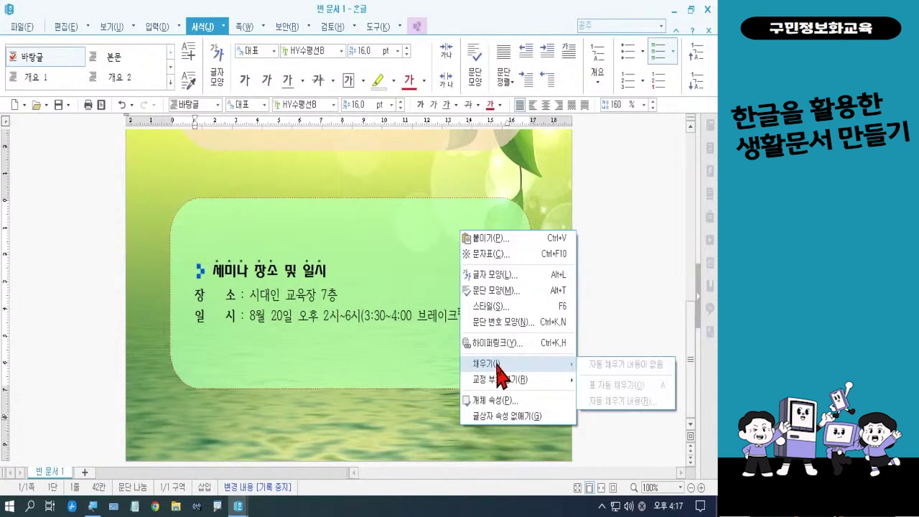
{"action": "left_click", "coordinate": [501, 401]}
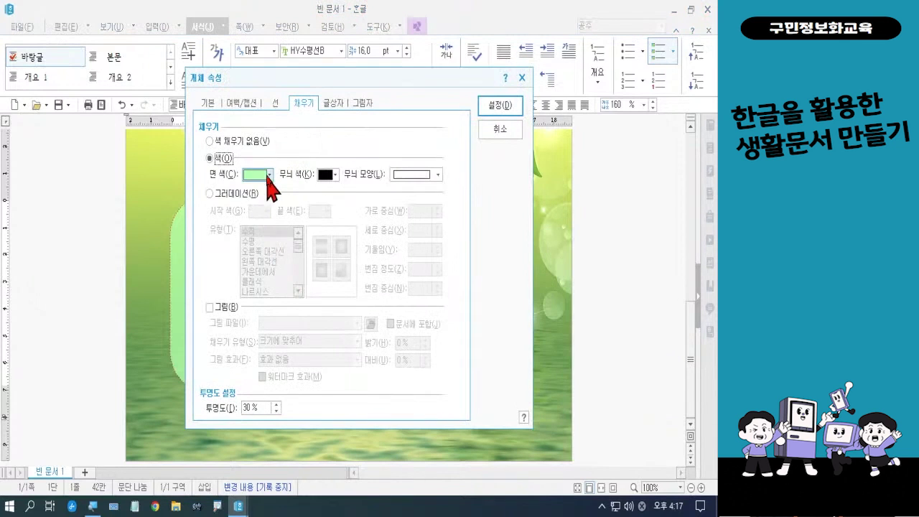
{"action": "left_click", "coordinate": [269, 174]}
{"action": "left_click", "coordinate": [285, 224]}
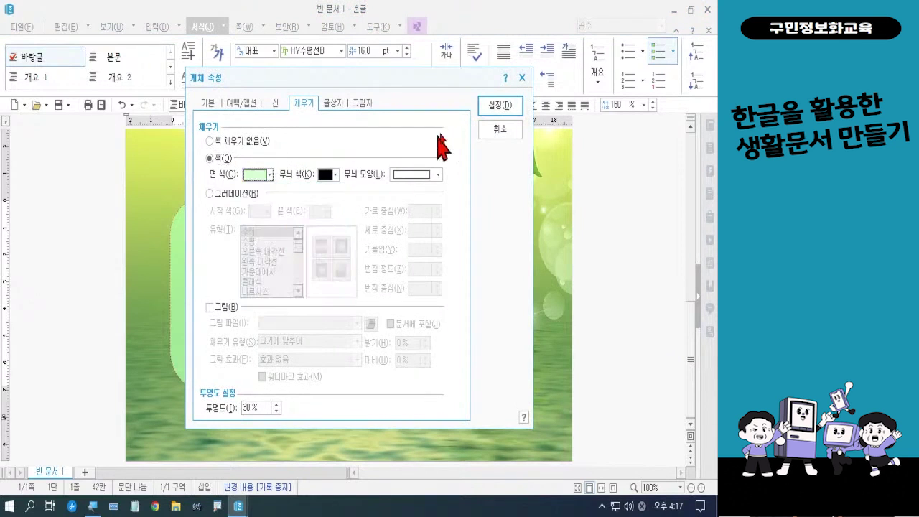
{"action": "left_click", "coordinate": [497, 108]}
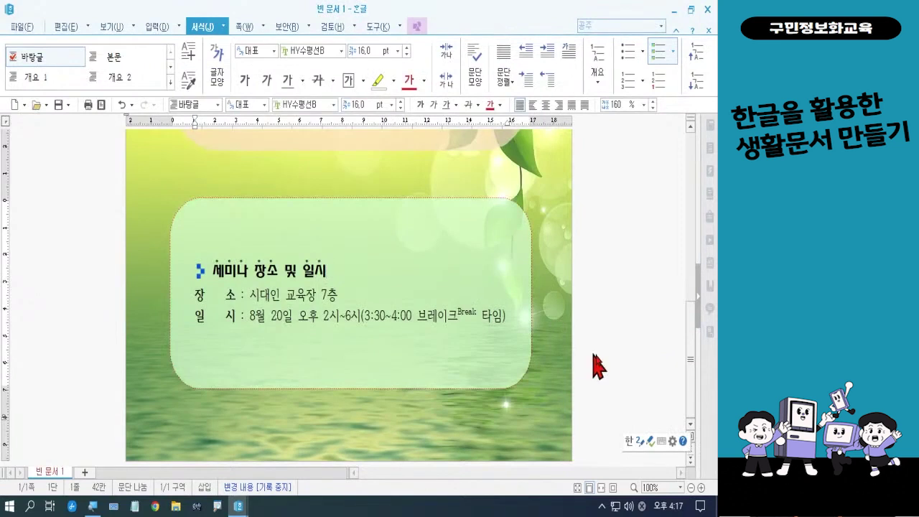
{"action": "key", "text": "Up"}
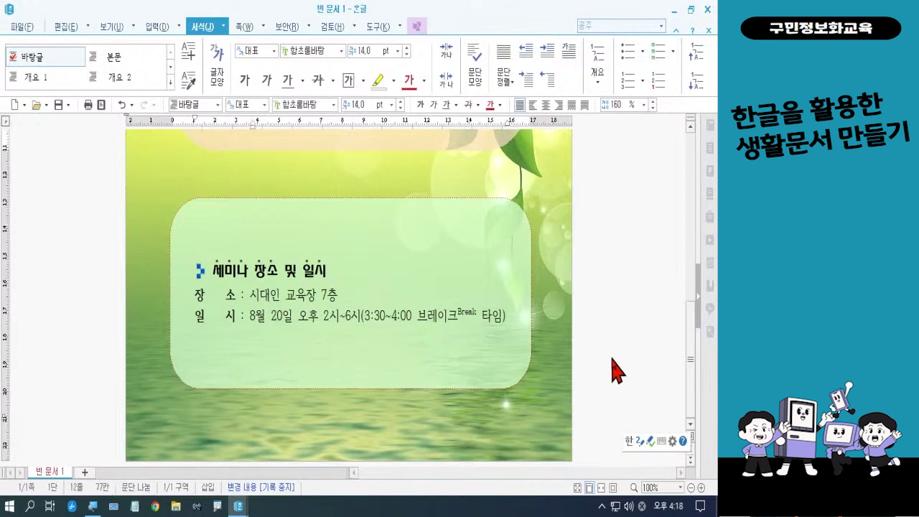
Shorten the 세미나 장소 및 일시 text box by raising its lower edge to sit closer to the text
{"action": "scroll", "coordinate": [618, 370], "scroll_direction": "up", "scroll_amount": 6}
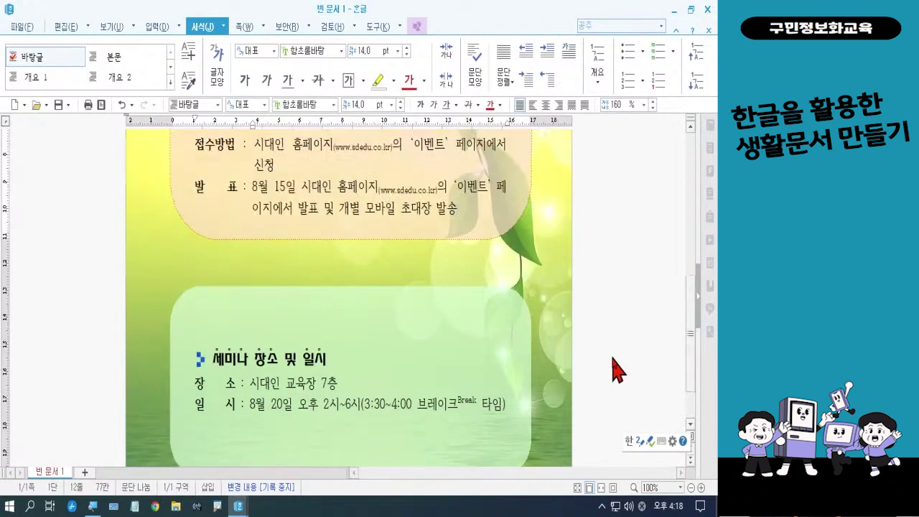
{"action": "scroll", "coordinate": [618, 370], "scroll_direction": "down", "scroll_amount": 6}
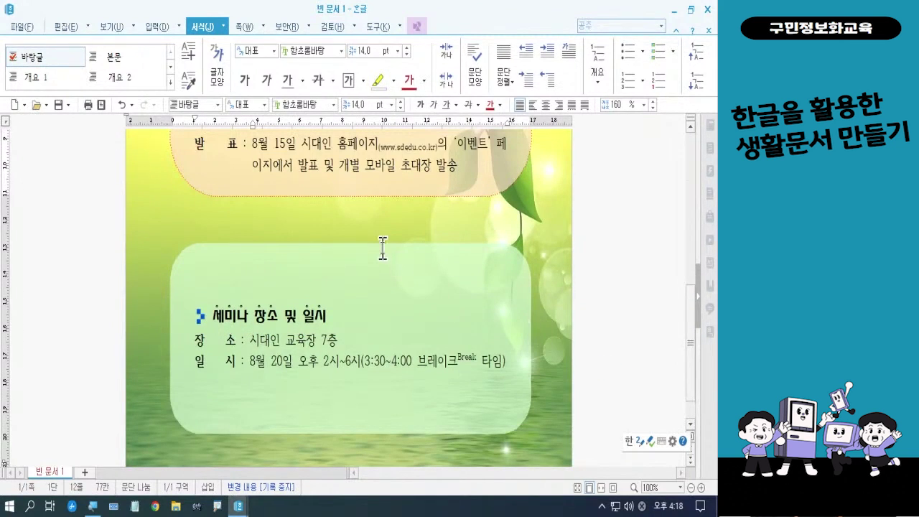
{"action": "left_click", "coordinate": [353, 388]}
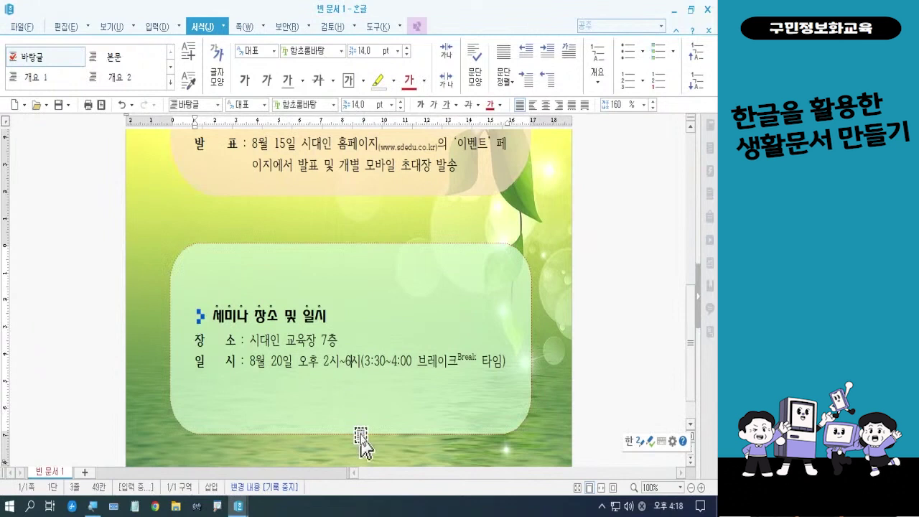
{"action": "left_click", "coordinate": [360, 435]}
{"action": "left_click_drag", "start_coordinate": [351, 434], "coordinate": [352, 404]}
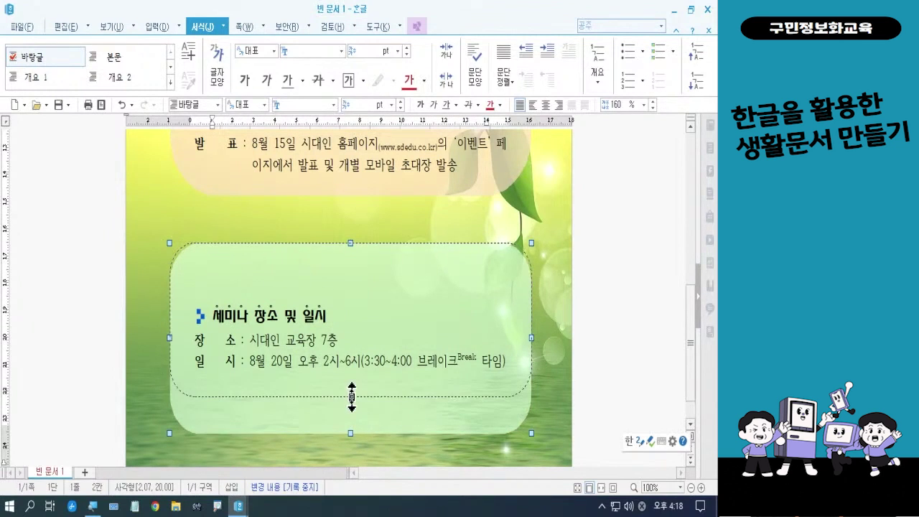
{"action": "left_click", "coordinate": [611, 356]}
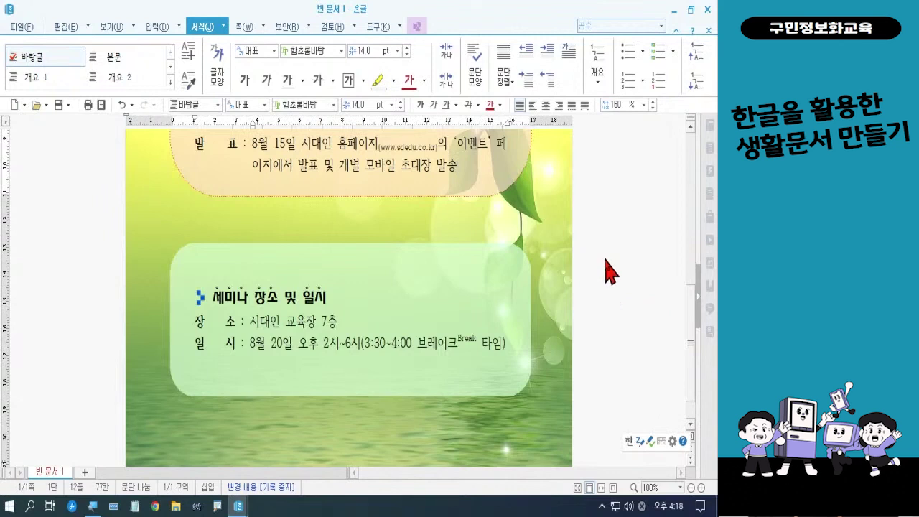
Draw an upright ellipse about 5 cm wide, overlapping the peach text box's lower-right corner and the green box's upper-right corner
{"action": "scroll", "coordinate": [611, 272], "scroll_direction": "up", "scroll_amount": 2}
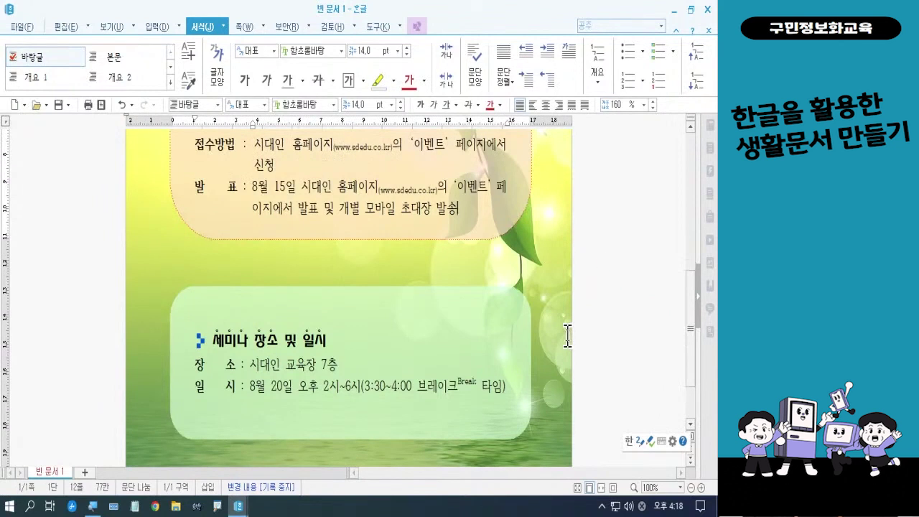
{"action": "mouse_move", "coordinate": [439, 209]}
{"action": "left_mouse_down"}
{"action": "mouse_move", "coordinate": [459, 256]}
{"action": "mouse_move", "coordinate": [525, 329]}
{"action": "left_mouse_up"}
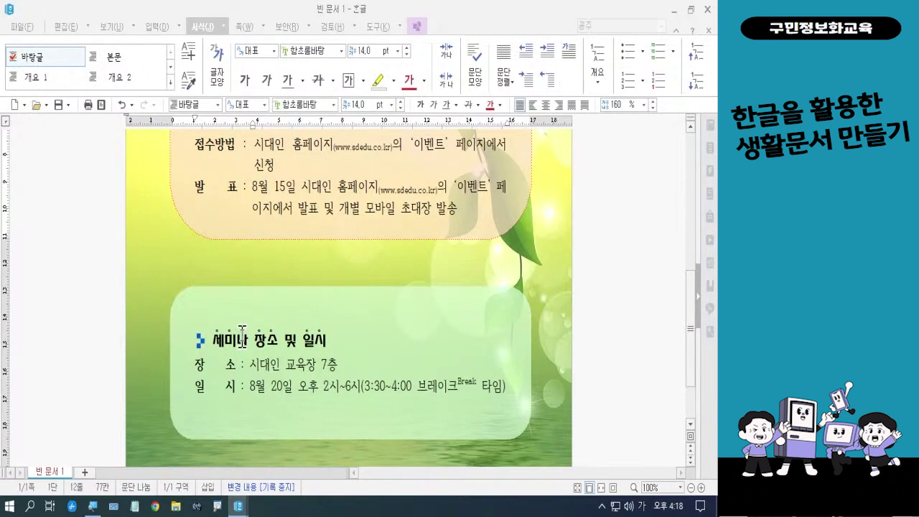
{"action": "left_click", "coordinate": [159, 28]}
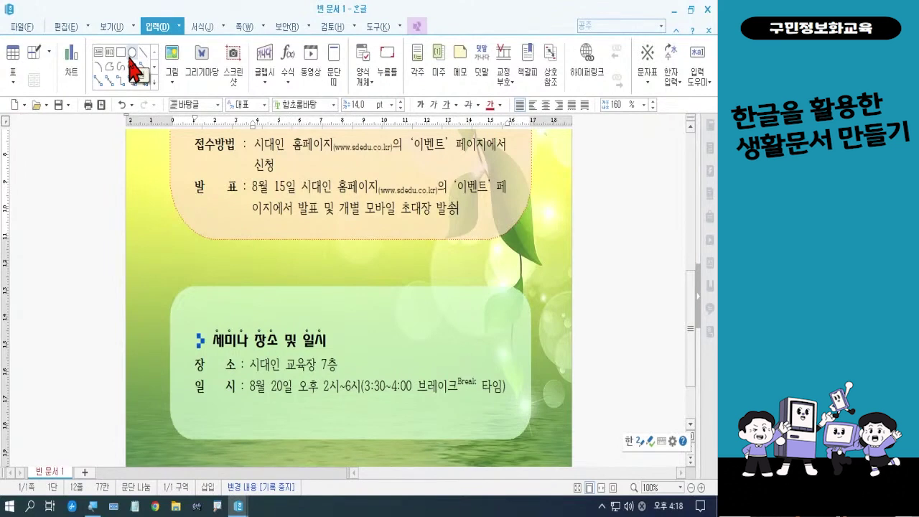
{"action": "left_click", "coordinate": [131, 54]}
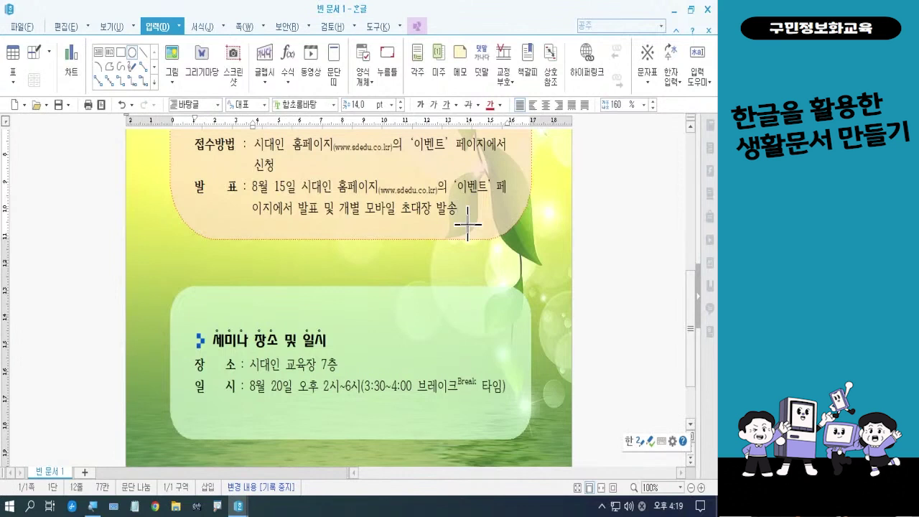
{"action": "mouse_move", "coordinate": [468, 225]}
{"action": "left_mouse_down"}
{"action": "mouse_move", "coordinate": [505, 318]}
{"action": "mouse_move", "coordinate": [529, 361]}
{"action": "mouse_move", "coordinate": [540, 362]}
{"action": "left_mouse_up"}
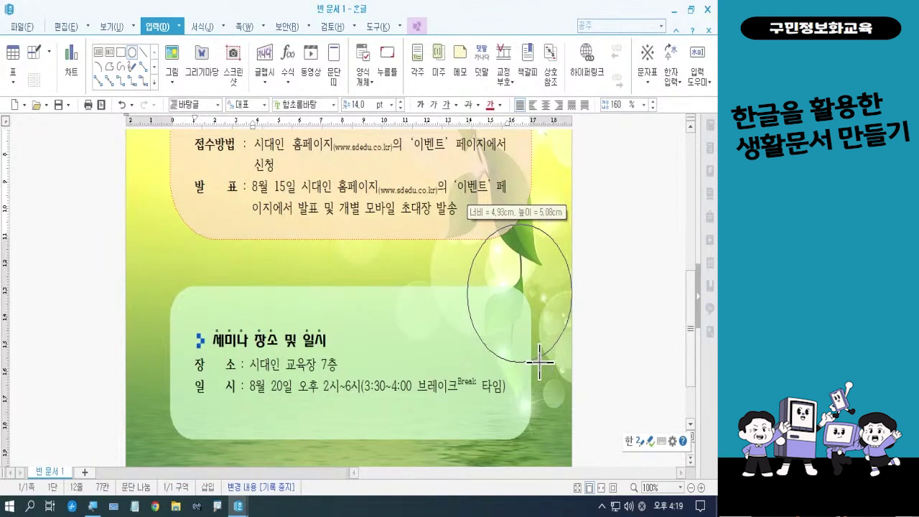
{"action": "left_click_drag", "start_coordinate": [539, 363], "coordinate": [524, 346]}
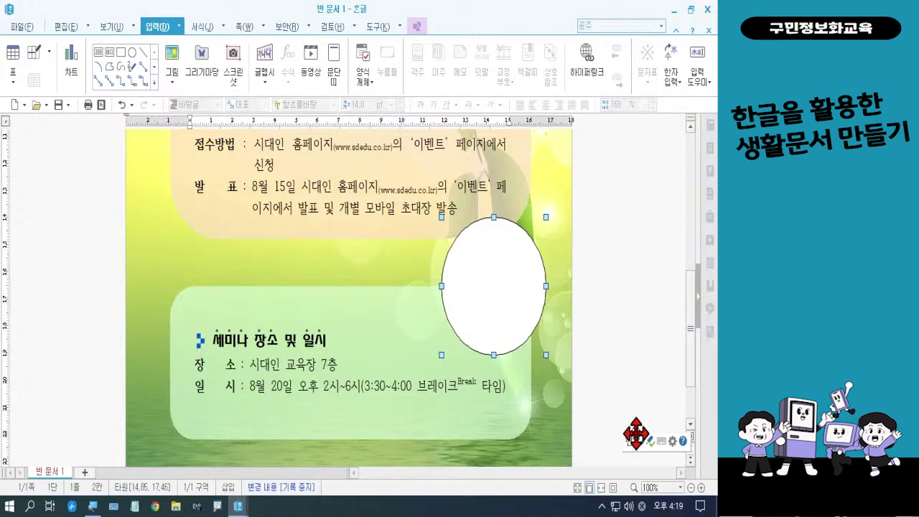
Set the ellipse's fill to the picture 책.jpg, fitted to size (크기에 맞추어) and included in the document
{"action": "double_click", "coordinate": [476, 311]}
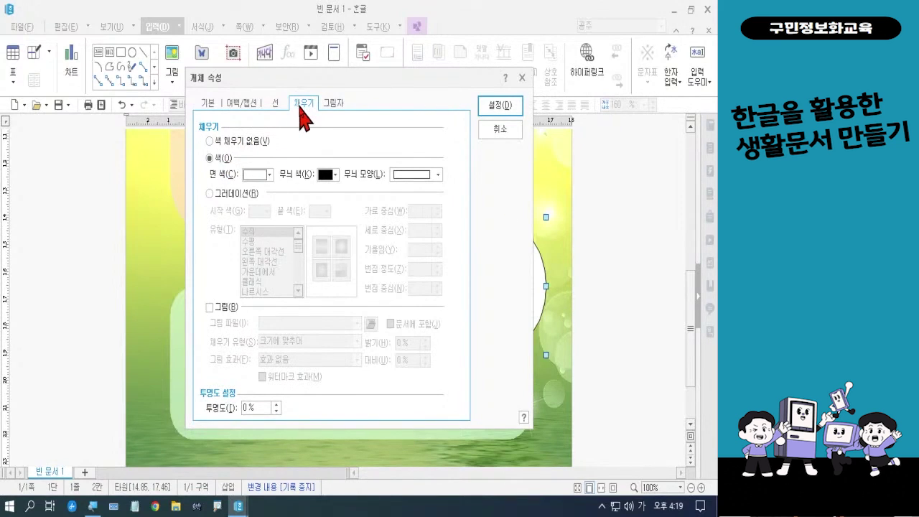
{"action": "left_click", "coordinate": [215, 309]}
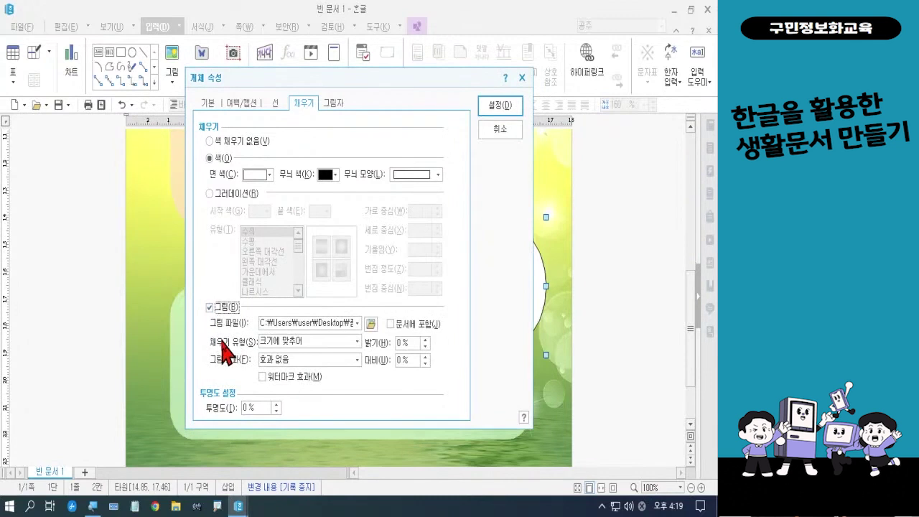
{"action": "left_click", "coordinate": [371, 324]}
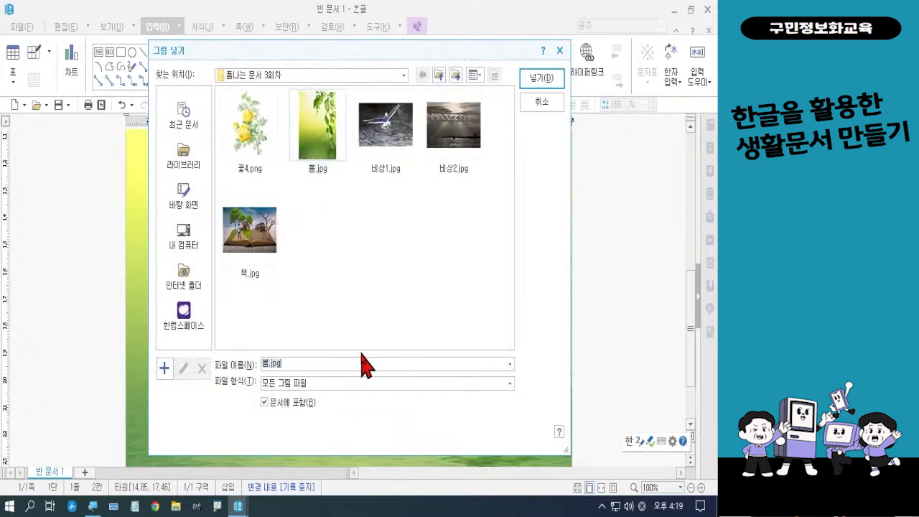
{"action": "left_click", "coordinate": [256, 259]}
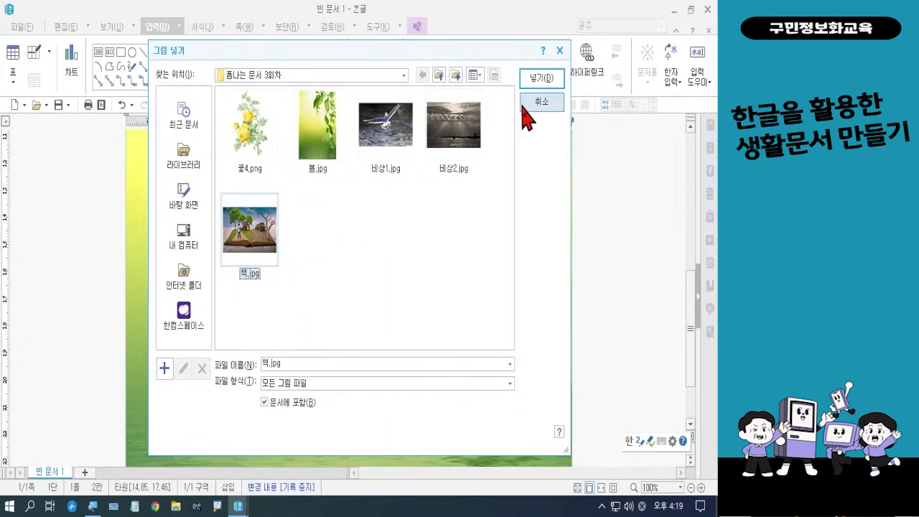
{"action": "left_click", "coordinate": [537, 79]}
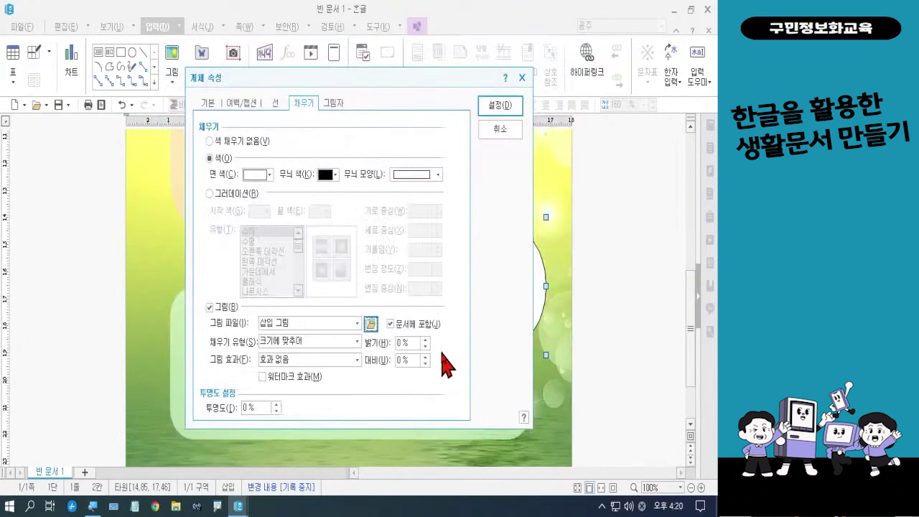
Set the ellipse's line type to 선 없음, apply the object properties and deselect the ellipse
{"action": "left_click", "coordinate": [278, 104]}
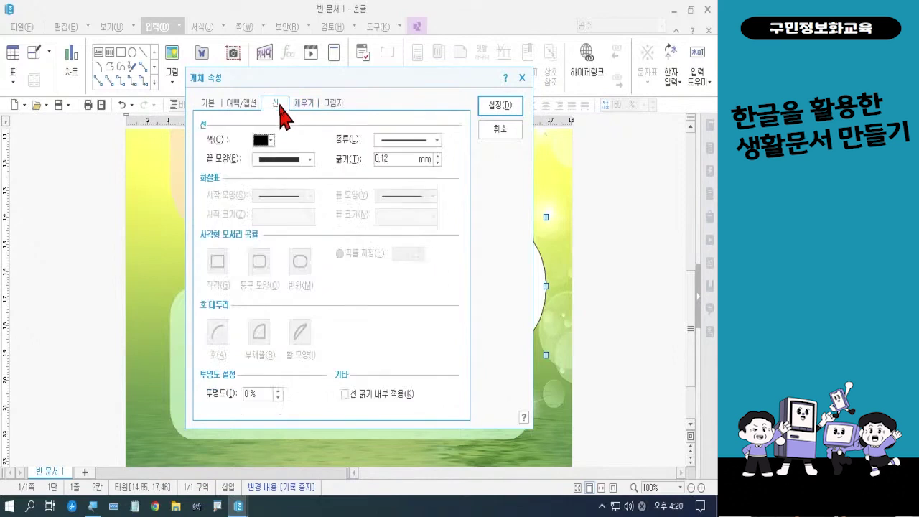
{"action": "left_click", "coordinate": [385, 140]}
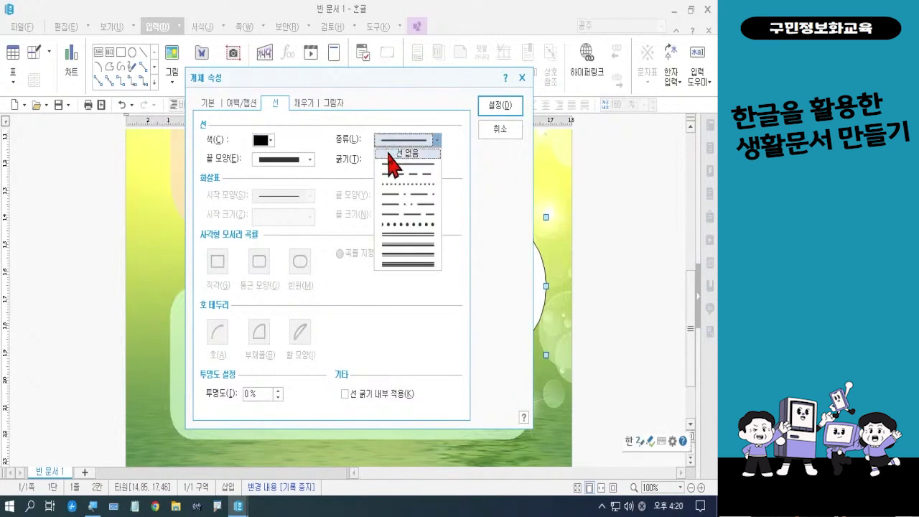
{"action": "left_click", "coordinate": [390, 153]}
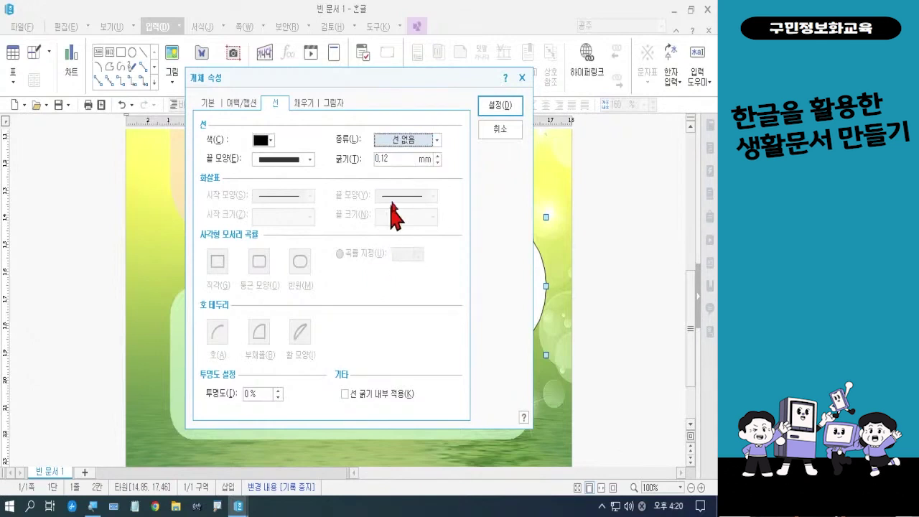
{"action": "left_click", "coordinate": [496, 110]}
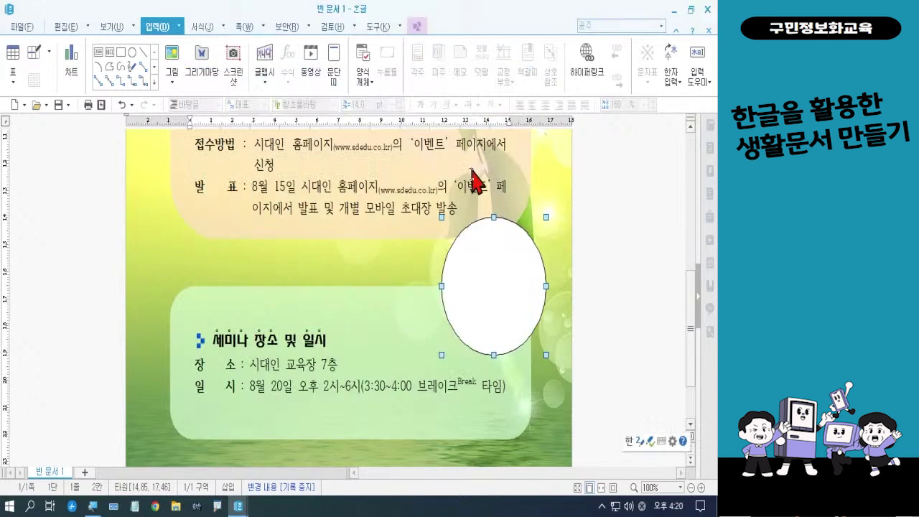
{"action": "key", "text": "Escape"}
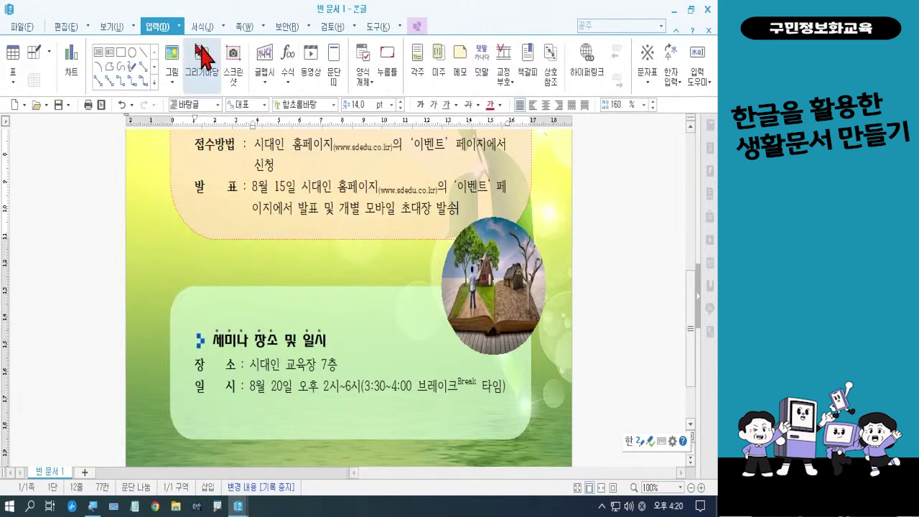
Insert 꽃4.png at about 24 × 30 mm and place it at the lower left of the book ellipse
{"action": "left_click", "coordinate": [171, 68]}
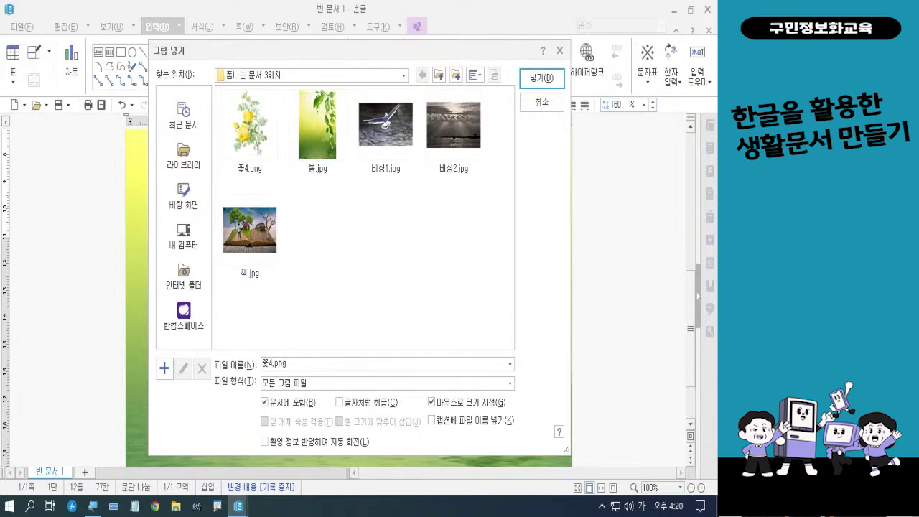
{"action": "left_click", "coordinate": [246, 140]}
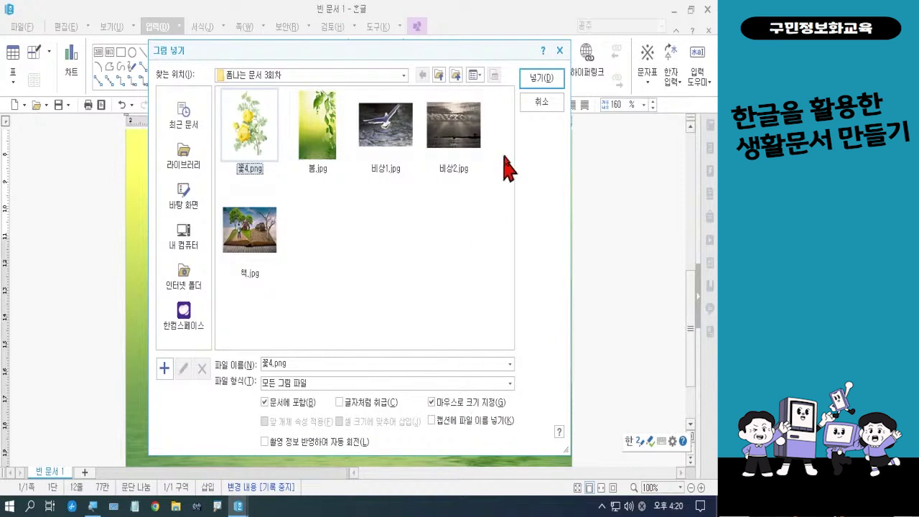
{"action": "left_click", "coordinate": [537, 79]}
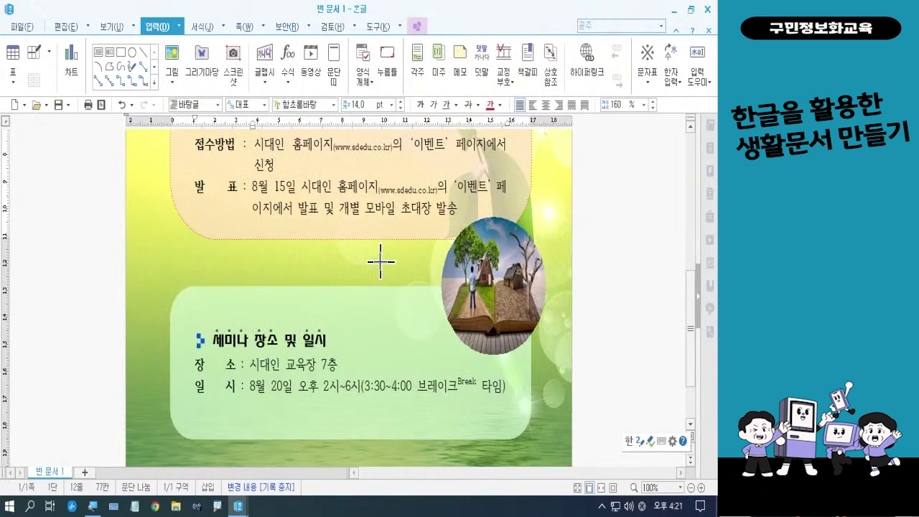
{"action": "left_click_drag", "start_coordinate": [377, 261], "coordinate": [426, 342]}
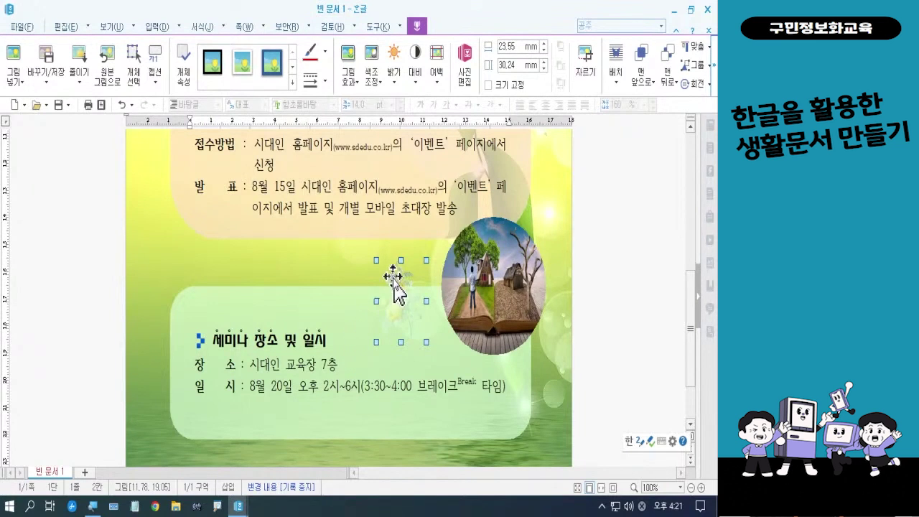
{"action": "left_click_drag", "start_coordinate": [398, 287], "coordinate": [435, 316]}
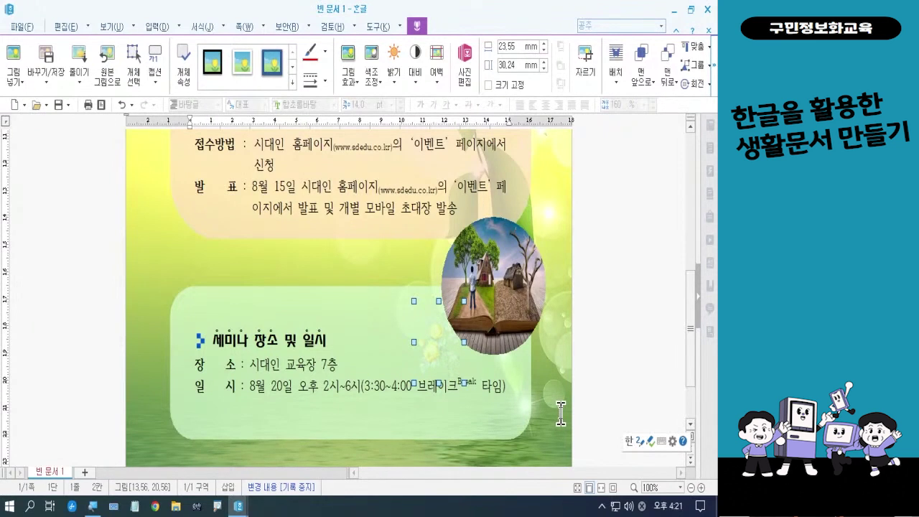
{"action": "key", "text": "Escape"}
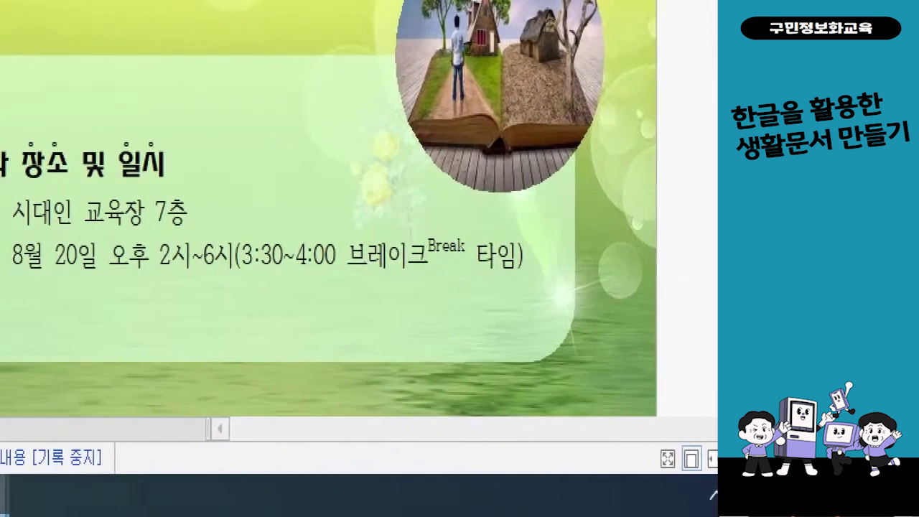
{"action": "mouse_move", "coordinate": [272, 224]}
{"action": "left_mouse_down"}
{"action": "mouse_move", "coordinate": [214, 252]}
{"action": "mouse_move", "coordinate": [259, 115]}
{"action": "left_mouse_up"}
{"action": "left_click_drag", "start_coordinate": [415, 115], "coordinate": [413, 243]}
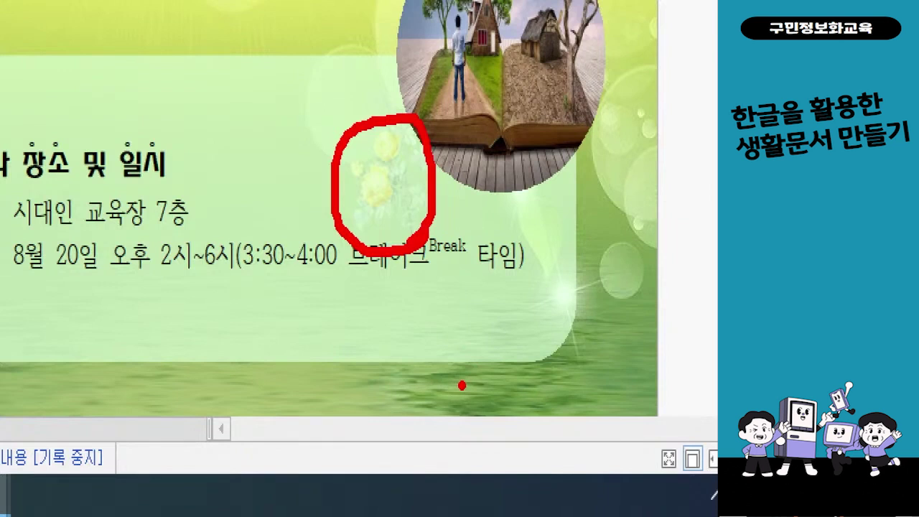
{"action": "key", "text": "Escape"}
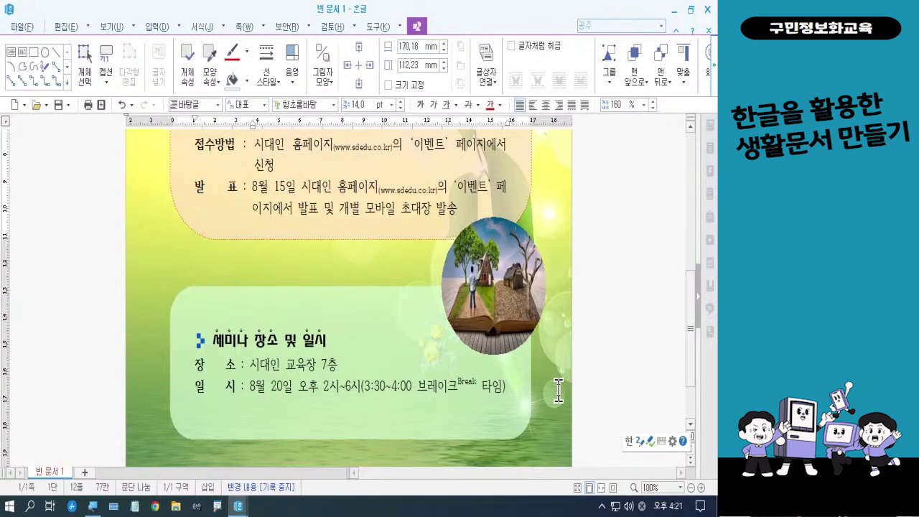
Check the layout of the whole notice in the print preview and return to editing
{"action": "scroll", "coordinate": [559, 390], "scroll_direction": "up", "scroll_amount": 5}
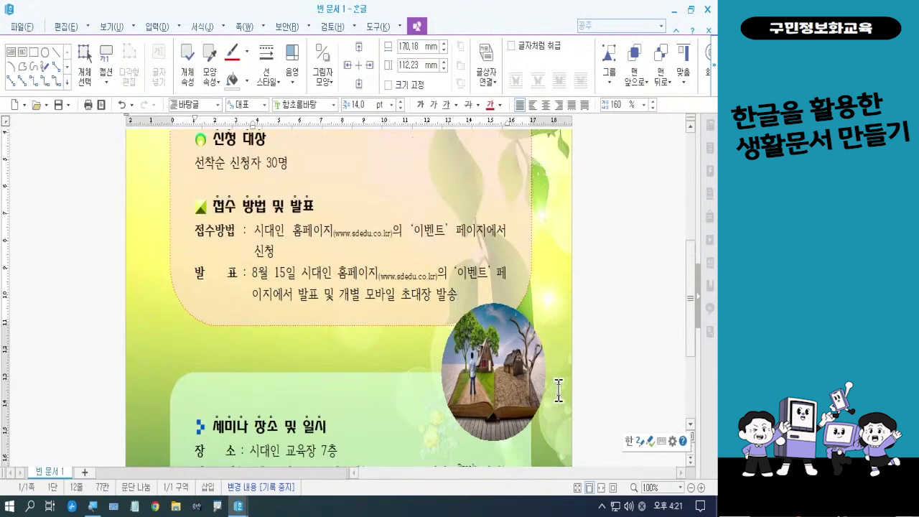
{"action": "scroll", "coordinate": [559, 390], "scroll_direction": "up", "scroll_amount": 2}
{"action": "scroll", "coordinate": [559, 390], "scroll_direction": "down", "scroll_amount": 5}
{"action": "left_click", "coordinate": [102, 105]}
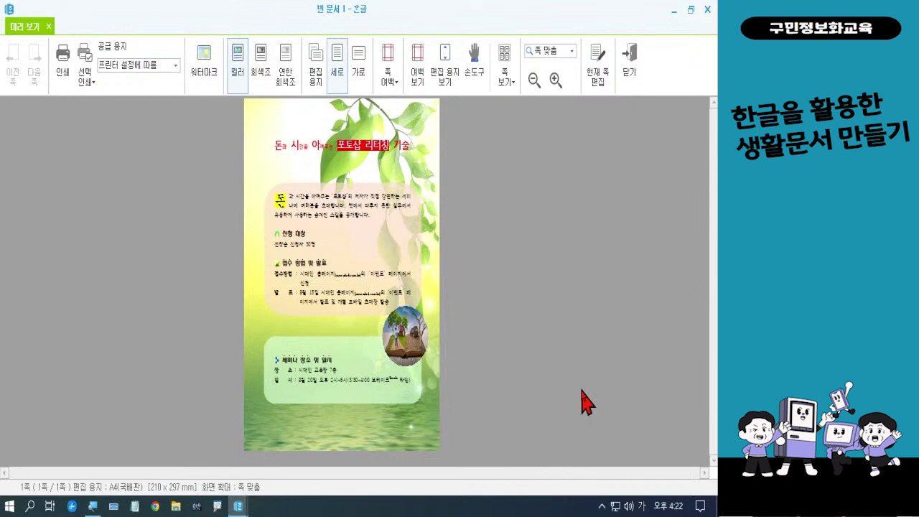
{"action": "left_click", "coordinate": [622, 83]}
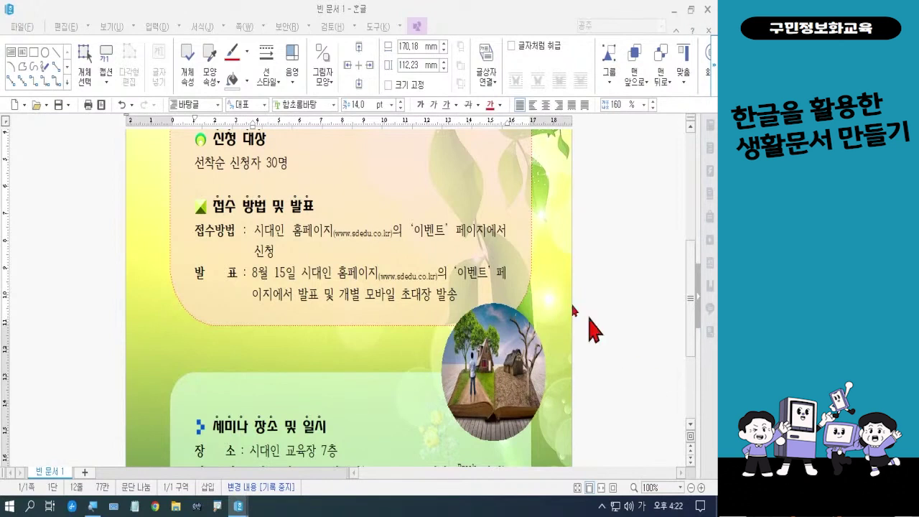
Save the notice as the Hangul document 강연안내문2 in the desktop folder 폼나는 문서
{"action": "left_click", "coordinate": [22, 26]}
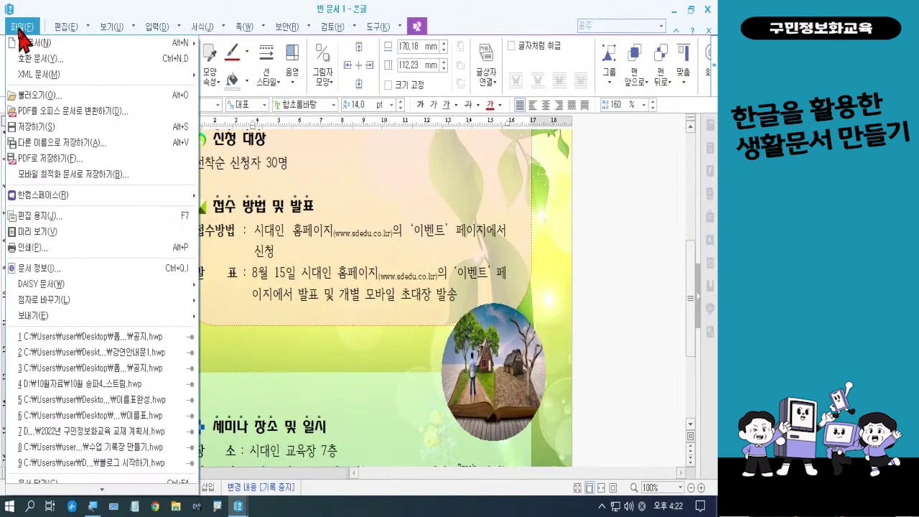
{"action": "left_click", "coordinate": [28, 126]}
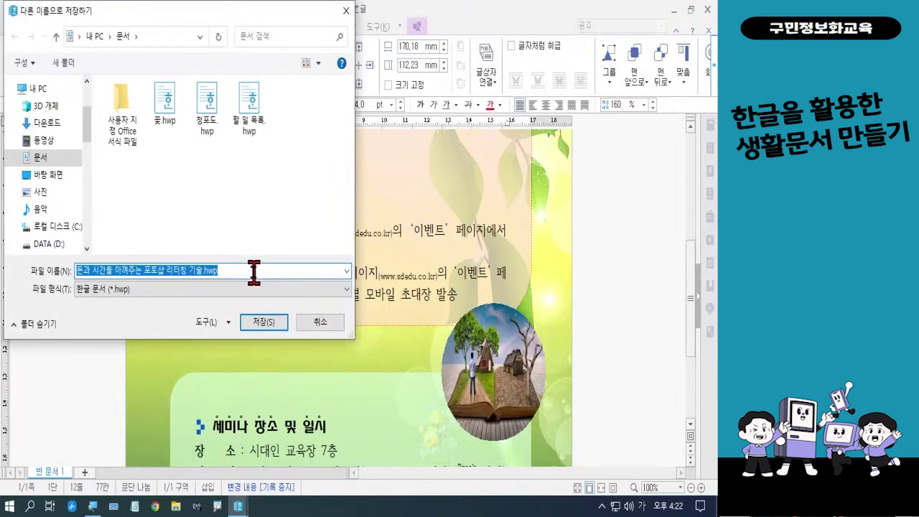
{"action": "left_click", "coordinate": [49, 174]}
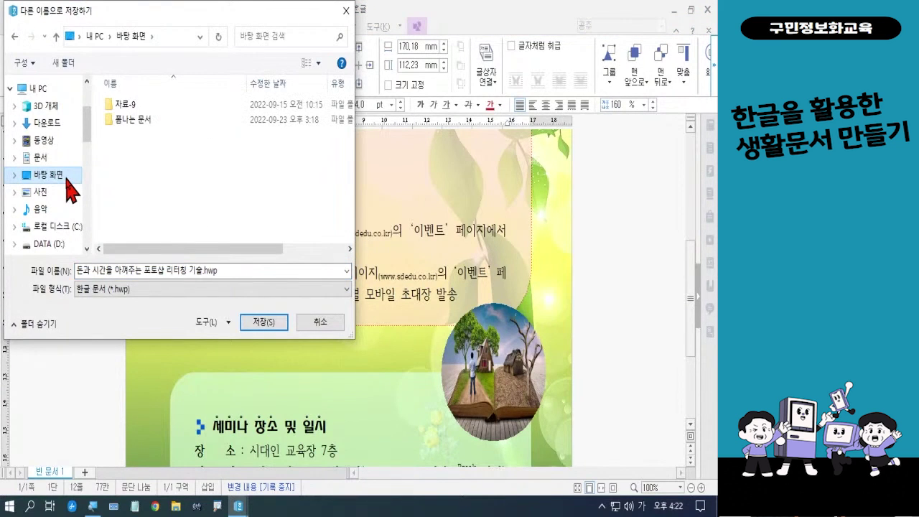
{"action": "double_click", "coordinate": [127, 120]}
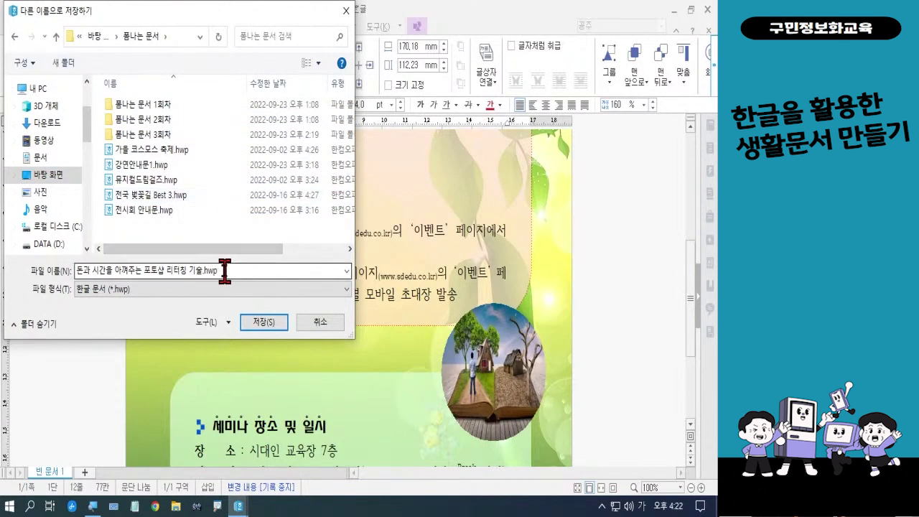
{"action": "key", "text": "ctrl+a"}
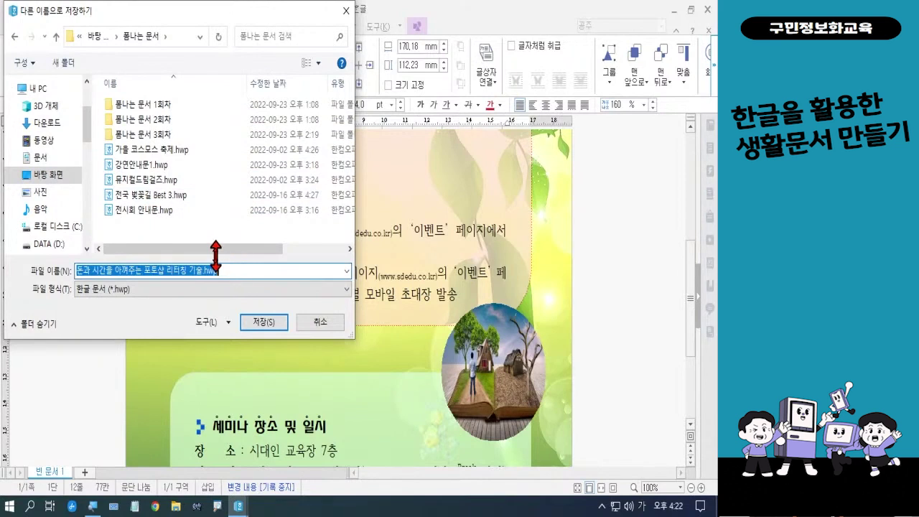
{"action": "key", "text": "BackSpace"}
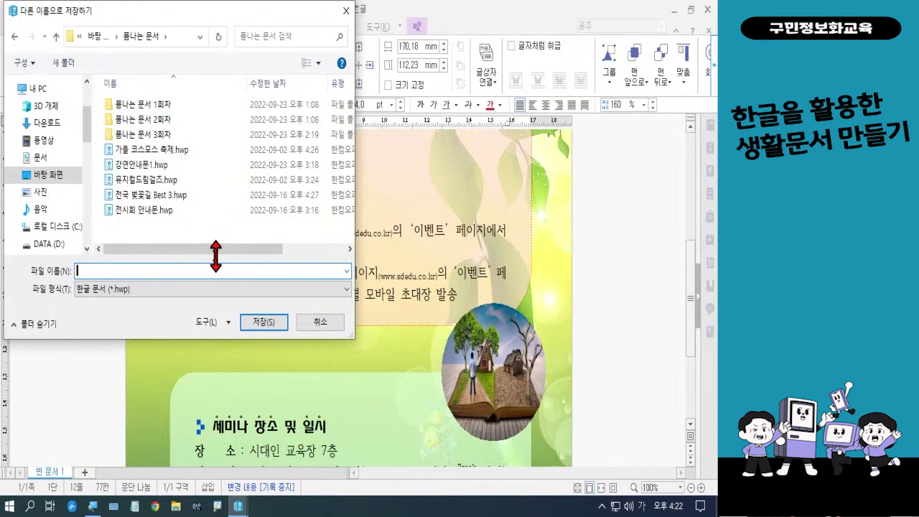
{"action": "type", "text": "강연ㅇ"}
{"action": "key", "text": "BackSpace"}
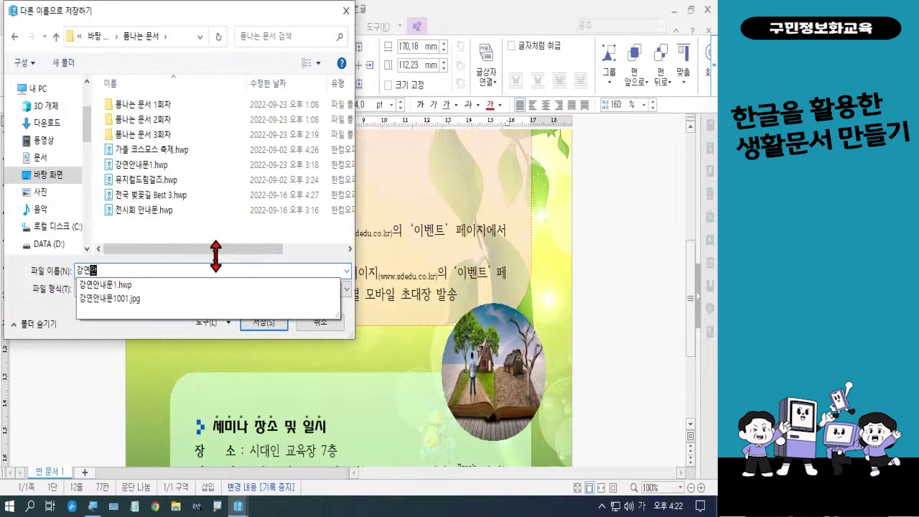
{"action": "type", "text": "안내문2"}
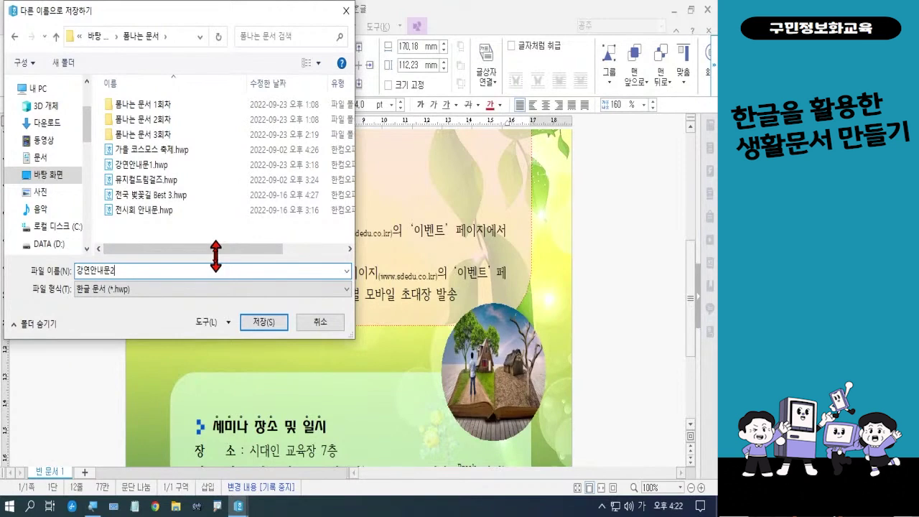
{"action": "left_click", "coordinate": [248, 325]}
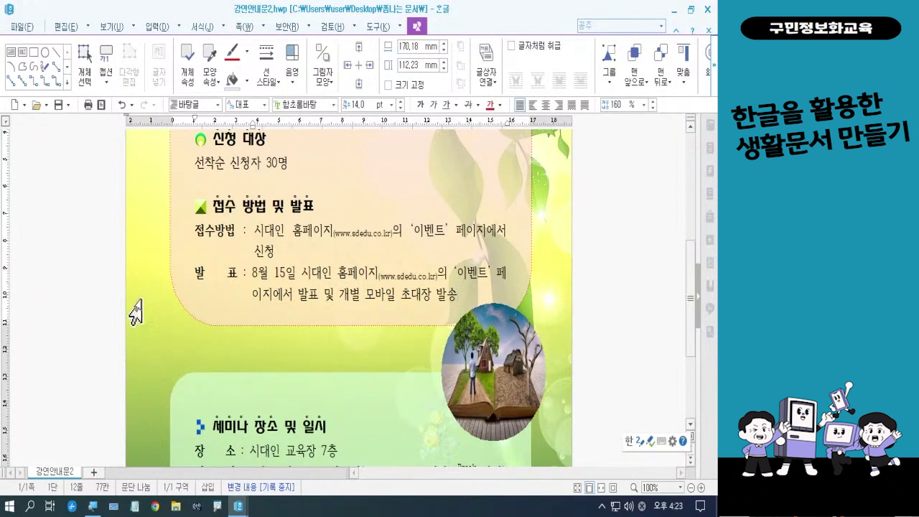
Save a copy of the notice as the JPG image 강연안내문2.jpg in the folder 폼나는 문서
{"action": "left_click", "coordinate": [24, 29]}
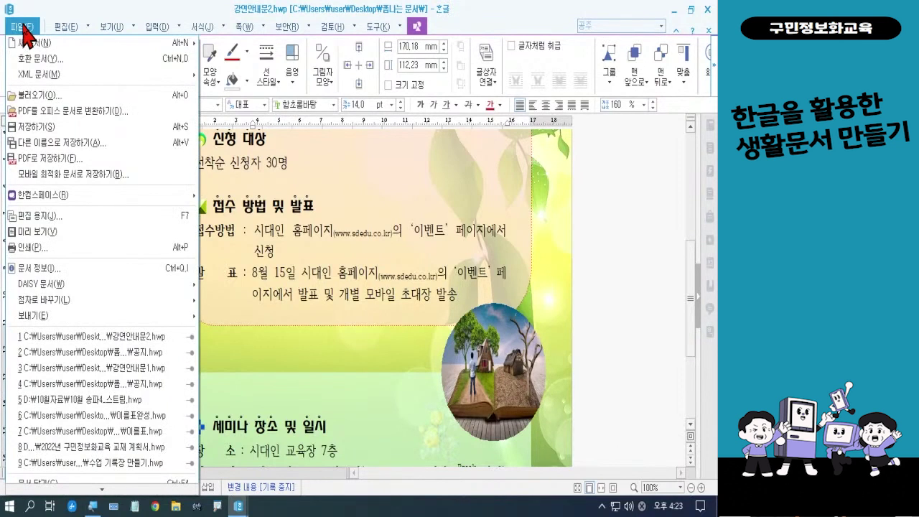
{"action": "left_click", "coordinate": [46, 141]}
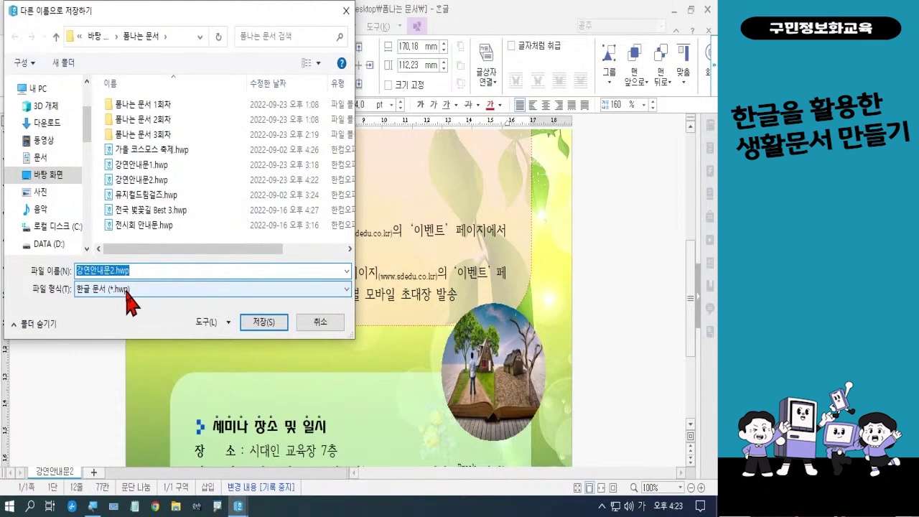
{"action": "left_click", "coordinate": [127, 291]}
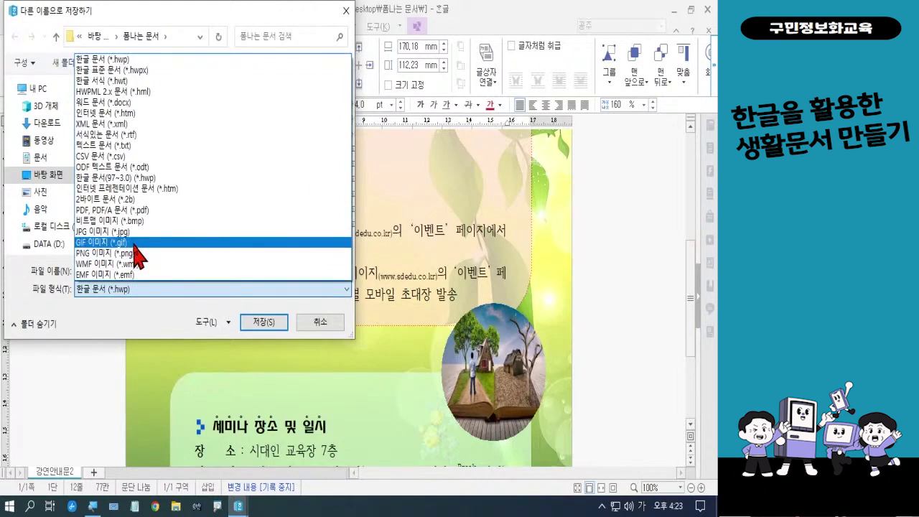
{"action": "left_click", "coordinate": [108, 232]}
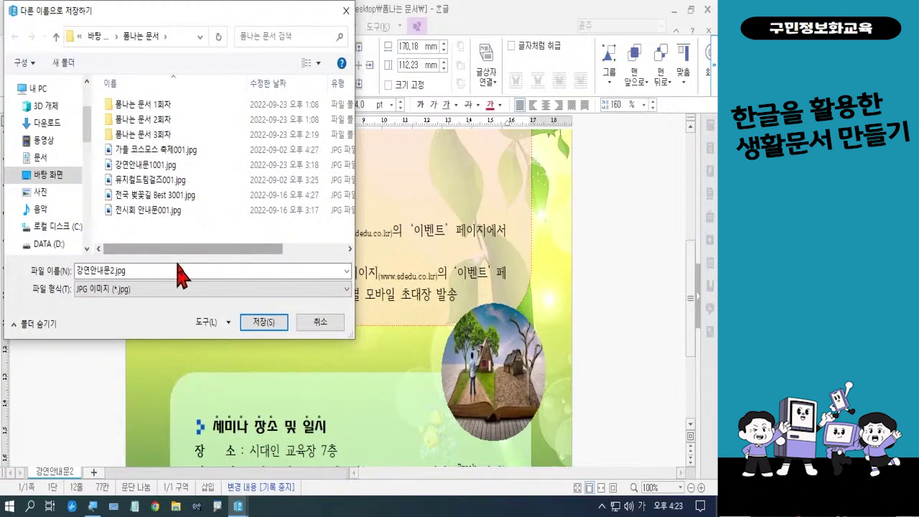
{"action": "left_click", "coordinate": [257, 325]}
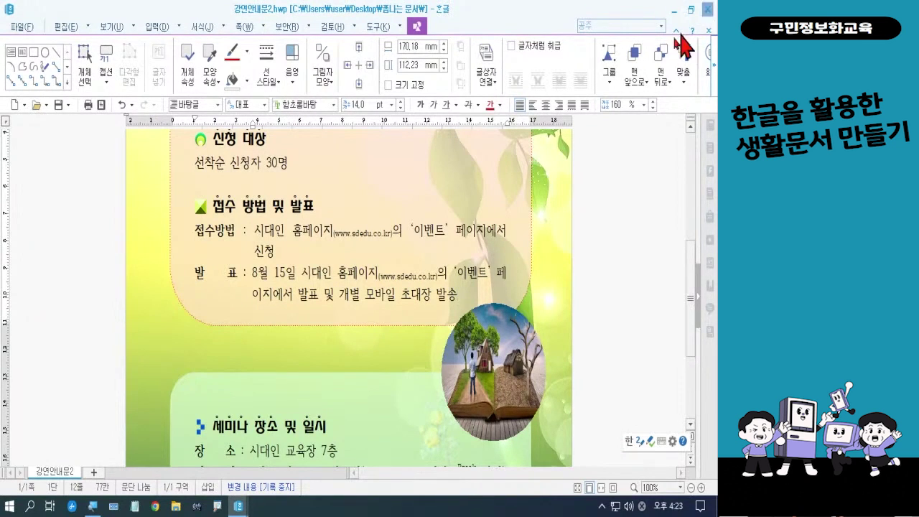
Close the word processor and open the folder 폼나는 문서 from the desktop in File Explorer
{"action": "left_click", "coordinate": [674, 10]}
{"action": "left_click", "coordinate": [708, 9]}
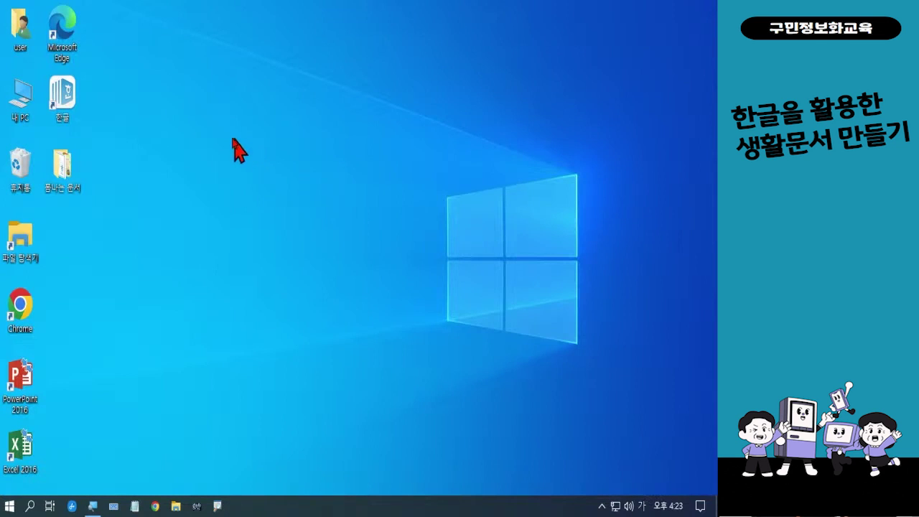
{"action": "double_click", "coordinate": [71, 188]}
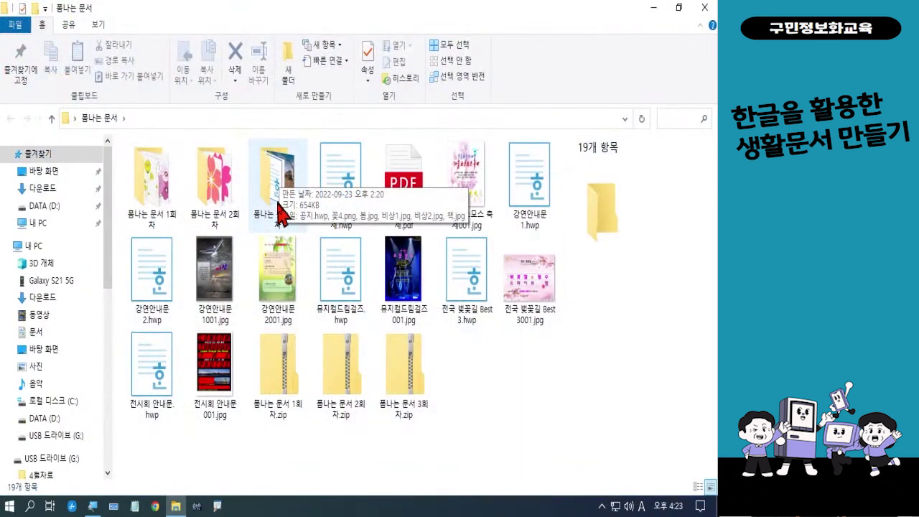
View the exported notice 강연안내문2001.jpg, close it, and browse from the earlier image 강연안내문1001.jpg to the next picture
{"action": "double_click", "coordinate": [277, 266]}
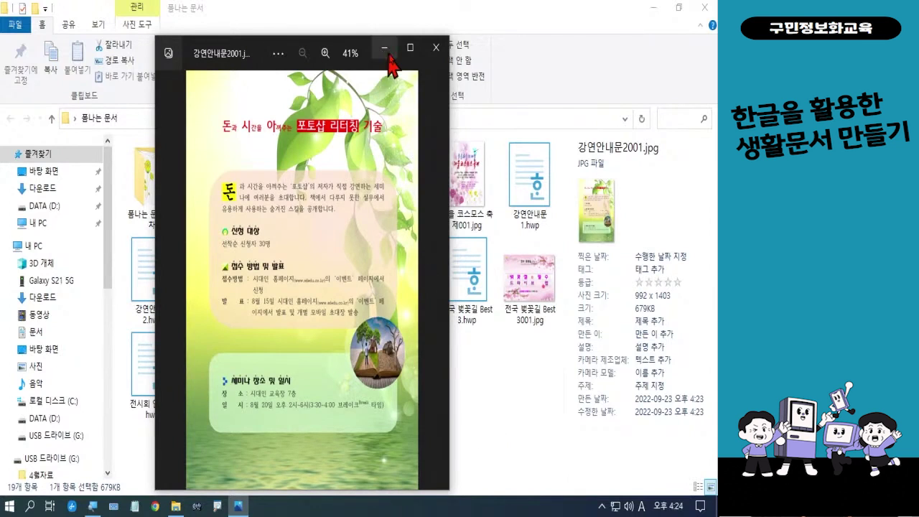
{"action": "left_click", "coordinate": [439, 51]}
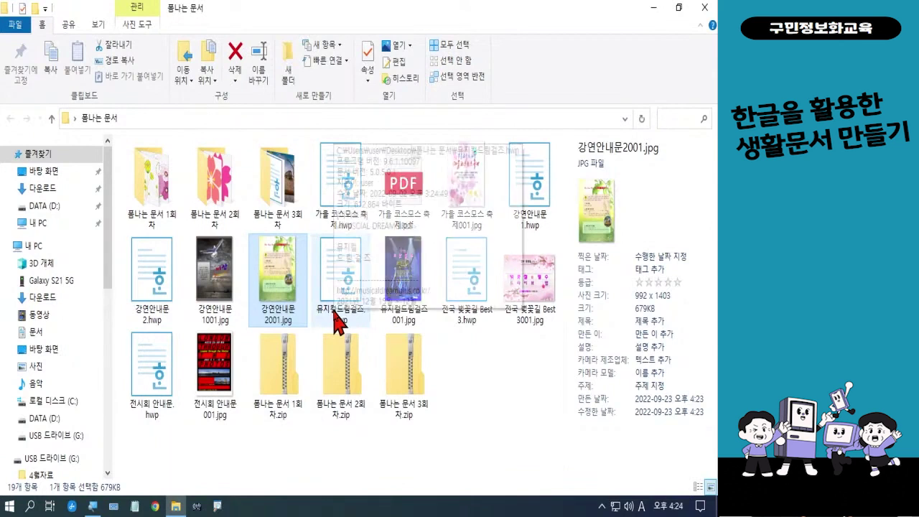
{"action": "double_click", "coordinate": [220, 313]}
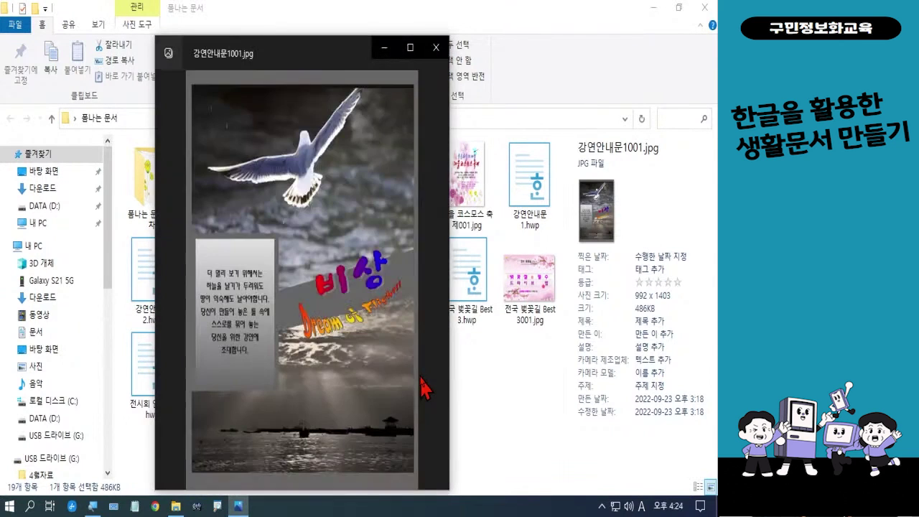
{"action": "left_click", "coordinate": [436, 294]}
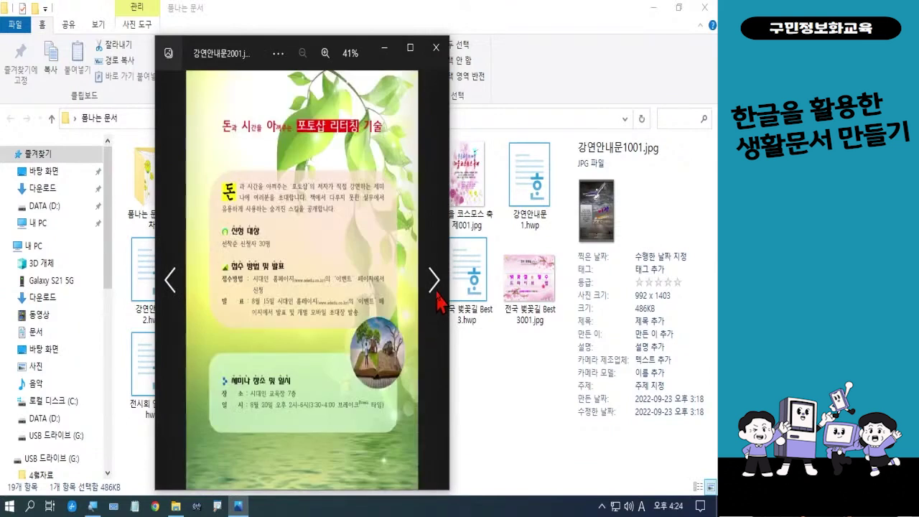